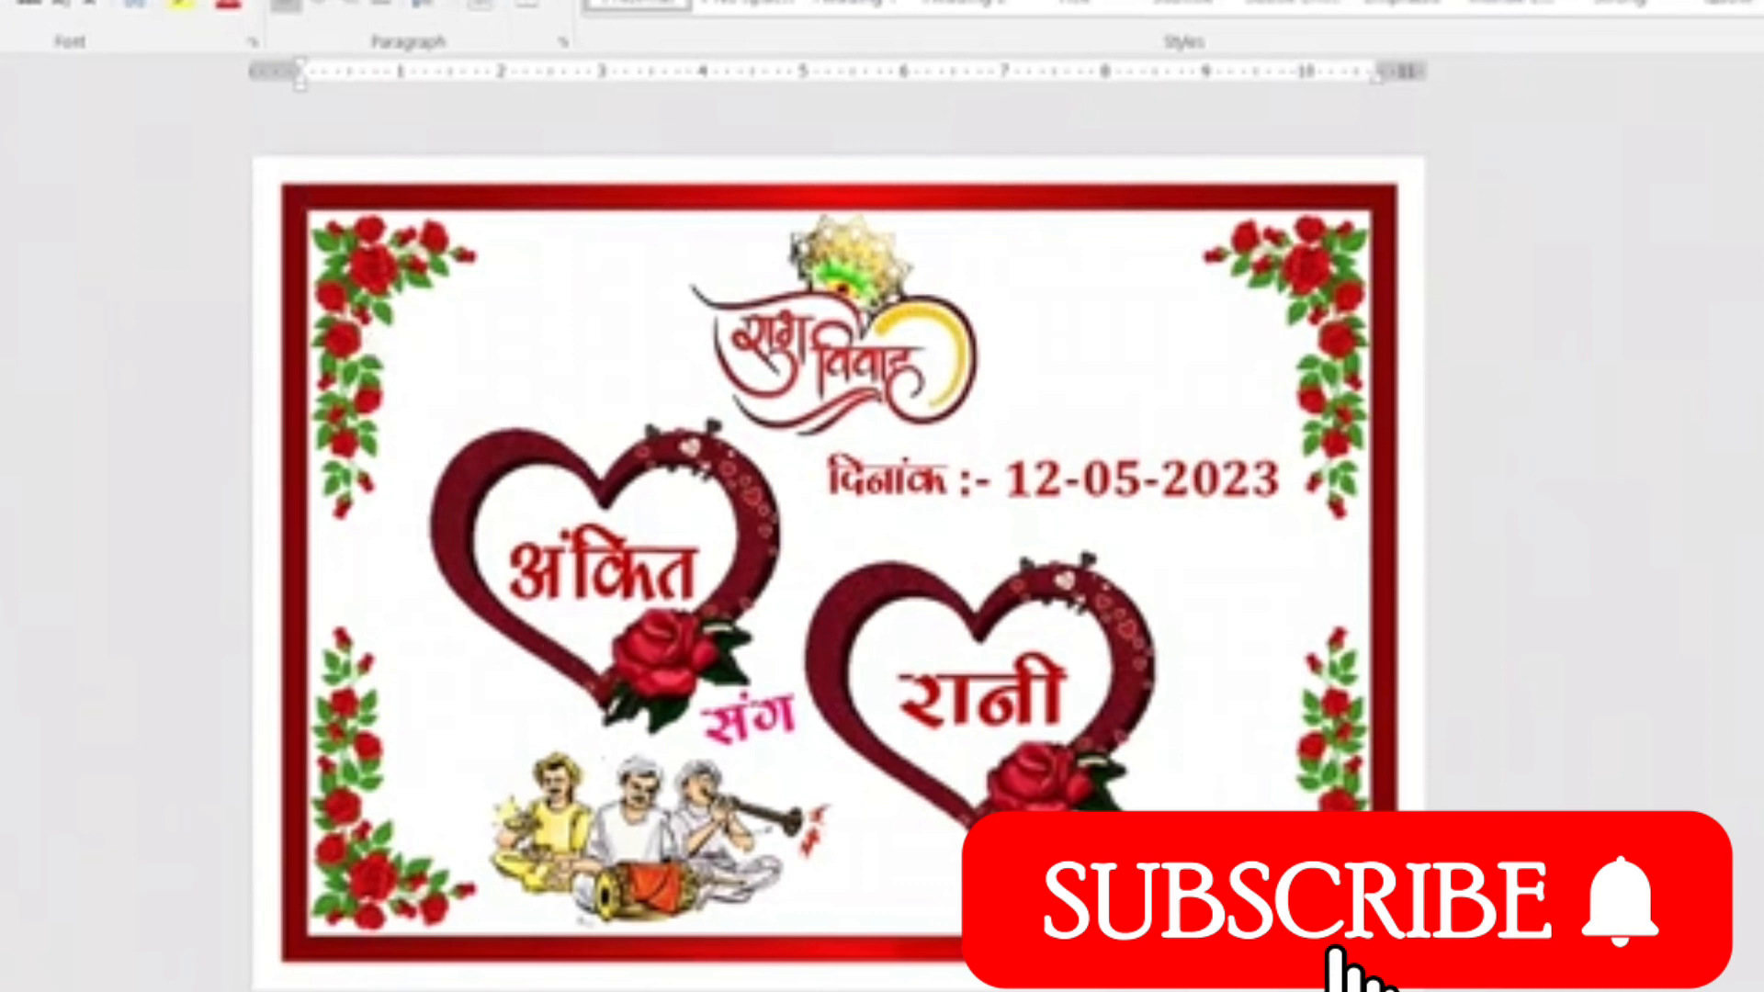
Set the blank document to half-inch margins, A4 paper size and landscape orientation.
mouse_move(683, 991)
left_click(588, 981)
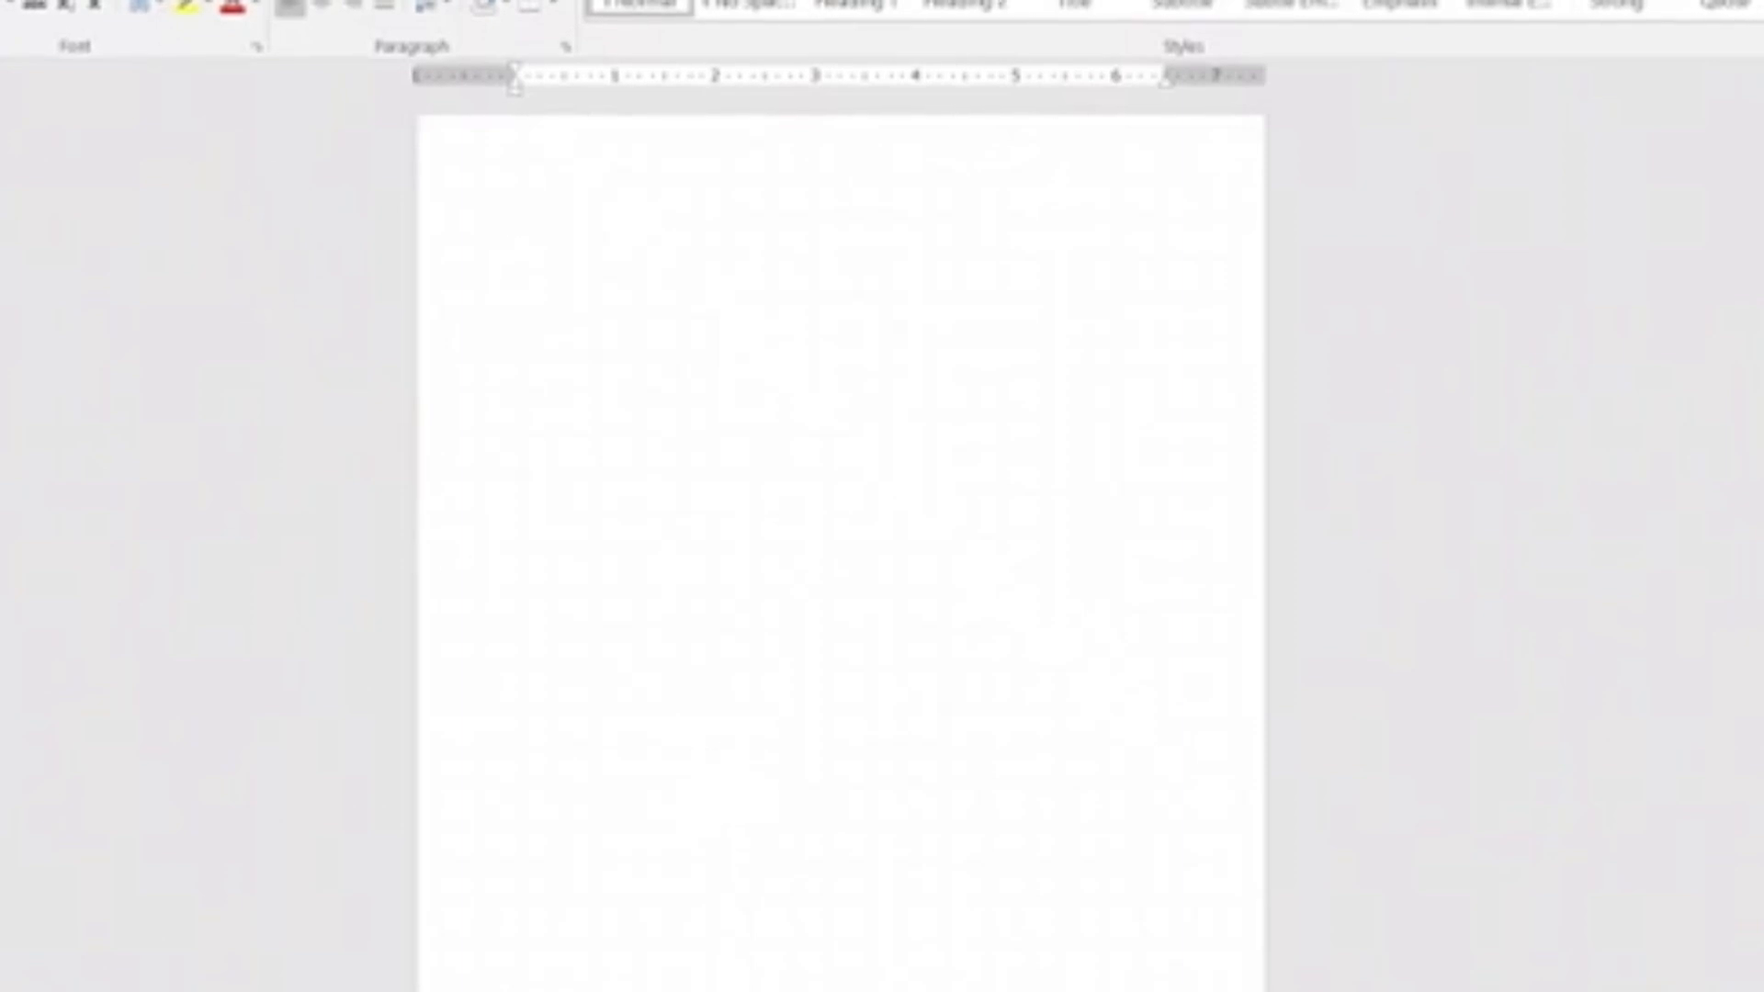
left_click(64, 0)
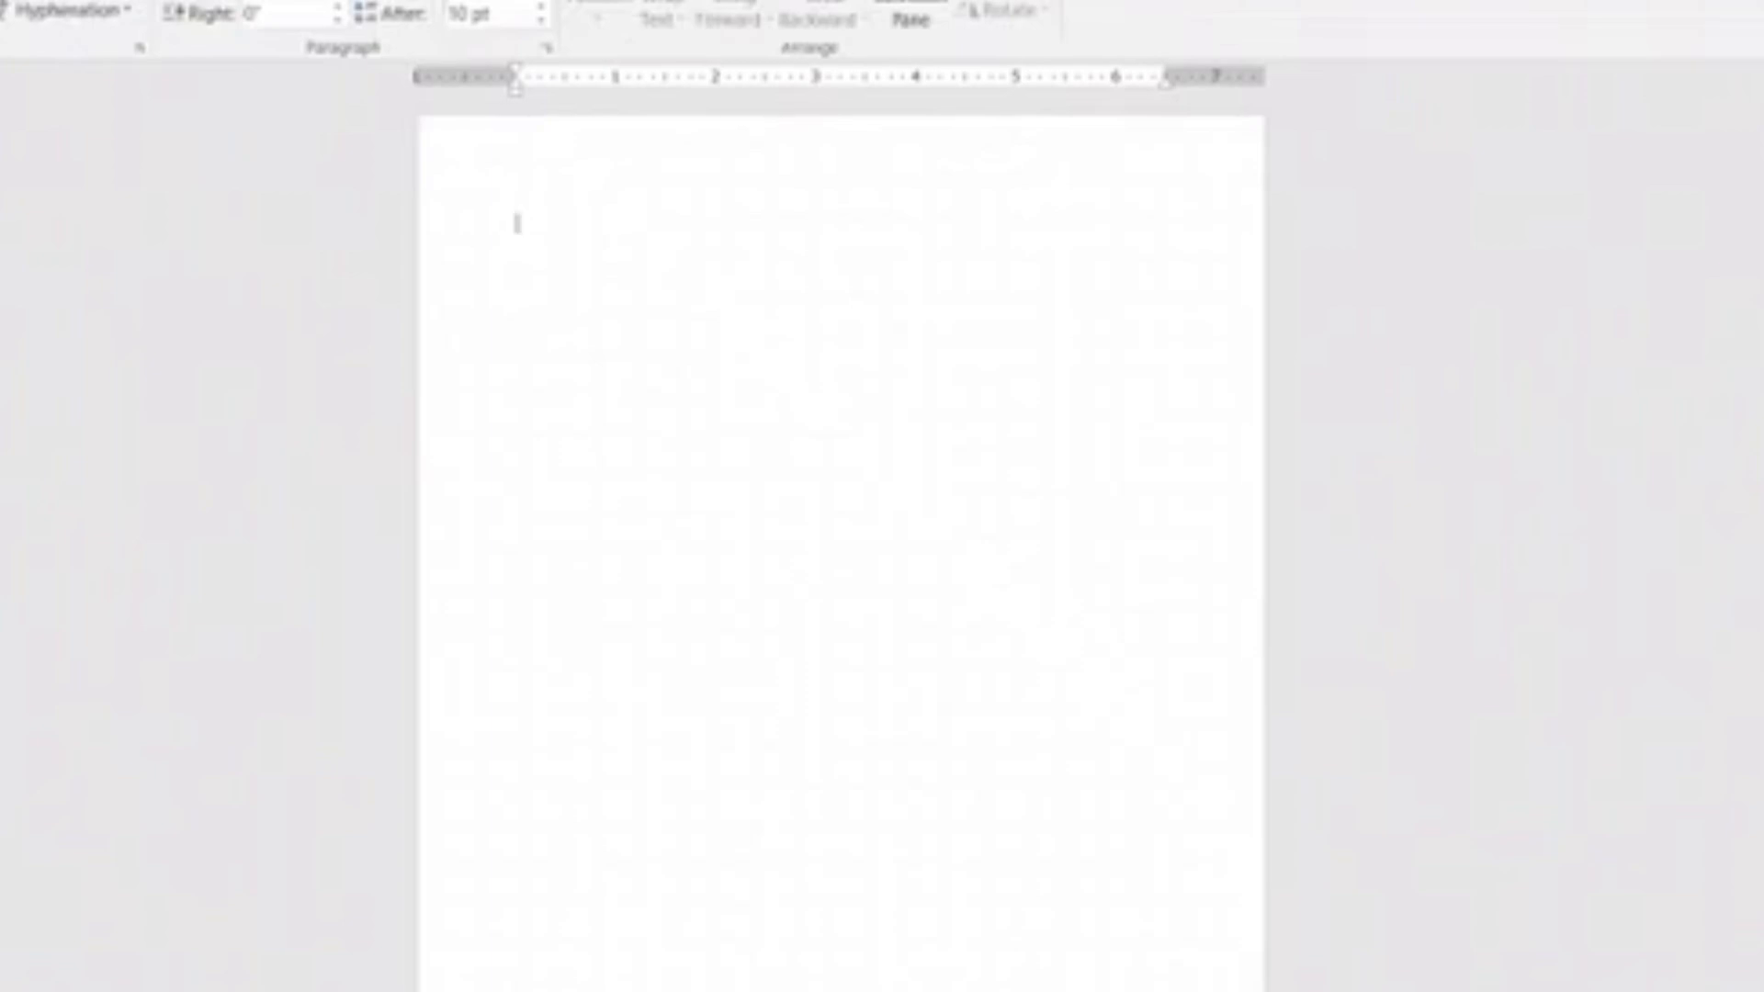
left_click(0, 0)
left_click(4, 297)
left_click(0, 0)
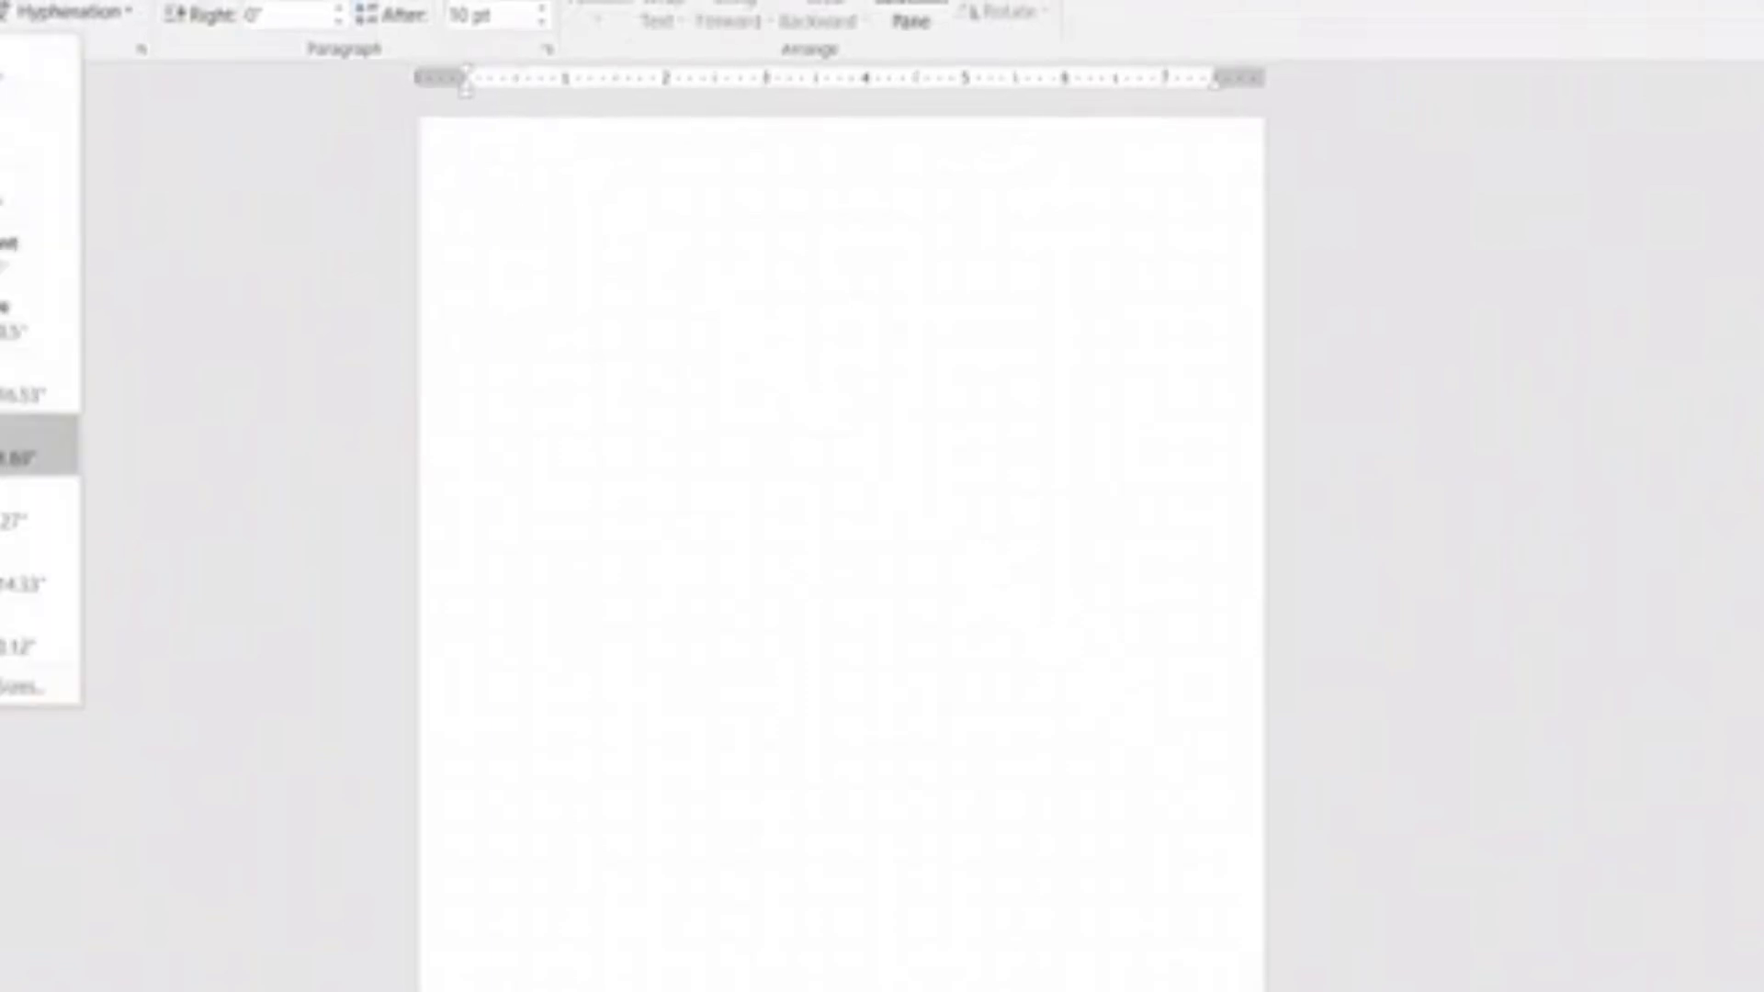
left_click(19, 445)
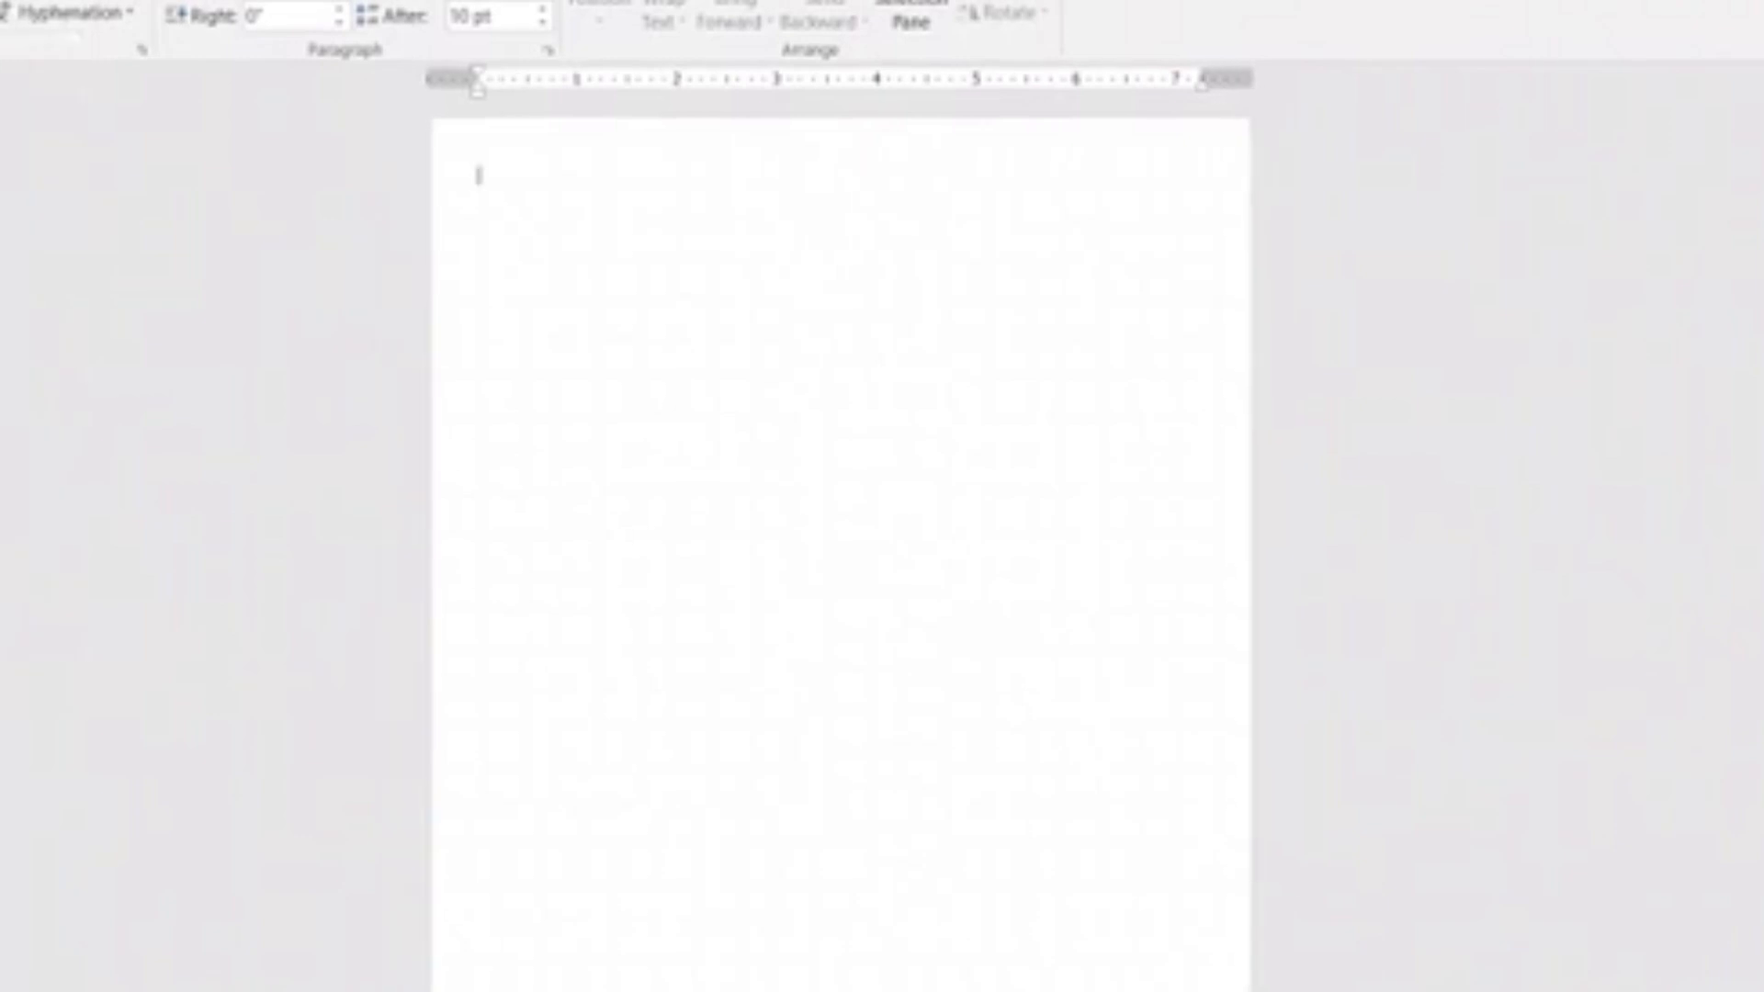
left_click(0, 120)
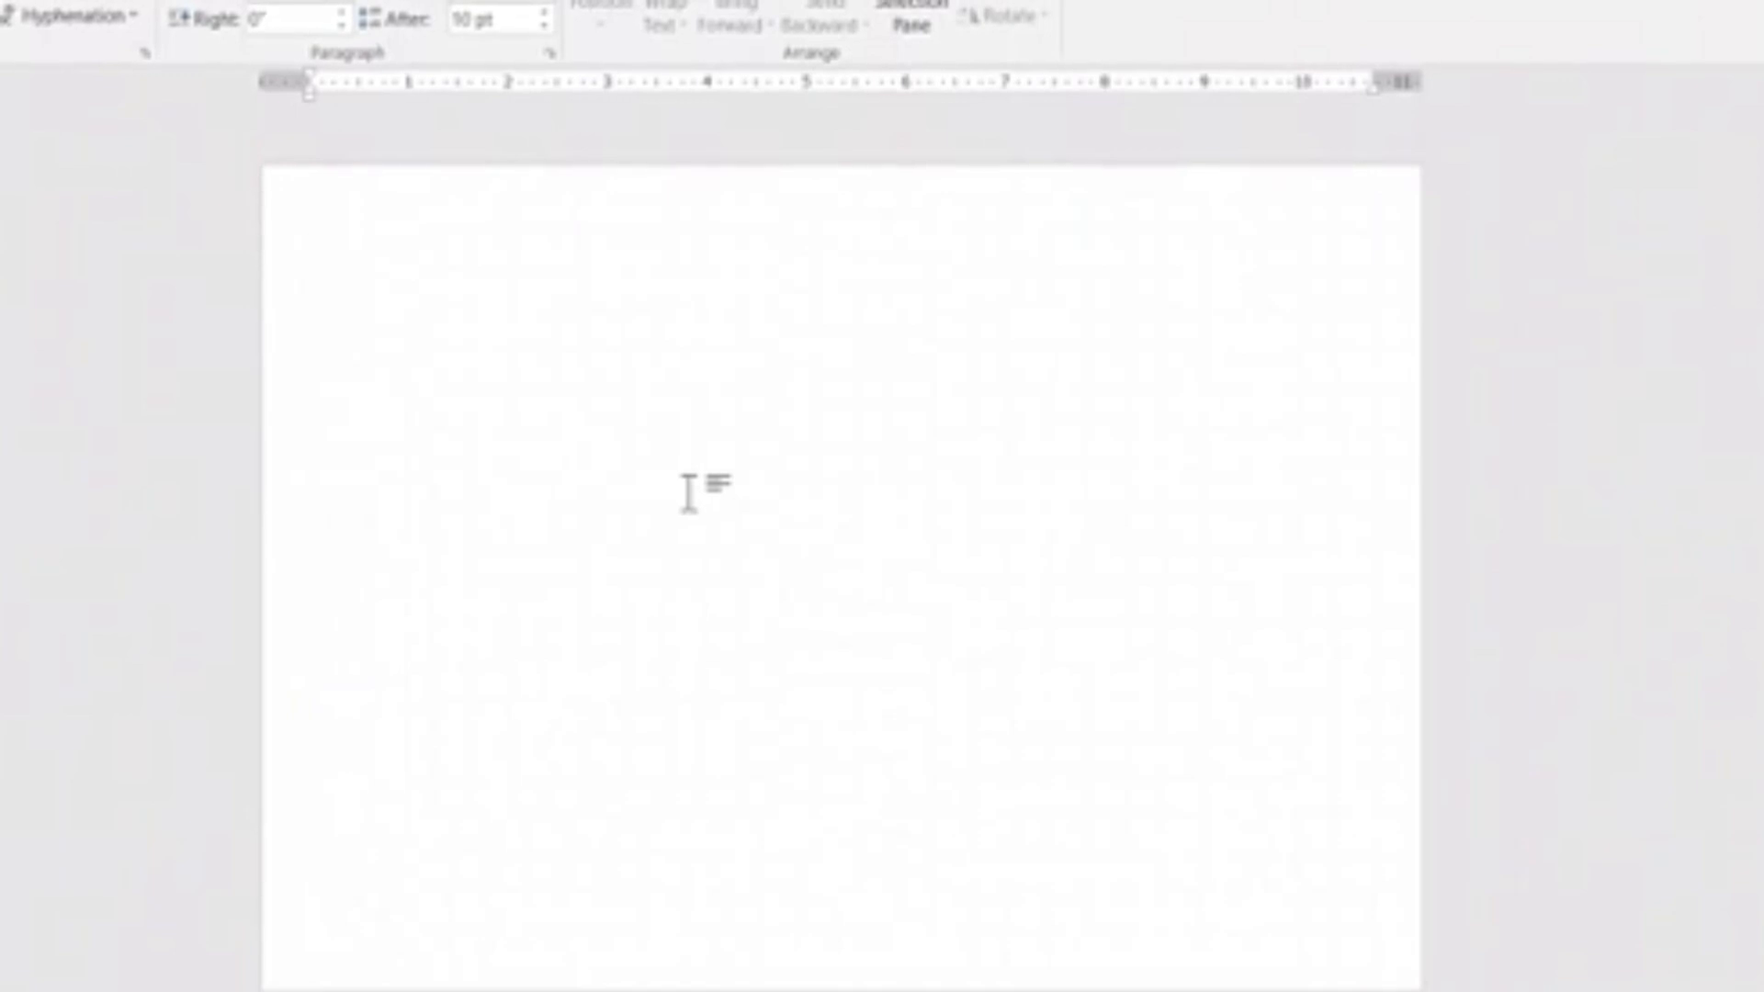
Draw a Frame shape about 10.86" wide across the page and thin its border to a narrow band.
left_click(0, 0)
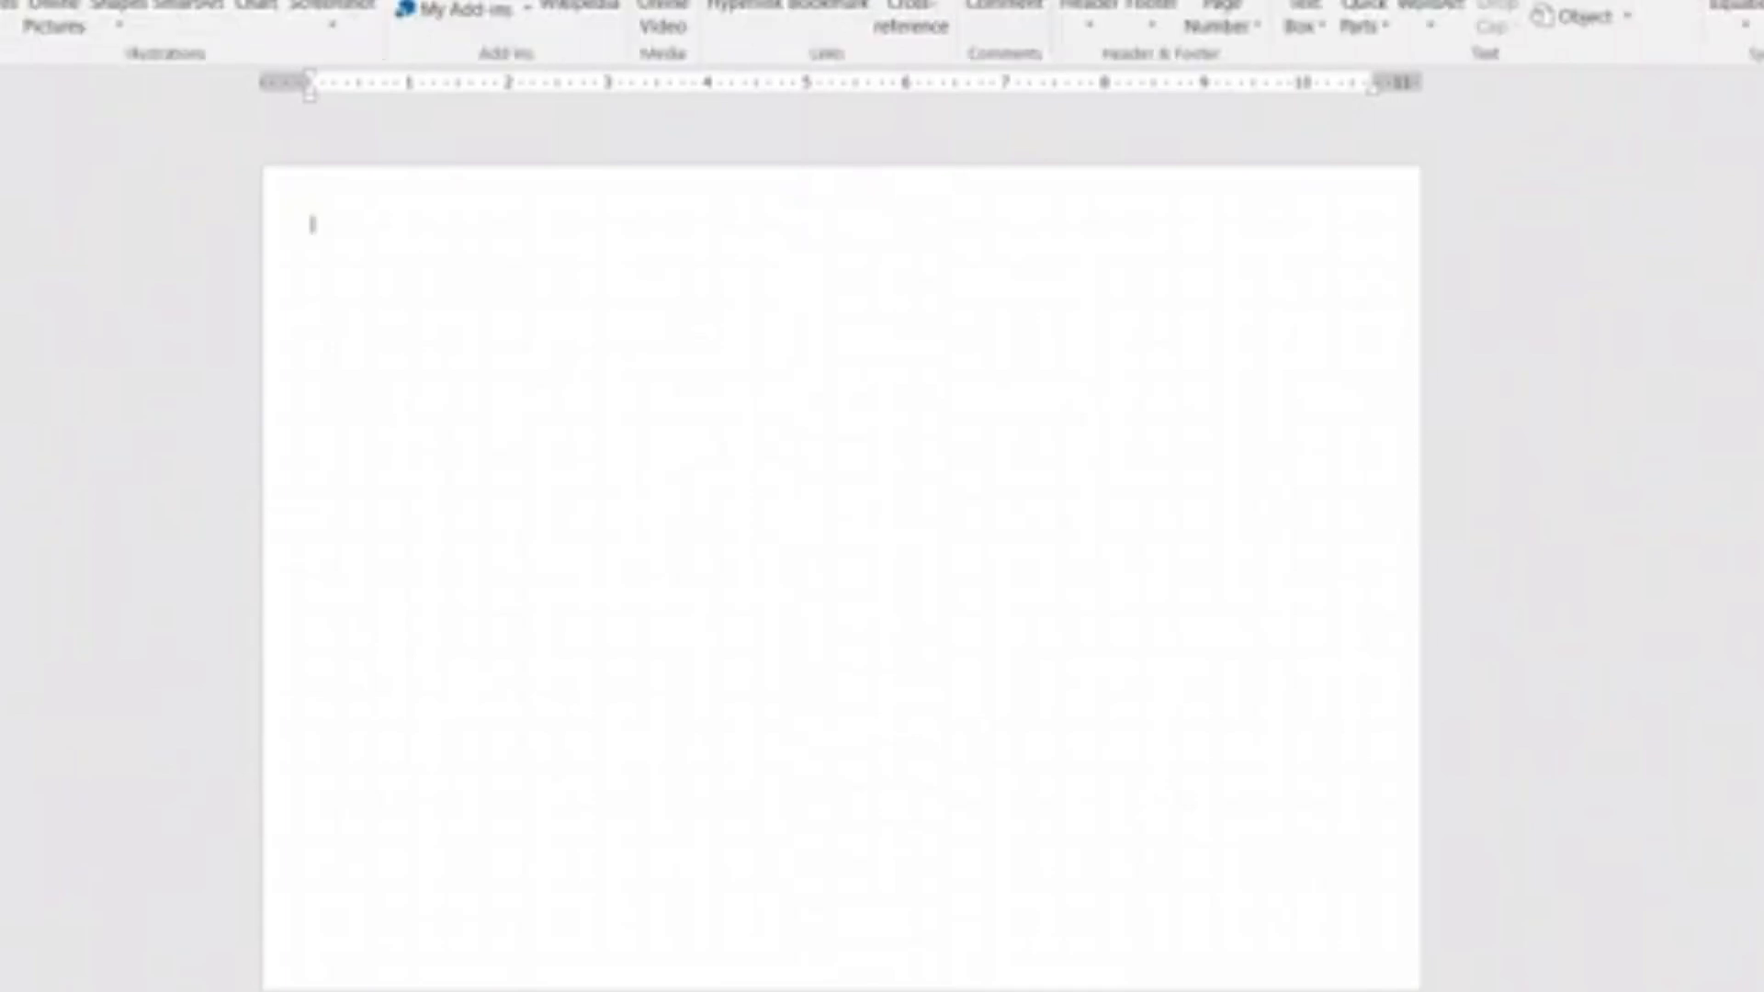
left_click(122, 11)
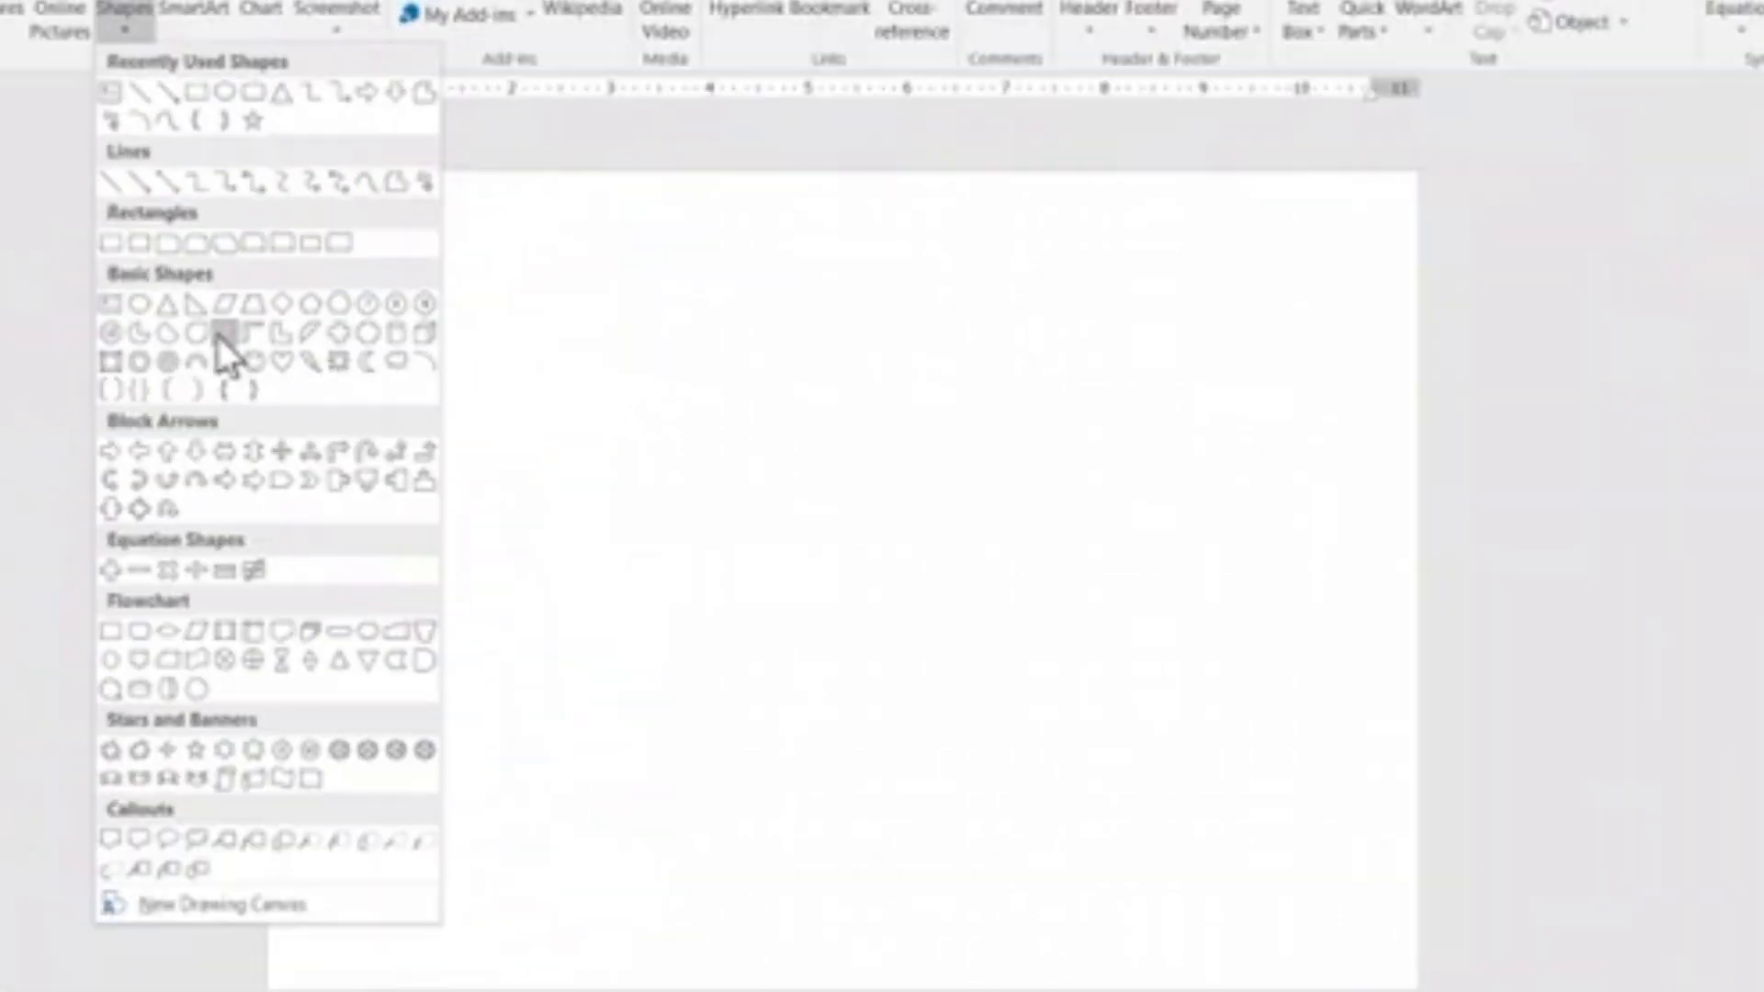
left_click(219, 336)
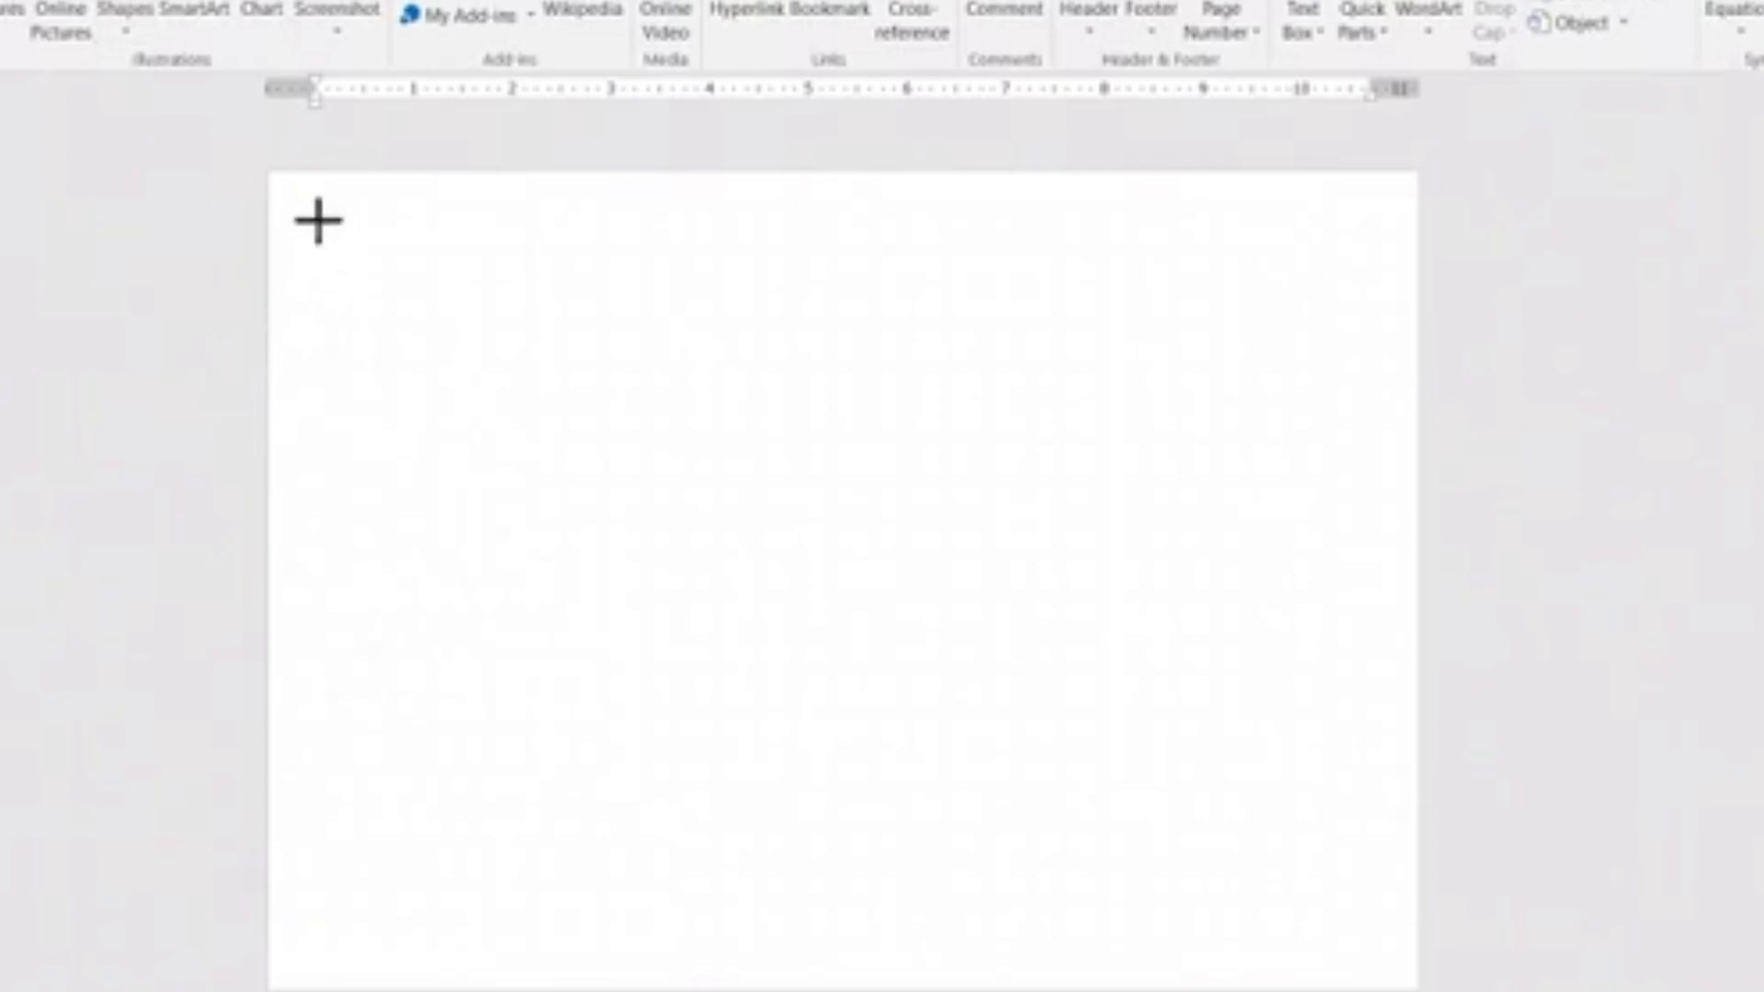
left_click_drag(319, 220, 1389, 956)
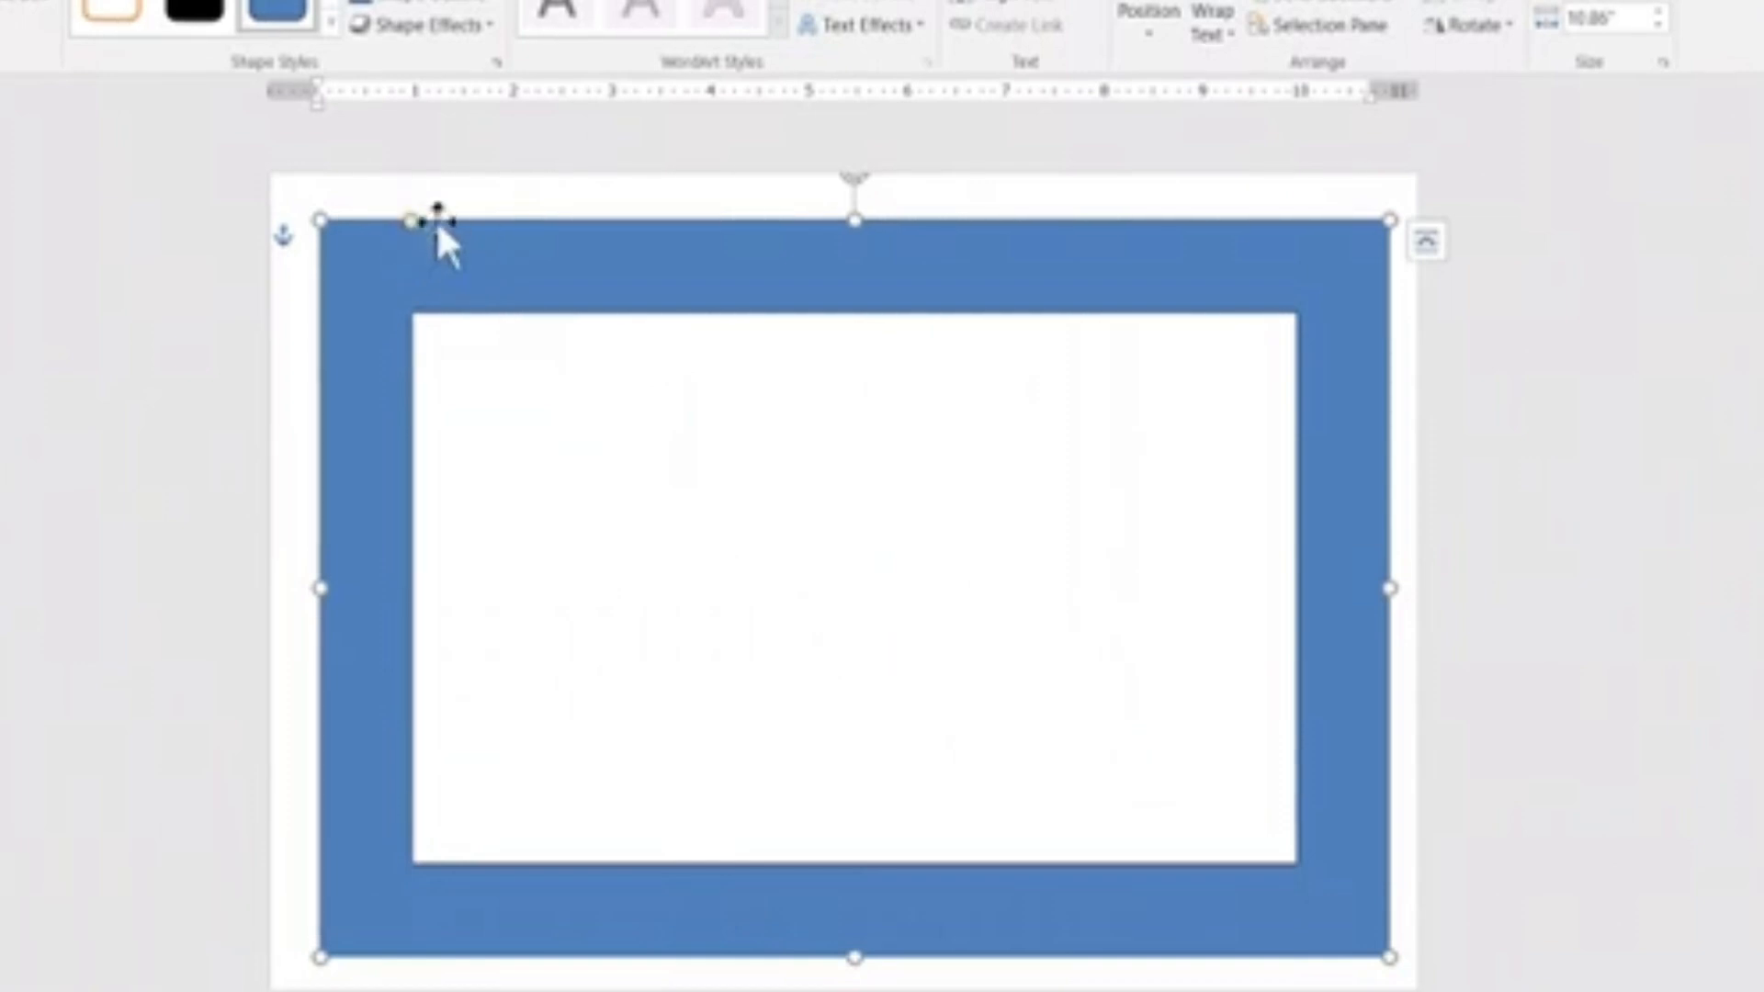
left_click_drag(413, 224, 355, 236)
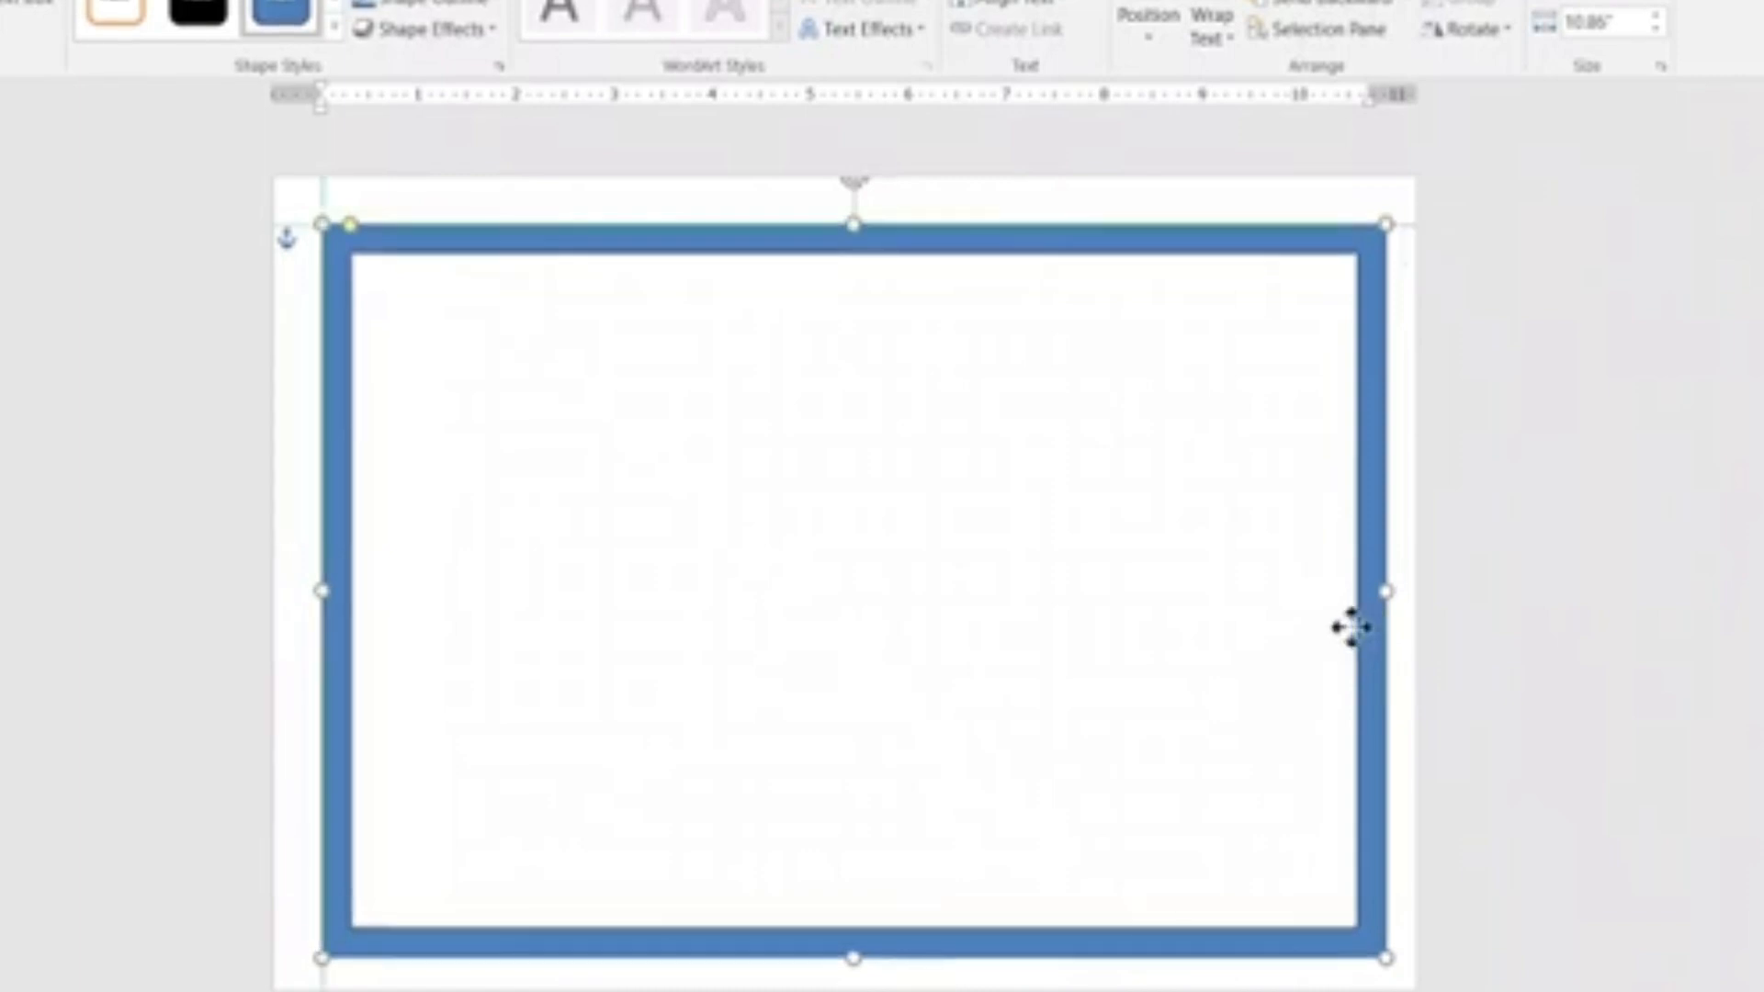
Enlarge the frame to about 10.98" wide and center it so that even page margins surround it.
left_click_drag(1347, 622, 1328, 622)
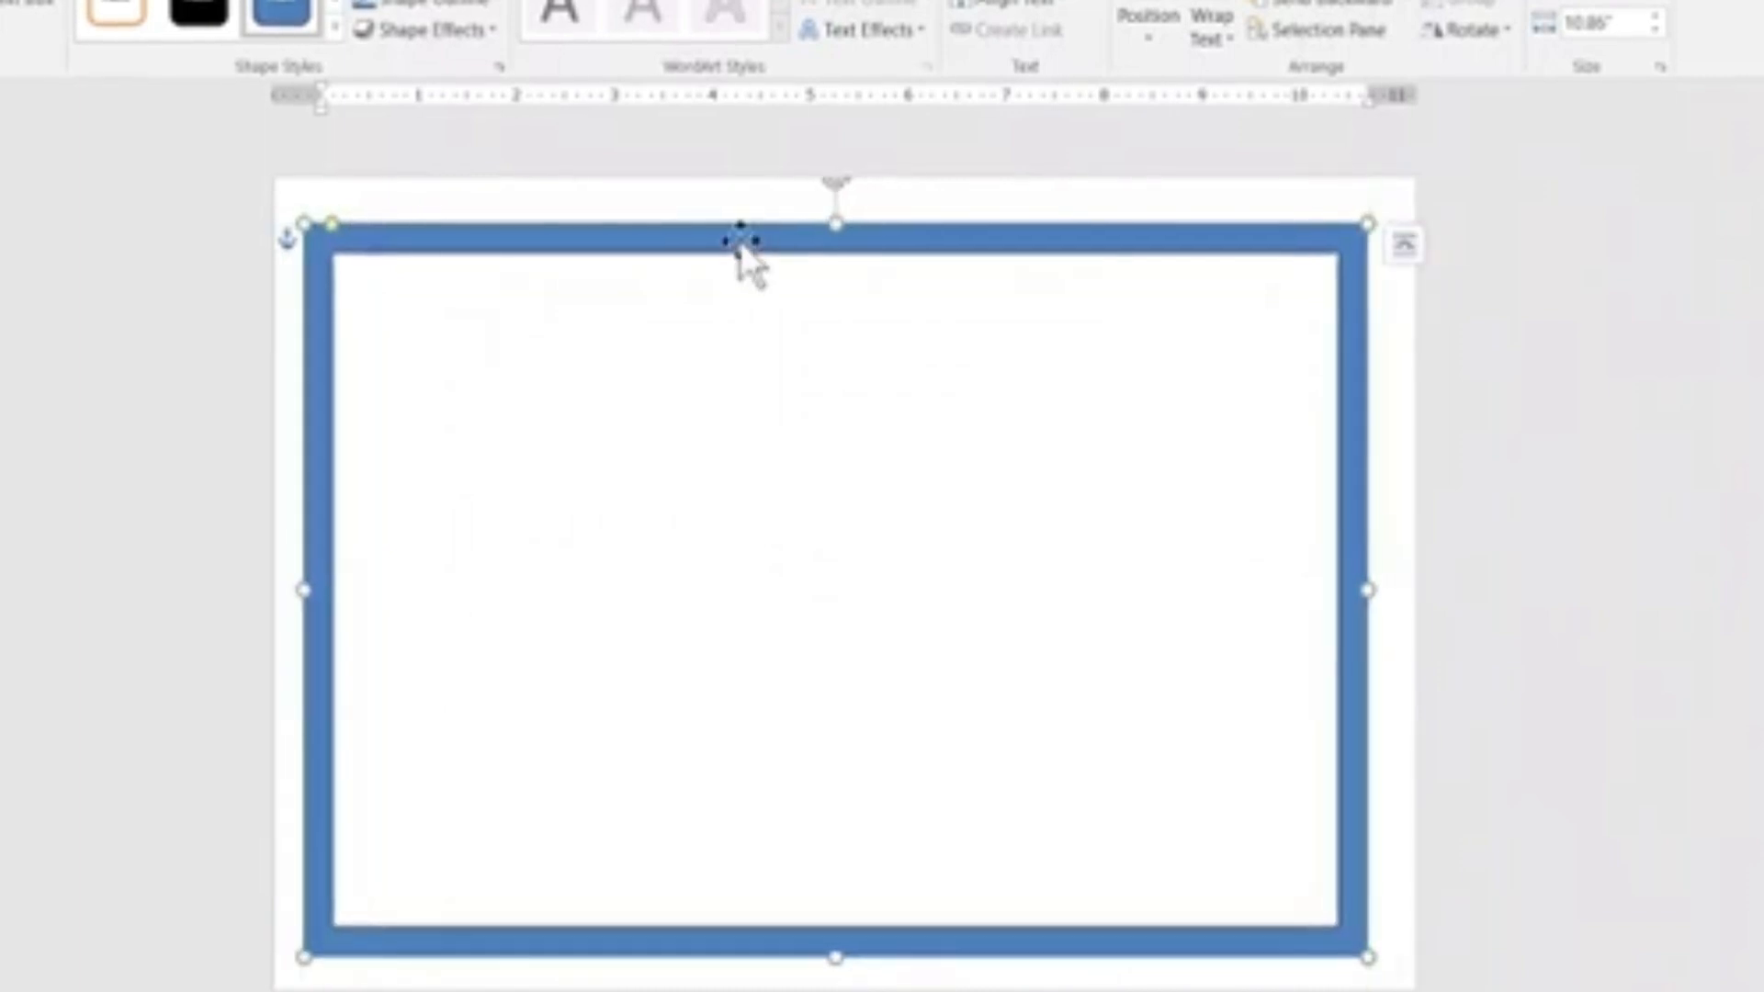
mouse_move(740, 241)
left_mouse_down()
mouse_move(772, 236)
mouse_move(728, 232)
left_mouse_up()
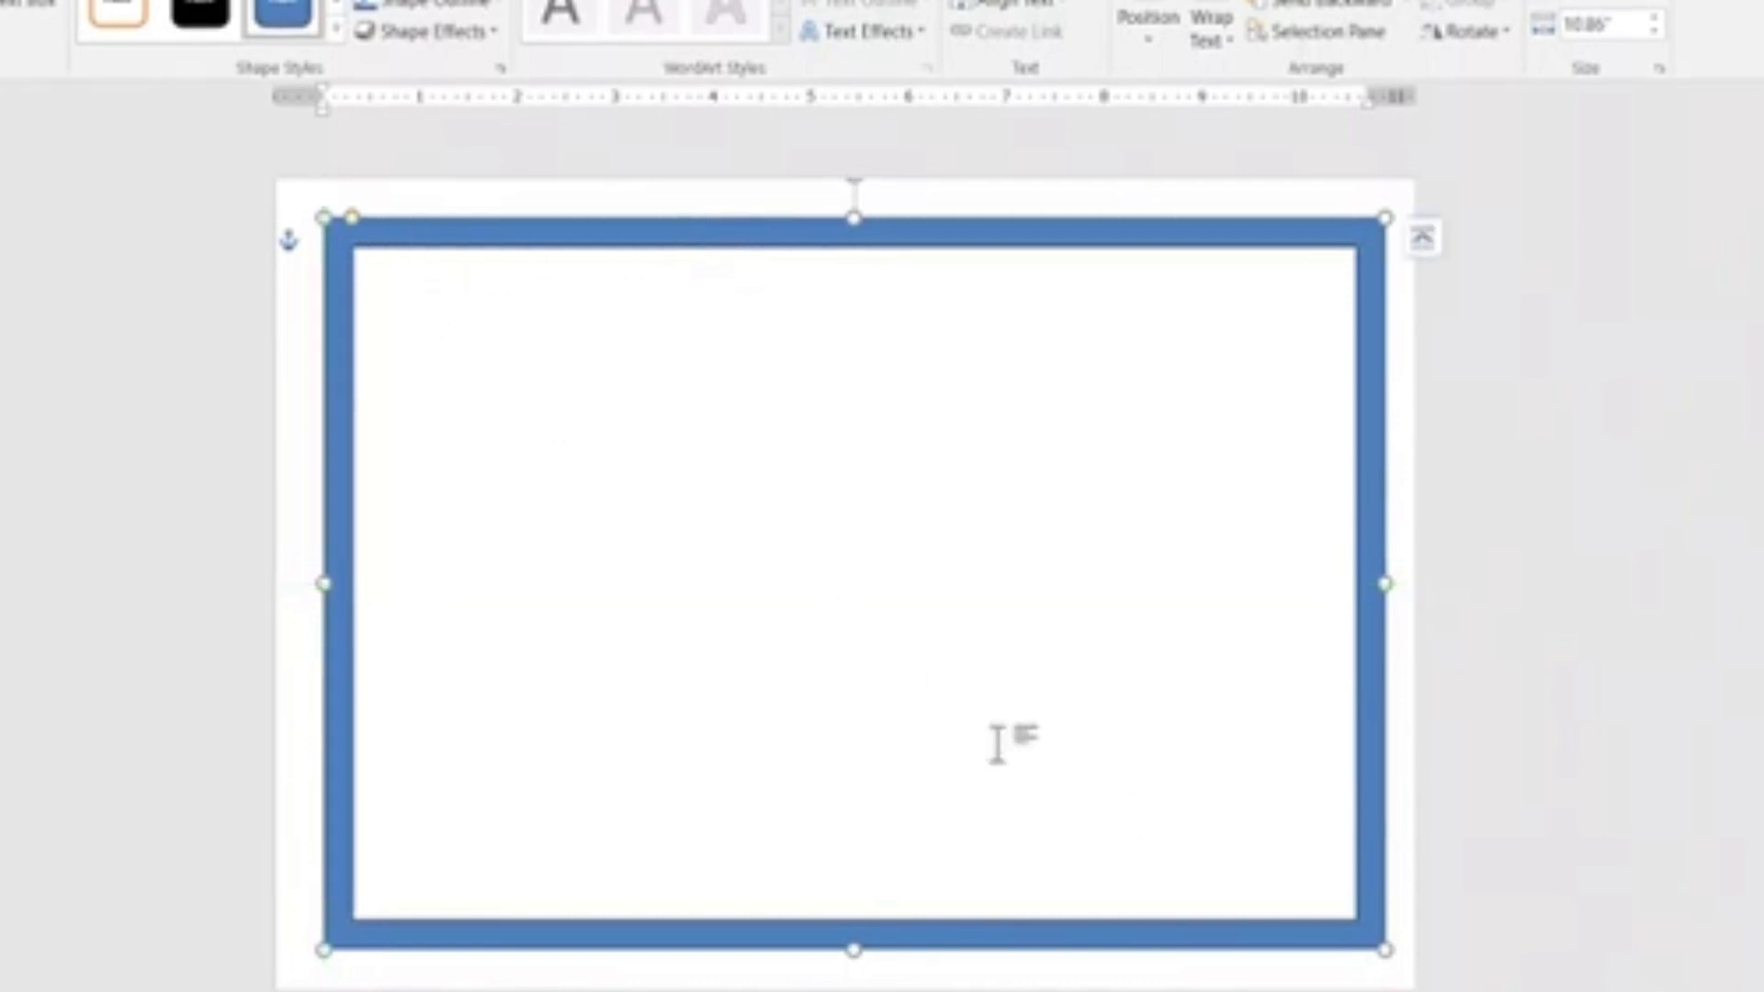
left_click_drag(1384, 951, 1396, 965)
mouse_move(780, 249)
left_mouse_down()
mouse_move(749, 244)
mouse_move(775, 236)
mouse_move(757, 228)
left_mouse_up()
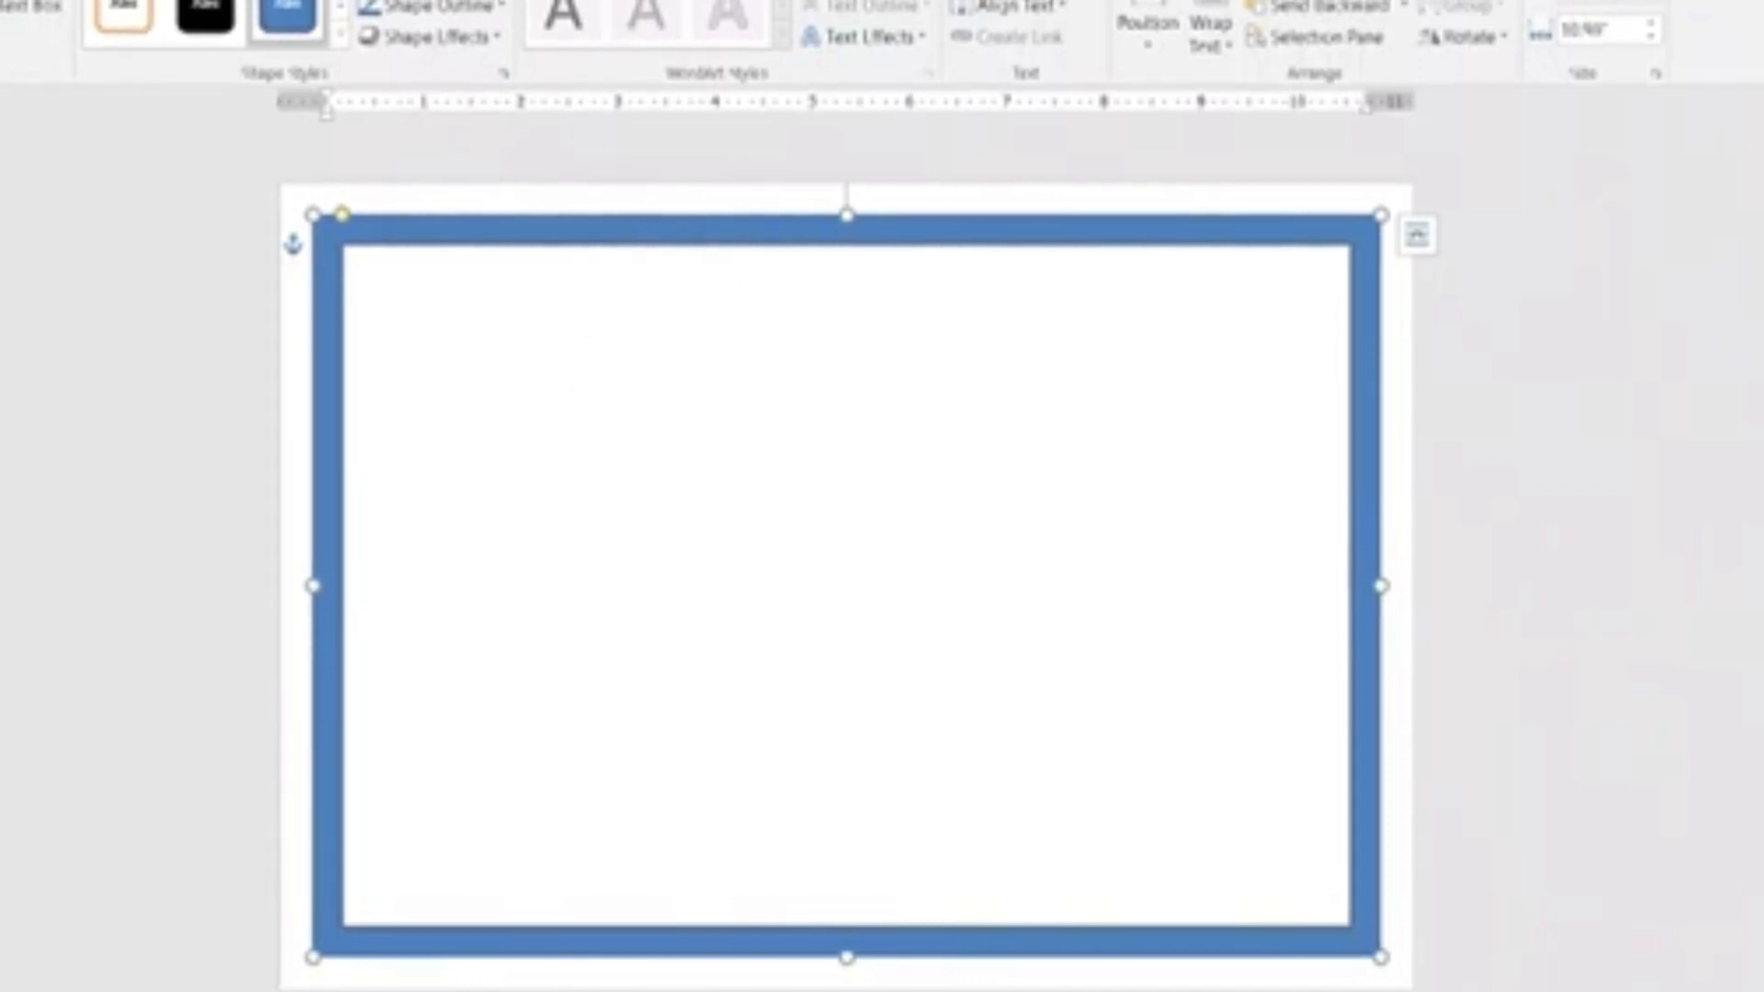
Remove the outline from the frame shape.
left_click(425, 3)
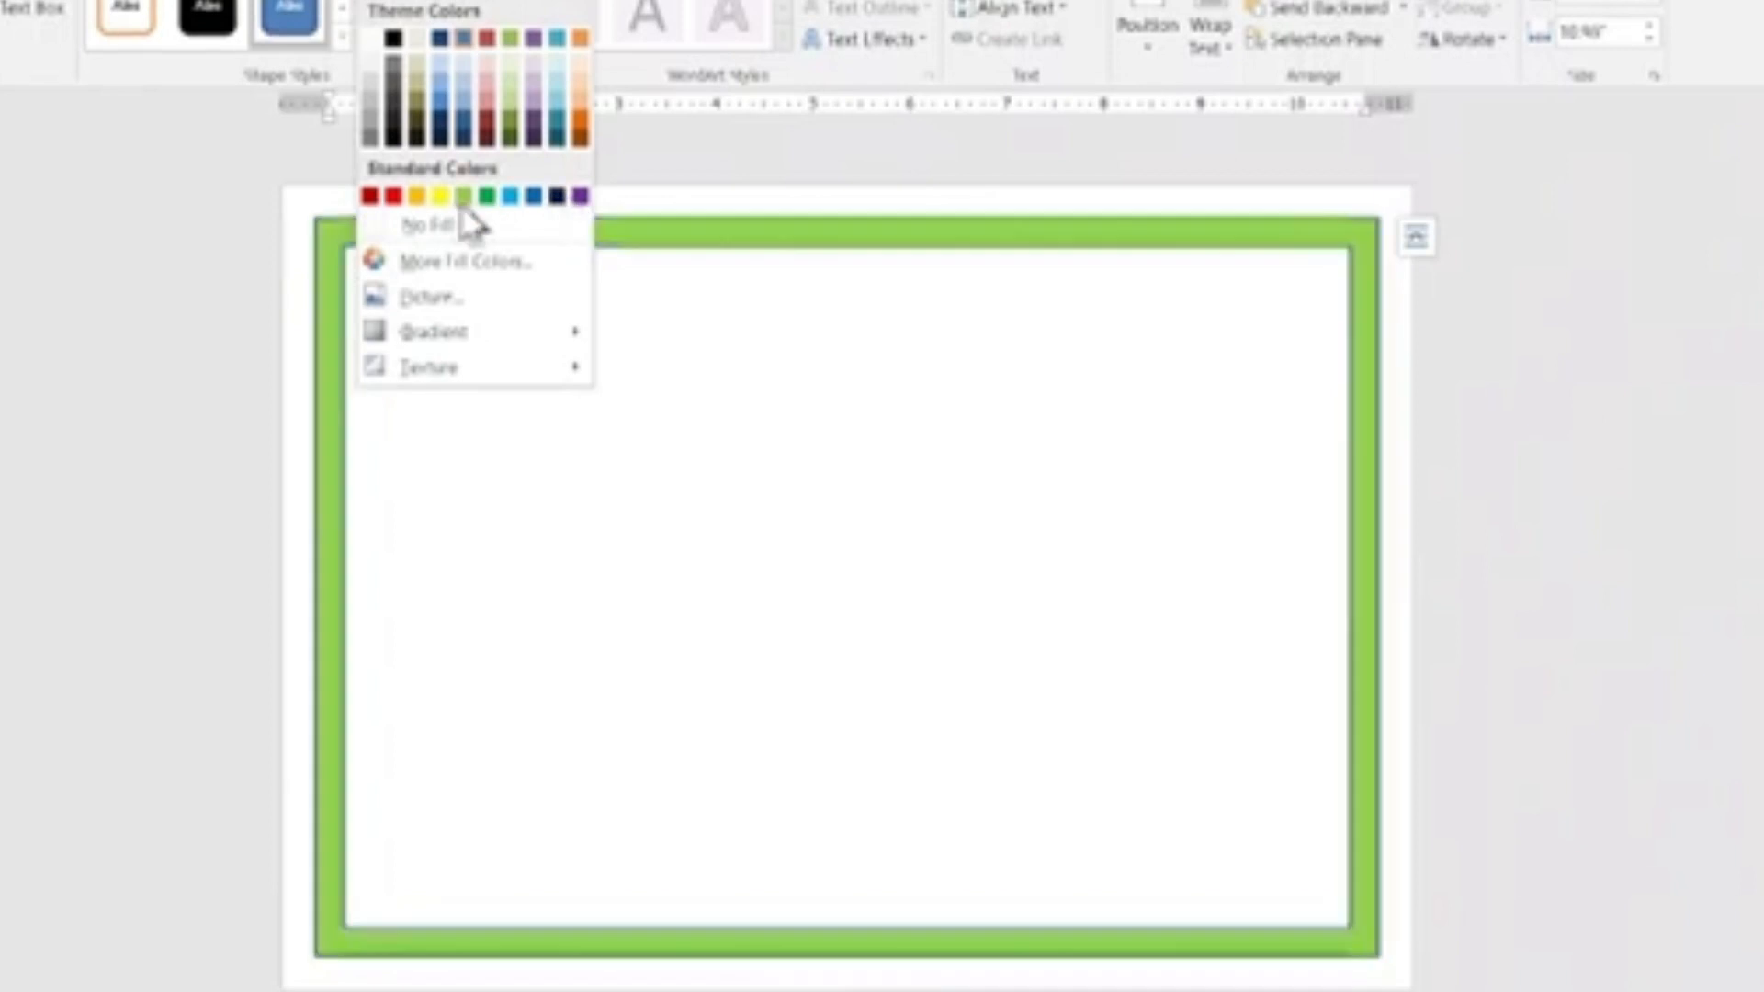
left_click(294, 181)
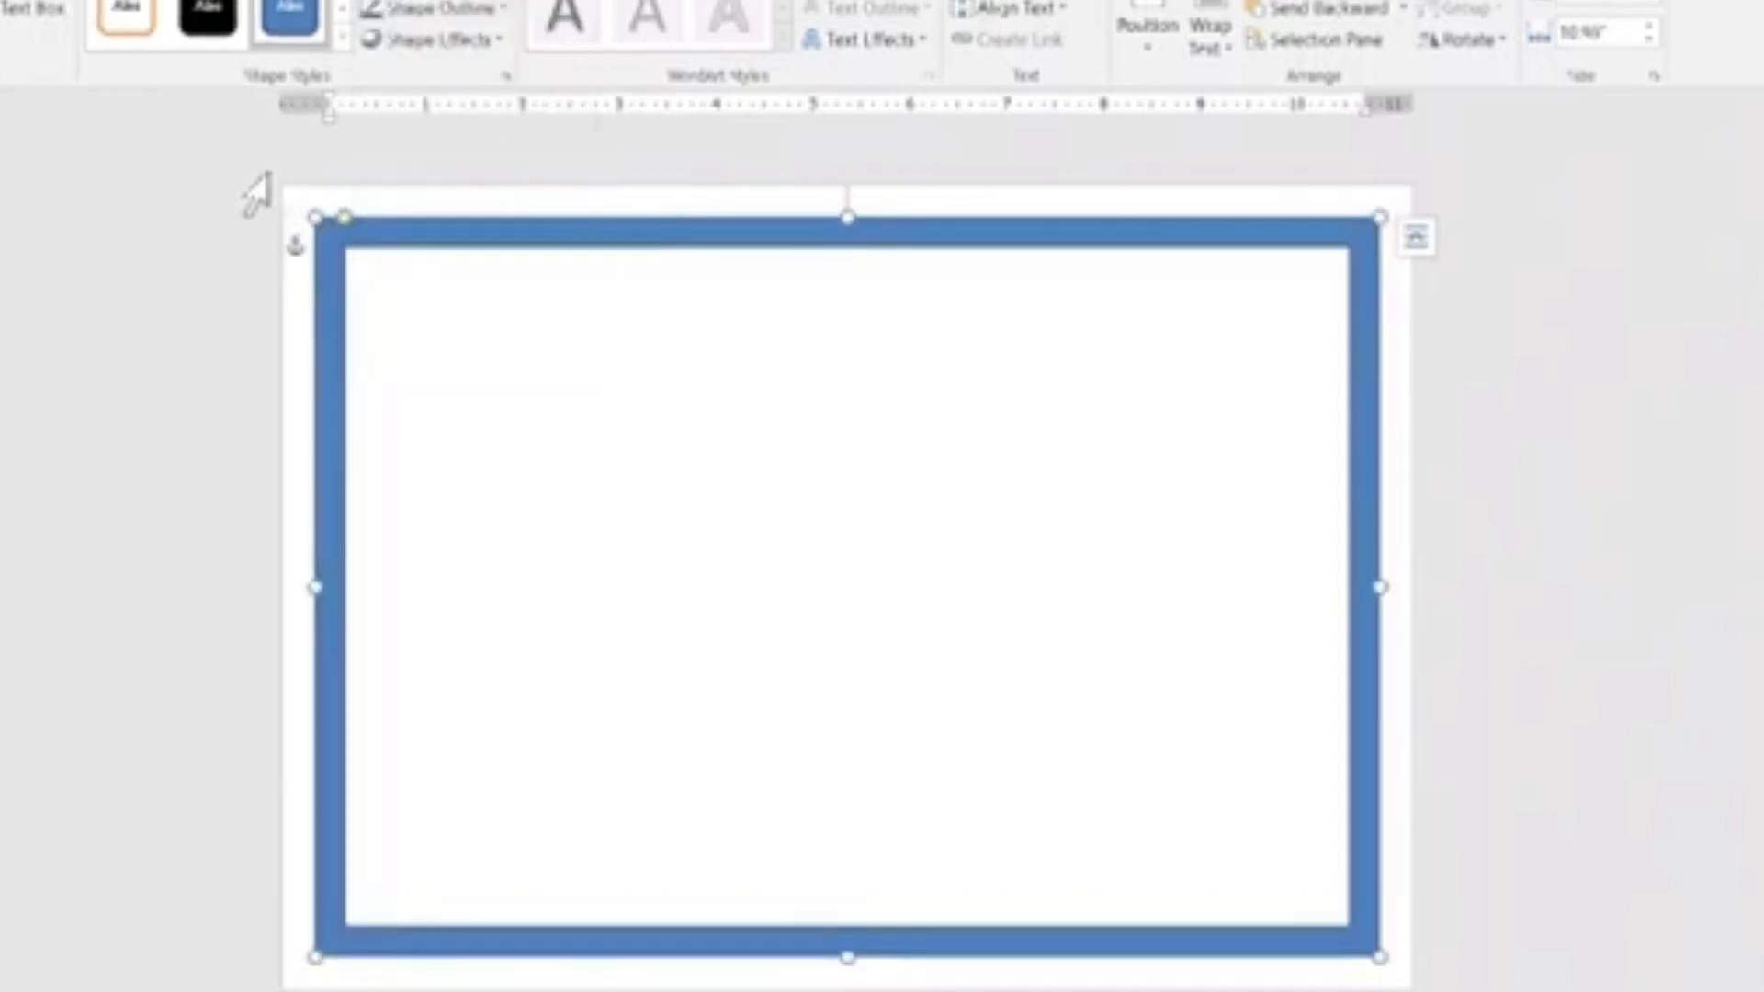
left_click(436, 11)
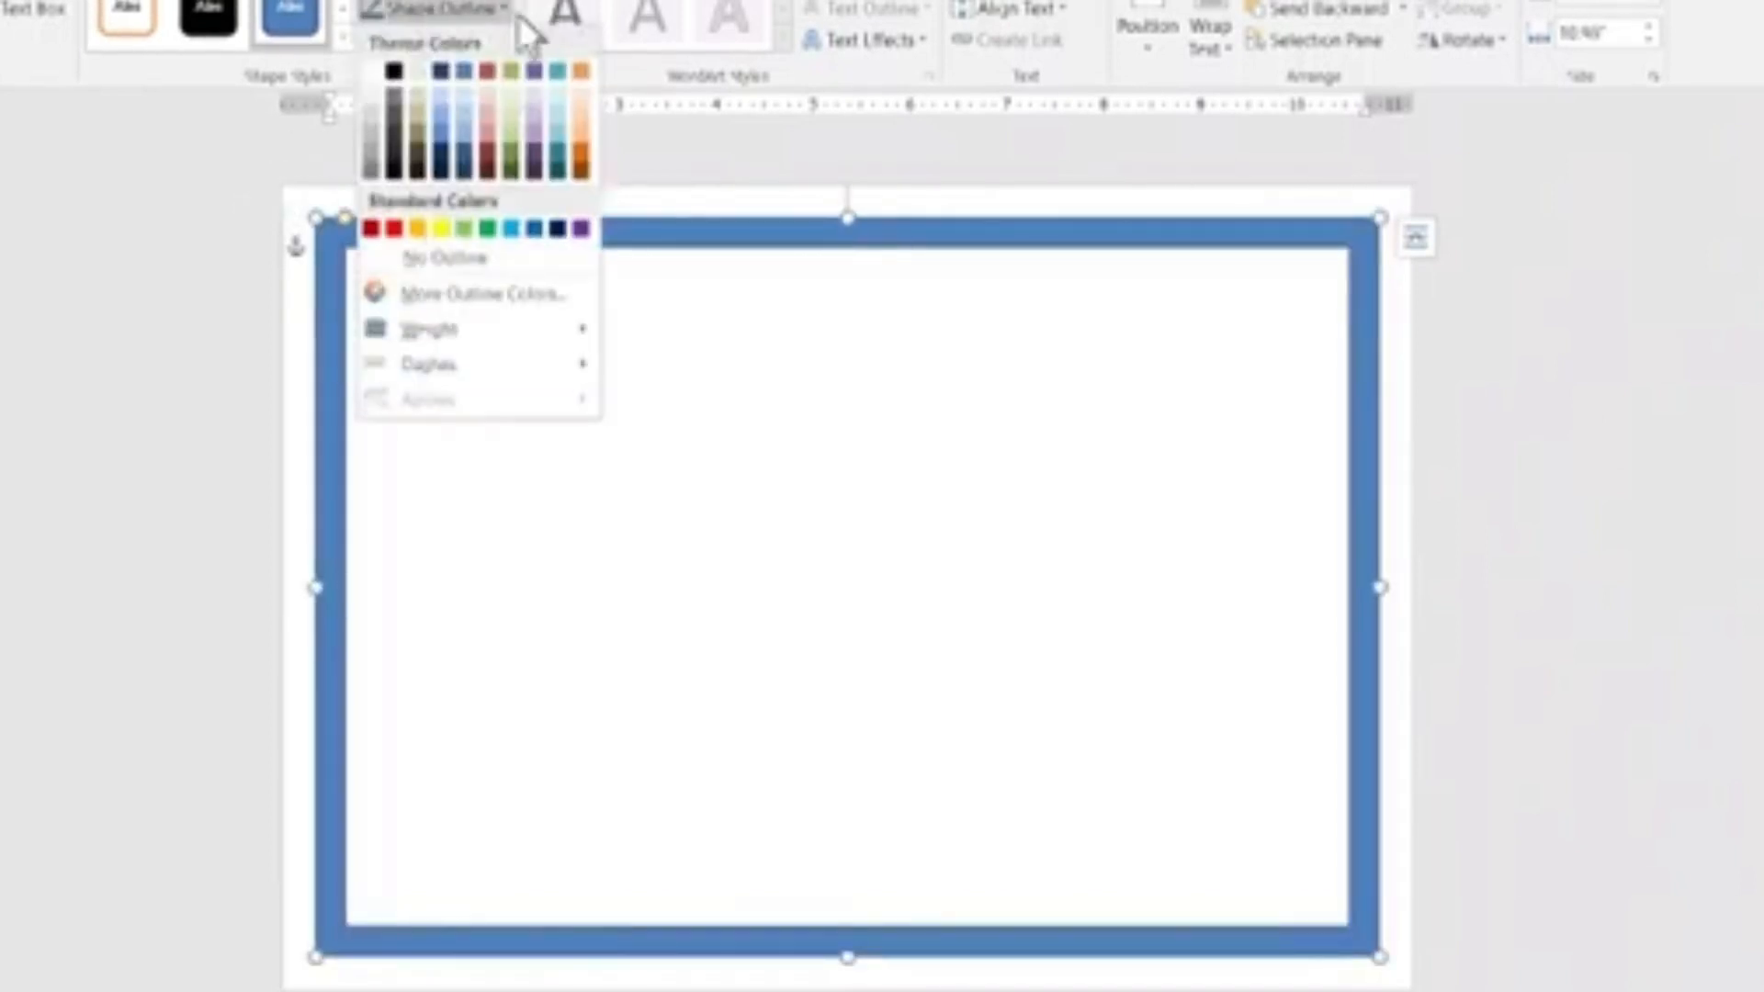
left_click(439, 262)
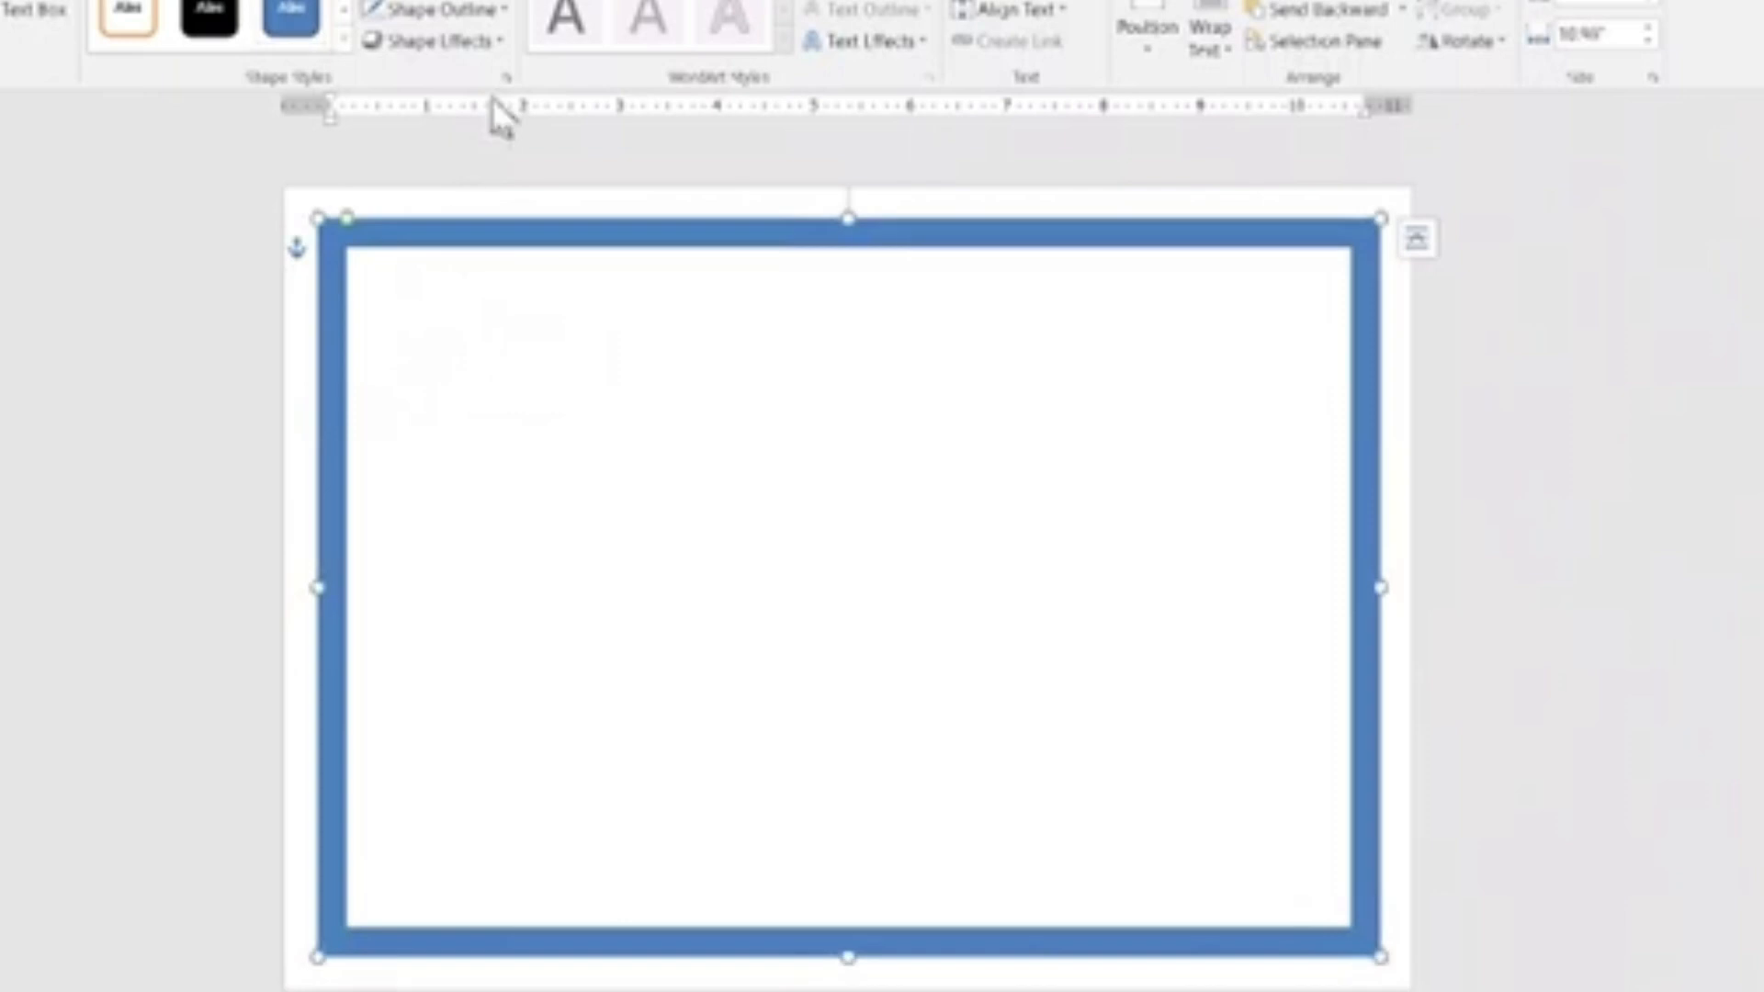
Fill the frame with the saved picture wallpapersden.com_simple-red-texture-pattern_1920x1080.
left_click(422, 11)
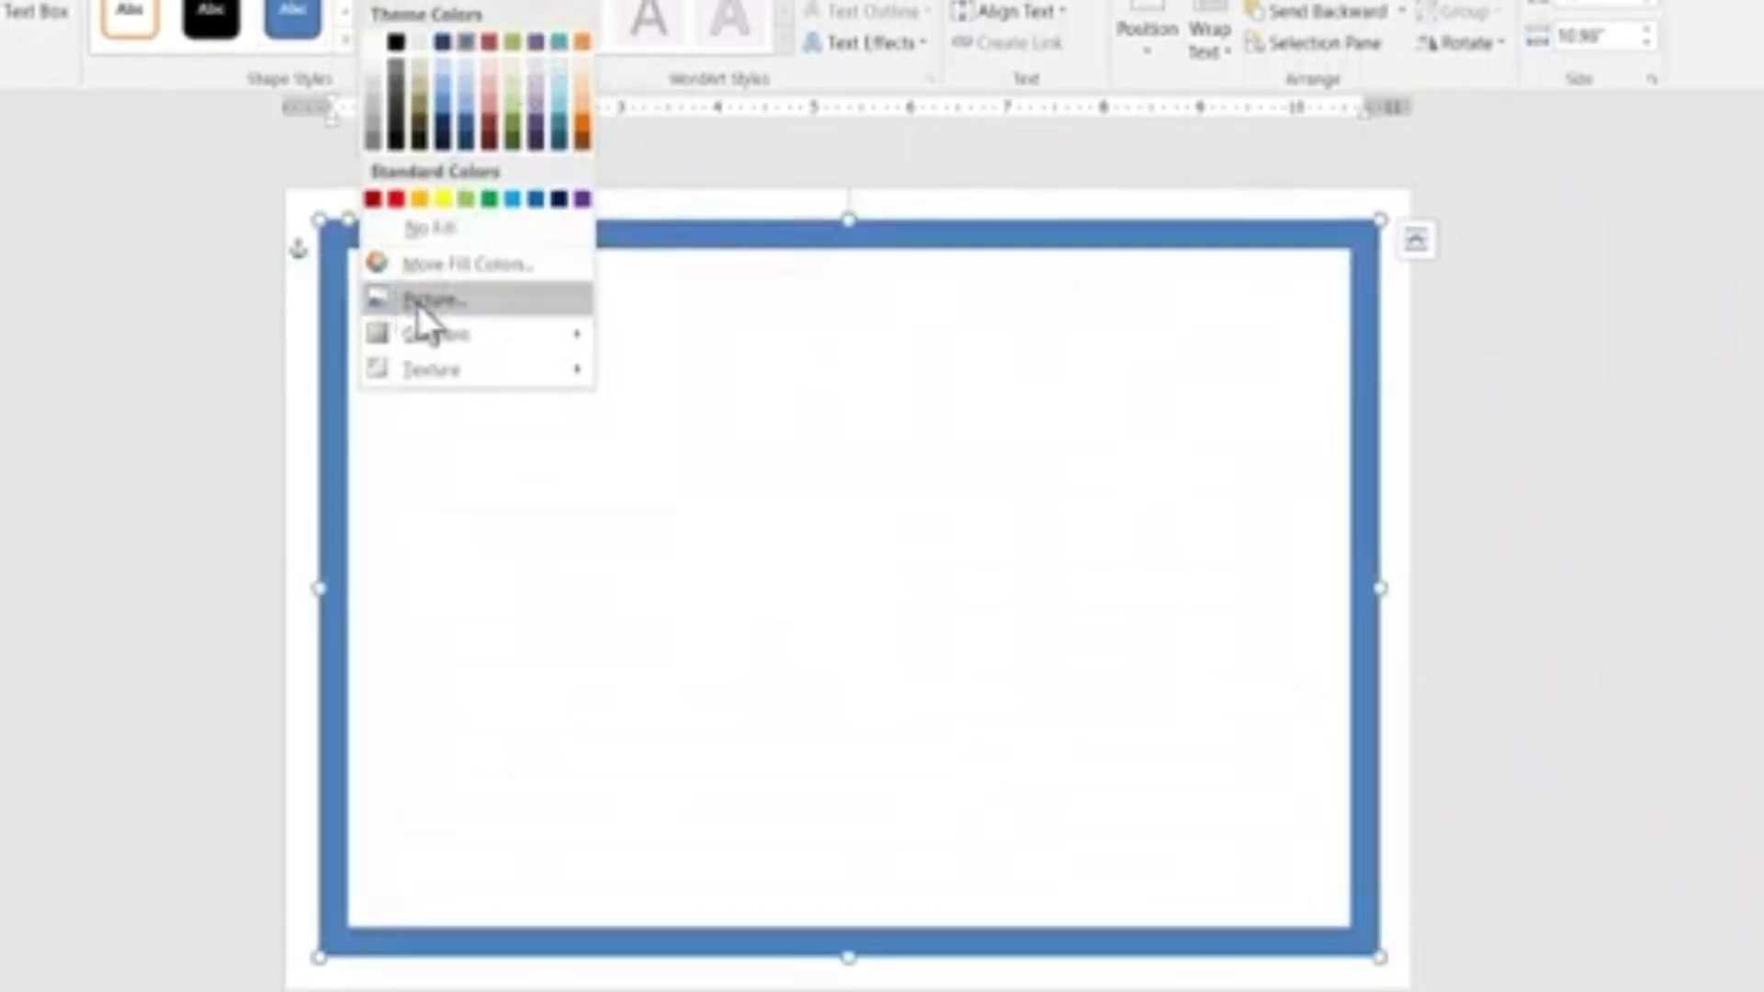
left_click(518, 302)
left_click(849, 542)
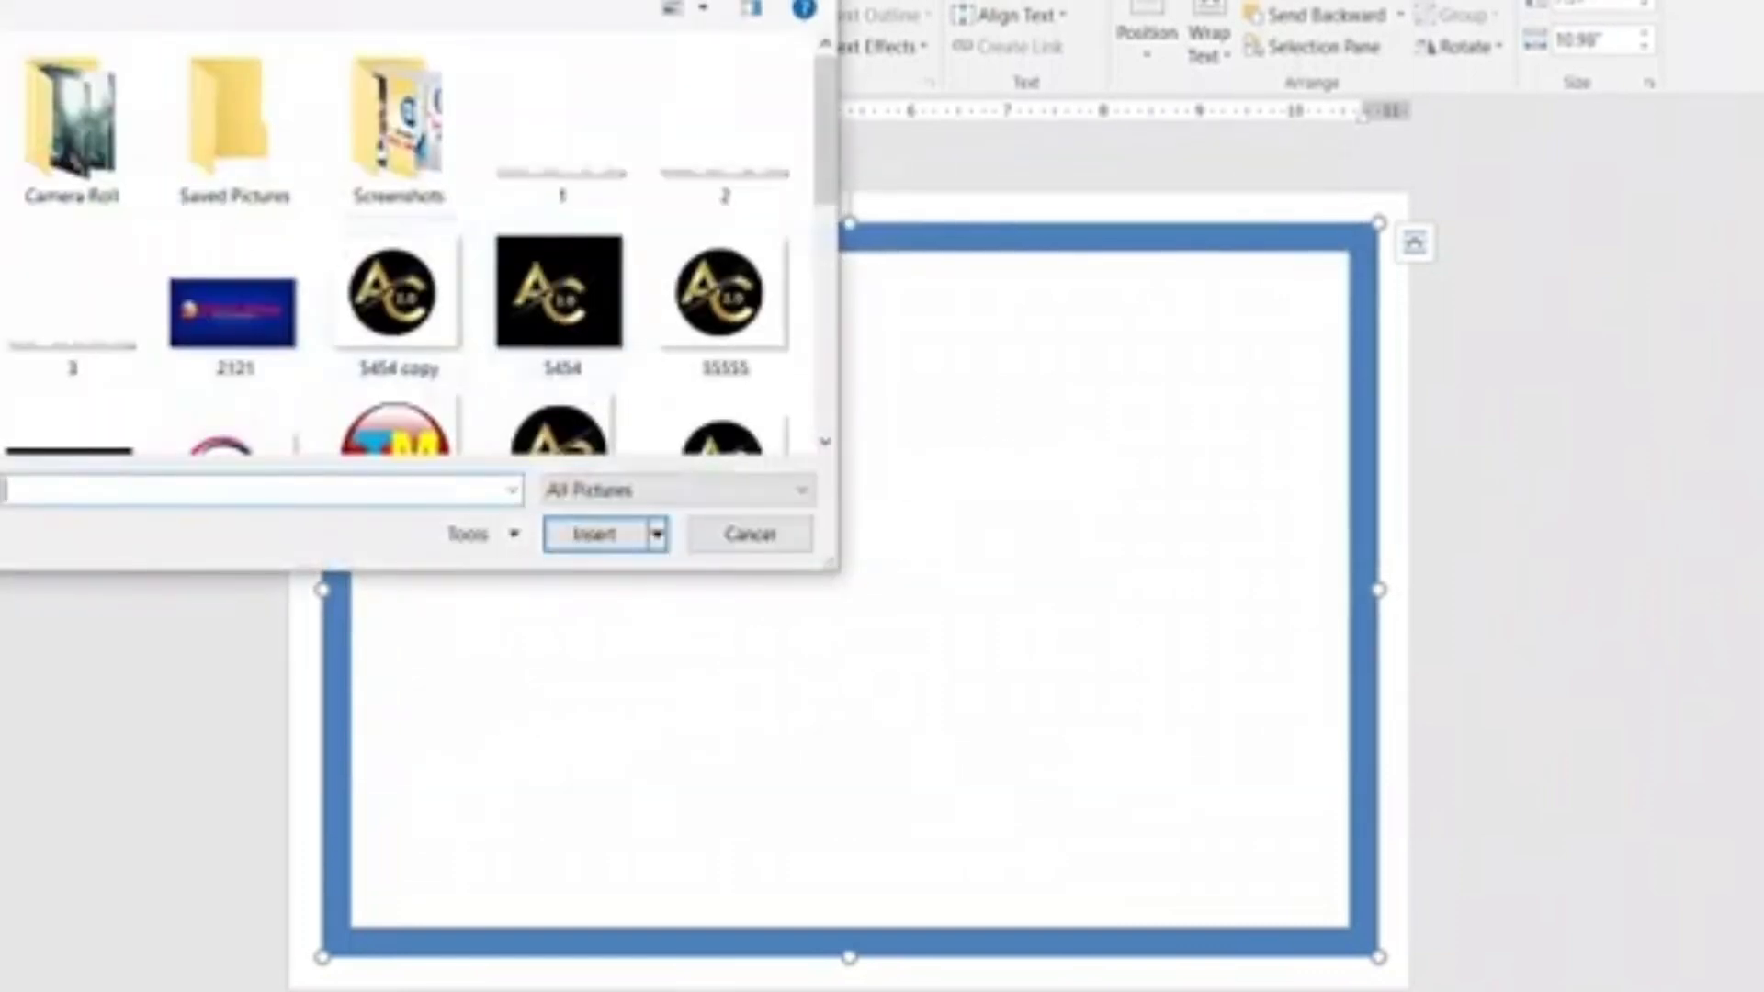
left_click(2, 211)
scroll(501, 235, "down", 4)
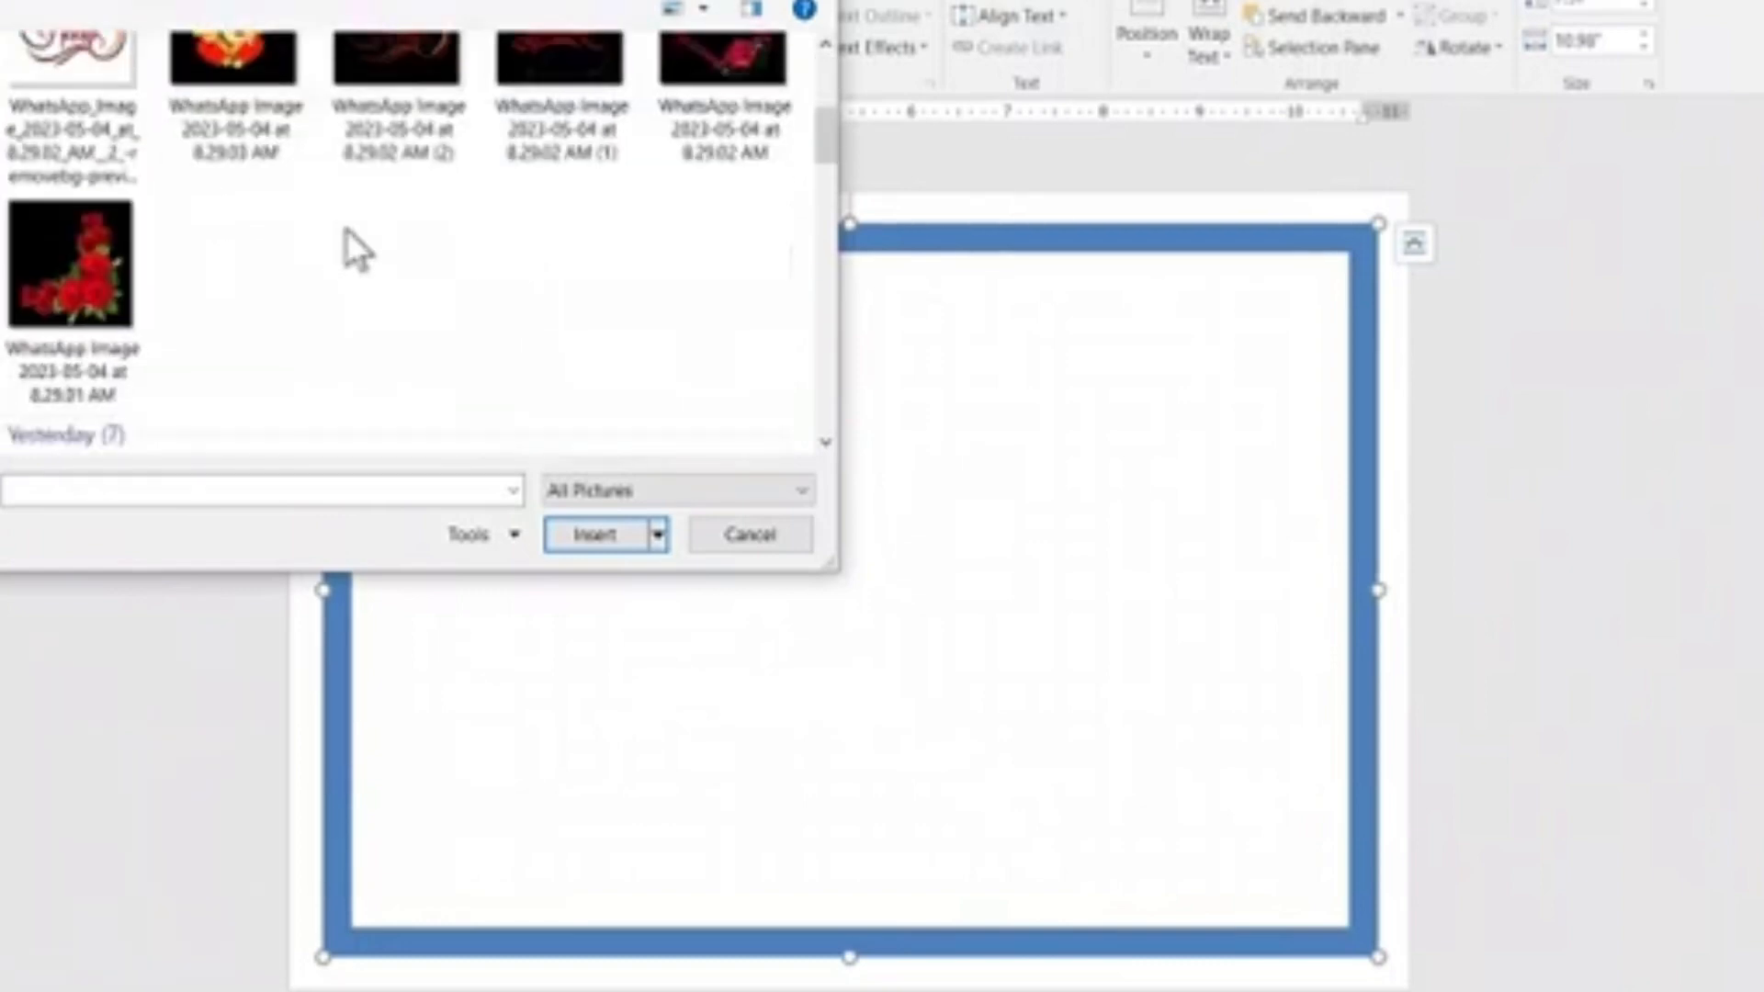
scroll(346, 229, "down", 15)
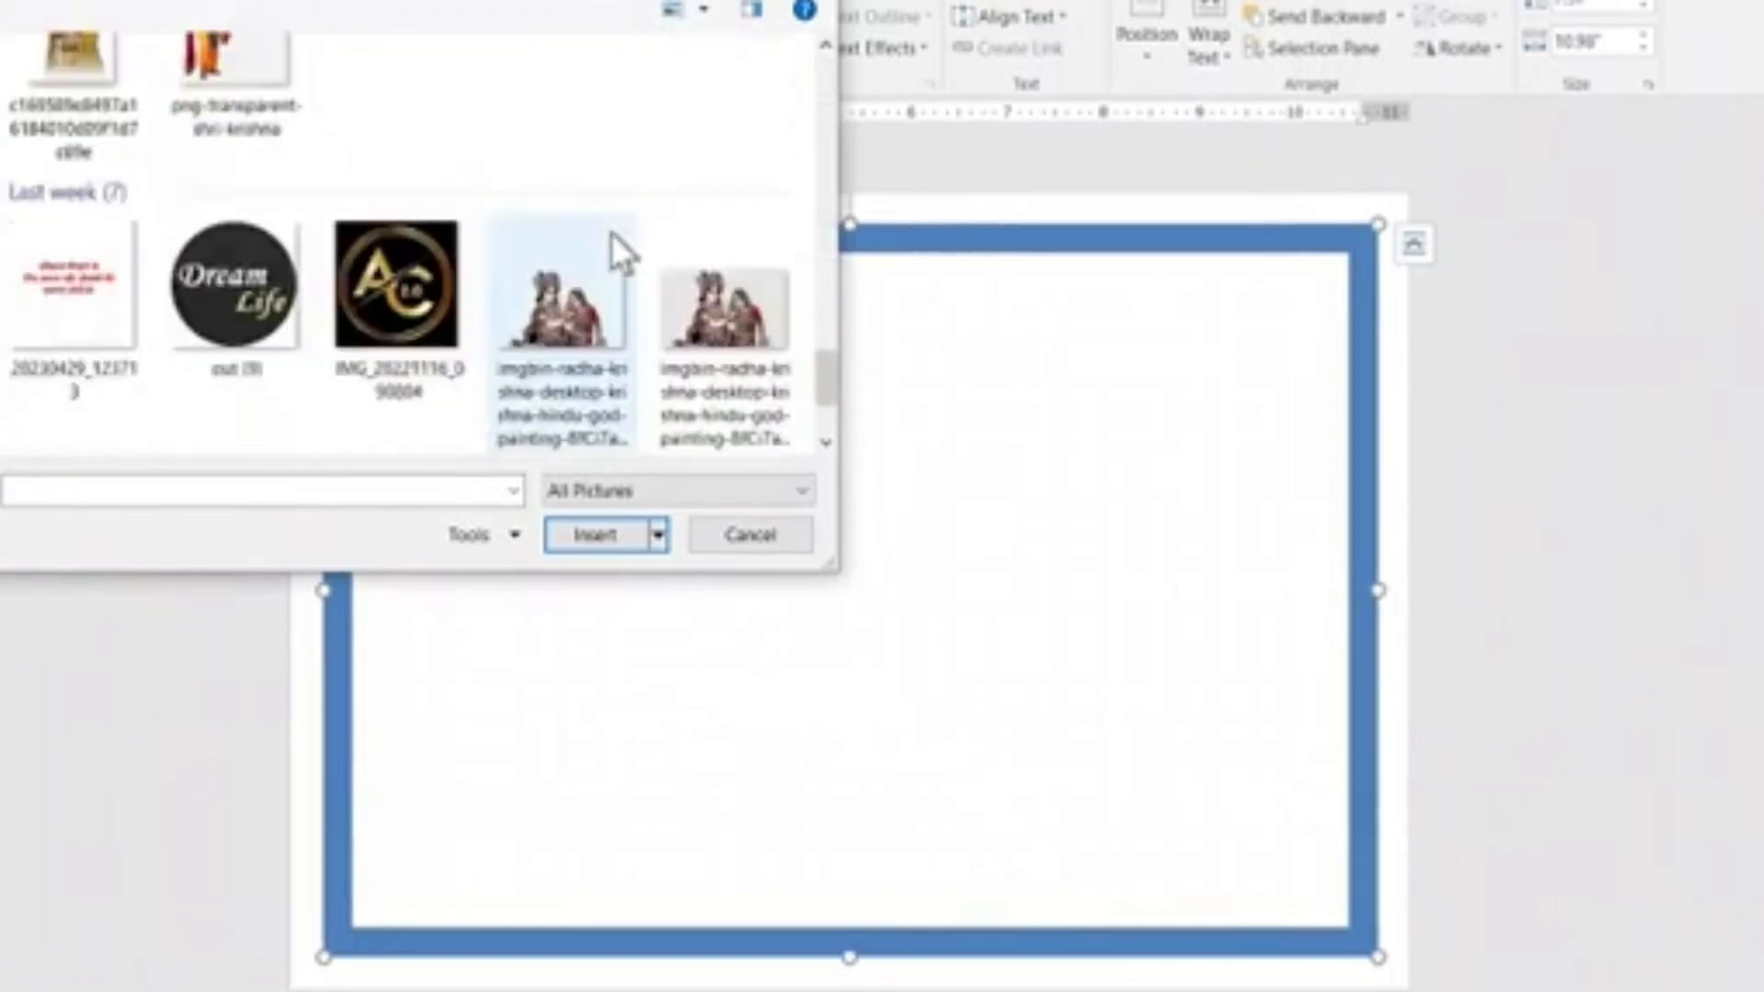
scroll(610, 233, "down", 2)
double_click(283, 335)
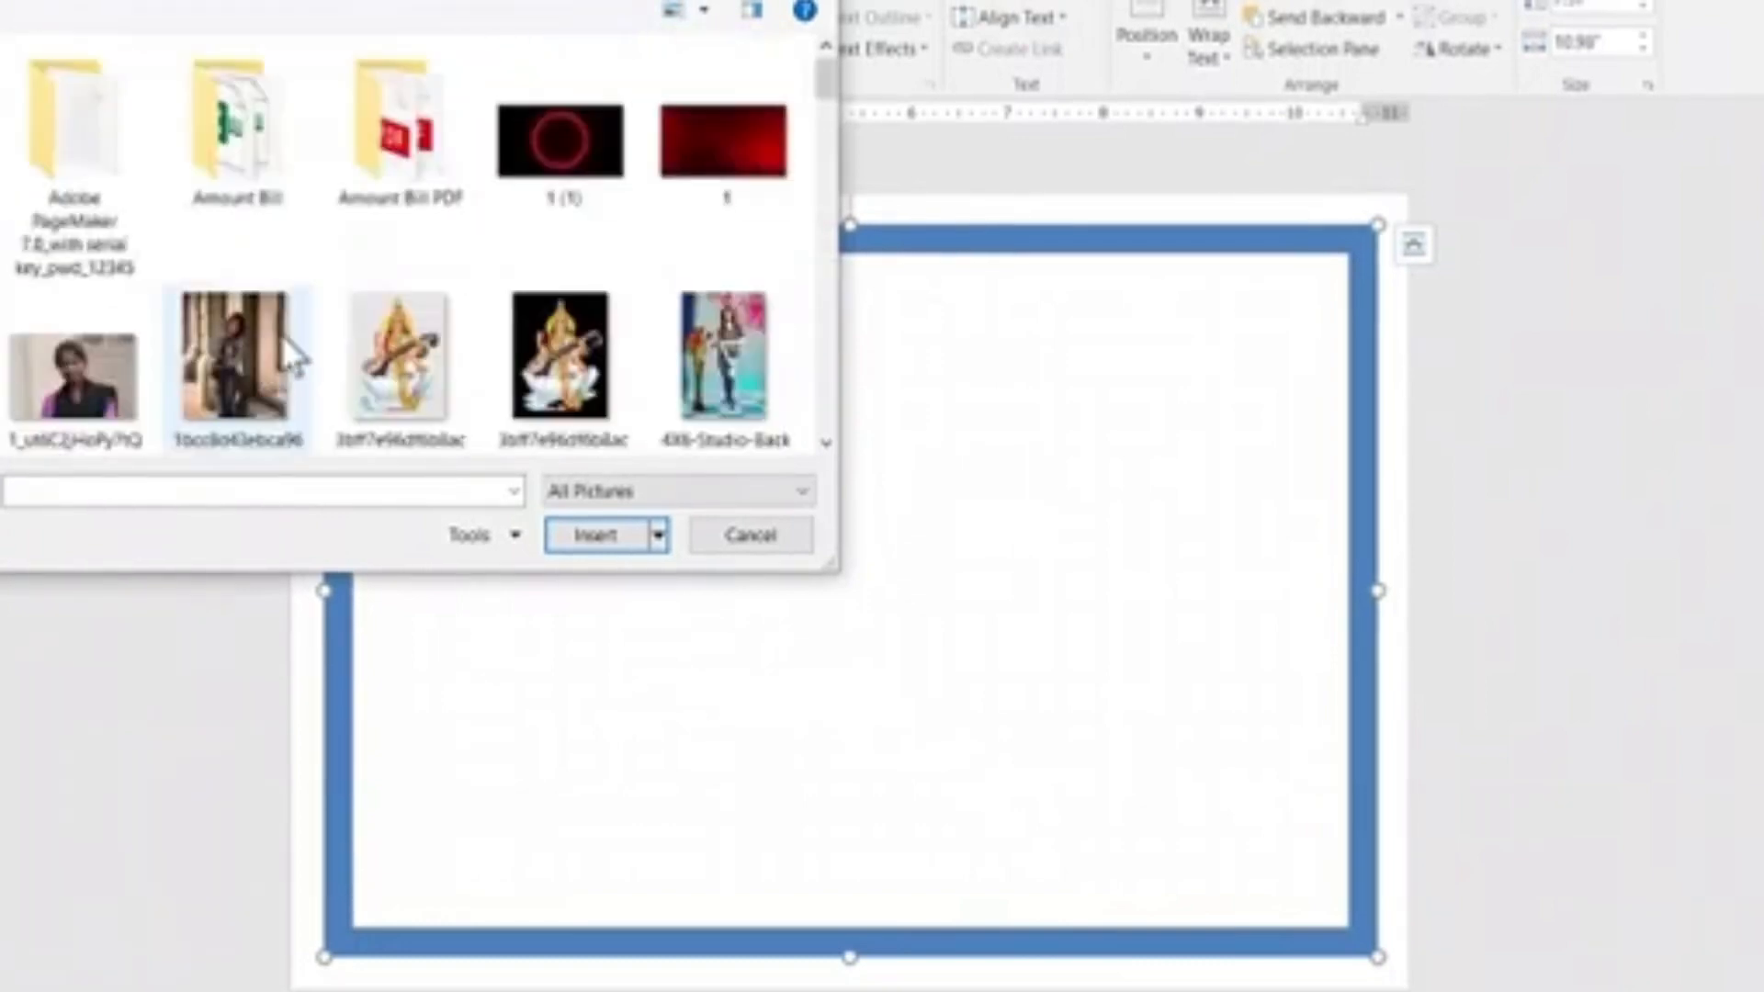
scroll(342, 243, "down", 5)
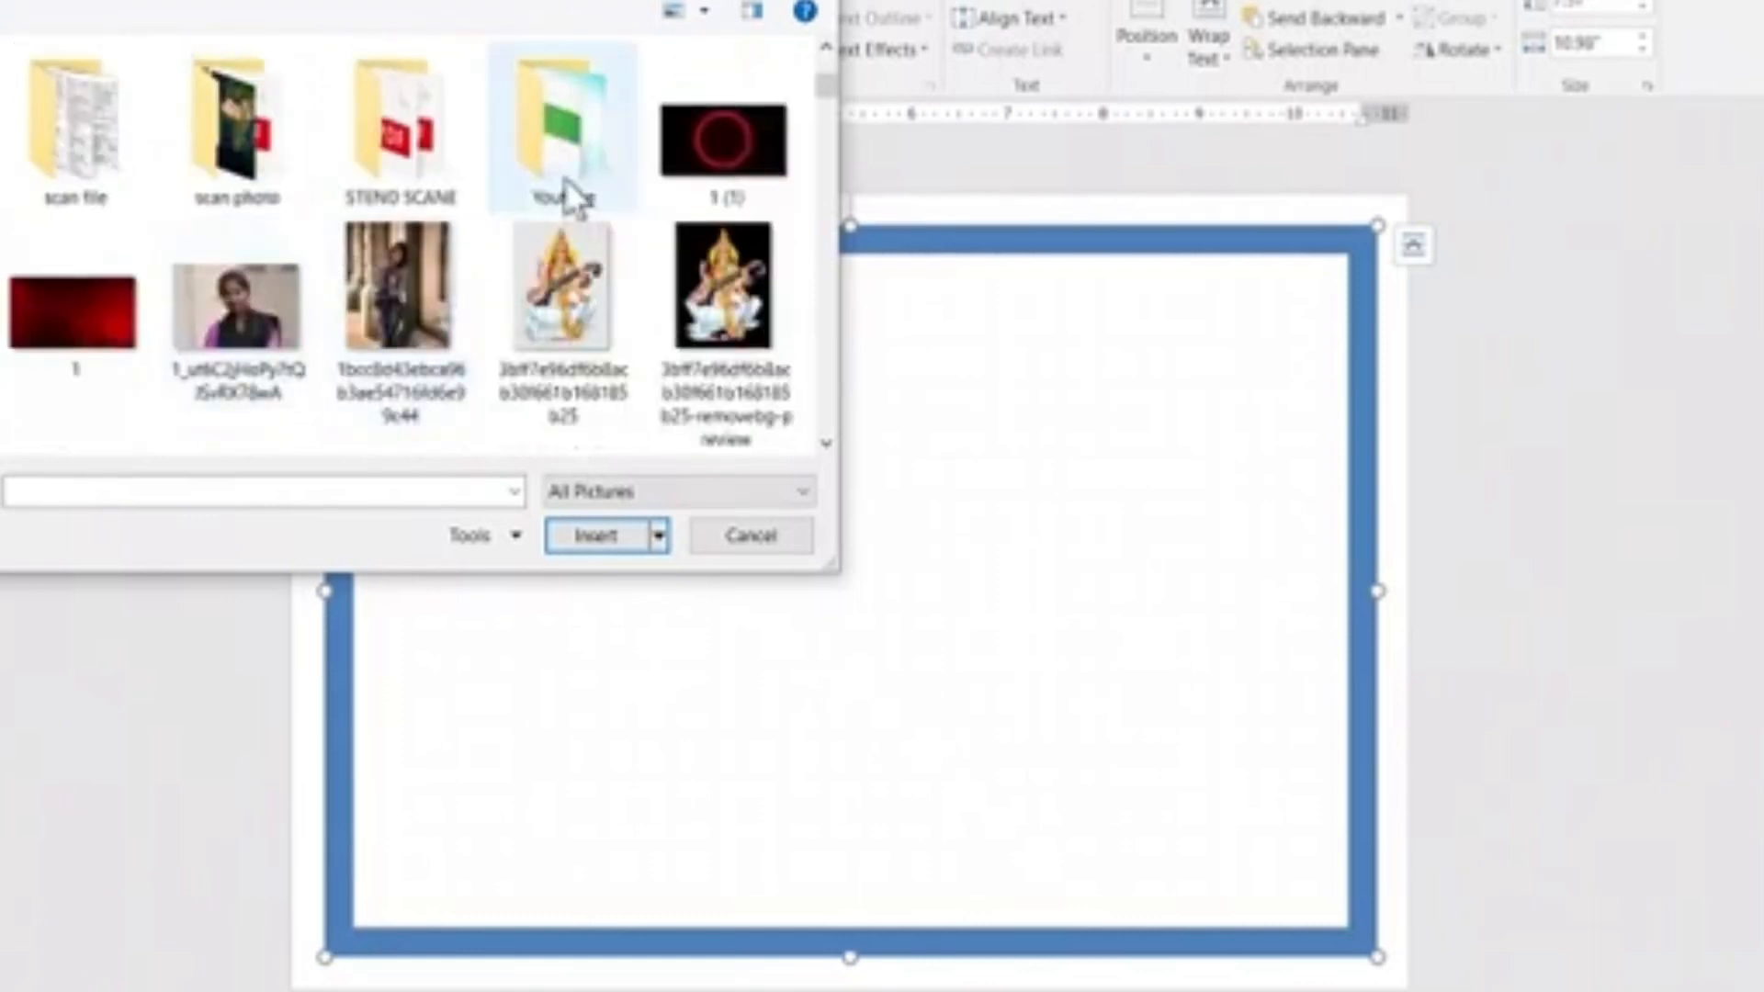
scroll(492, 177, "down", 3)
scroll(493, 185, "up", 4)
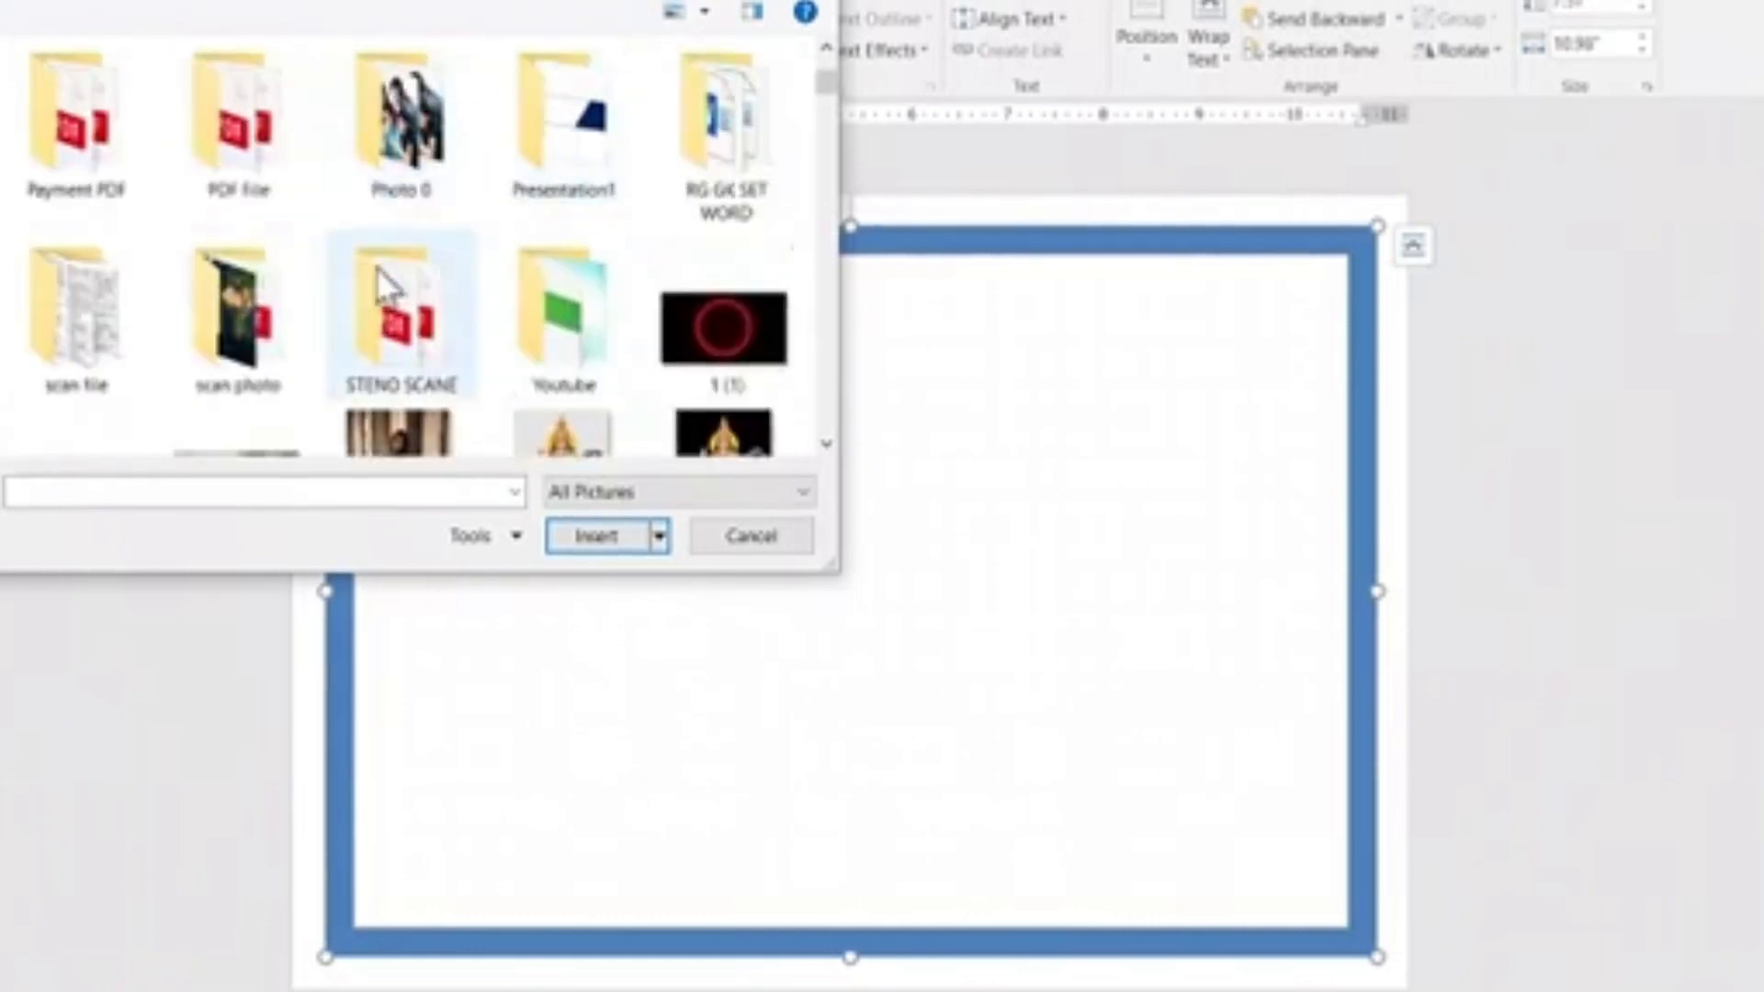
scroll(426, 257, "down", 10)
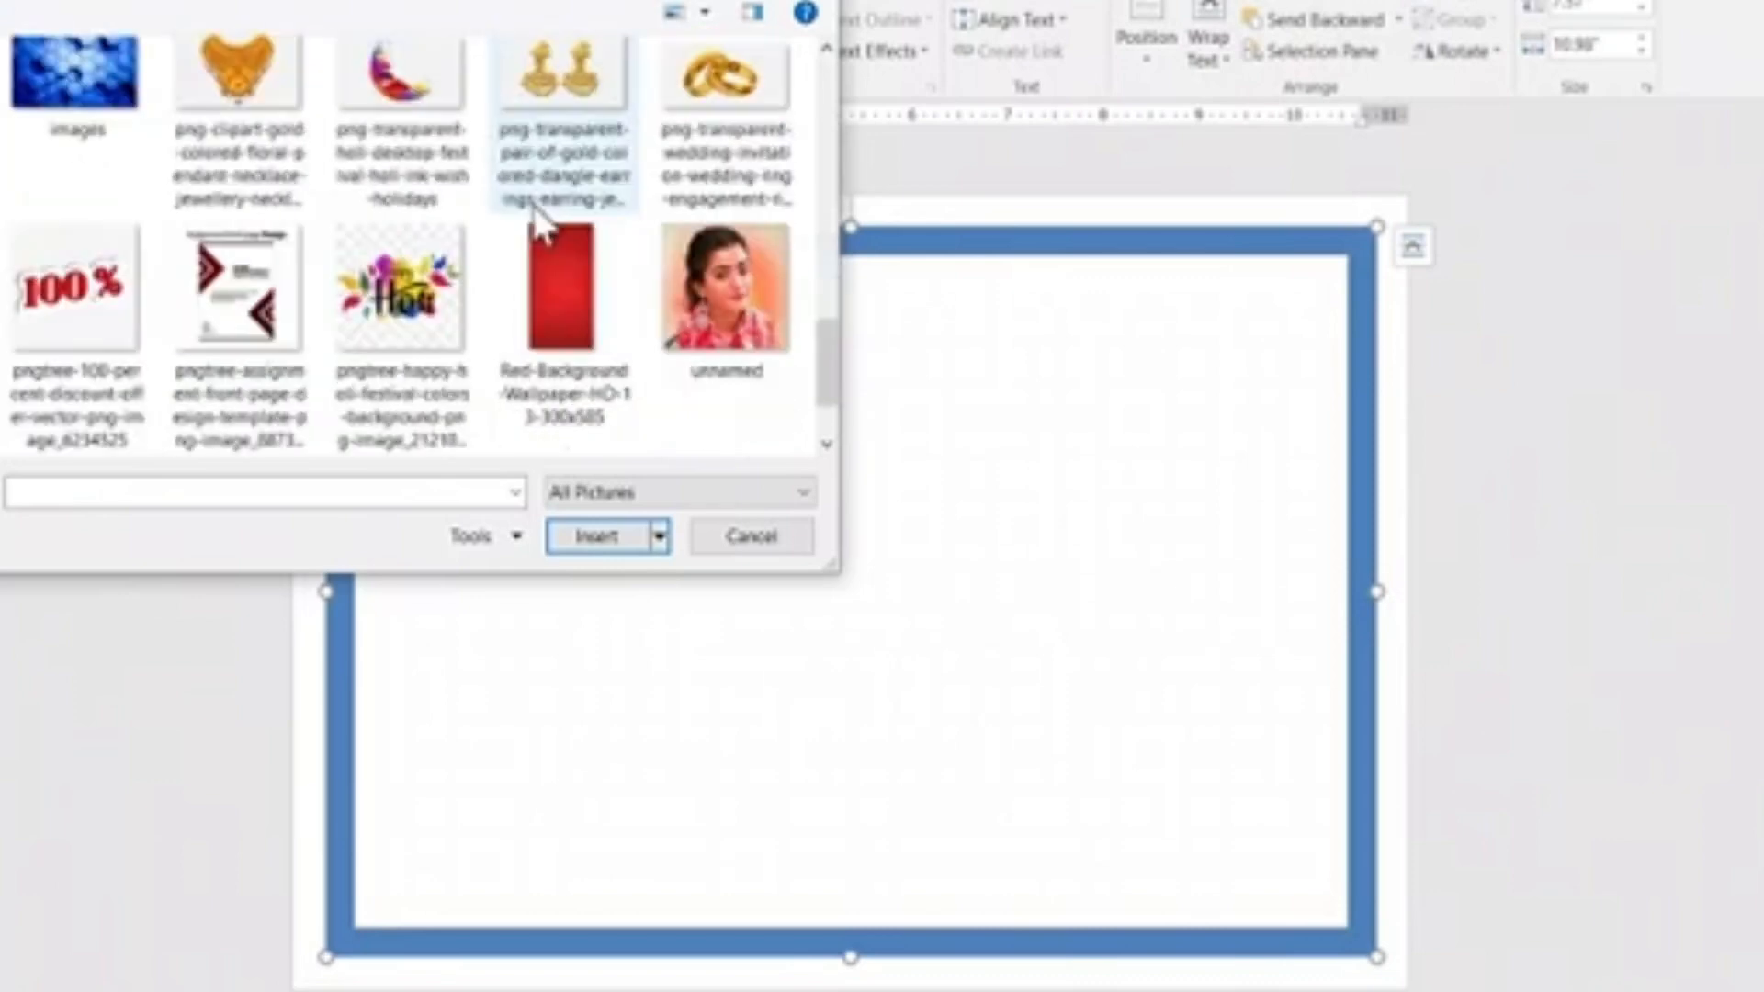
scroll(531, 207, "down", 3)
left_click(69, 312)
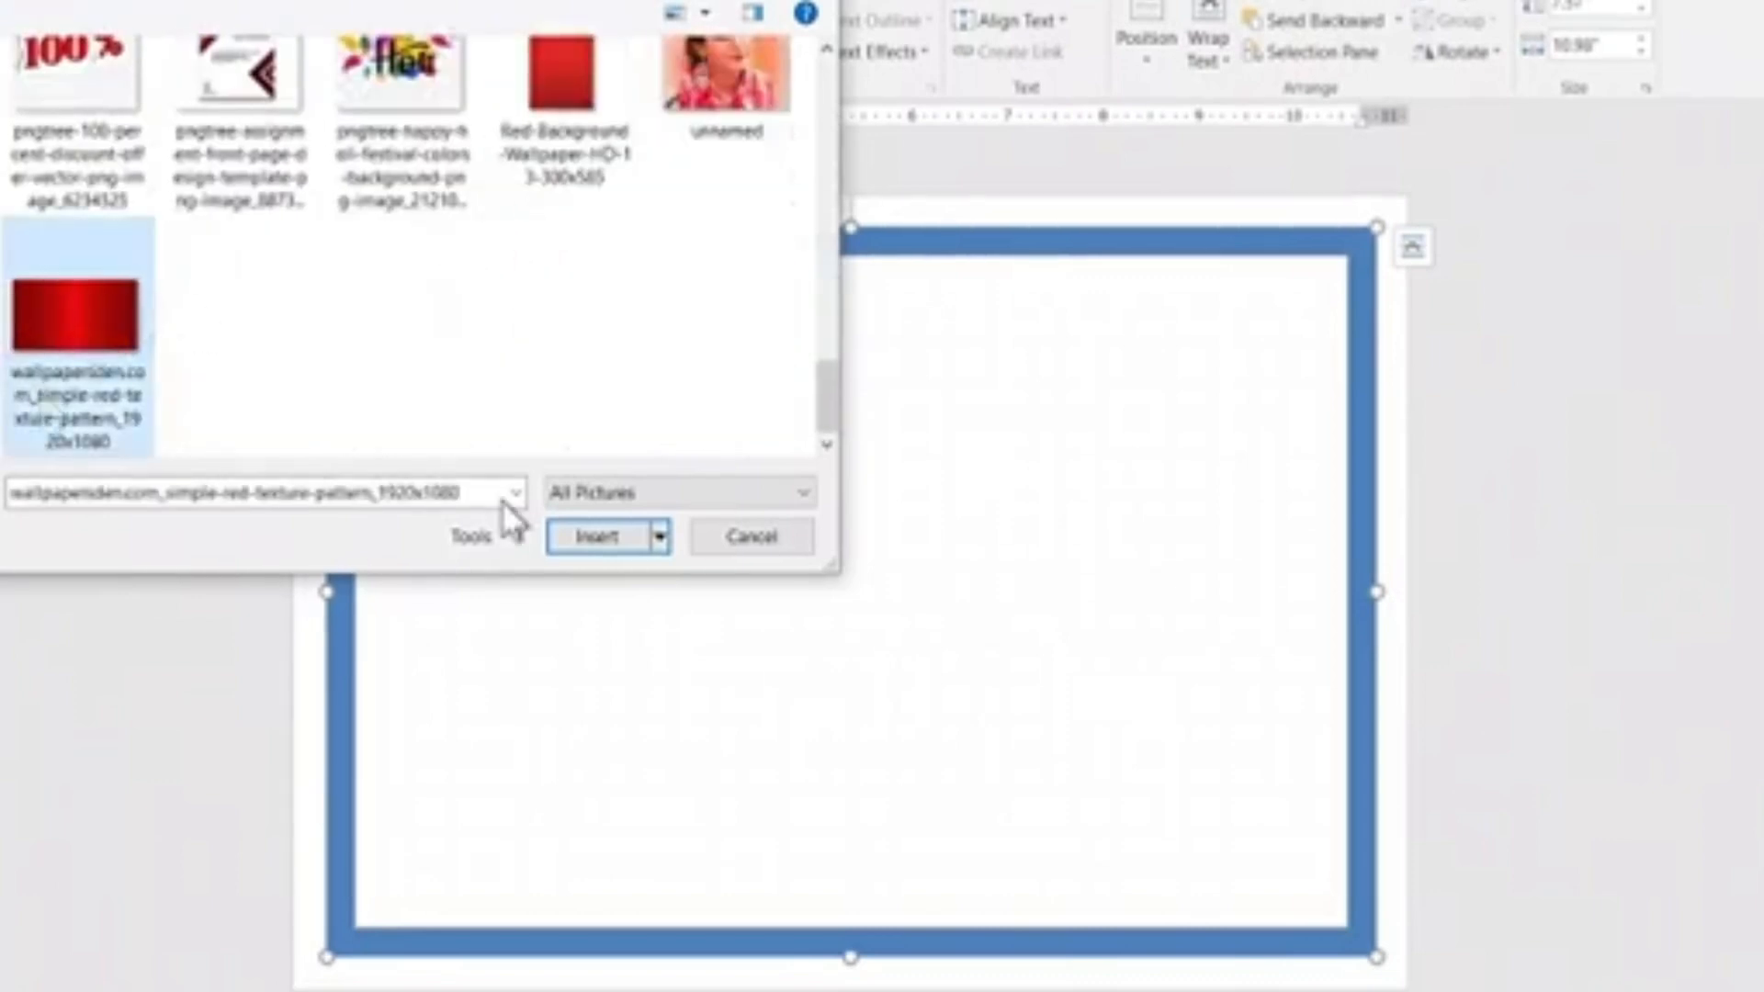
left_click(606, 540)
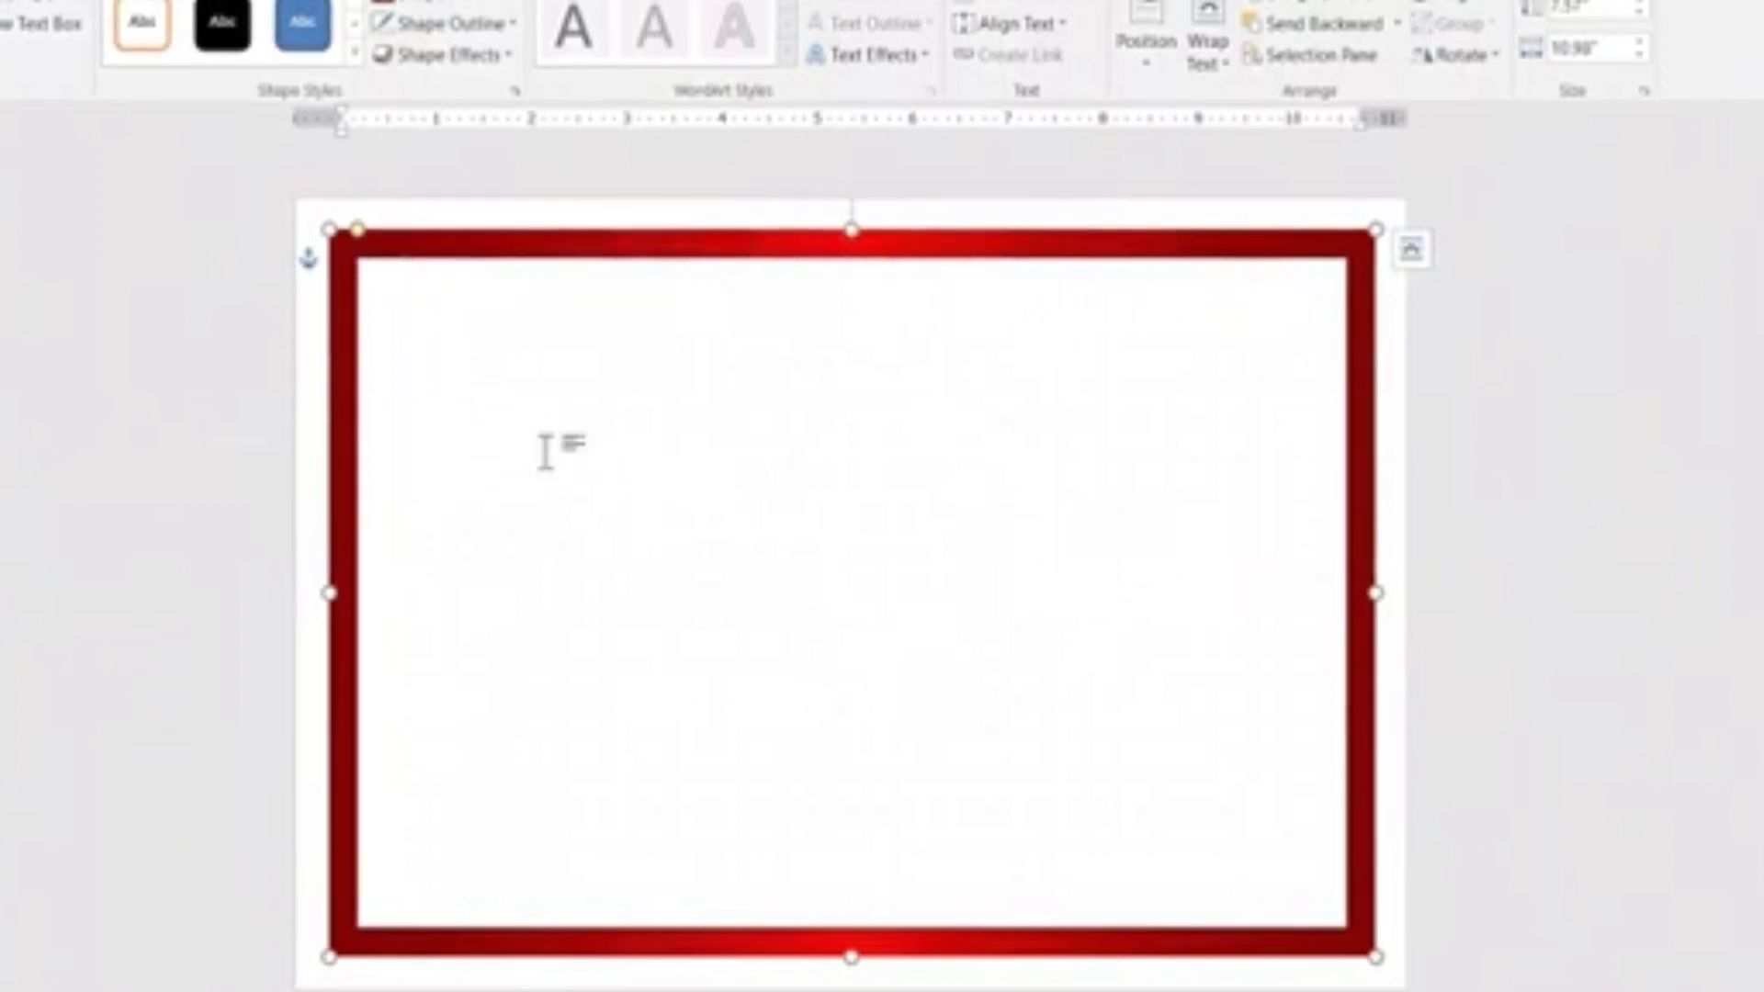
left_click(441, 3)
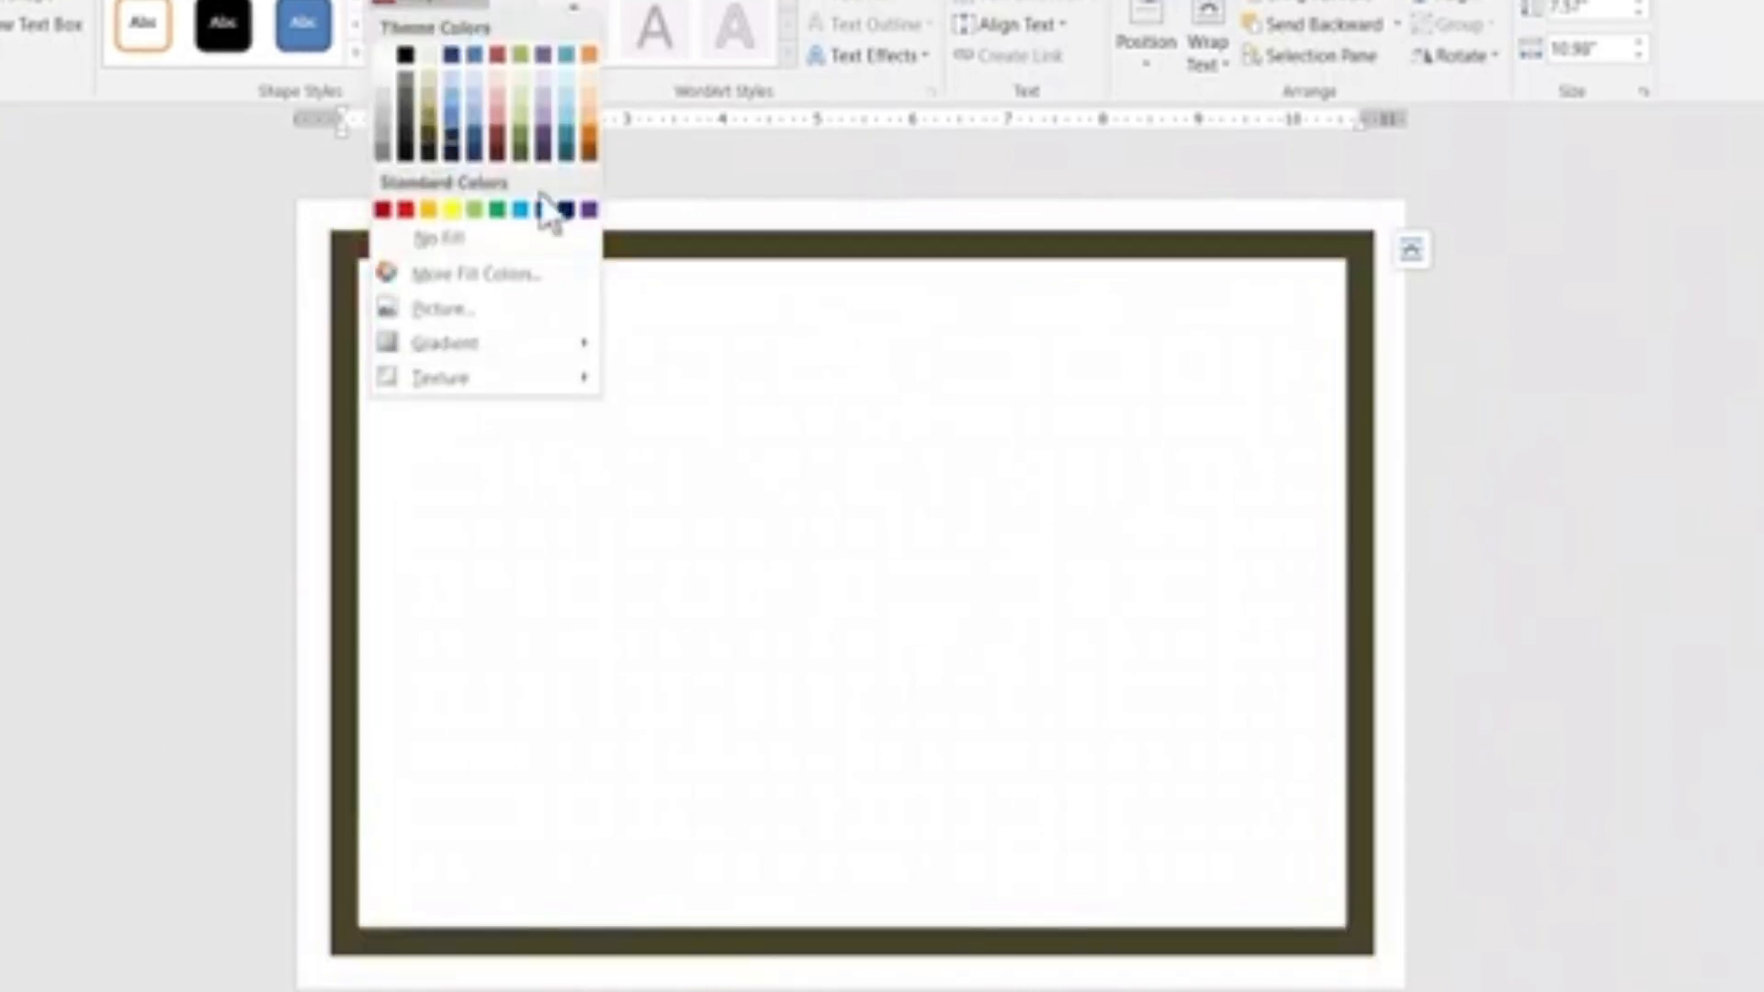
left_click(405, 210)
left_click(630, 477)
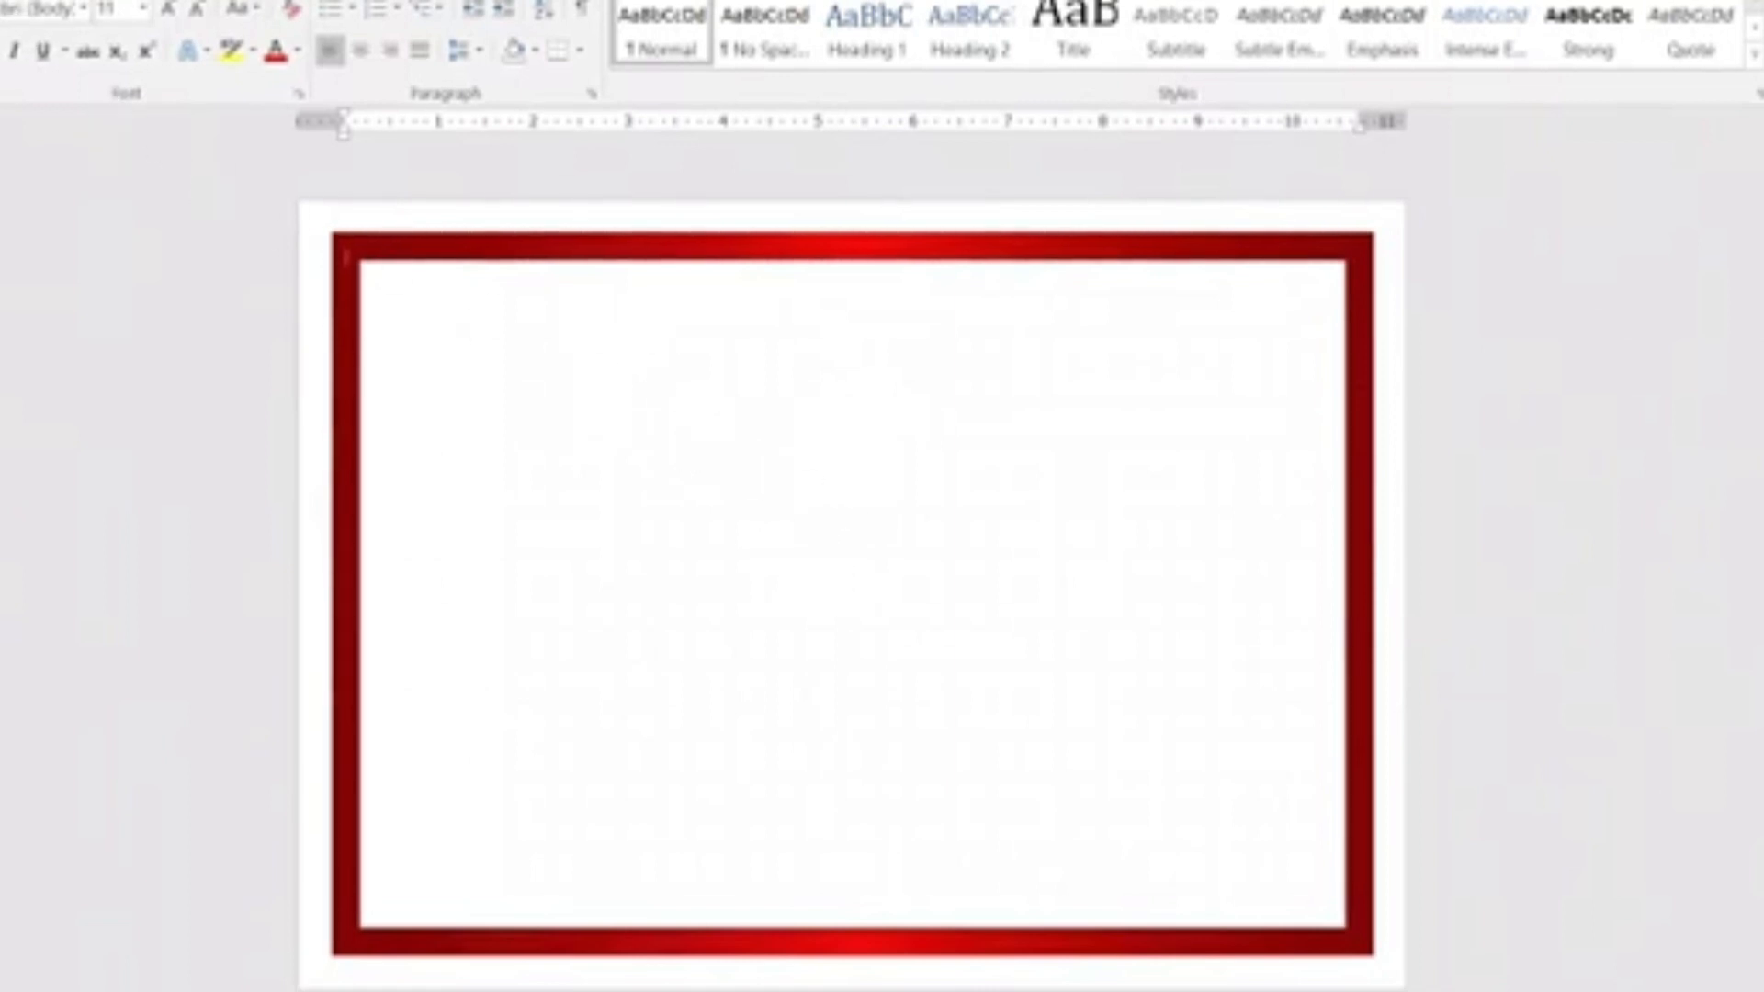
Insert the "शुभ विवाह" logo picture from a file on the computer.
key("alt+n")
left_click(37, 39)
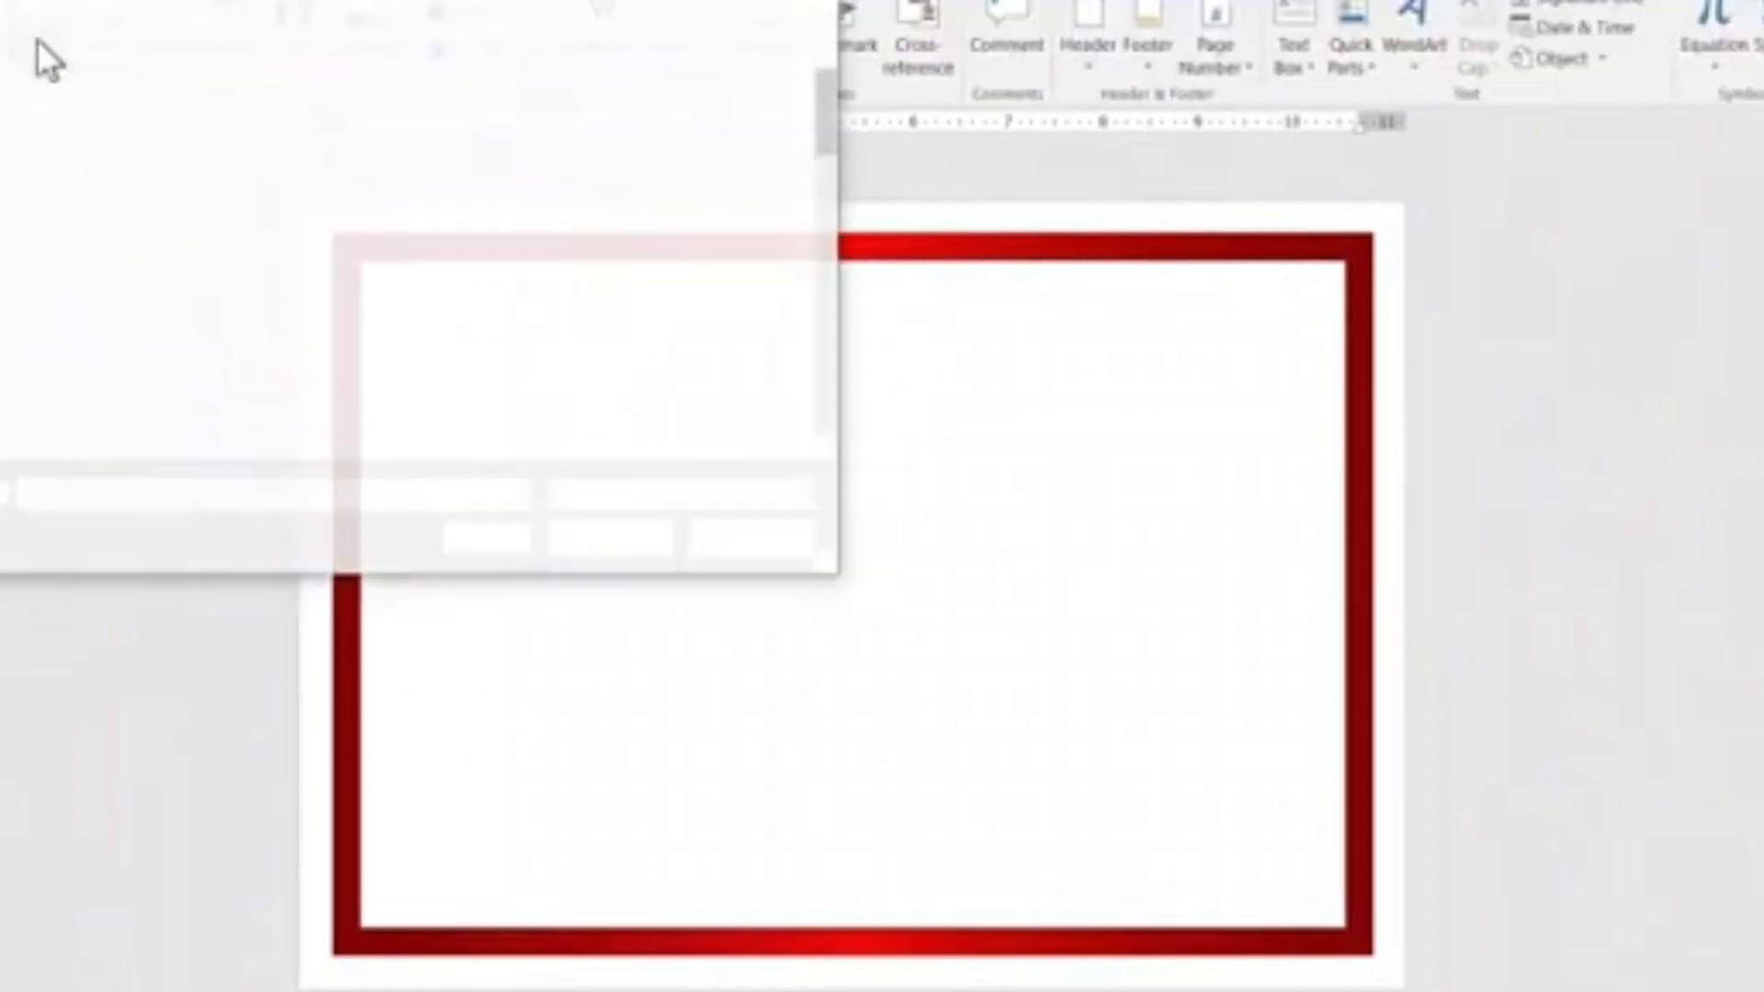
left_click(1, 197)
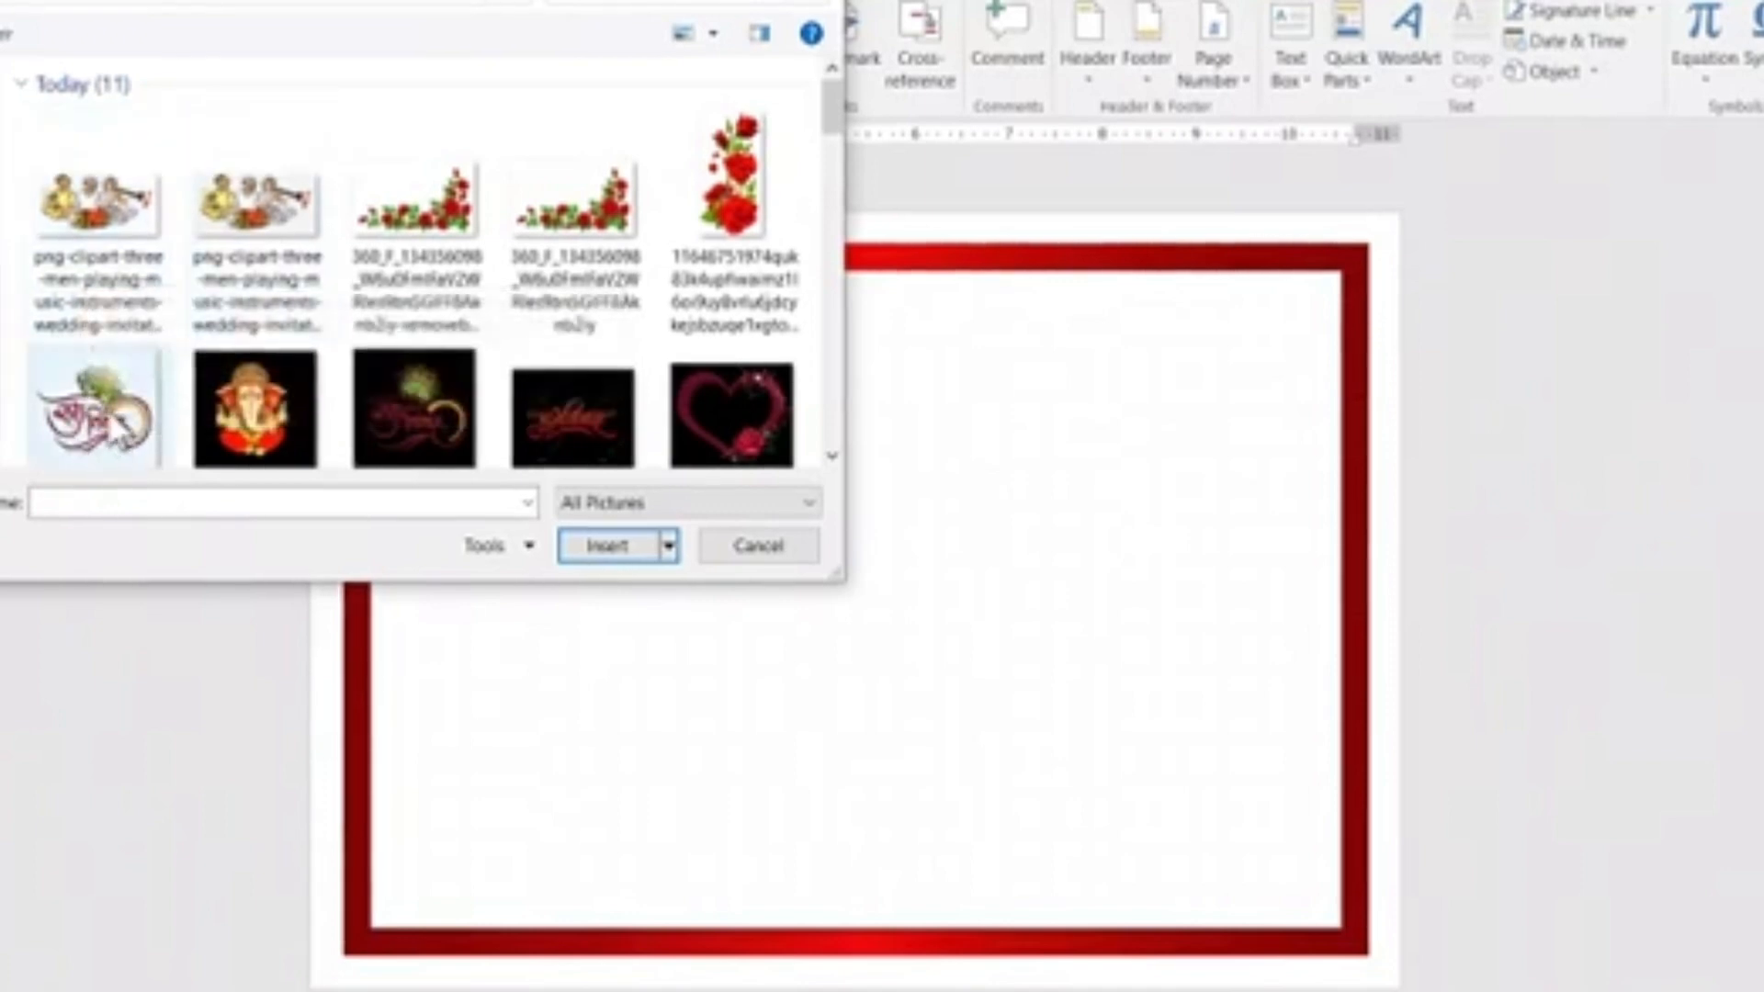
left_click(134, 417)
left_click(618, 548)
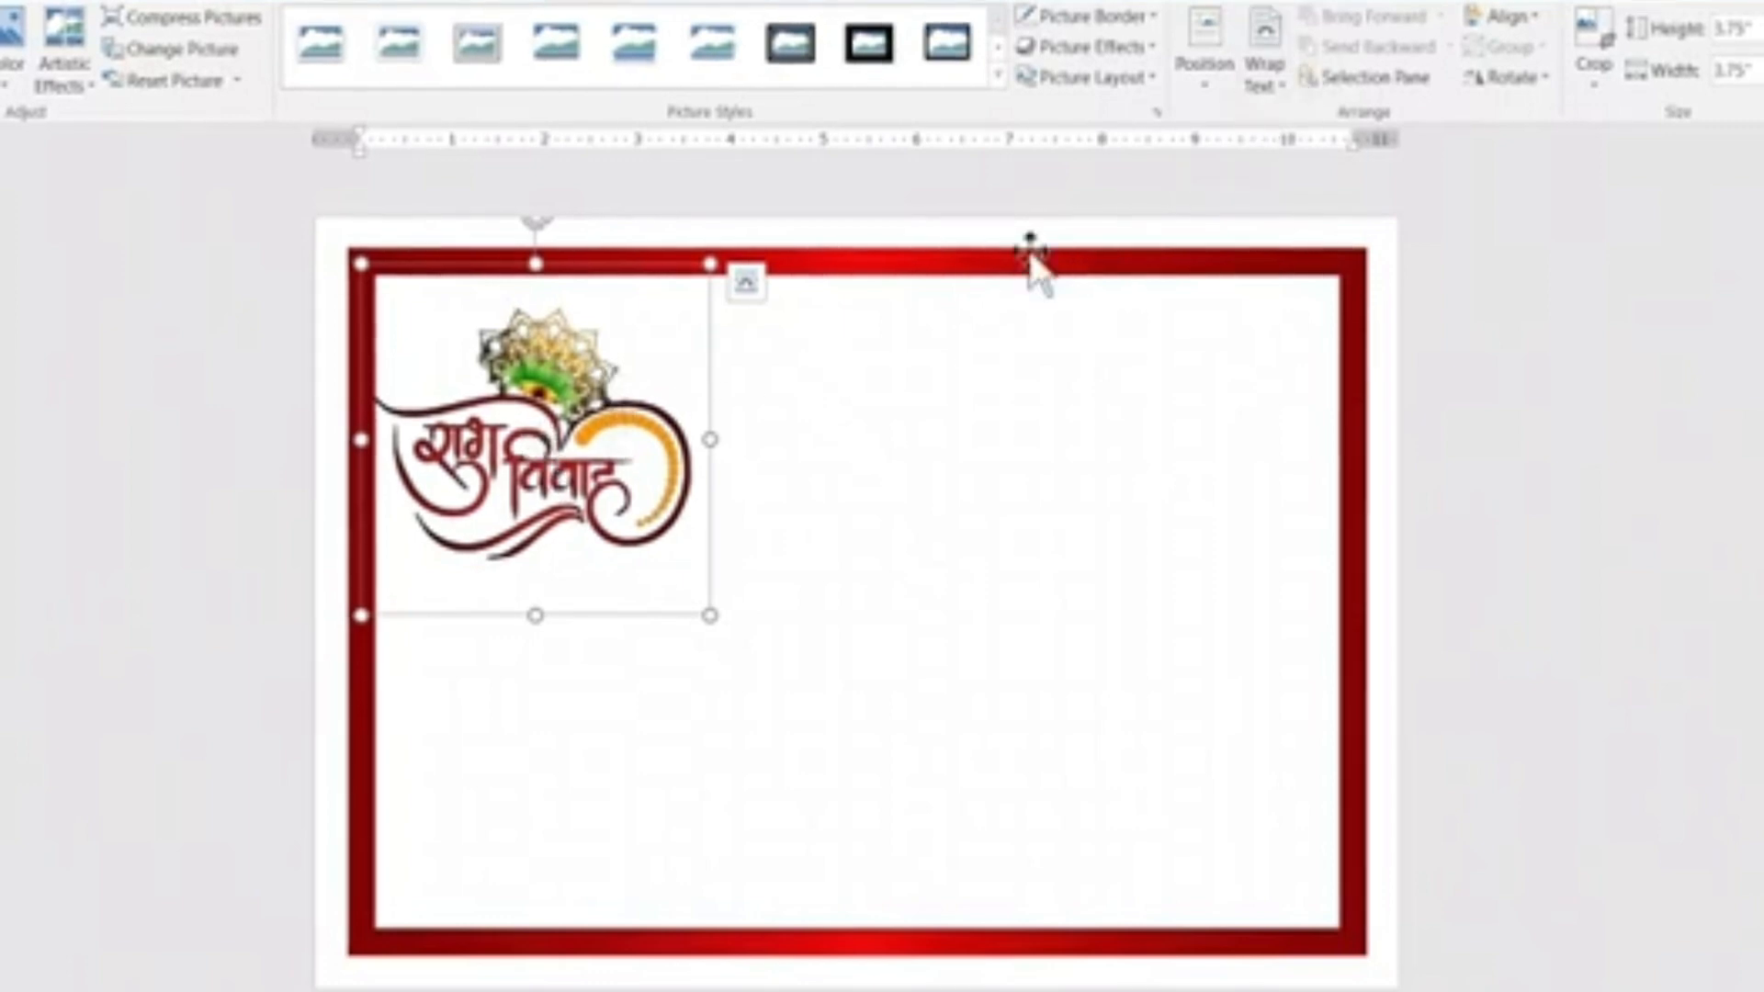
Set the text wrapping of the "शुभ विवाह" logo to In Front of Text.
left_click(1286, 50)
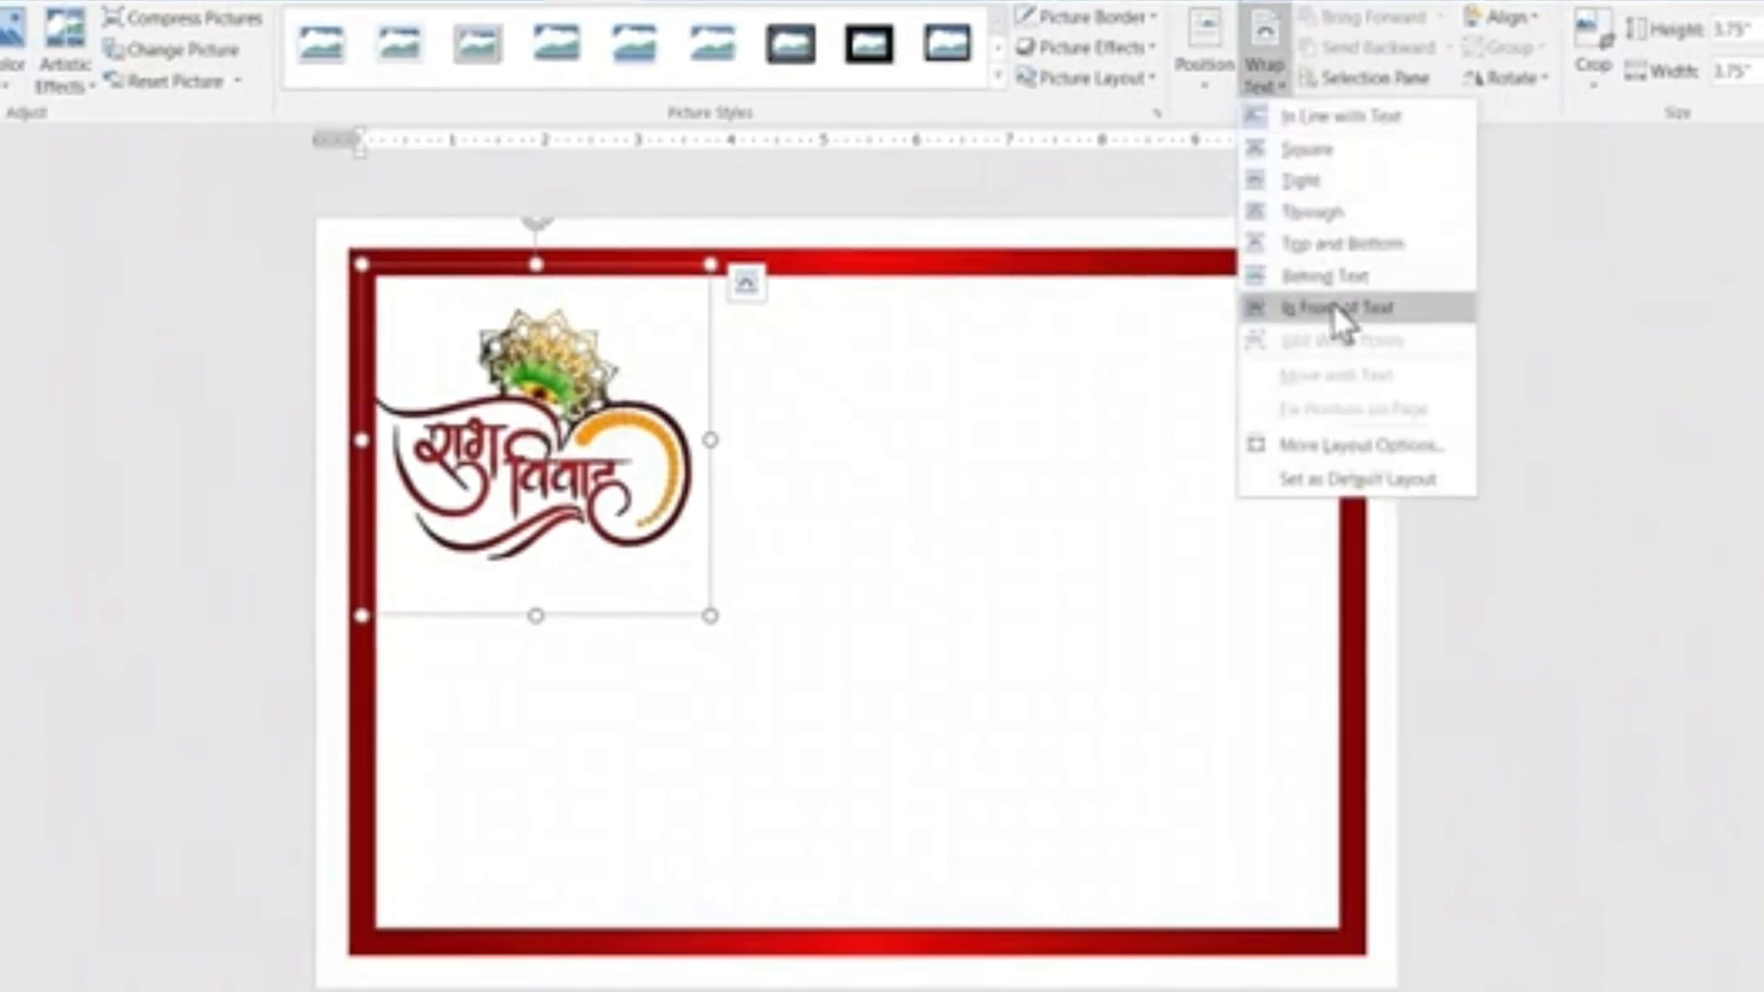
left_click(1337, 319)
left_click(634, 487)
Move the "शुभ विवाह" logo to the top center inside the red frame and shrink it proportionally.
left_click_drag(551, 478, 868, 464)
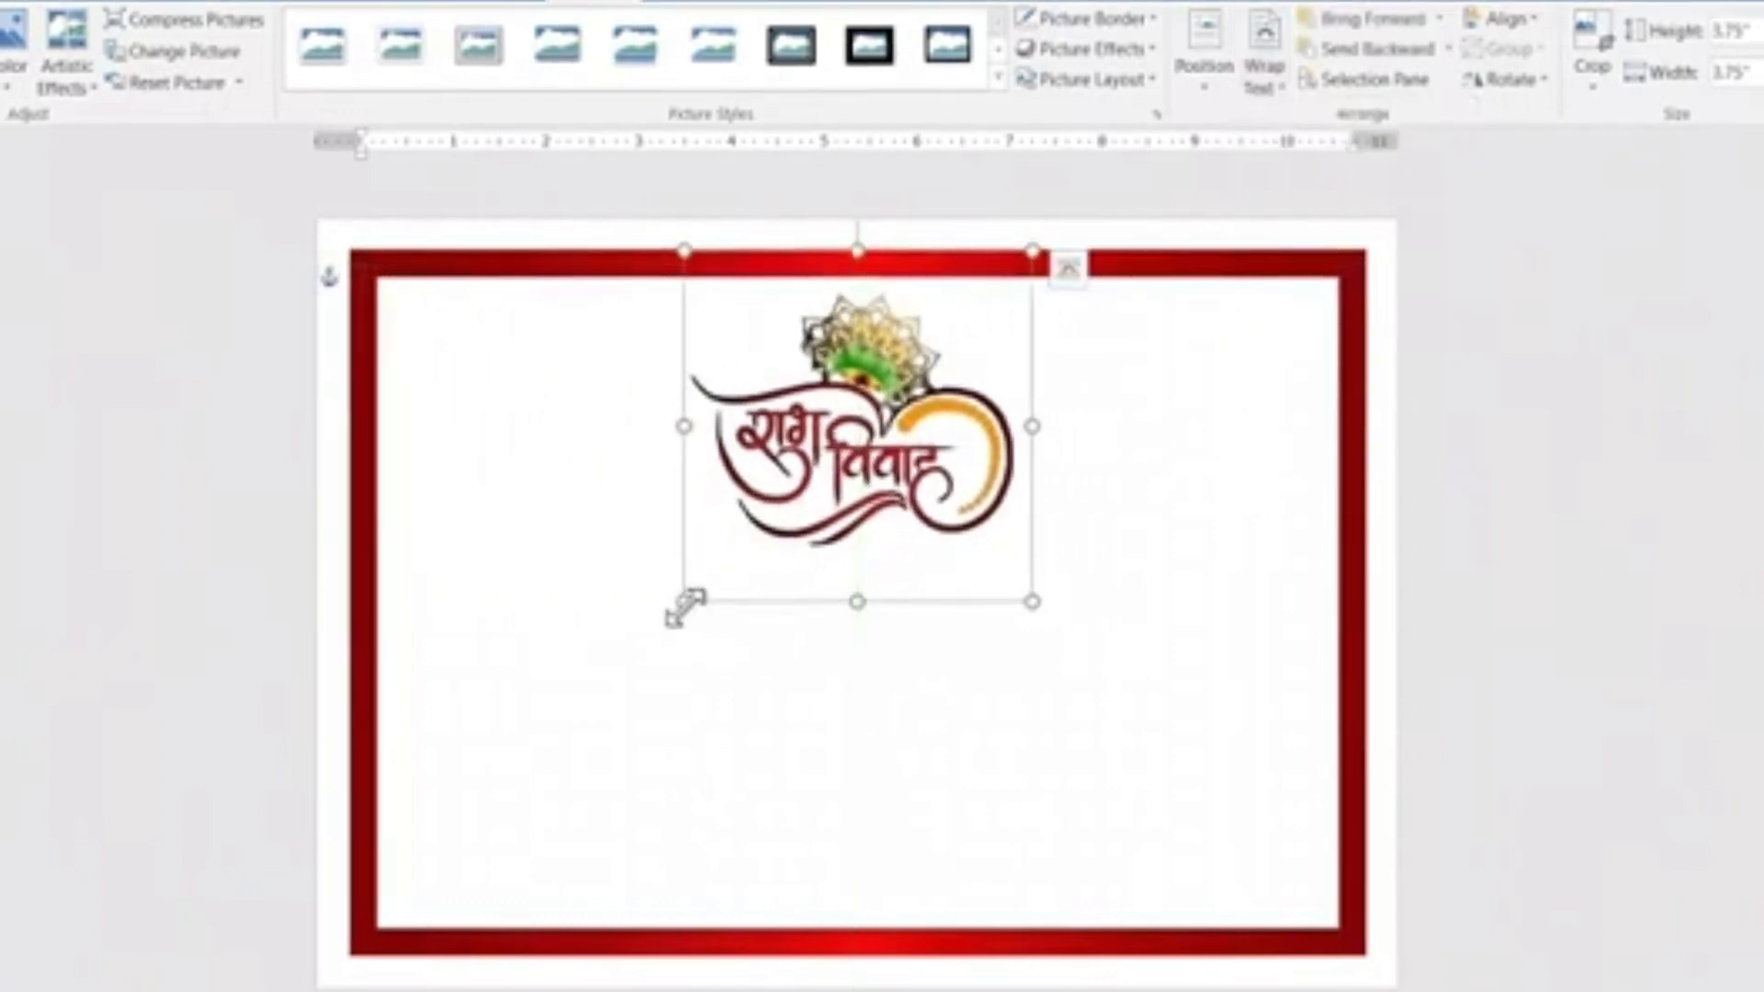
left_click_drag(685, 607, 774, 552)
left_click_drag(876, 418, 846, 413)
left_click_drag(713, 549, 741, 515)
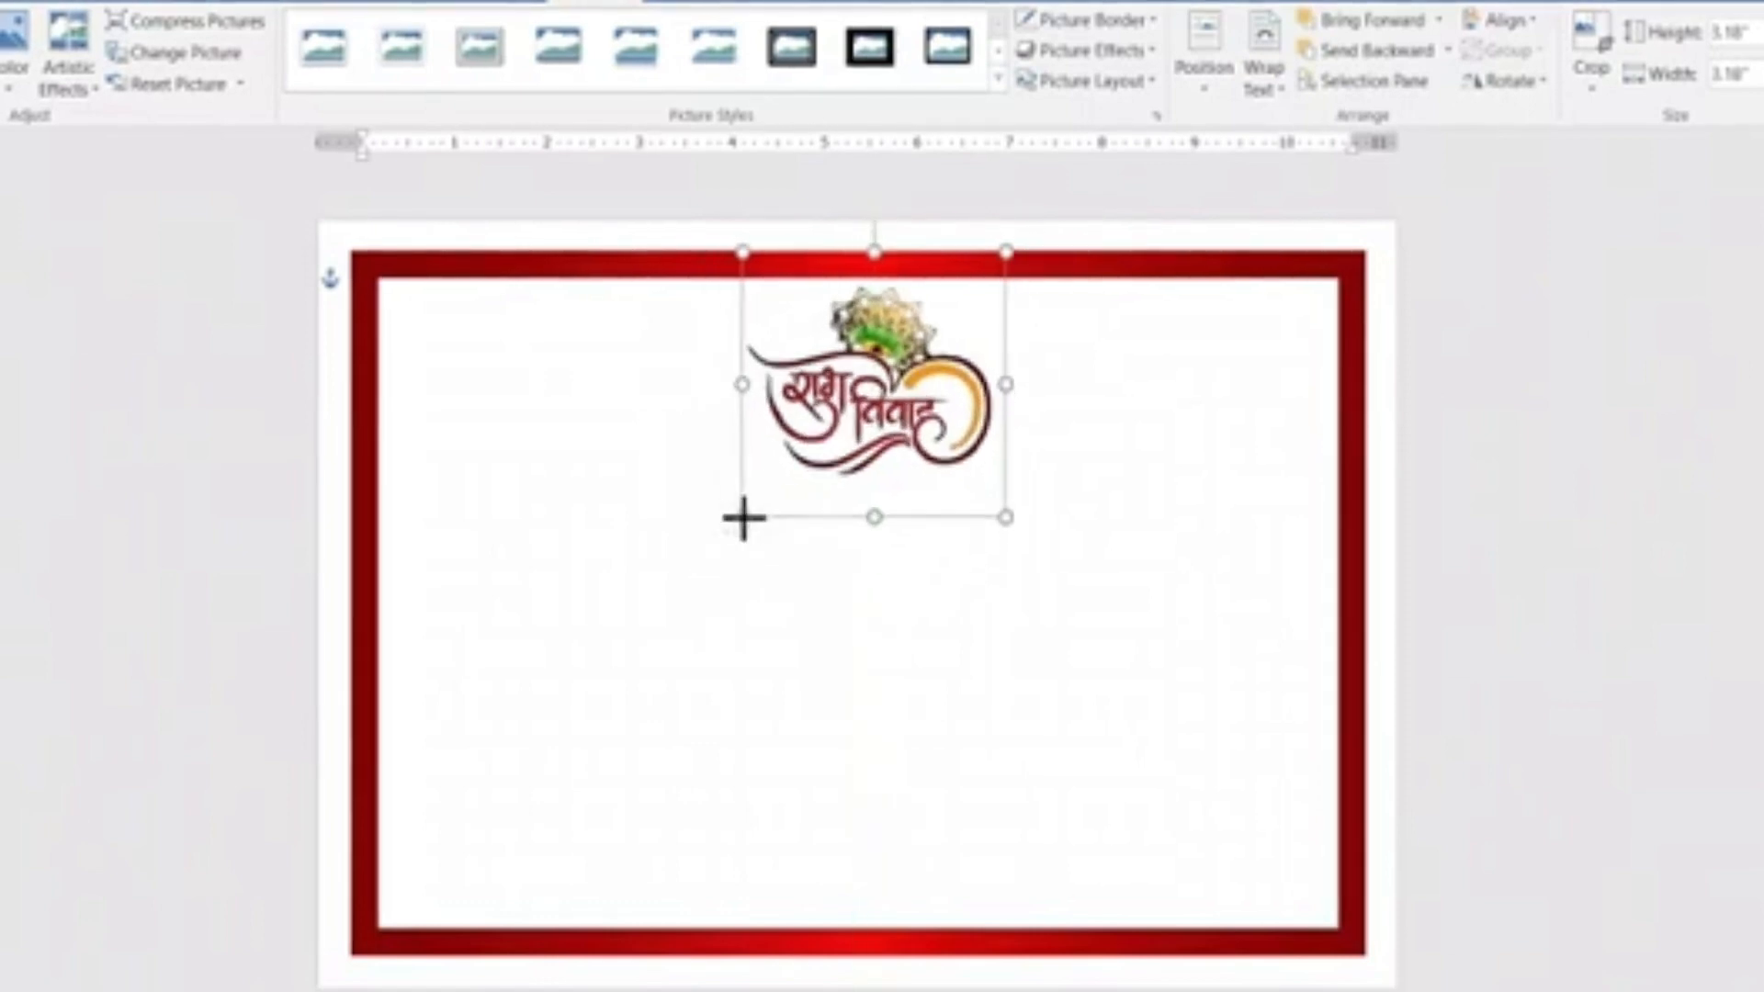
Shift the "शुभ विवाह" logo slightly so it sits centered between the frame's two sides.
left_click_drag(868, 431, 855, 432)
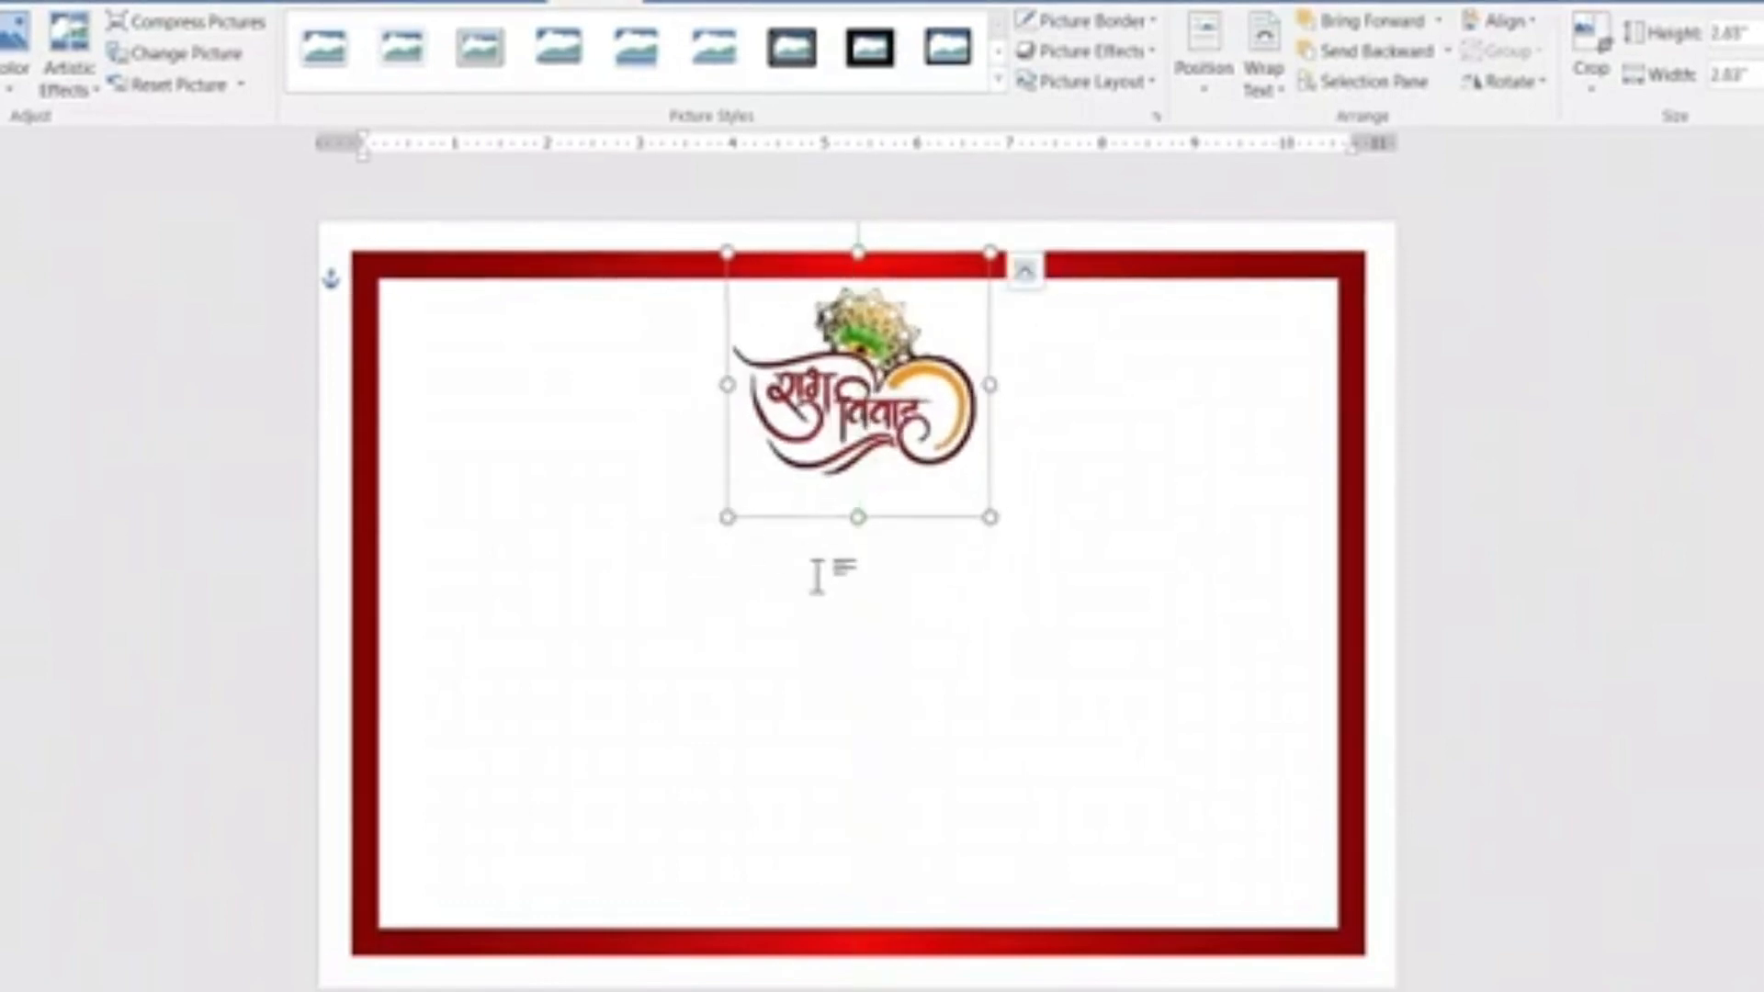
left_click(823, 597)
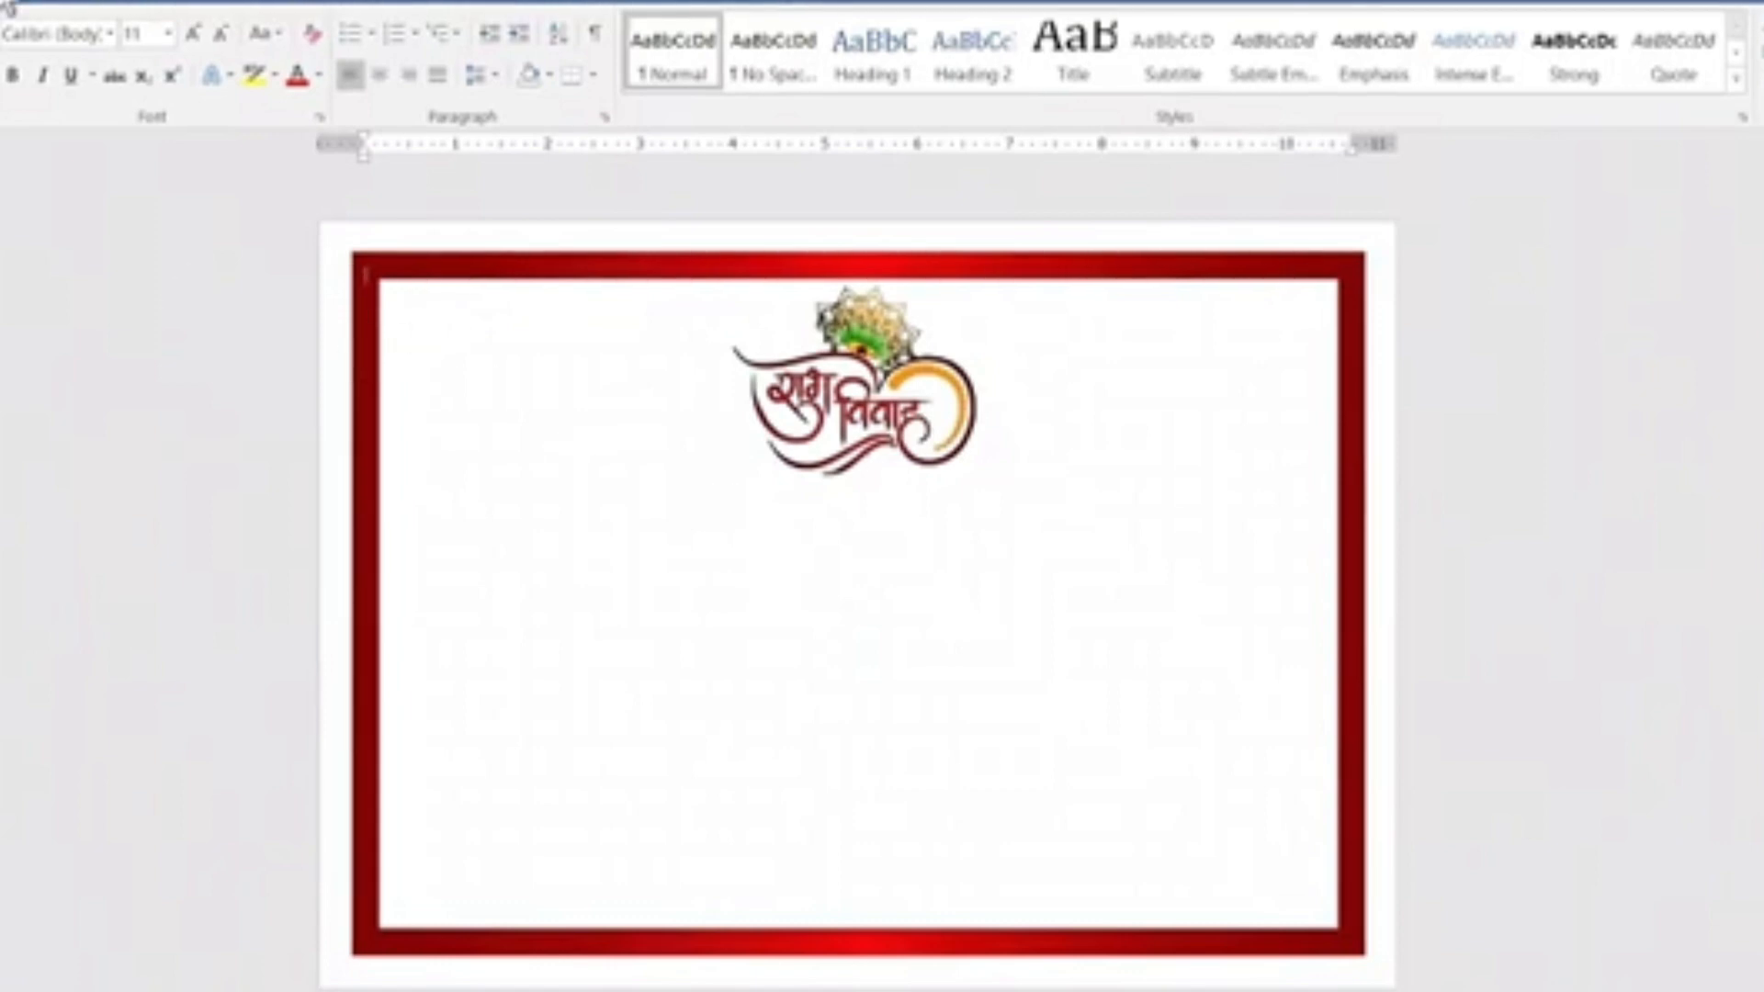
Insert the rose corner picture from the computer and set its text wrapping to In Front of Text.
left_click(9, 5)
left_click(68, 44)
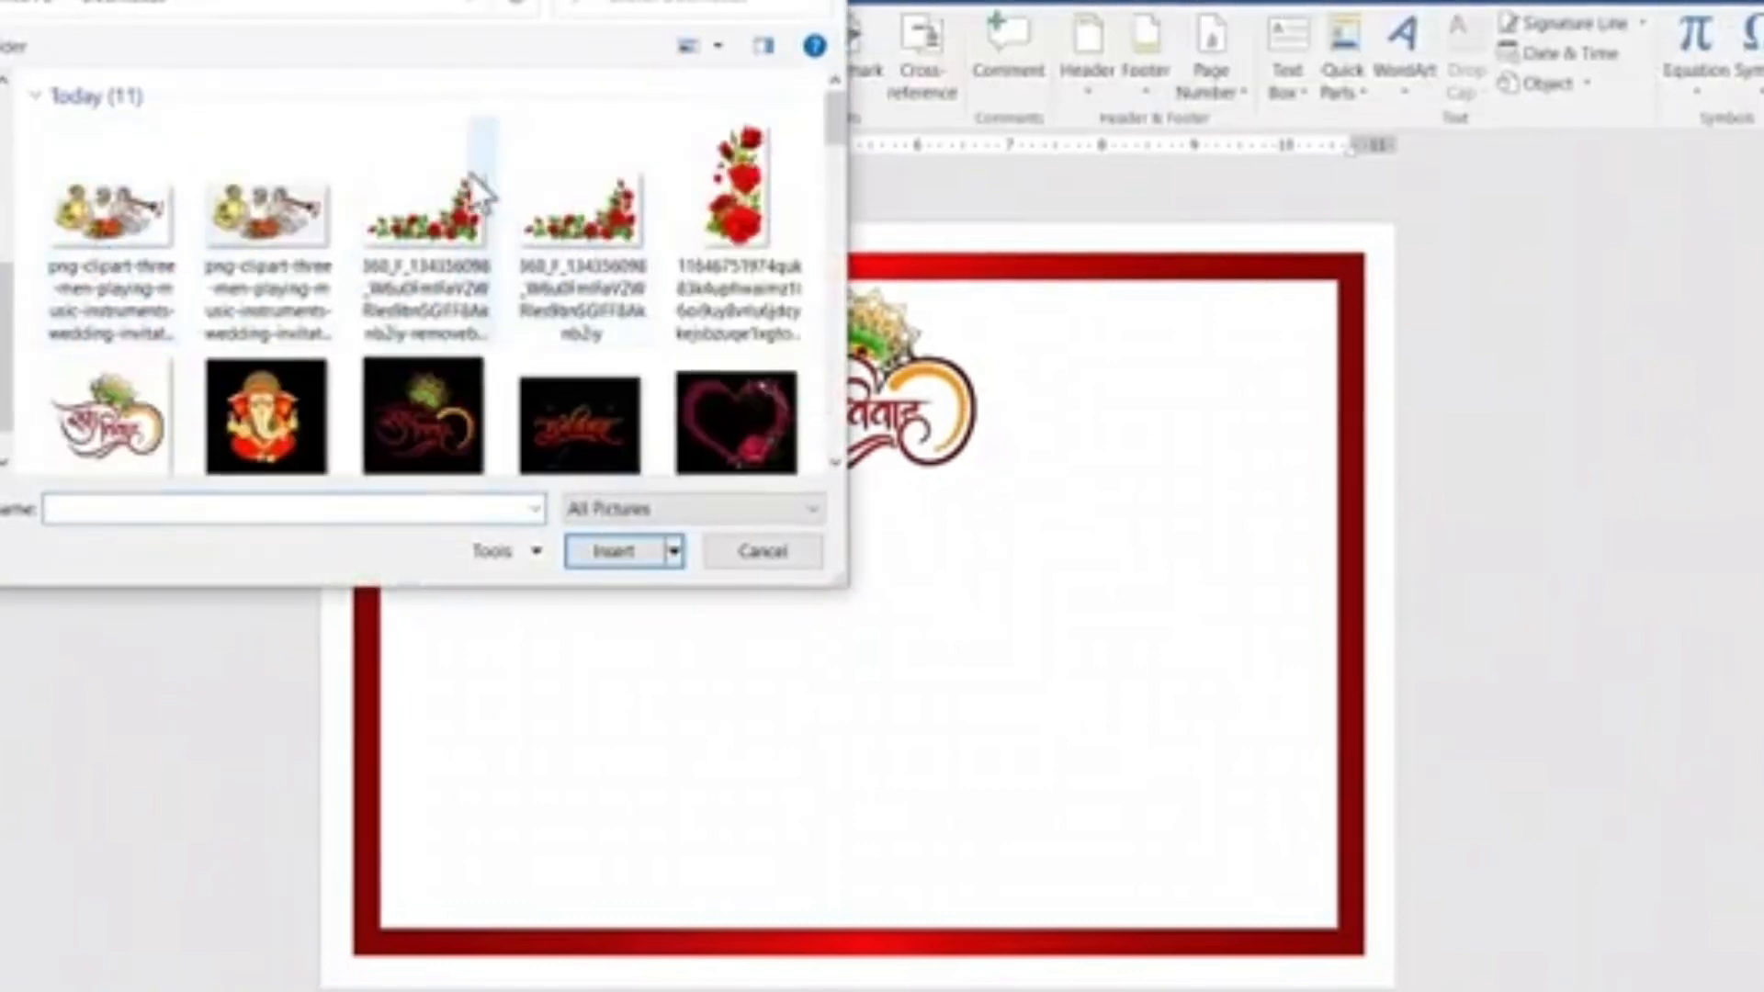
left_click(432, 222)
left_click(614, 551)
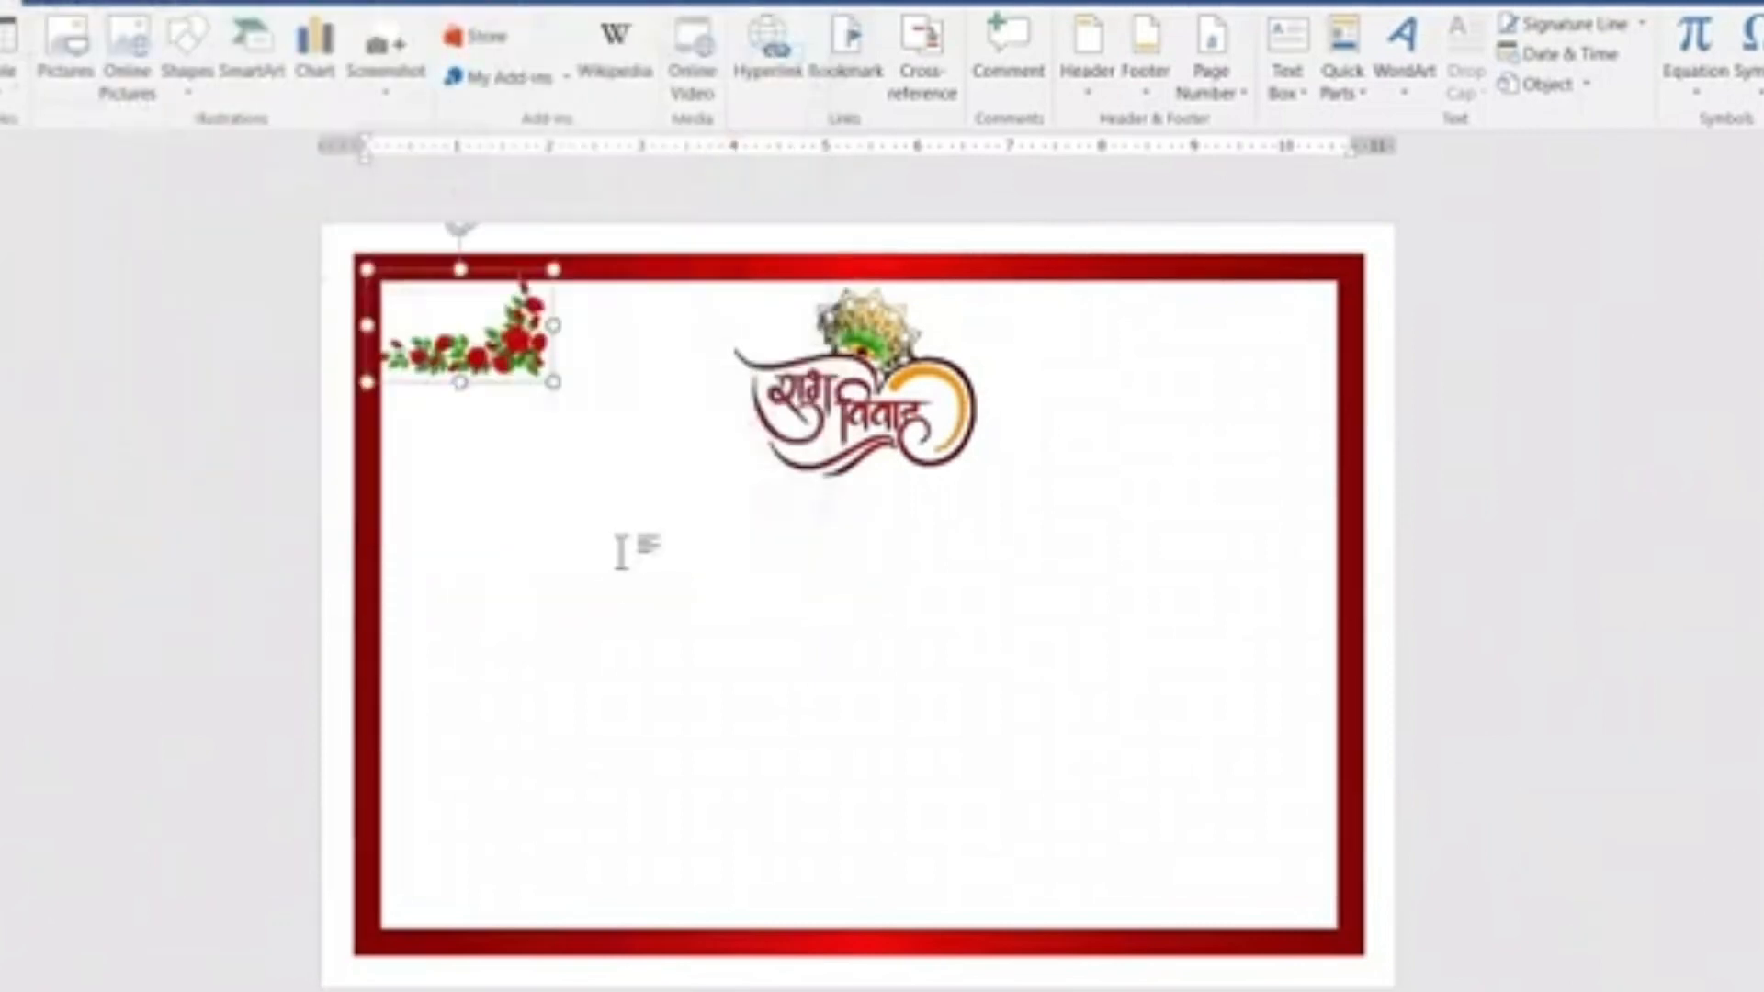
left_click(1260, 62)
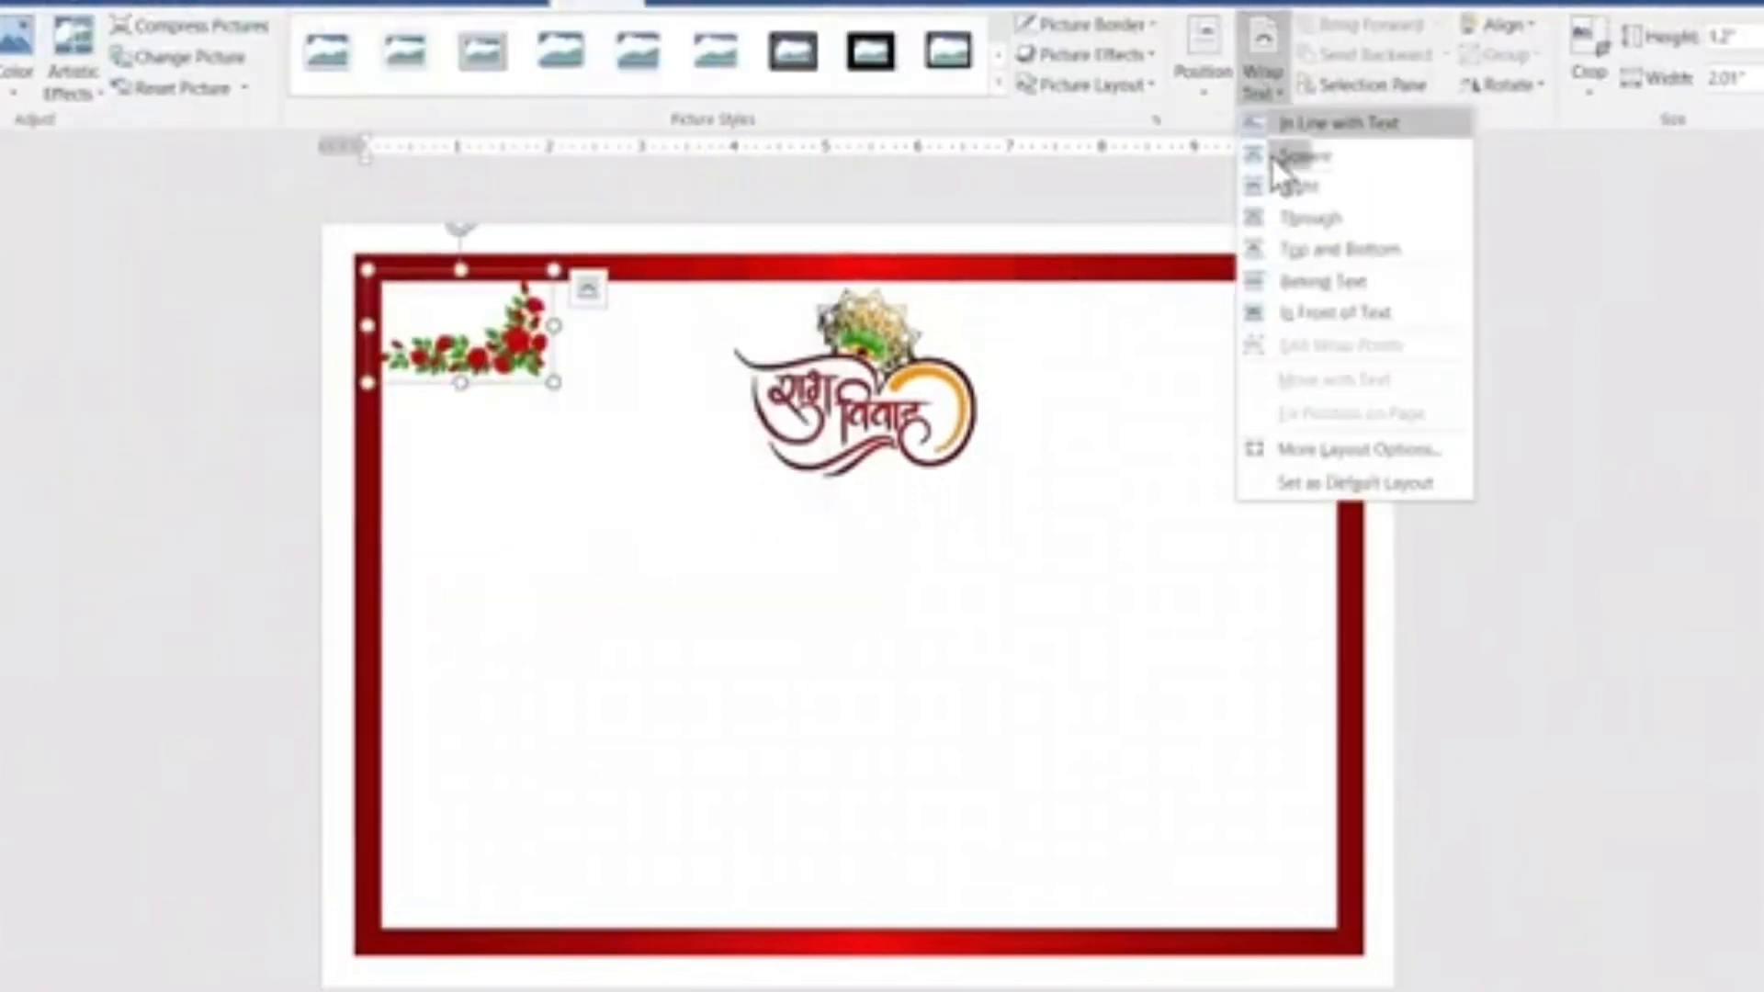
left_click(1315, 318)
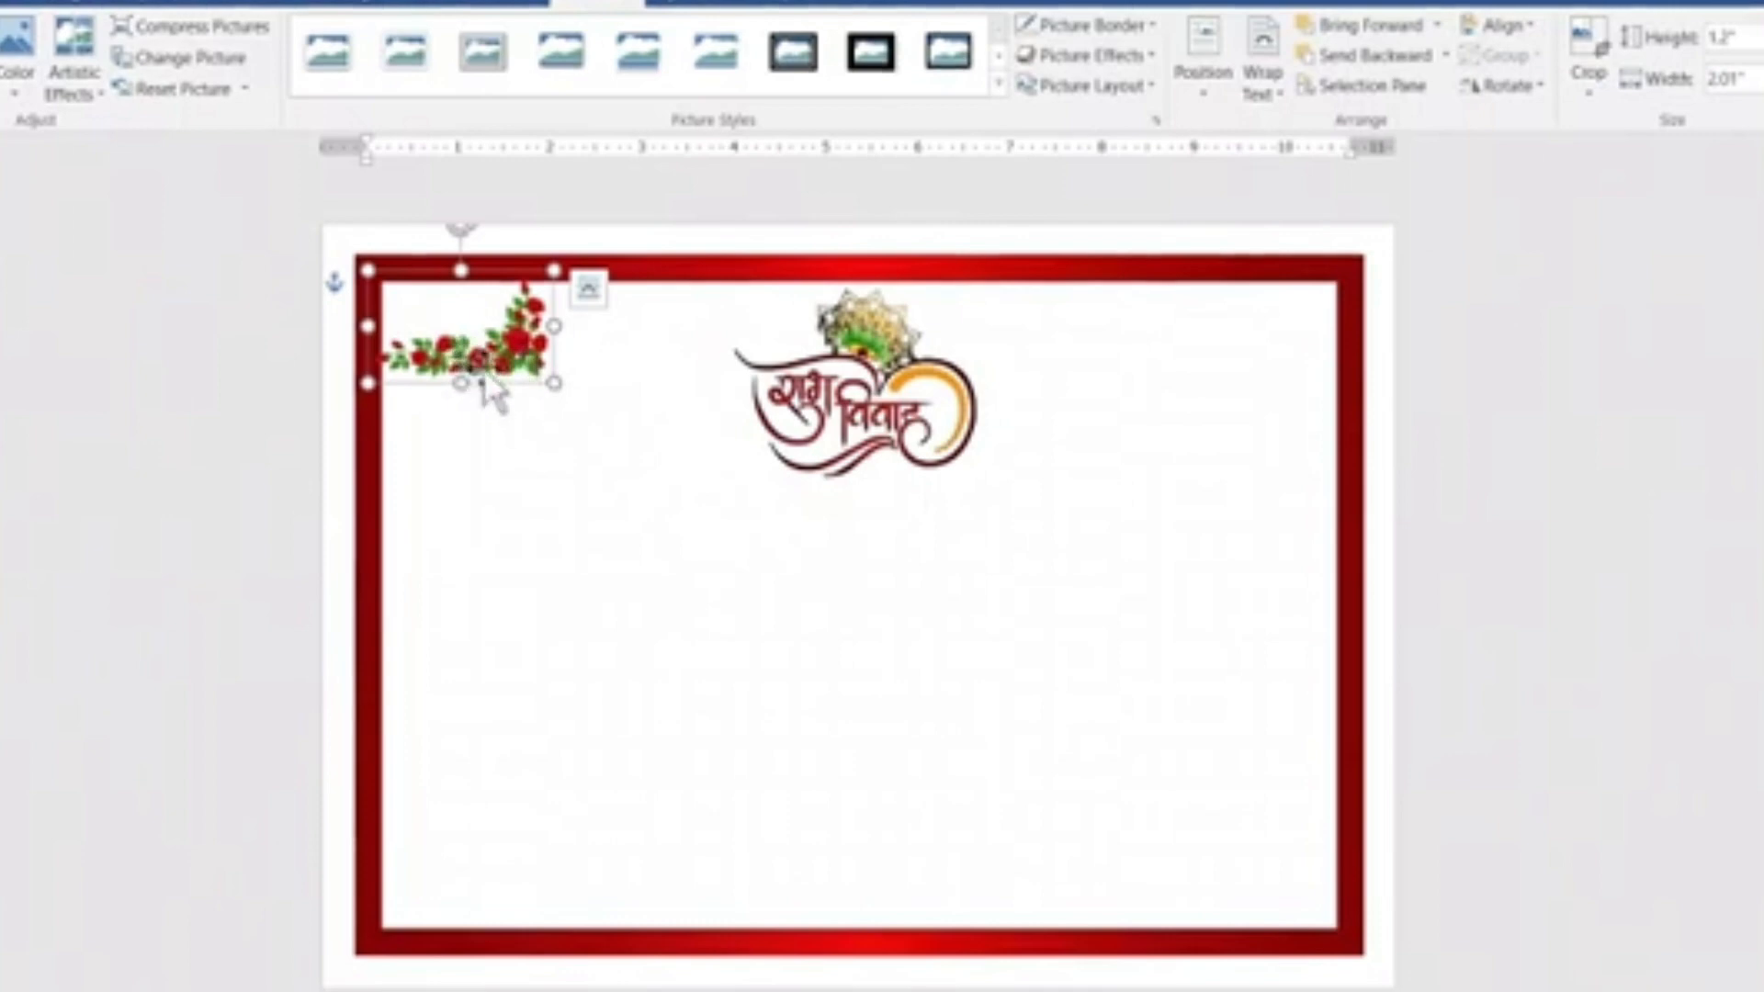
Move the rose picture inside the frame, flip it horizontally and rotate it right 90°.
left_click_drag(514, 372, 557, 418)
left_click(1522, 95)
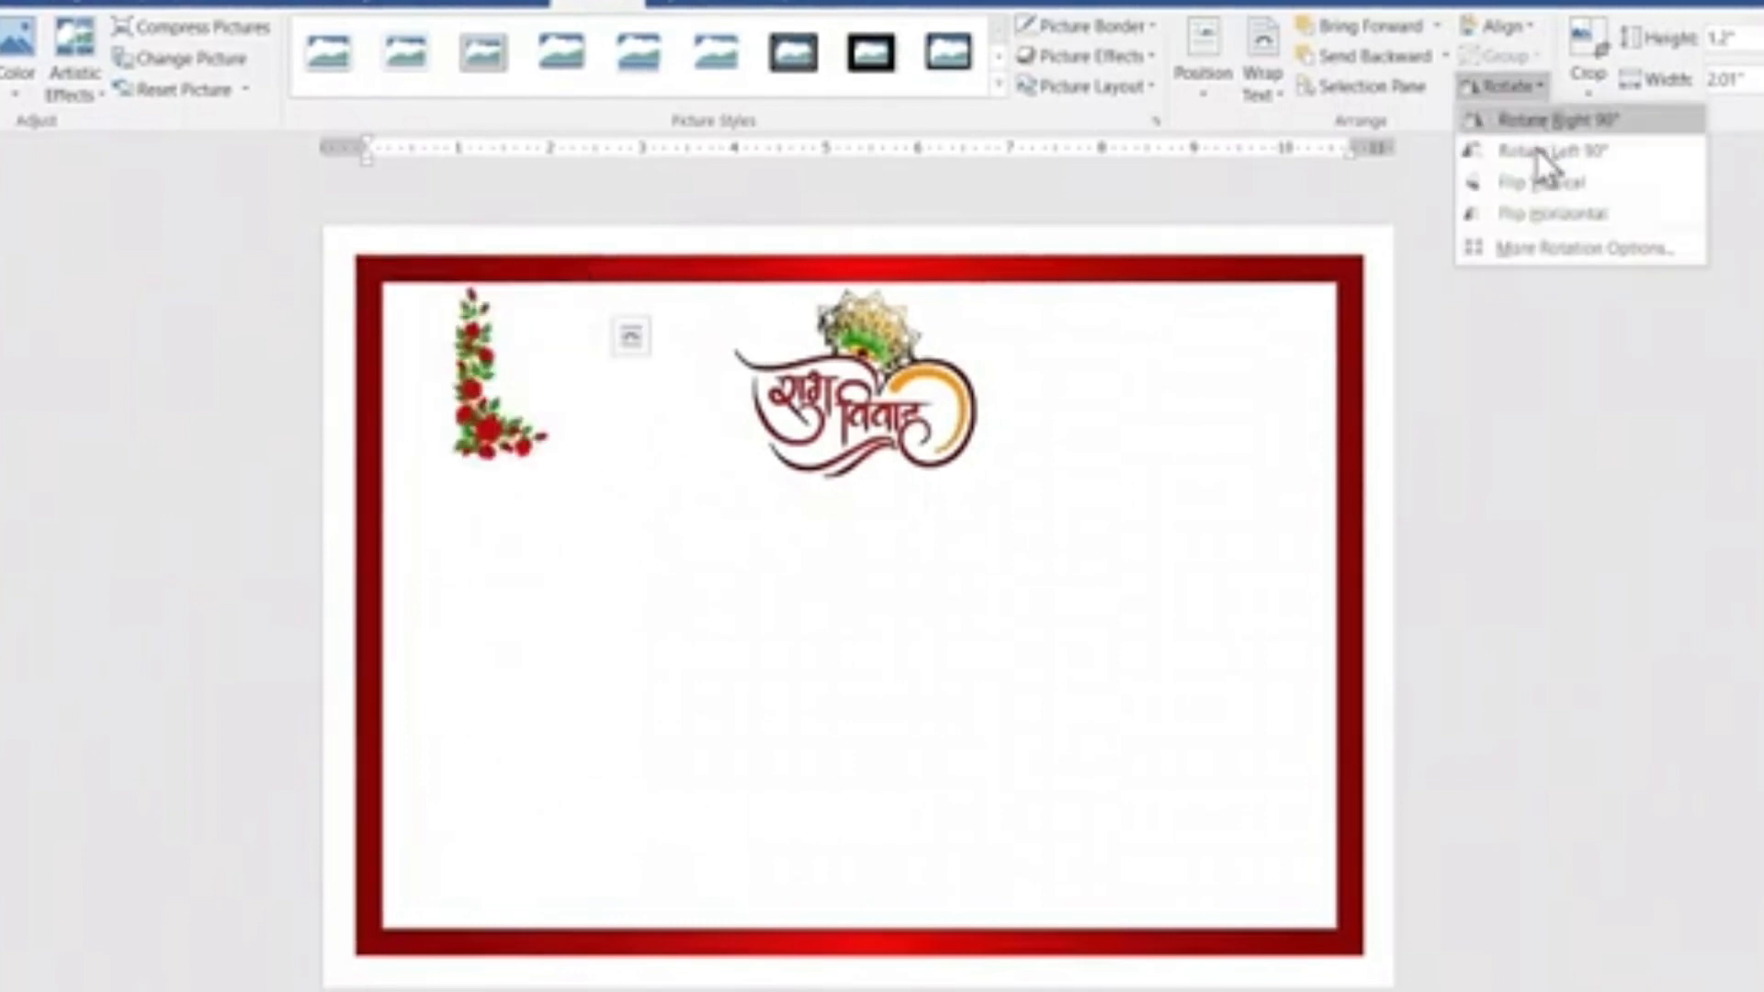
left_click(1541, 213)
left_click(1470, 96)
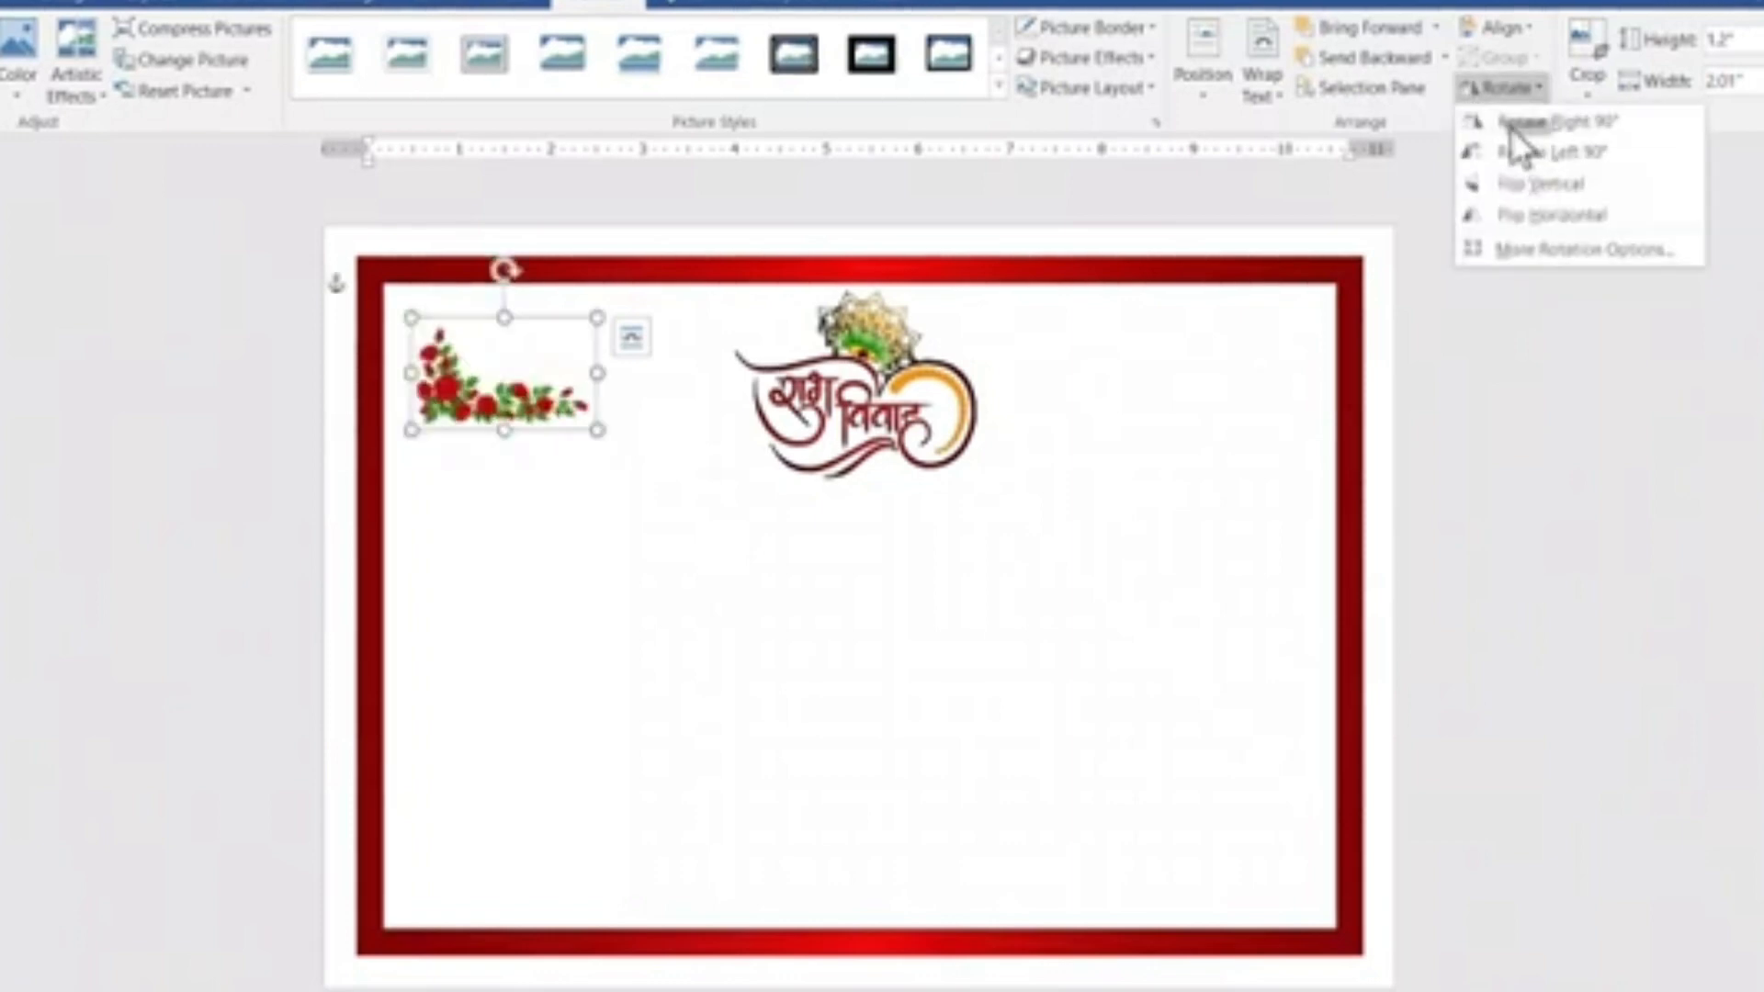
left_click(1511, 128)
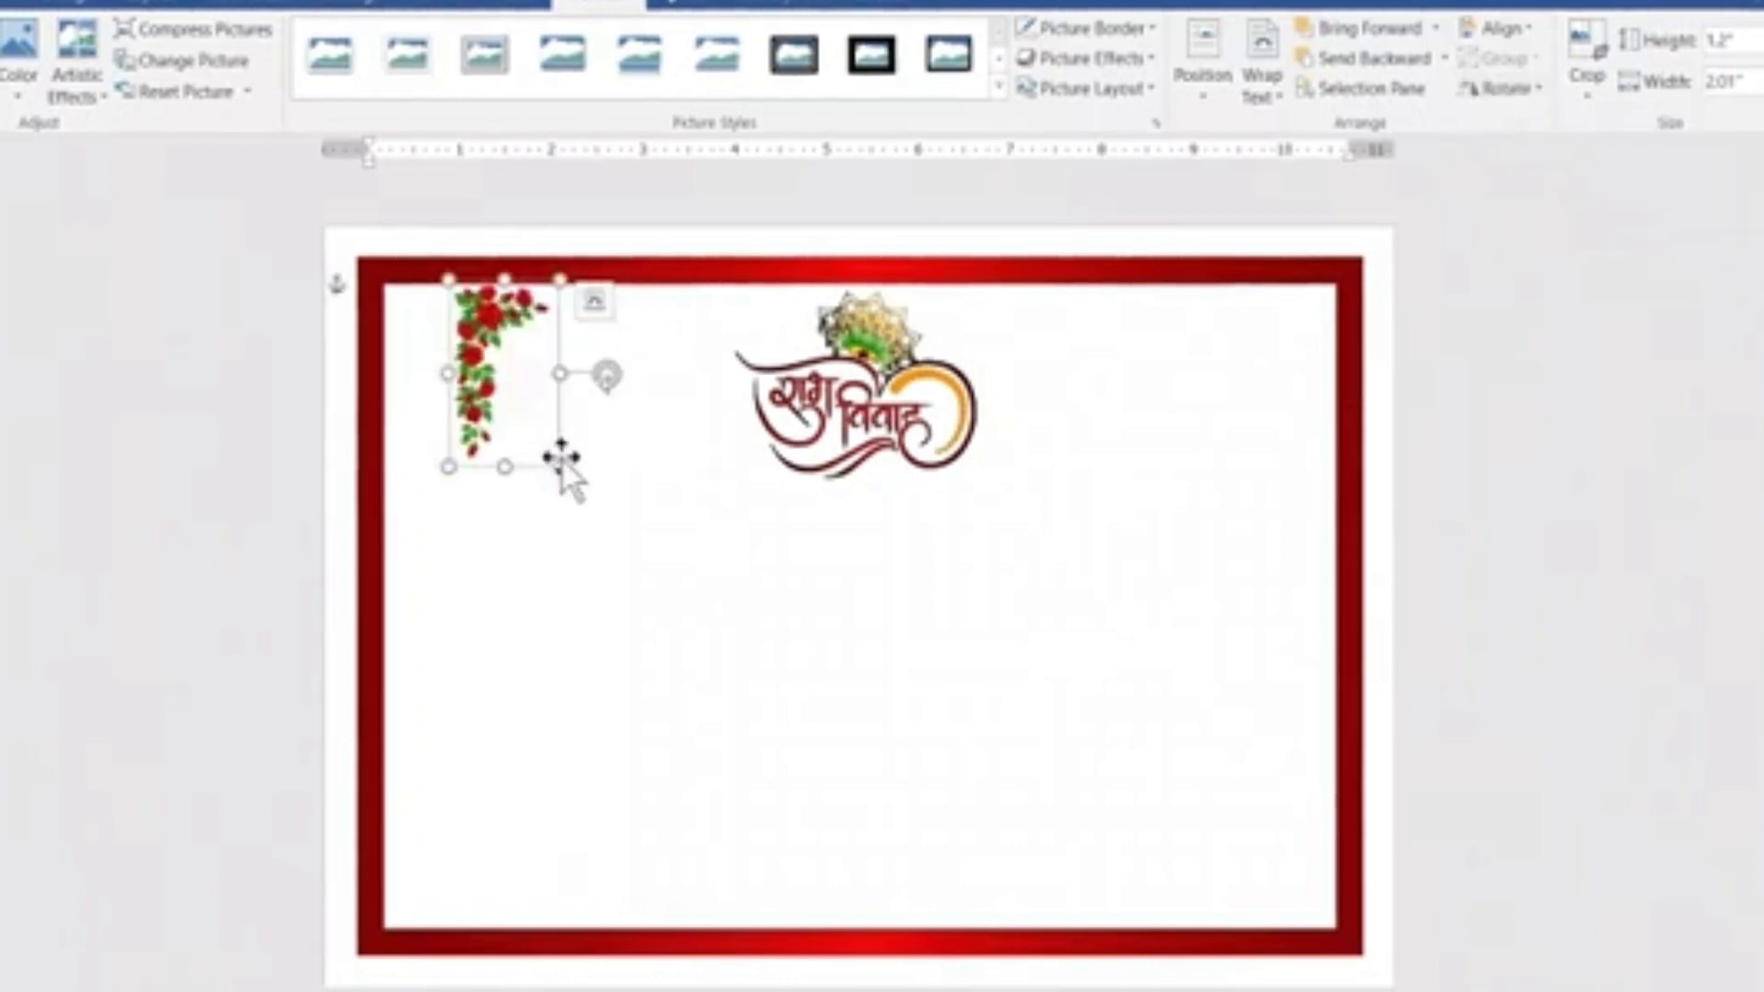
Enlarge the rose picture to about 1.96" by 3.28" and fit it into the frame's upper-left inner corner.
left_click_drag(562, 465, 630, 585)
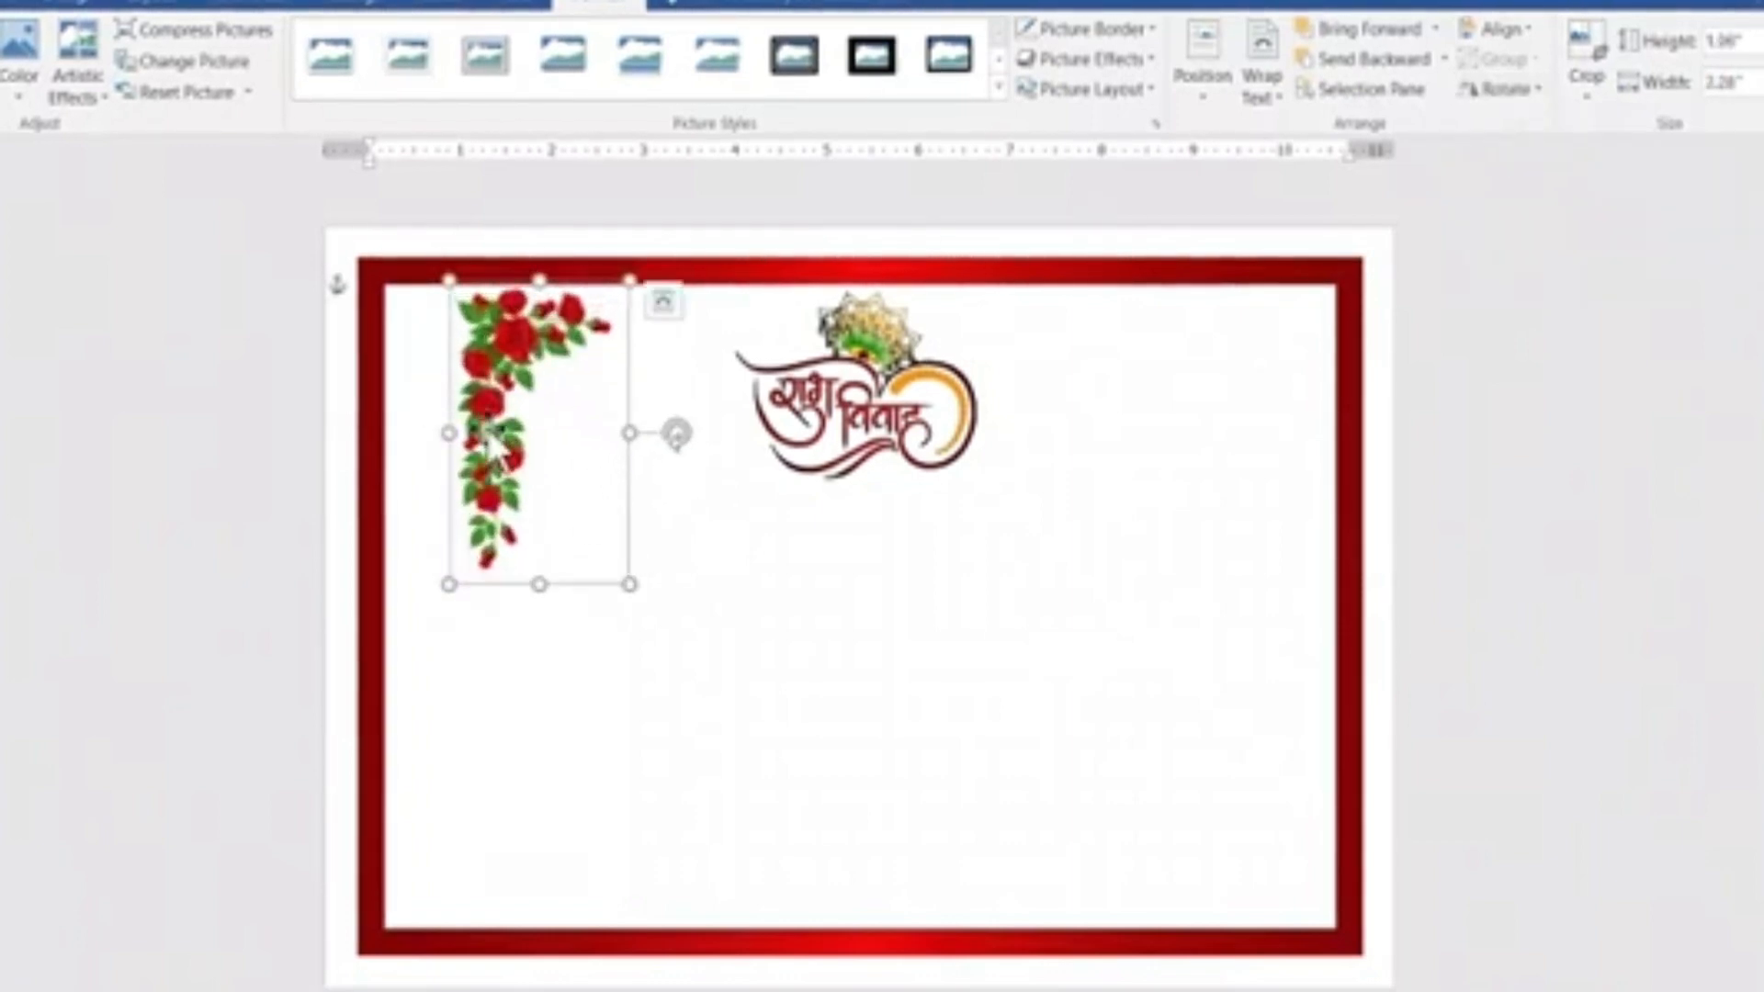
left_click_drag(502, 430, 426, 425)
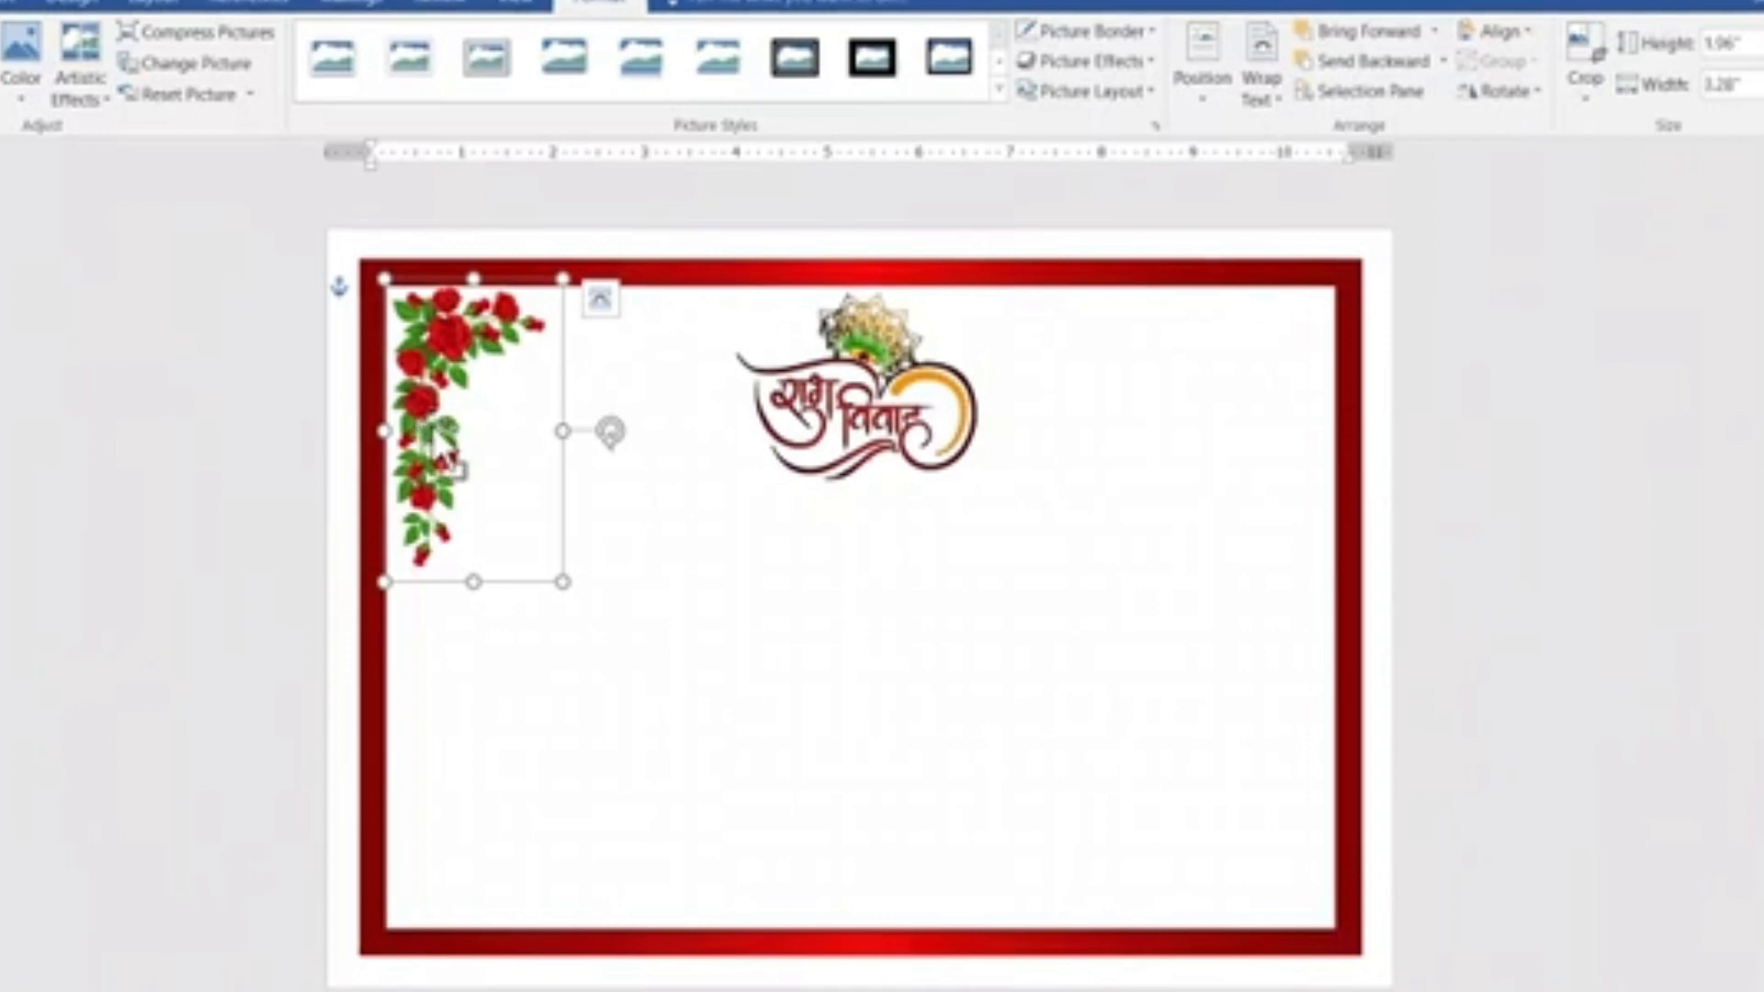
Duplicate the rose picture, flip the copy vertically and place it in the frame's lower-left inner corner.
left_click_drag(431, 445, 439, 624)
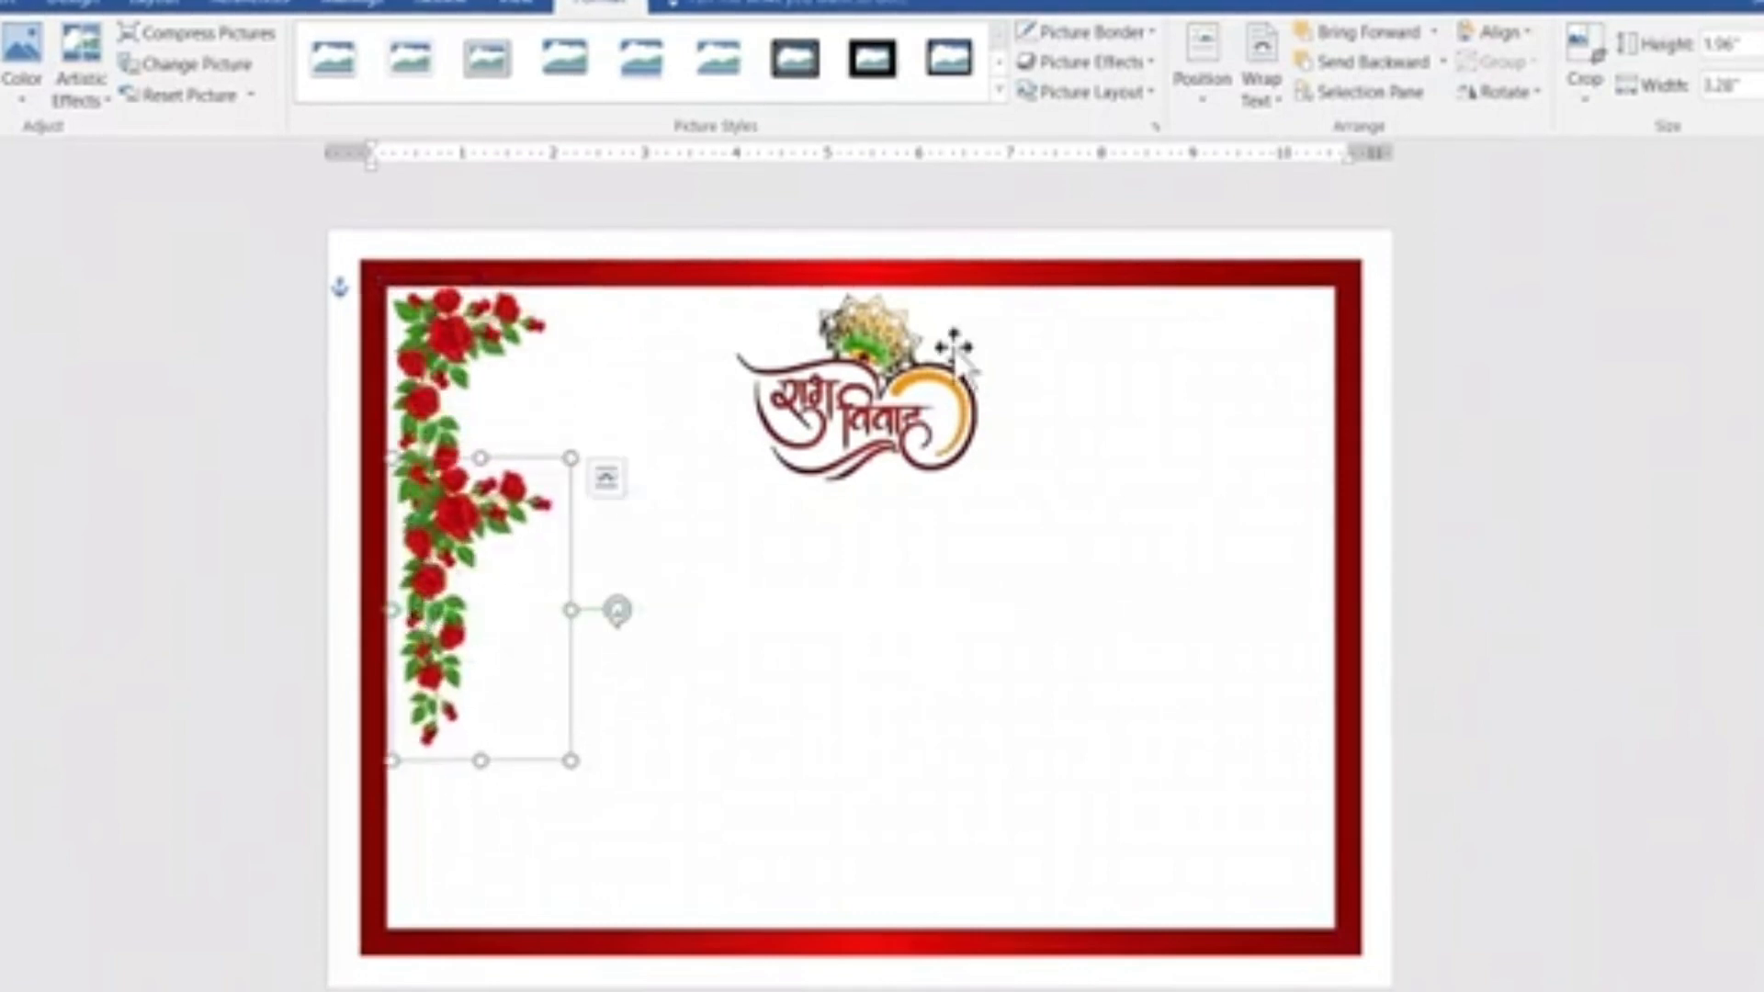
left_click(1492, 103)
left_click(1513, 173)
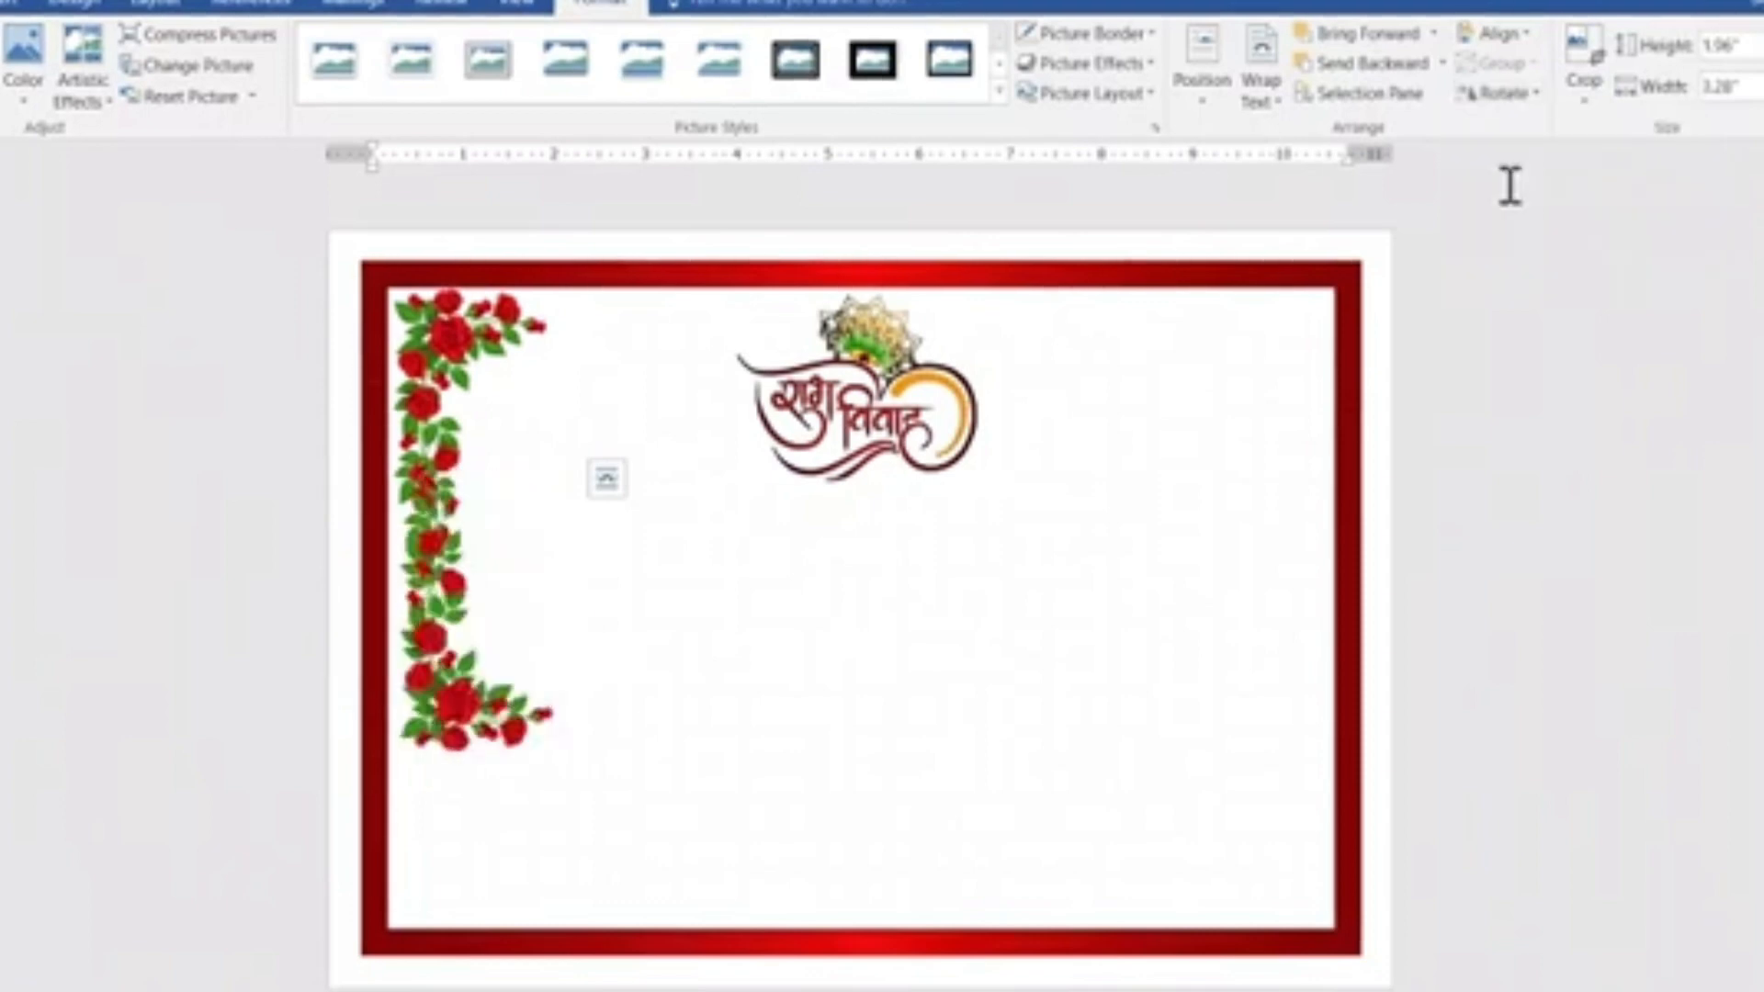
left_click_drag(441, 632, 449, 809)
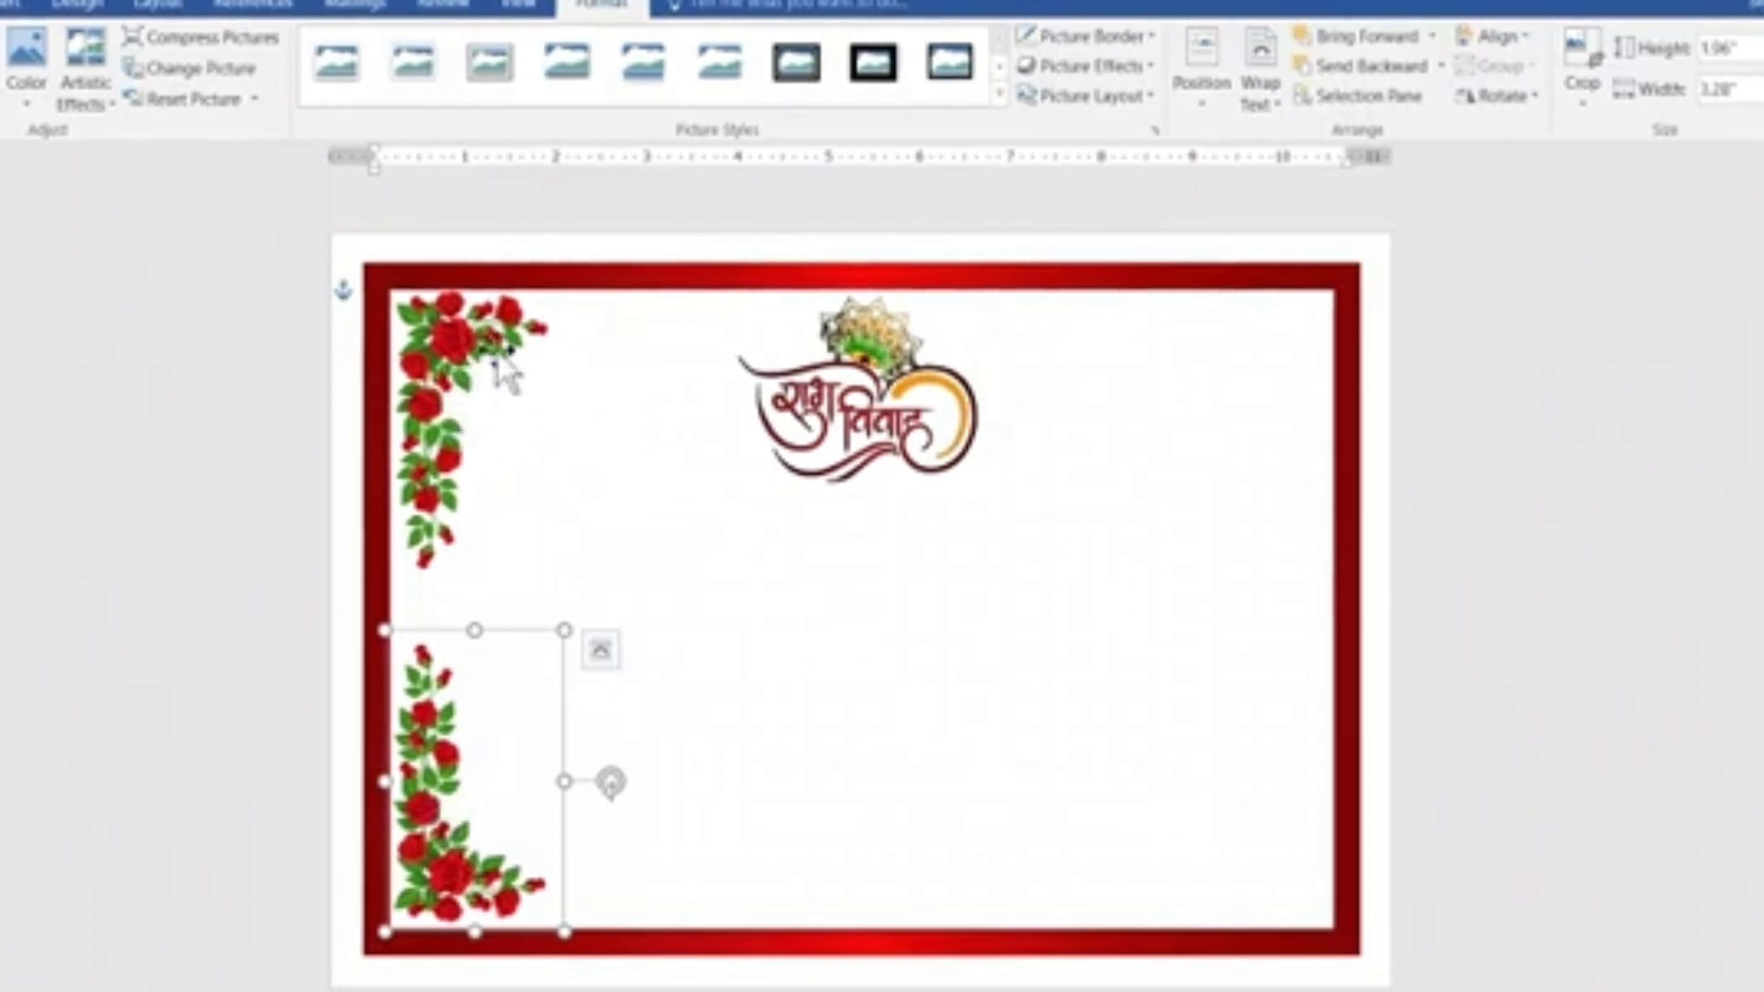
Select both rose pictures along the frame's left side and group them.
left_click(462, 386, "shift")
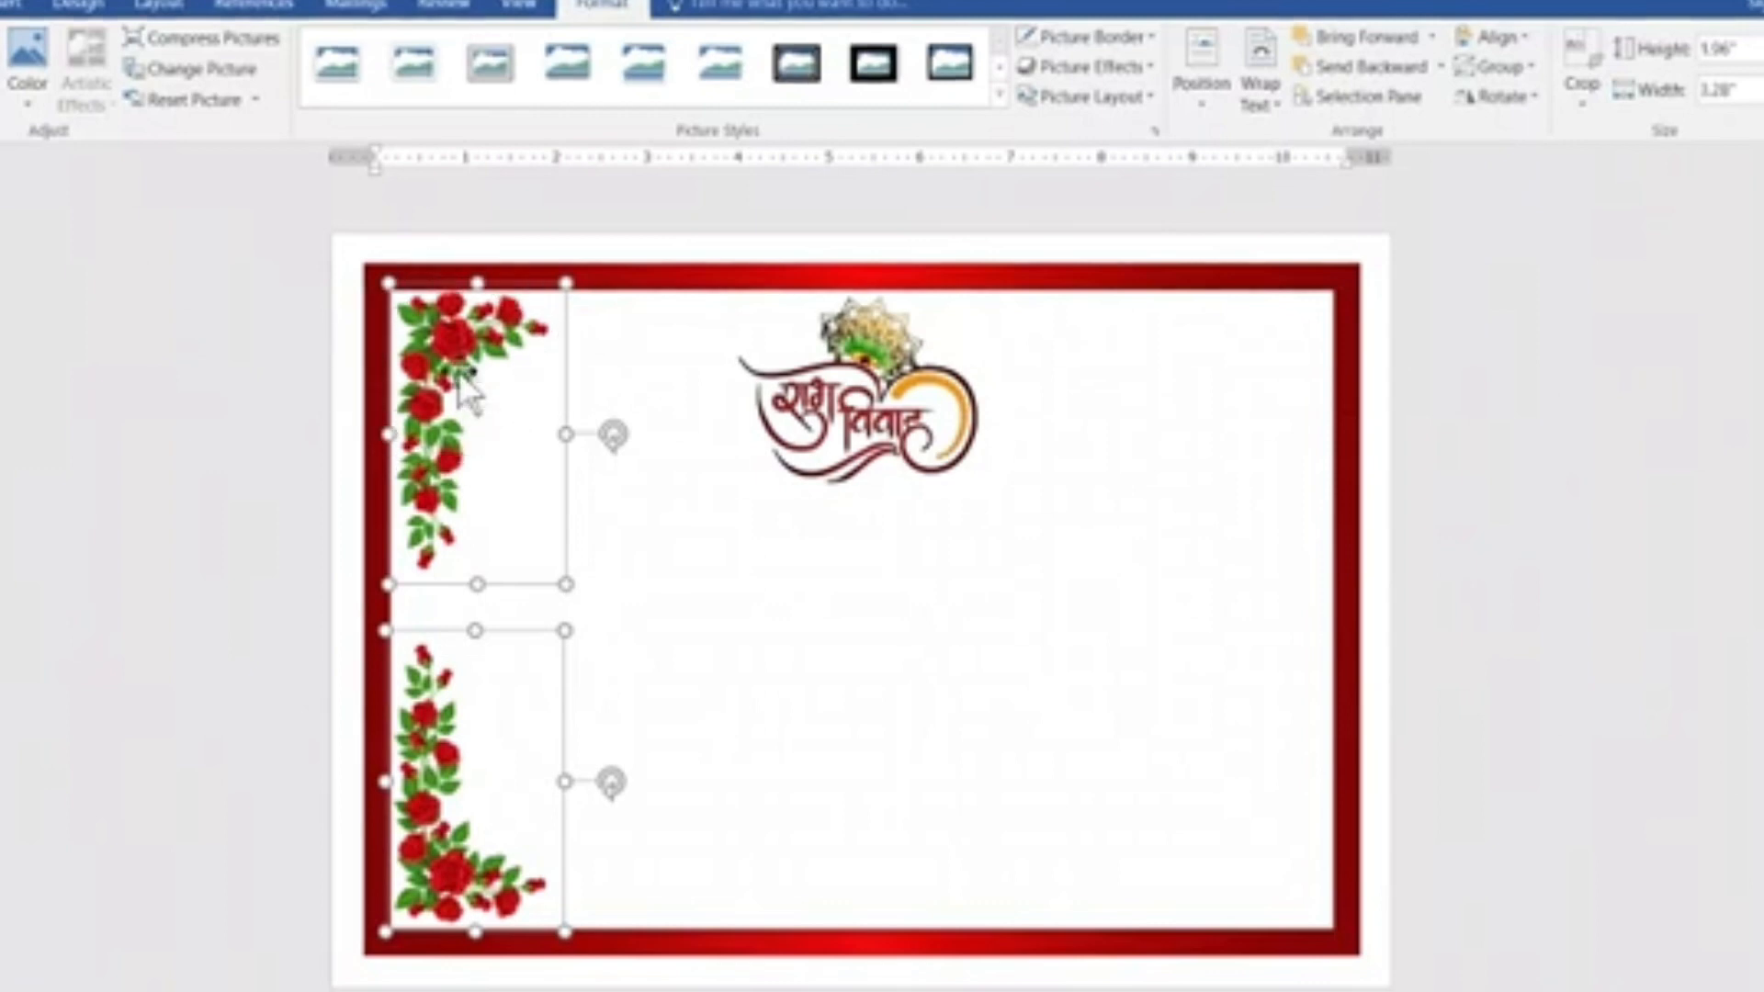
right_click(462, 377)
mouse_move(504, 523)
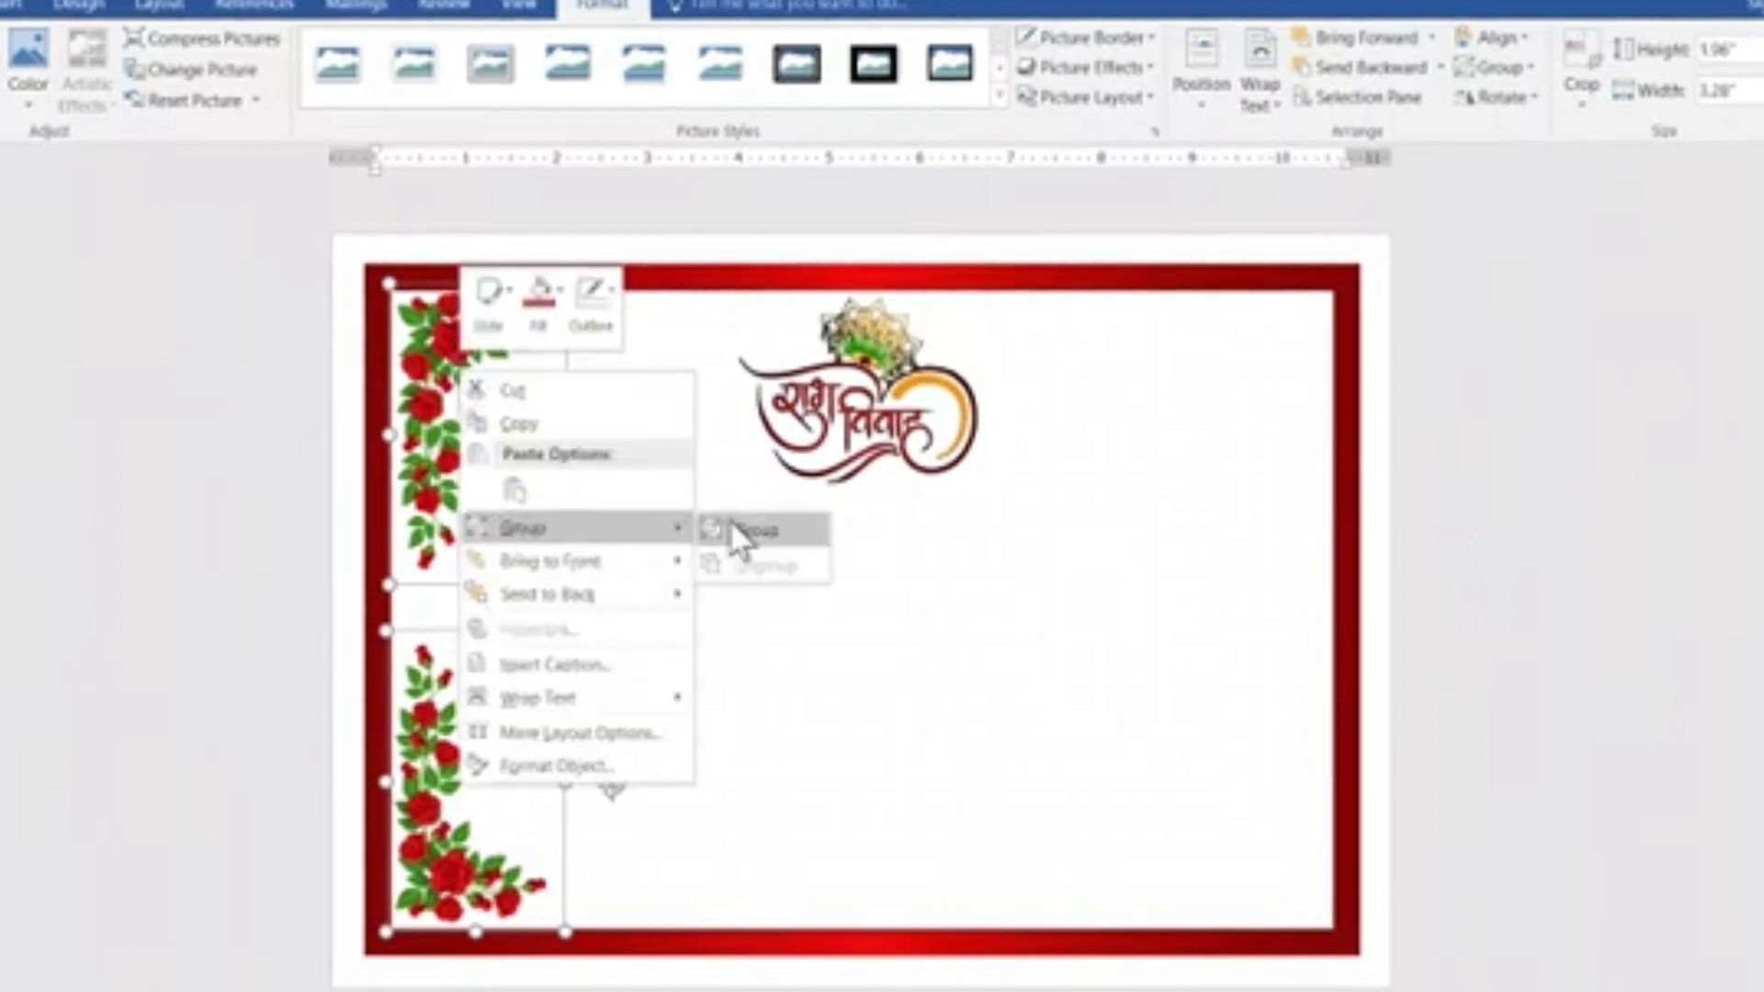
left_click(735, 530)
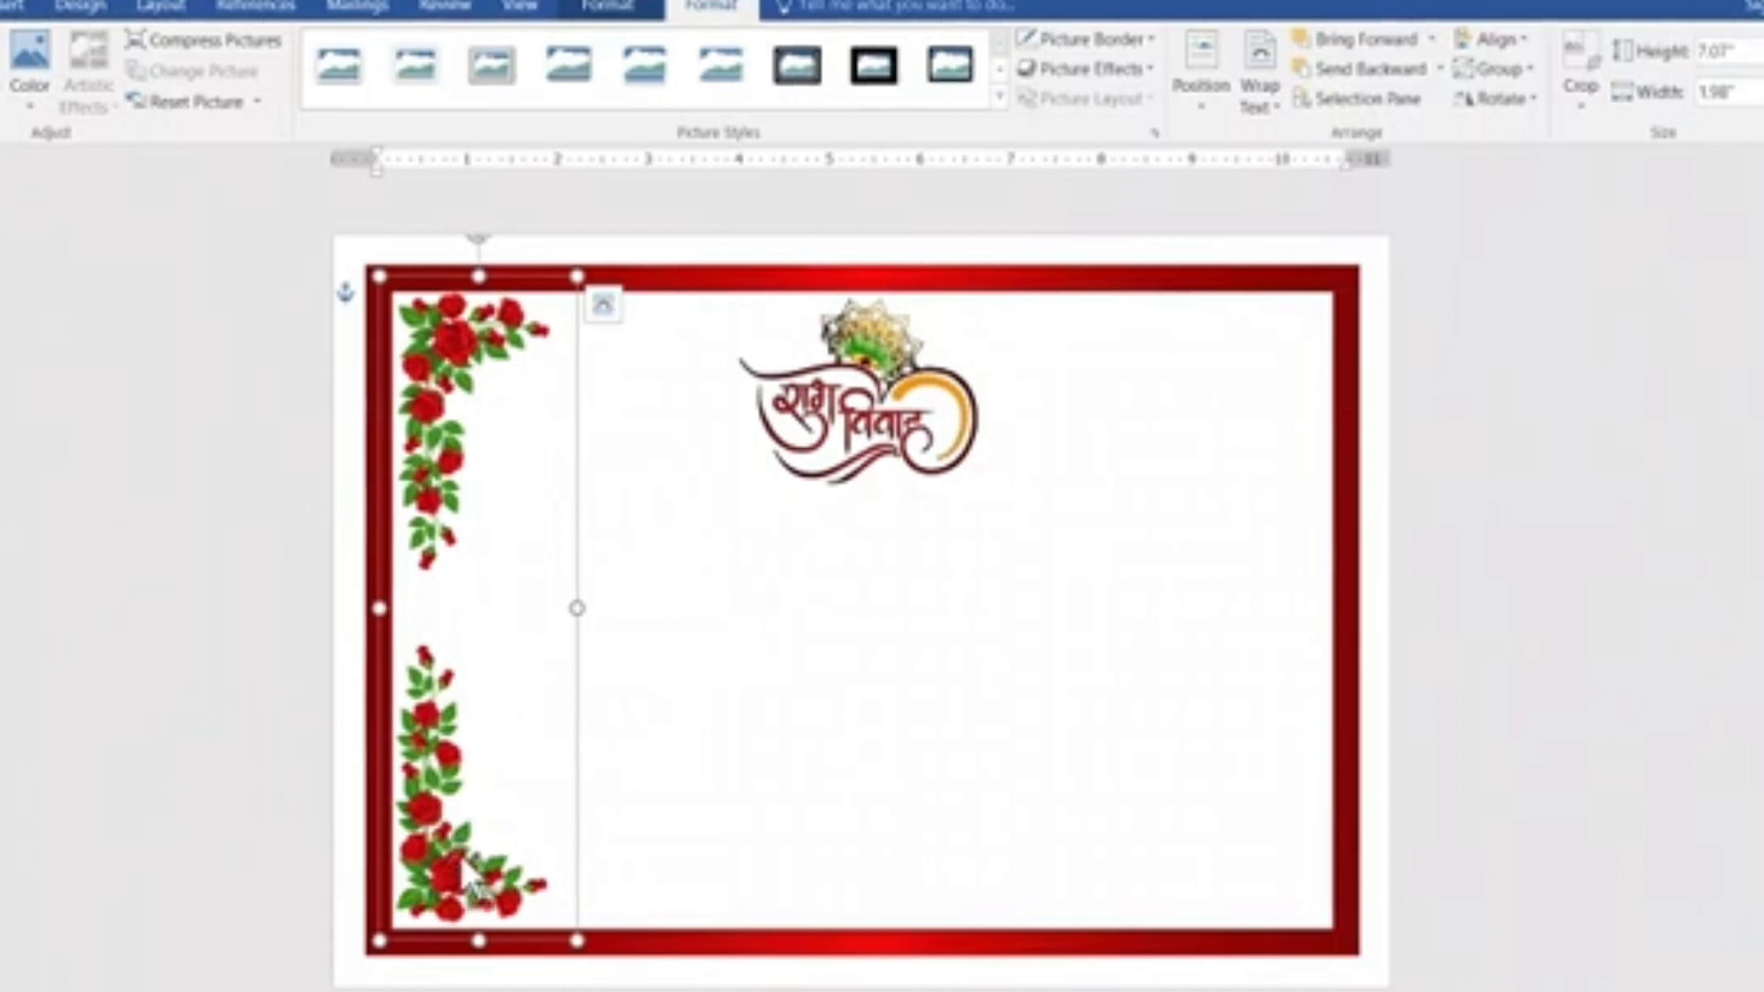
Duplicate the rose group, flip the copy horizontally and move it to the frame's right side.
left_click_drag(465, 552, 934, 555)
left_click(1494, 99)
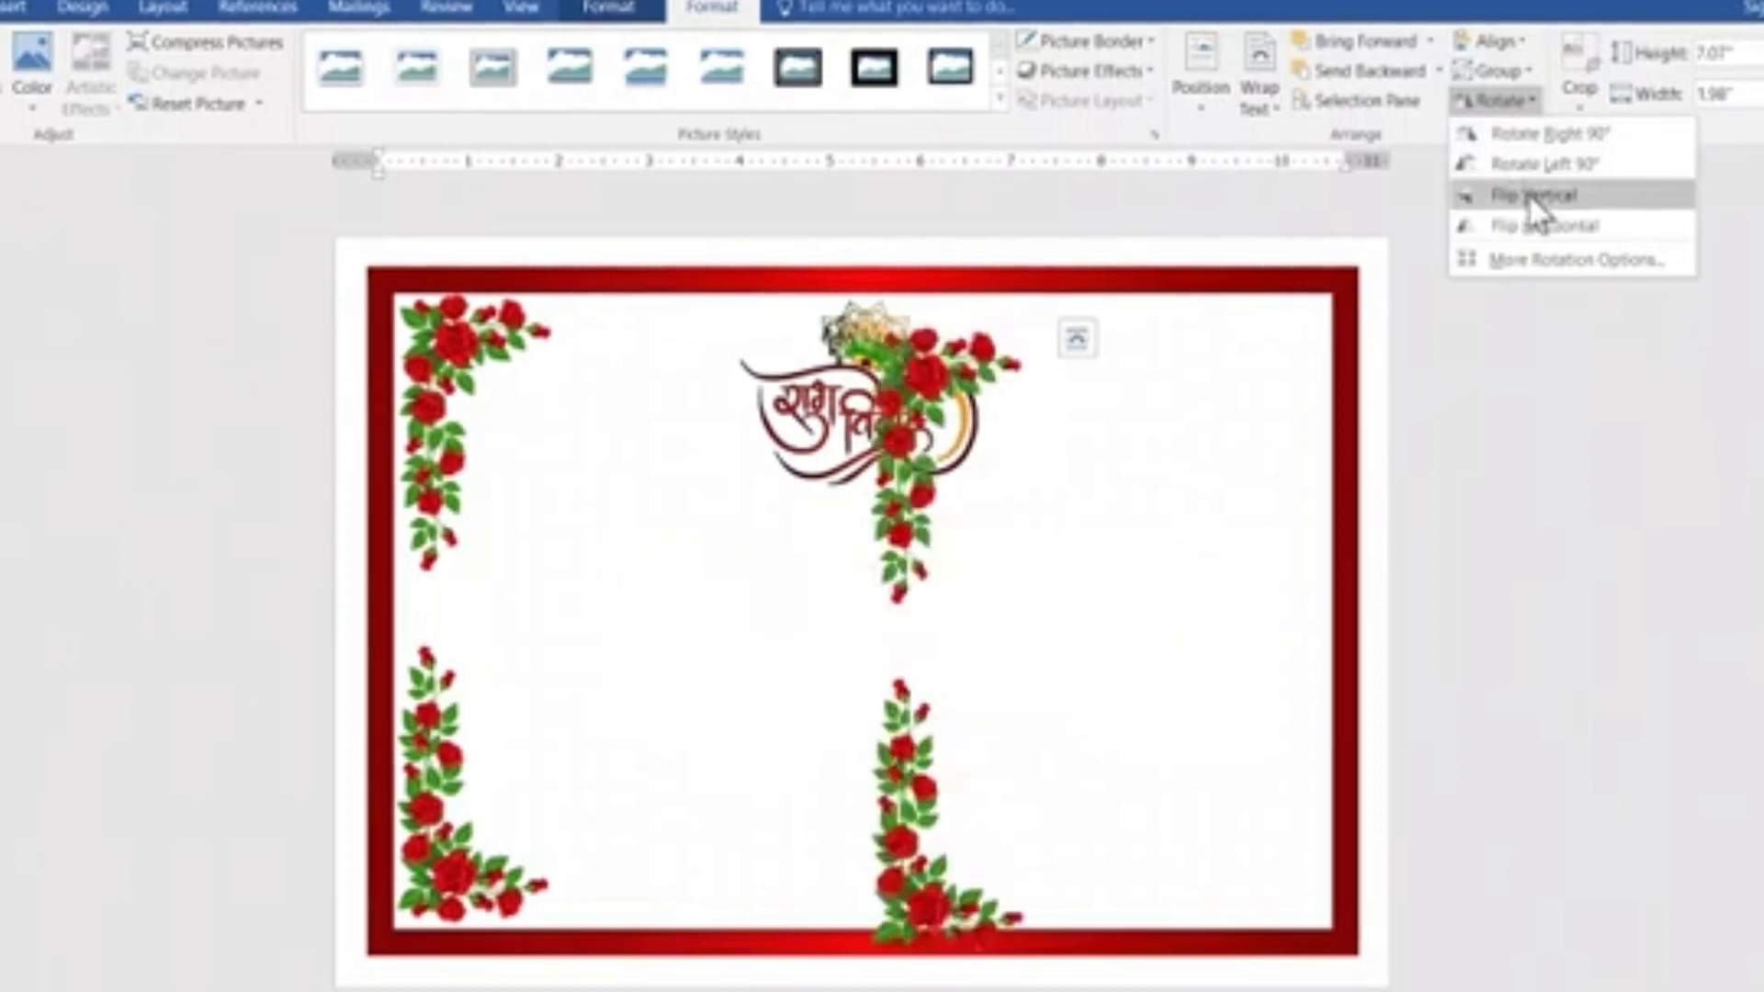
left_click(1535, 222)
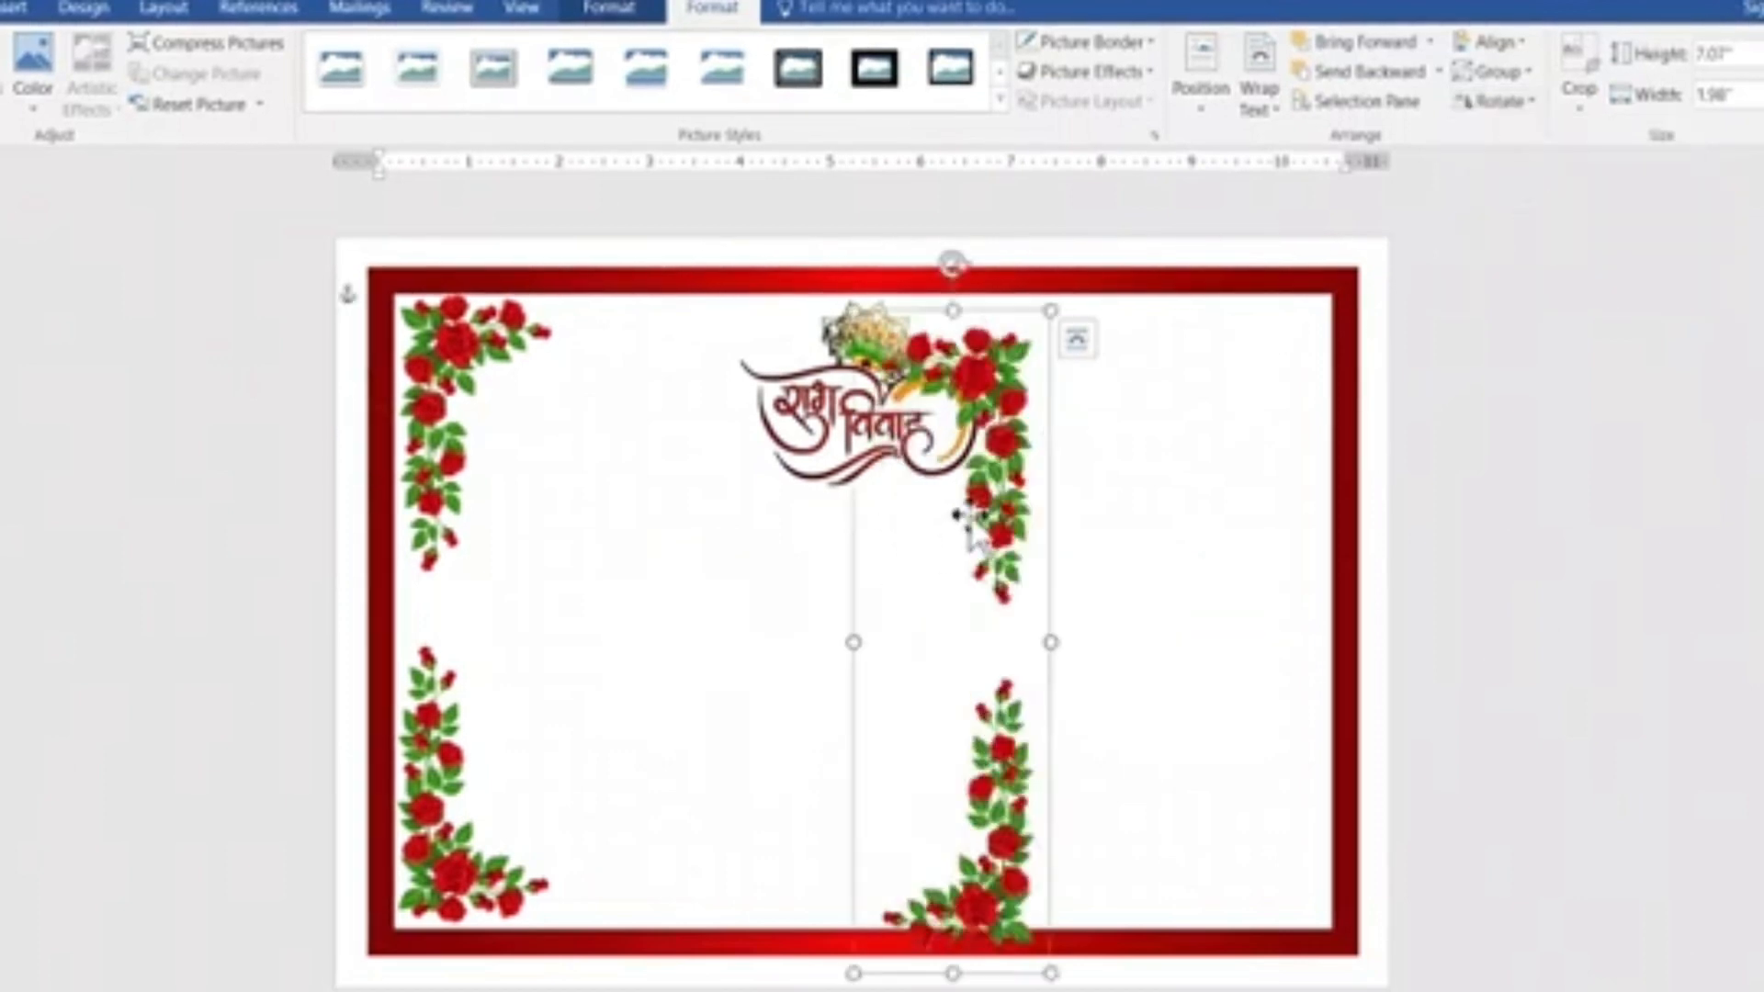
left_click_drag(981, 501, 1277, 453)
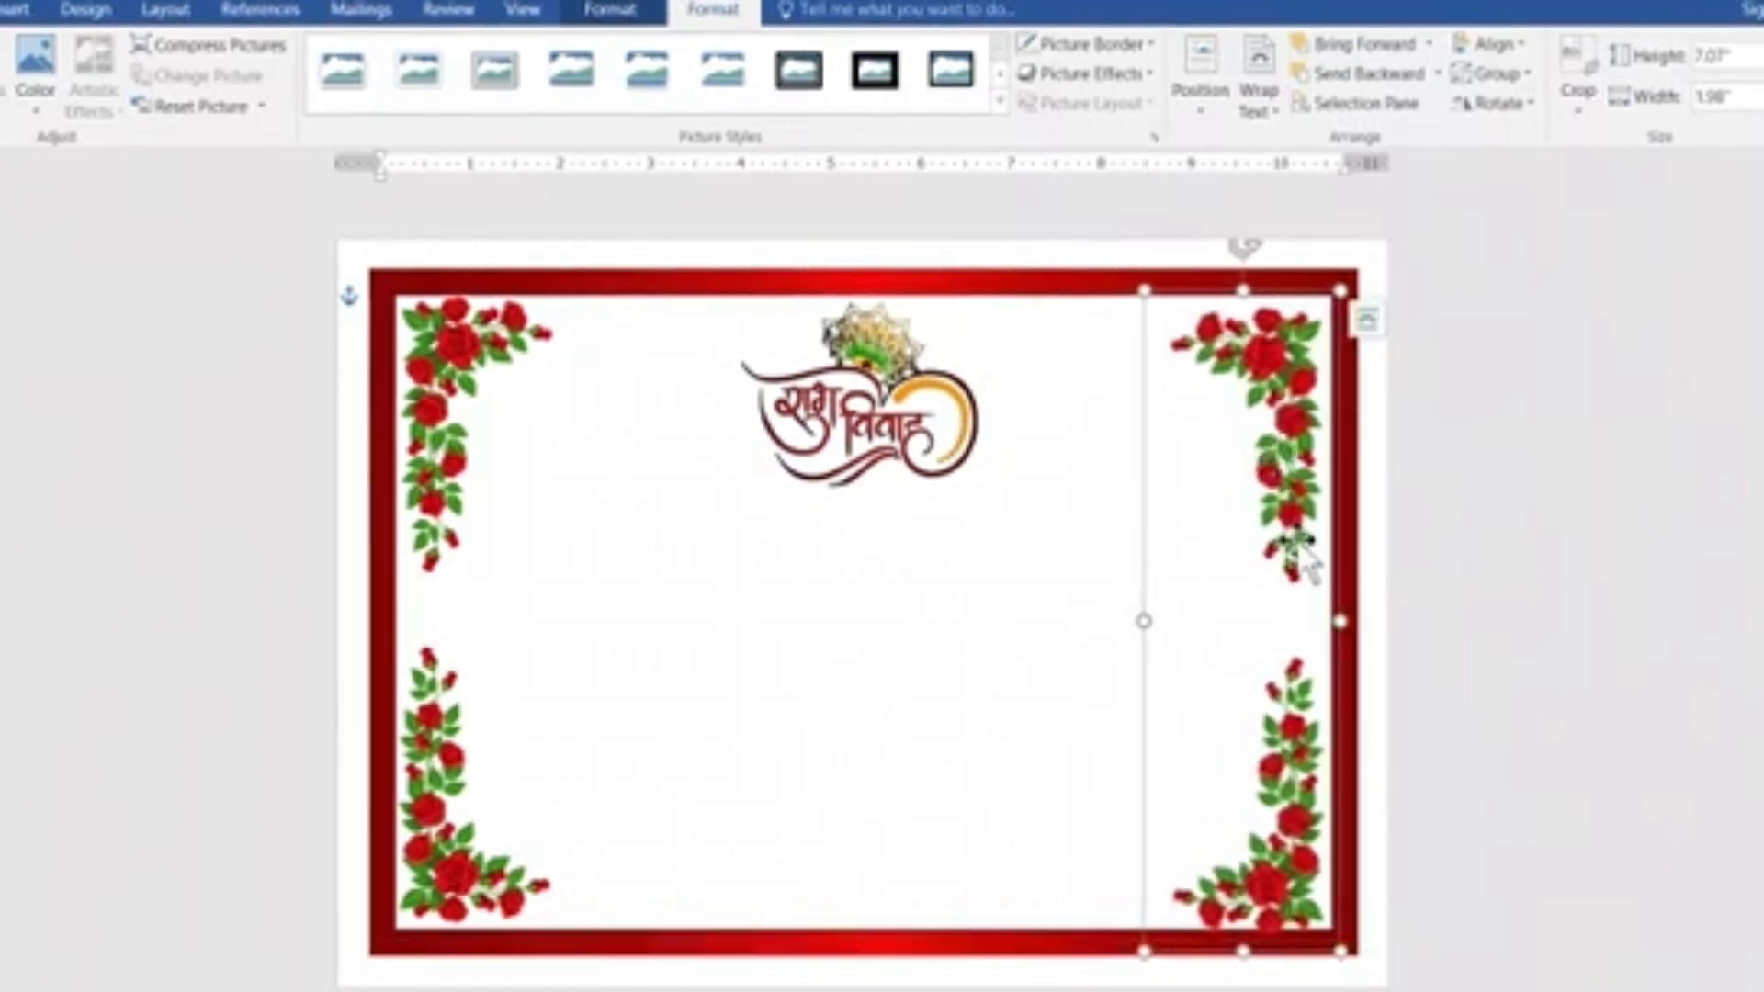
Fine-tune the right rose group's position so it mirrors the left group inside the frame.
mouse_move(1297, 535)
left_mouse_down()
mouse_move(1303, 516)
mouse_move(1310, 544)
left_mouse_up()
key("Down")
key("Down")
key("Down")
key("Down")
key("Down")
key("Down")
key("Down")
key("Down")
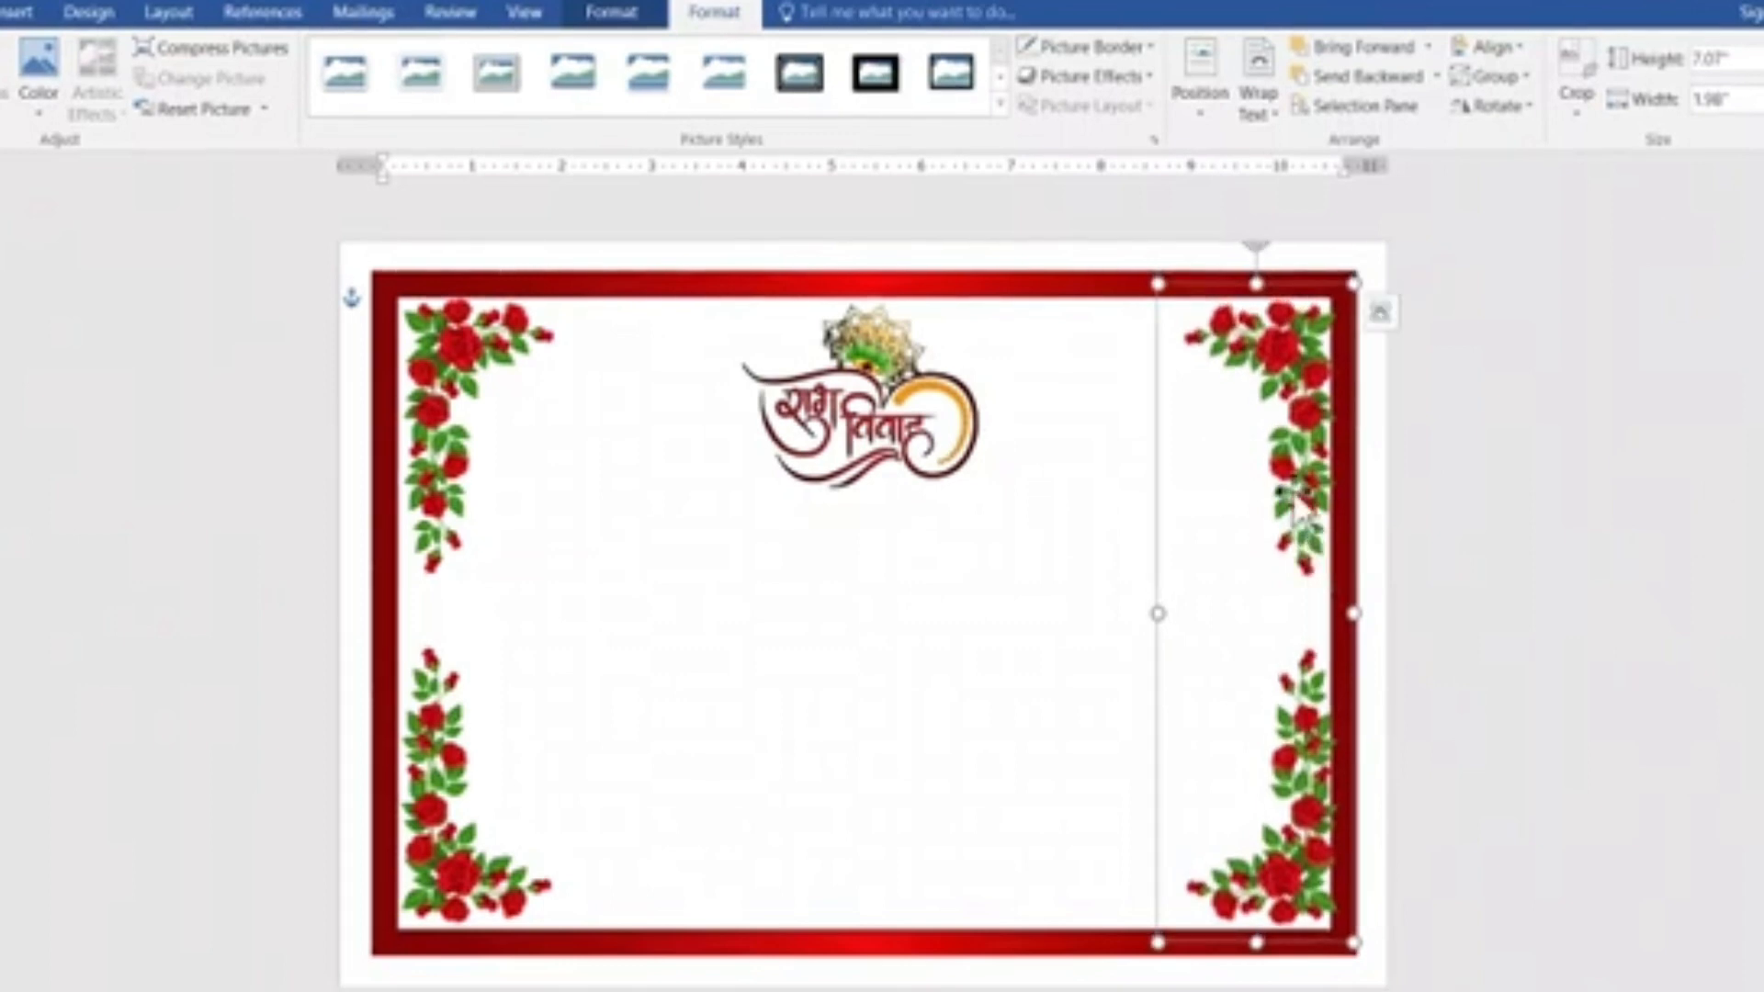
key("Left")
key("Left")
key("Left")
key("Left")
key("Left")
key("Left")
key("Left")
key("Left")
key("Left")
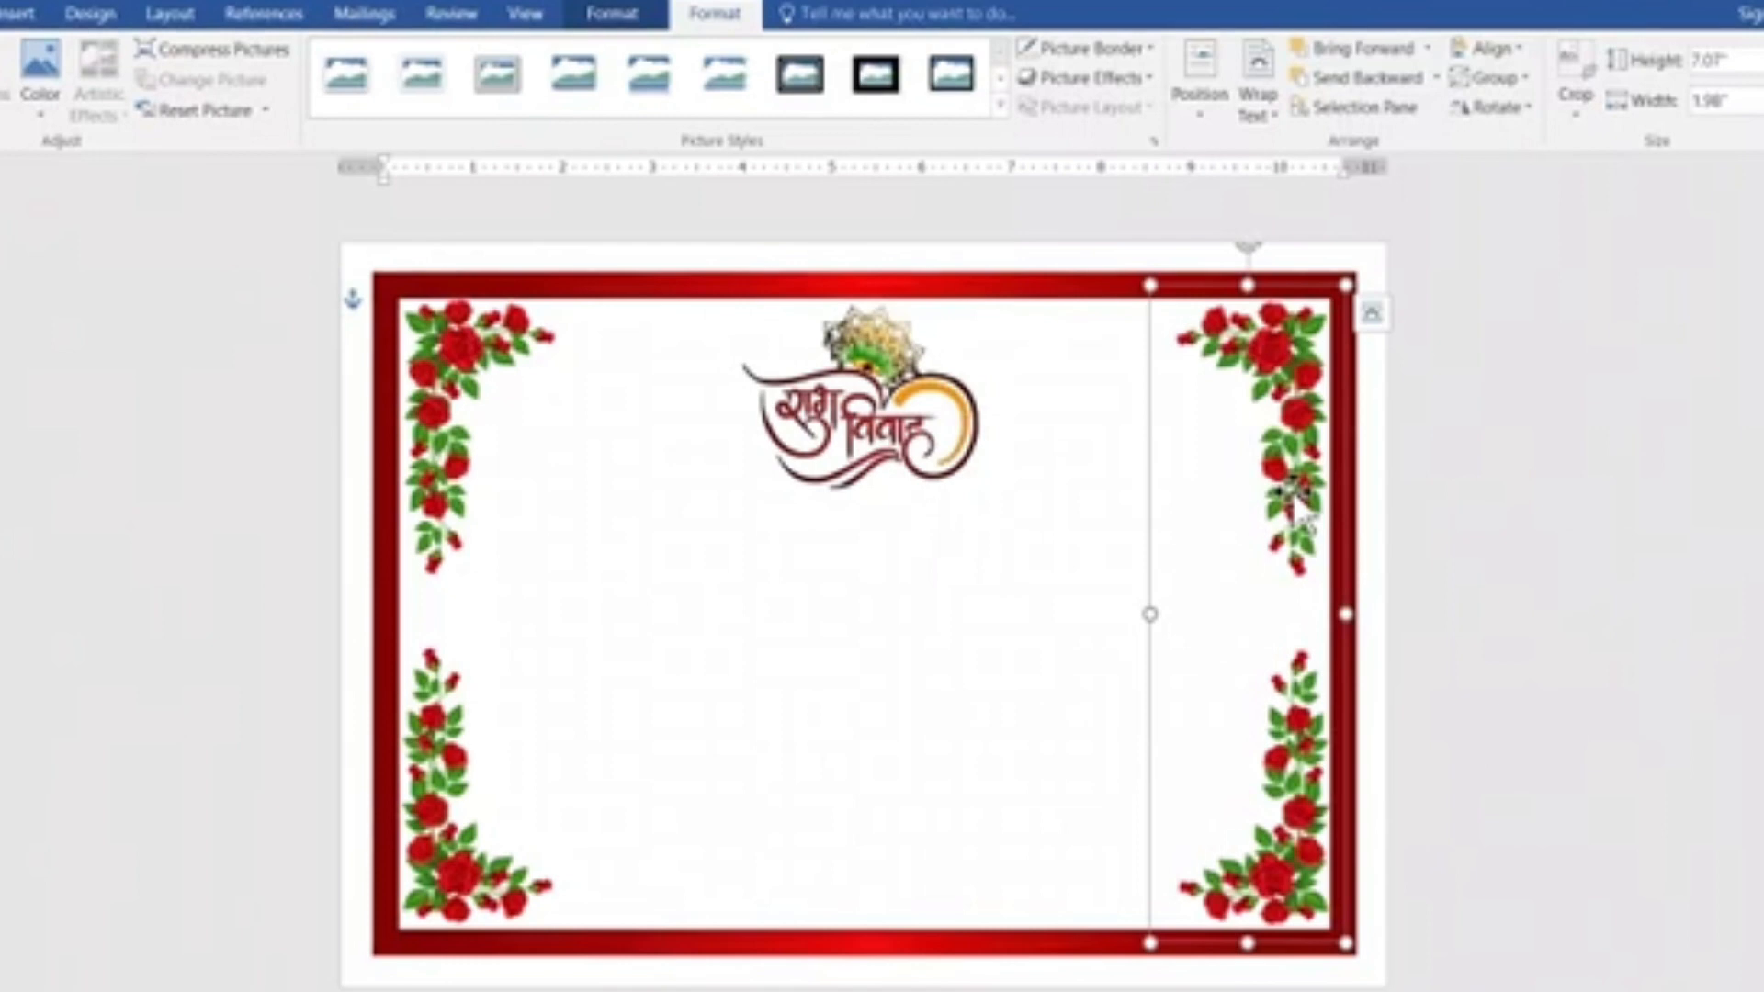
left_click(1547, 585)
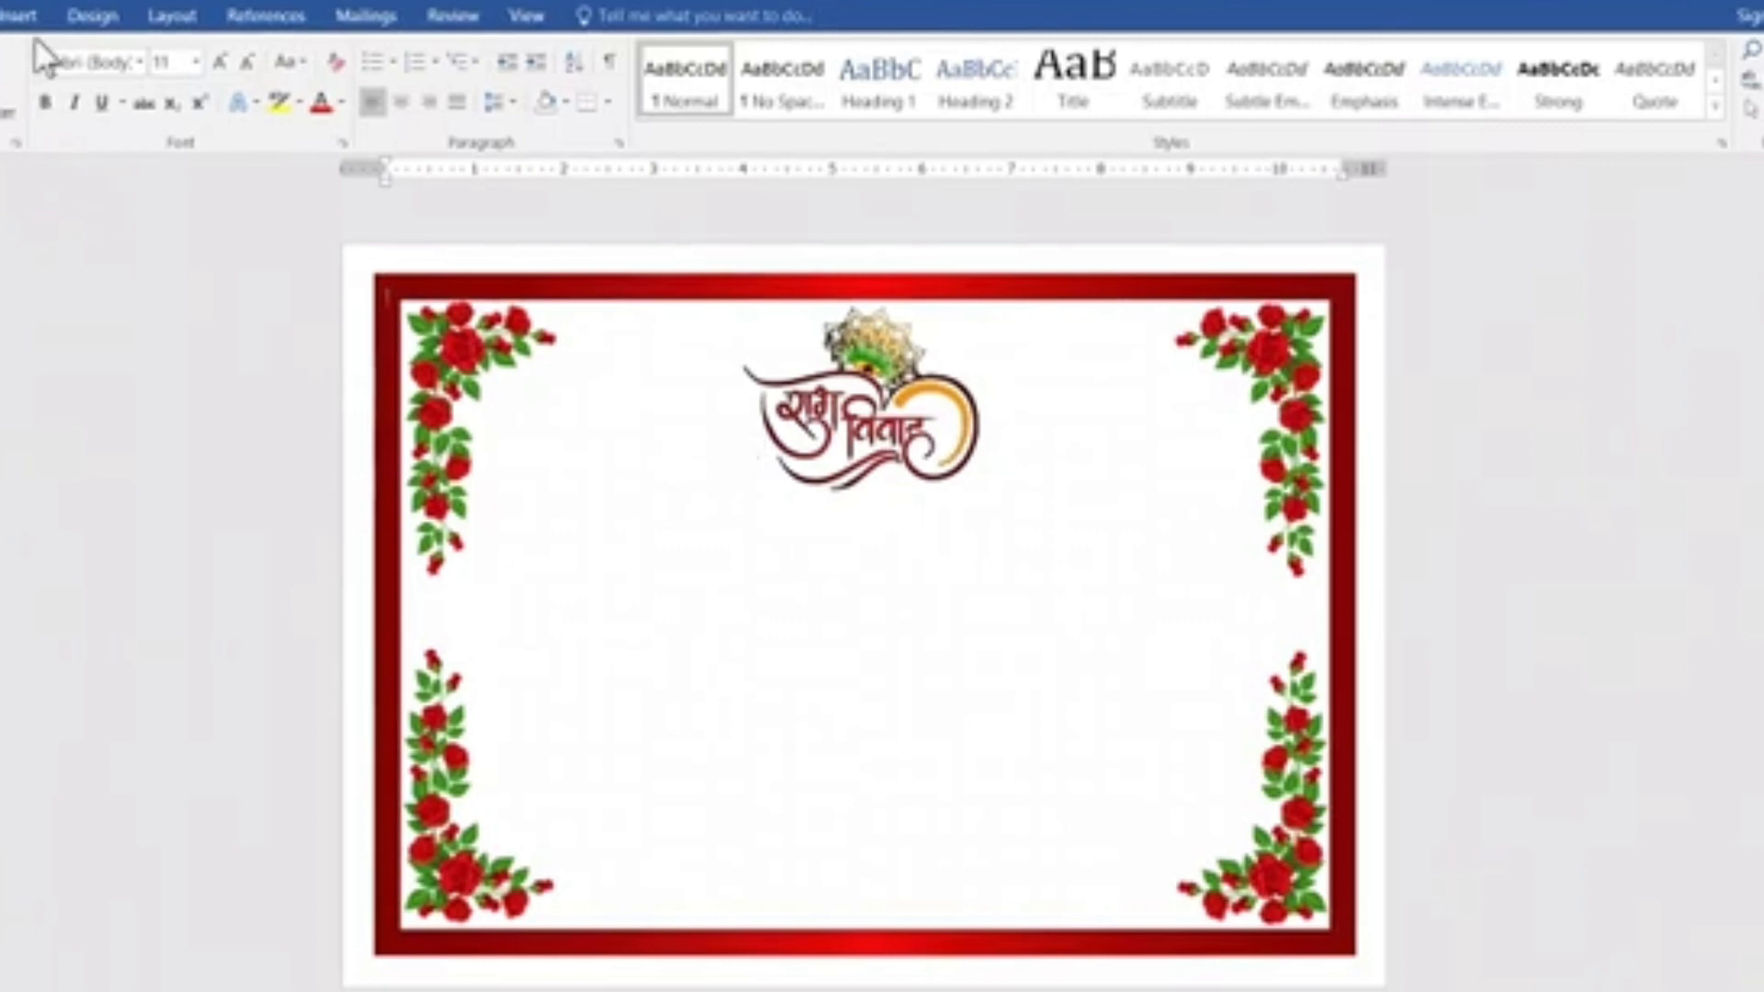
Insert the heart-and-rose picture "WhatsApp Image 2023-05-04 at 8.29.02 AM" from the Downloads folder.
left_click(18, 16)
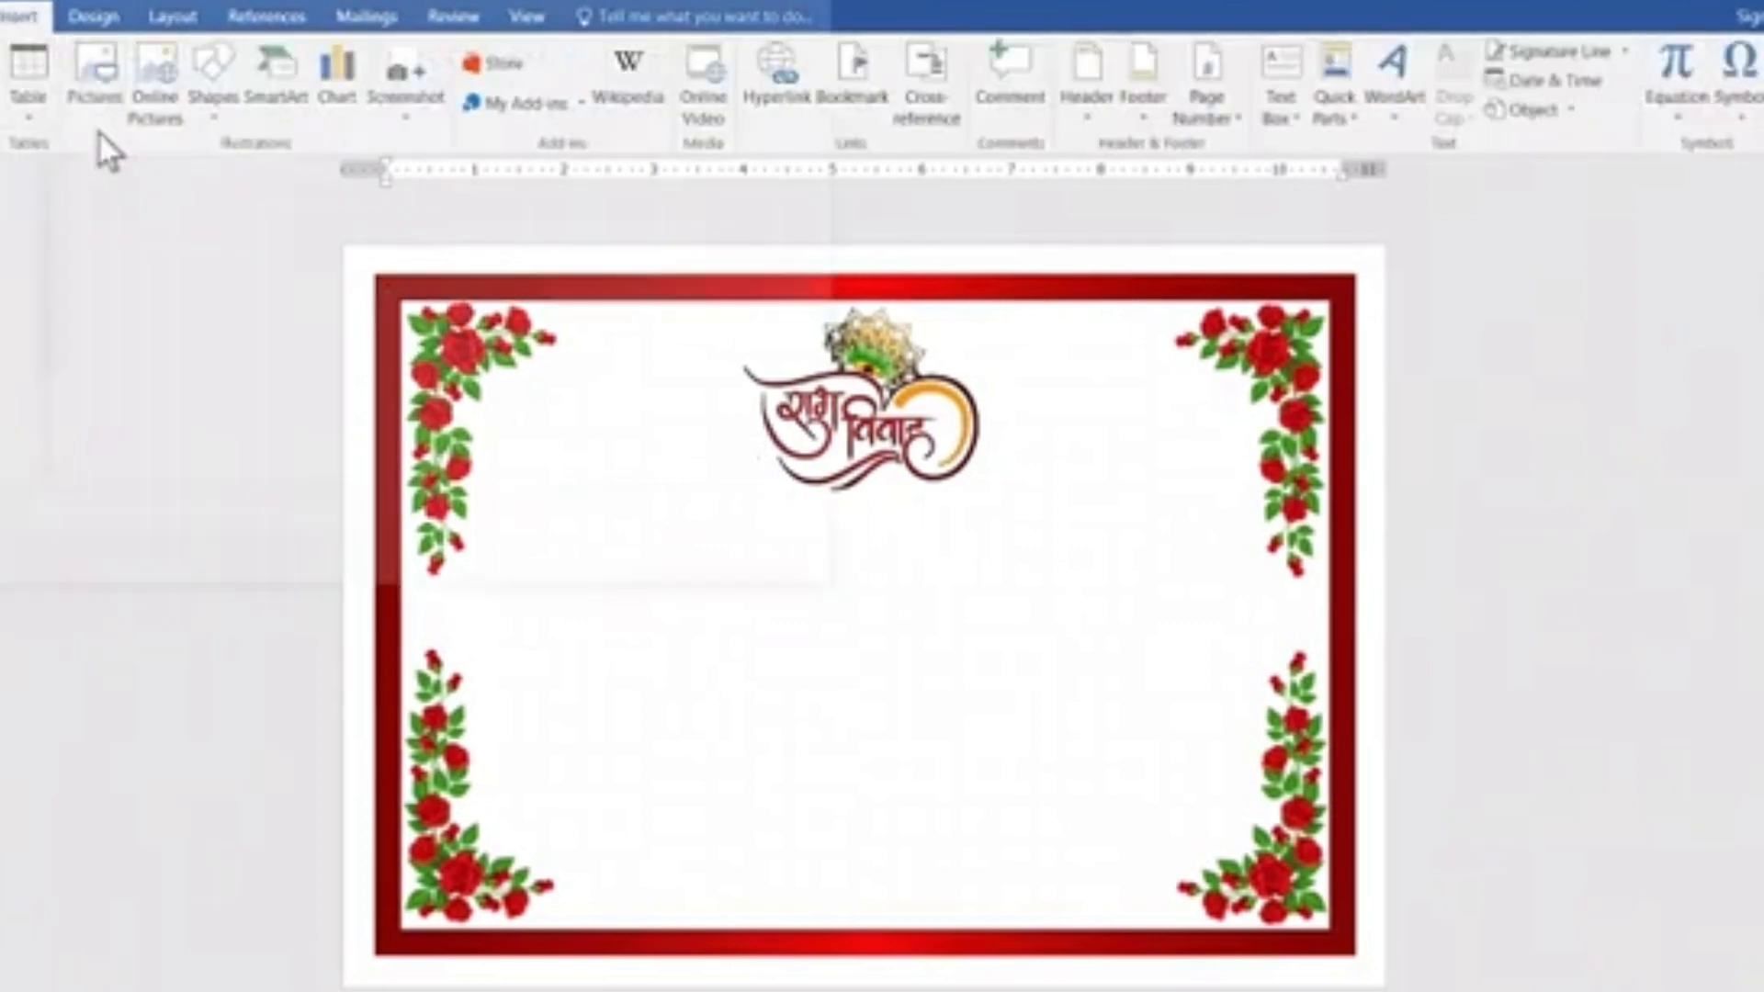
left_click(95, 88)
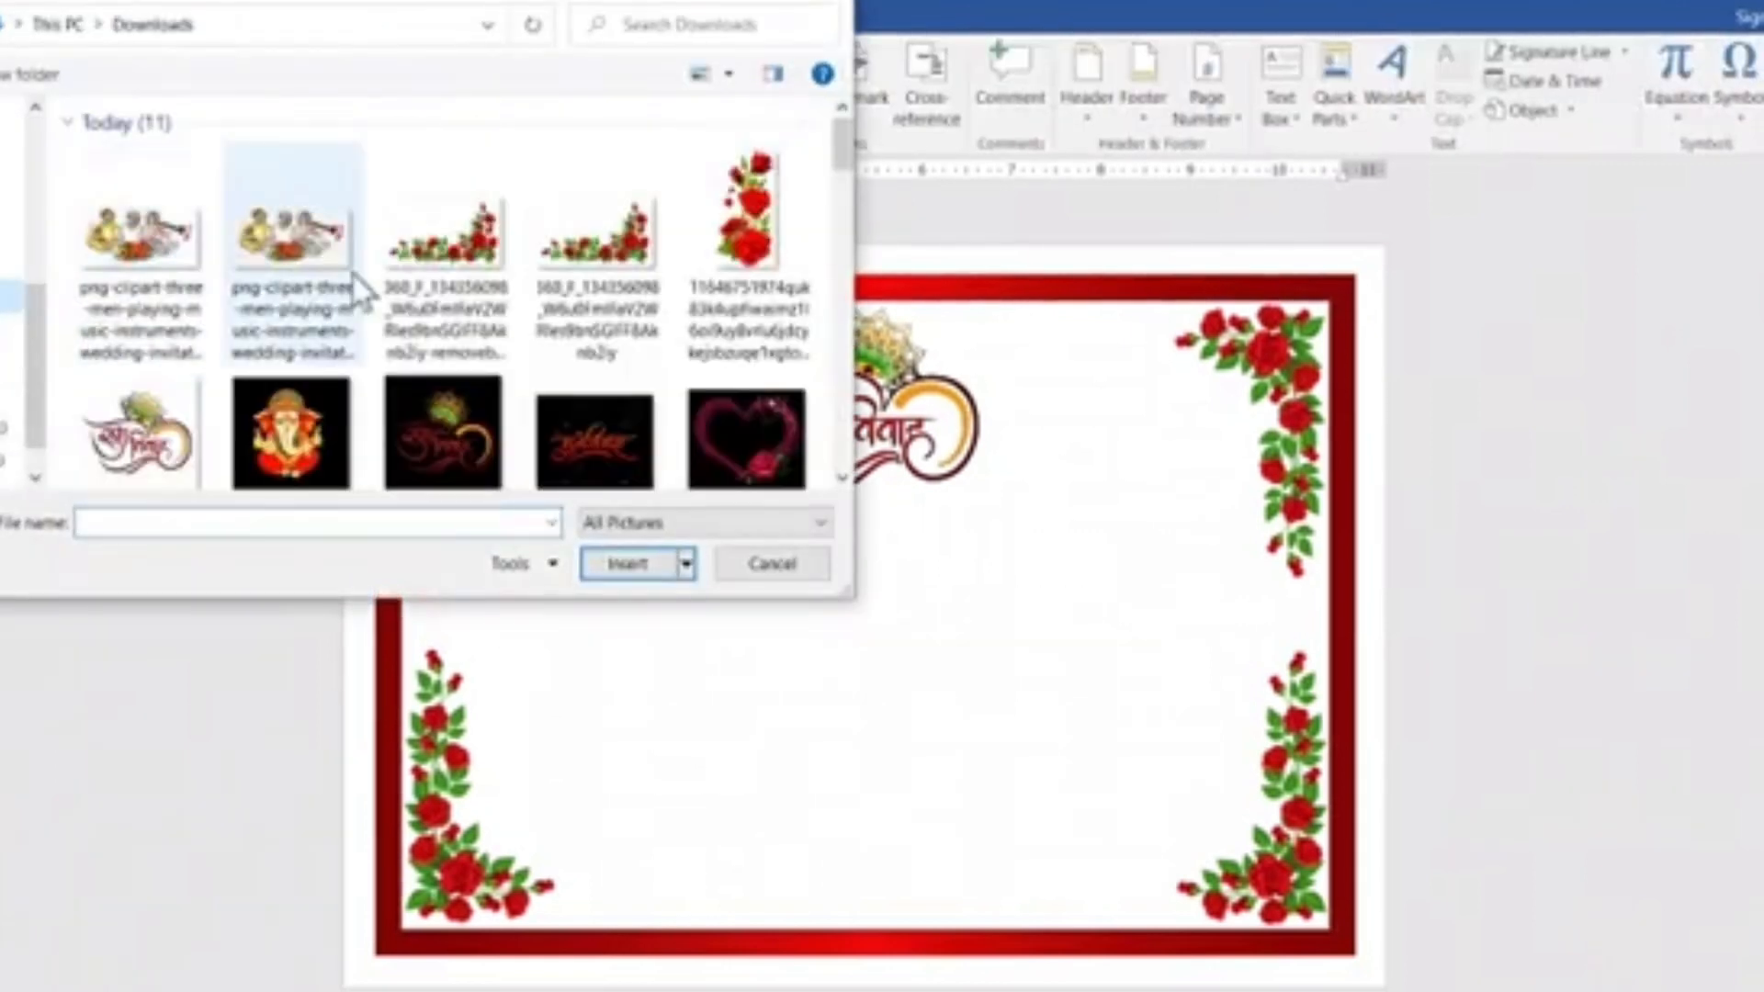
scroll(382, 295, "down", 3)
scroll(478, 262, "up", 2)
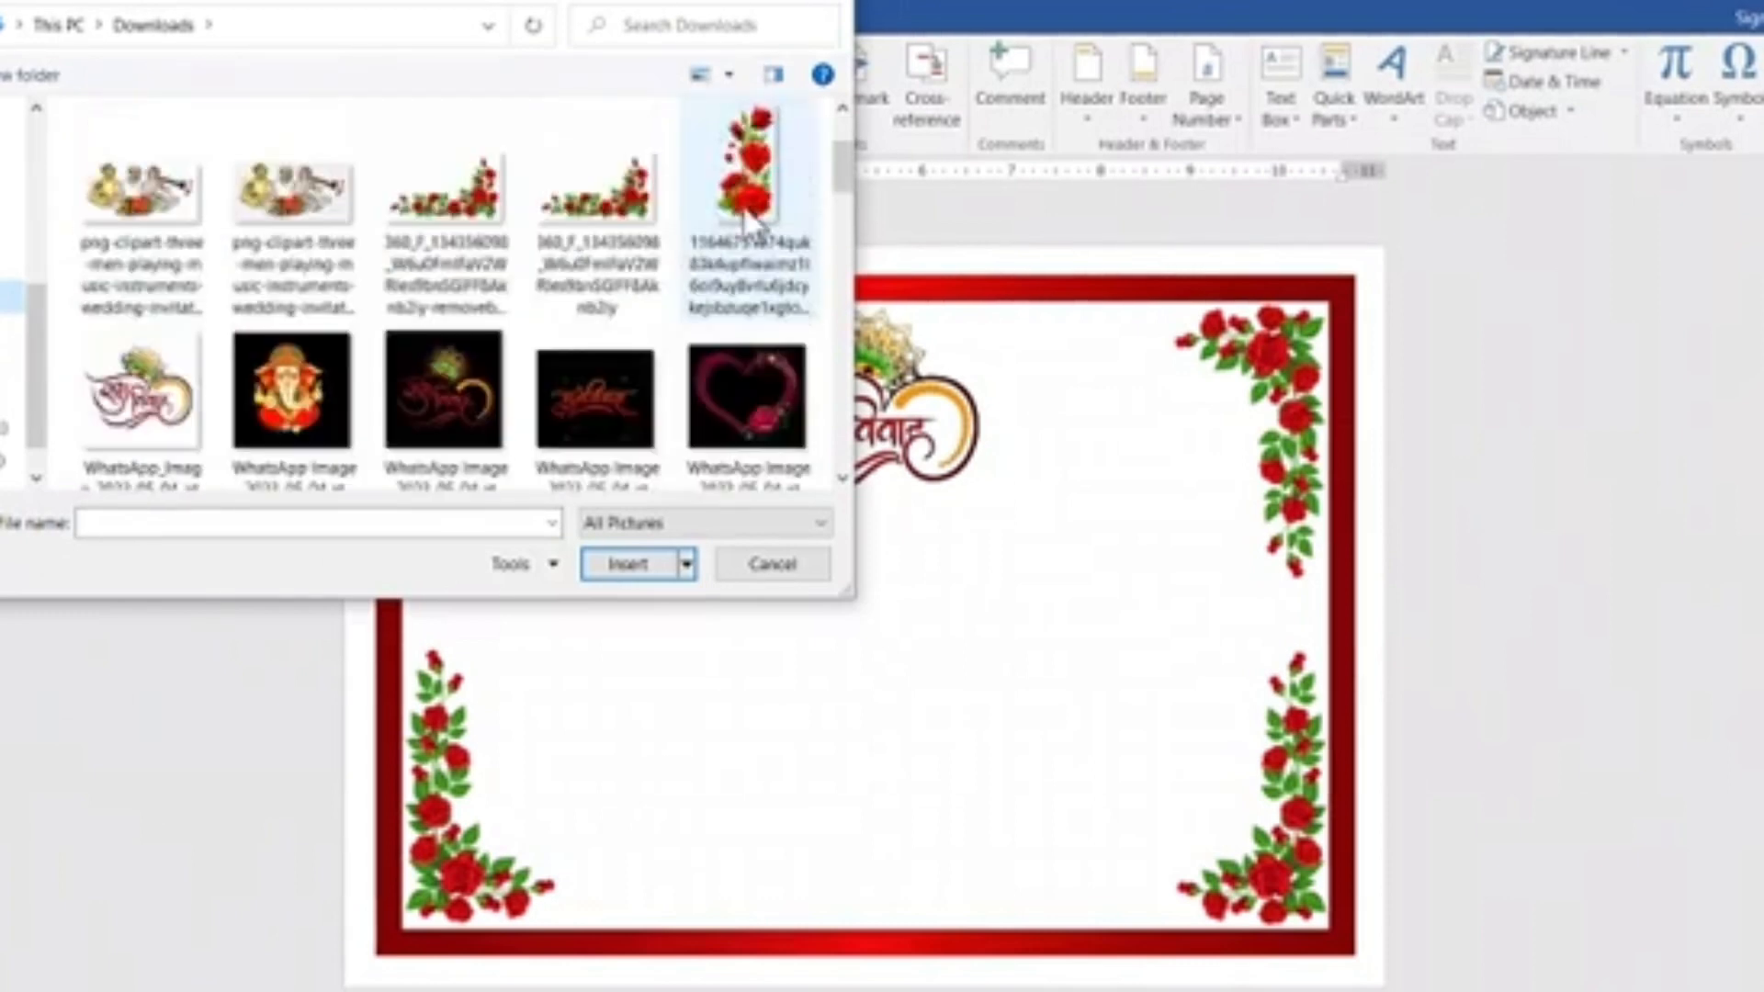
left_click(753, 389)
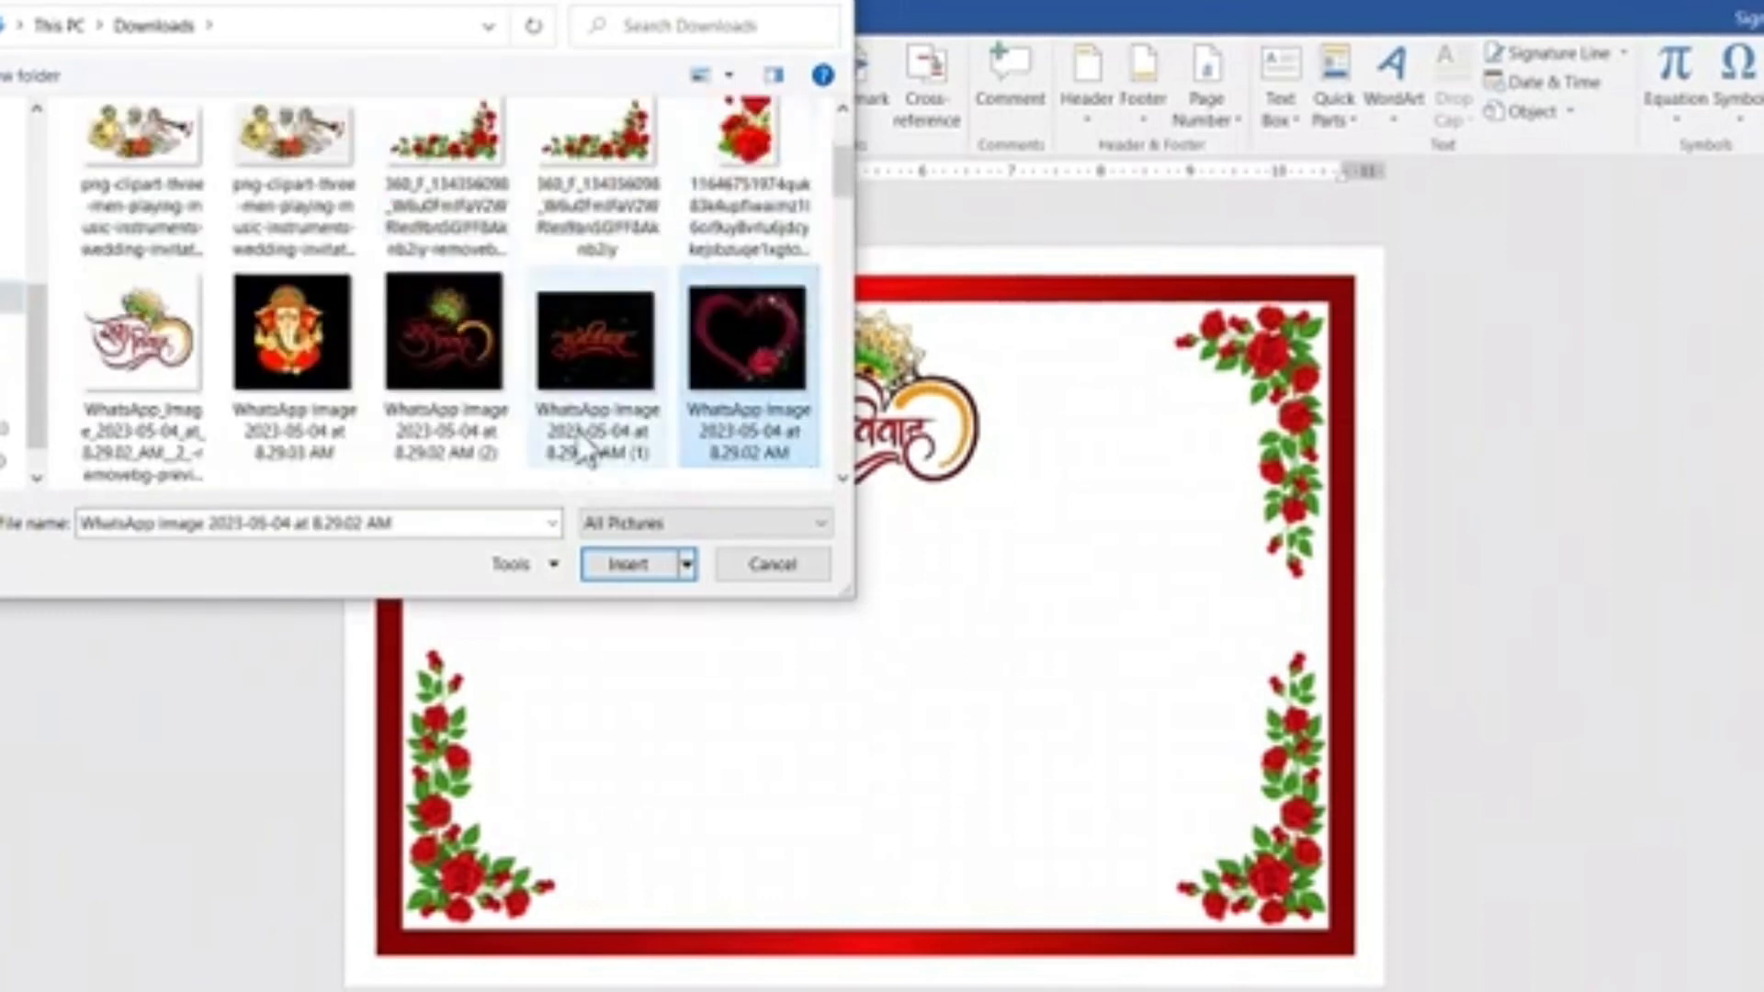
left_click(627, 564)
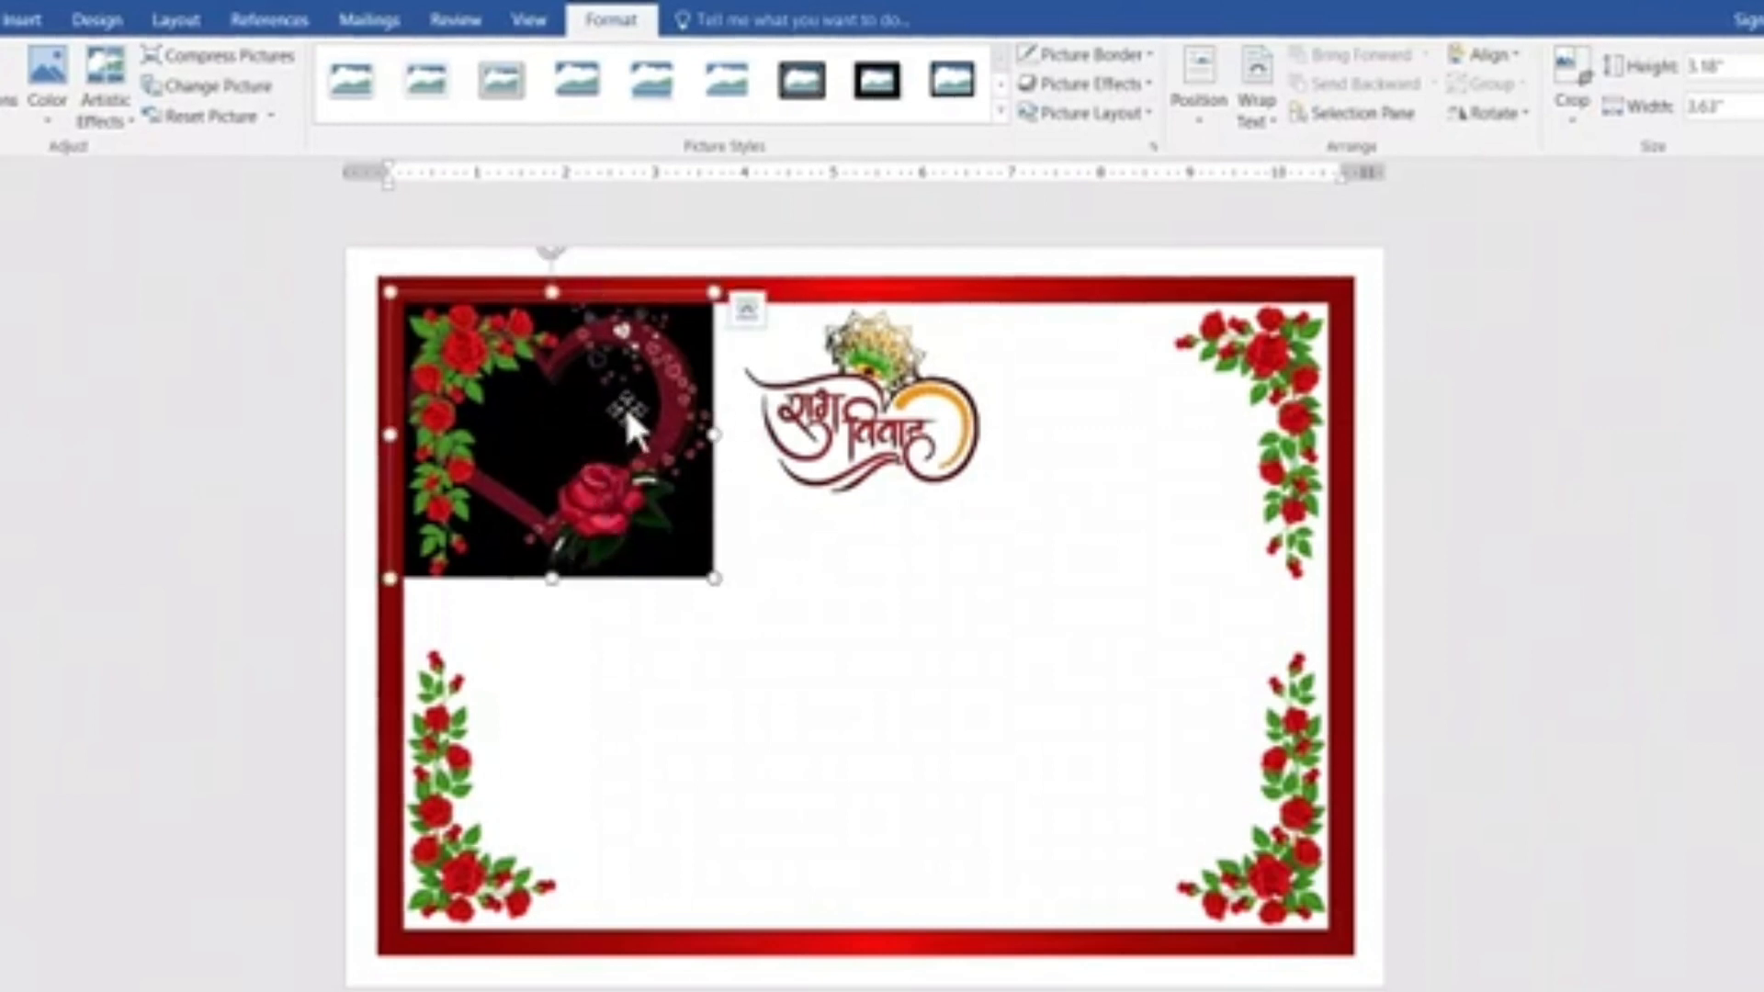
Set the heart picture's text wrapping to In Front of Text and move it below and left of the logo.
left_click(1266, 88)
left_click(1333, 328)
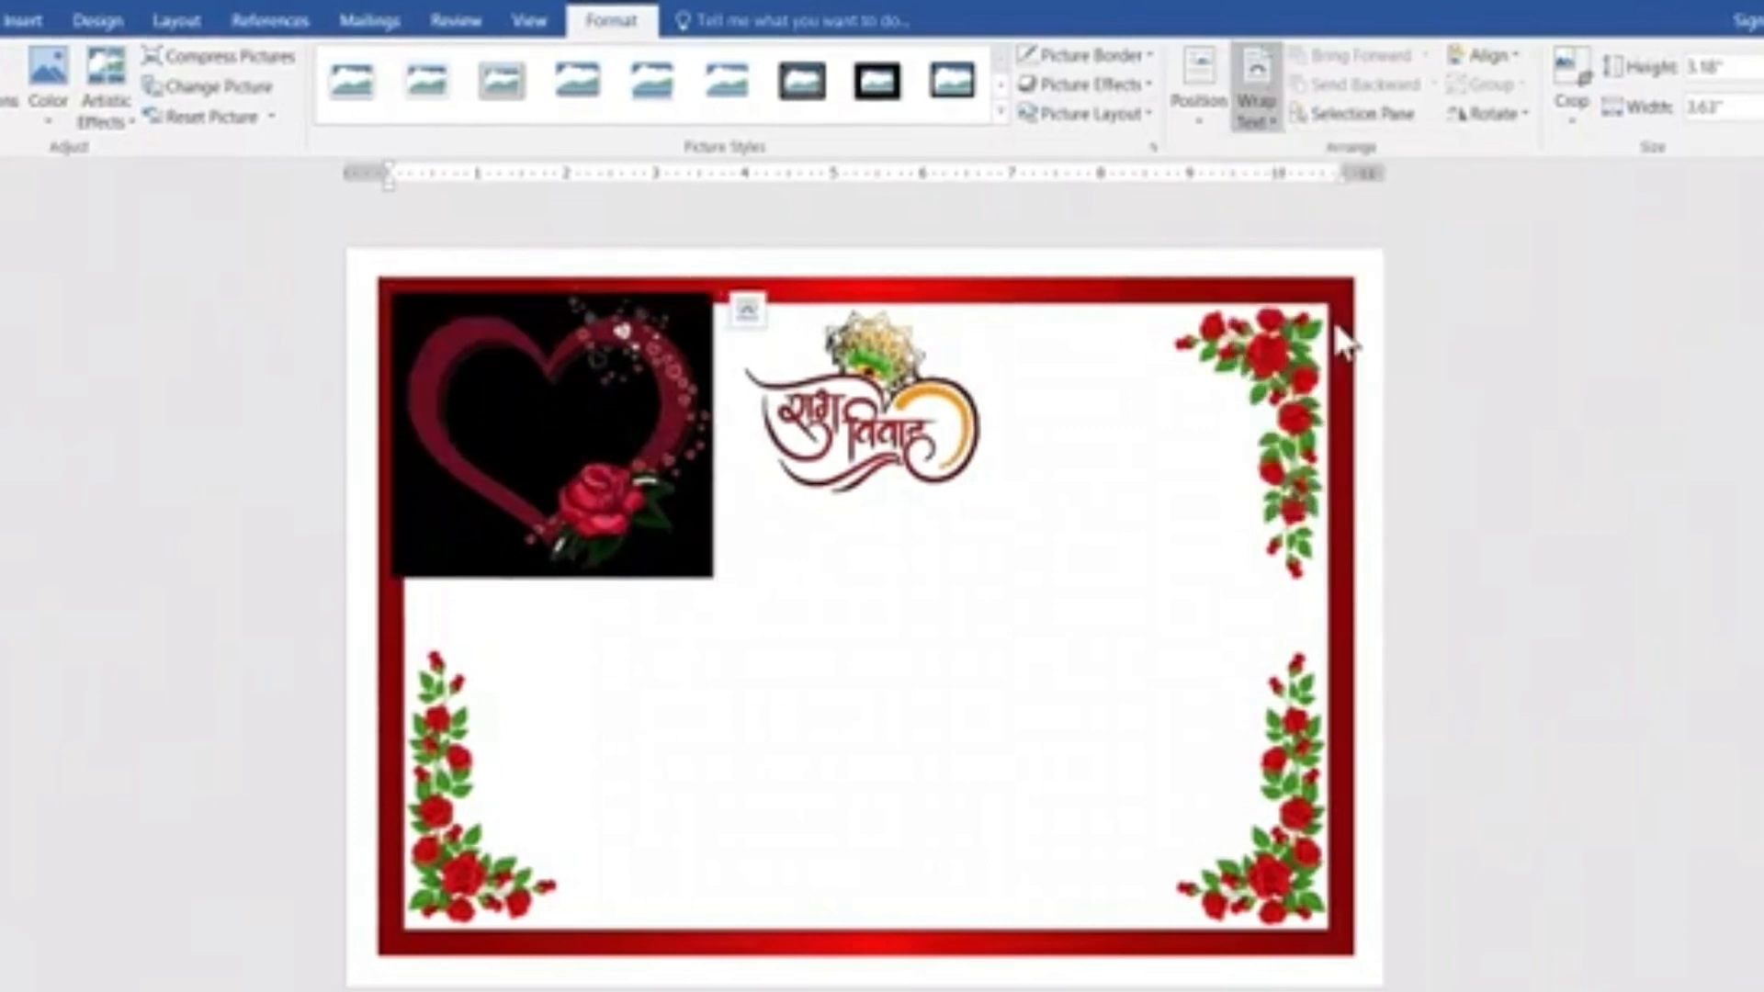
left_click_drag(526, 528, 576, 574)
left_click_drag(479, 416, 571, 551)
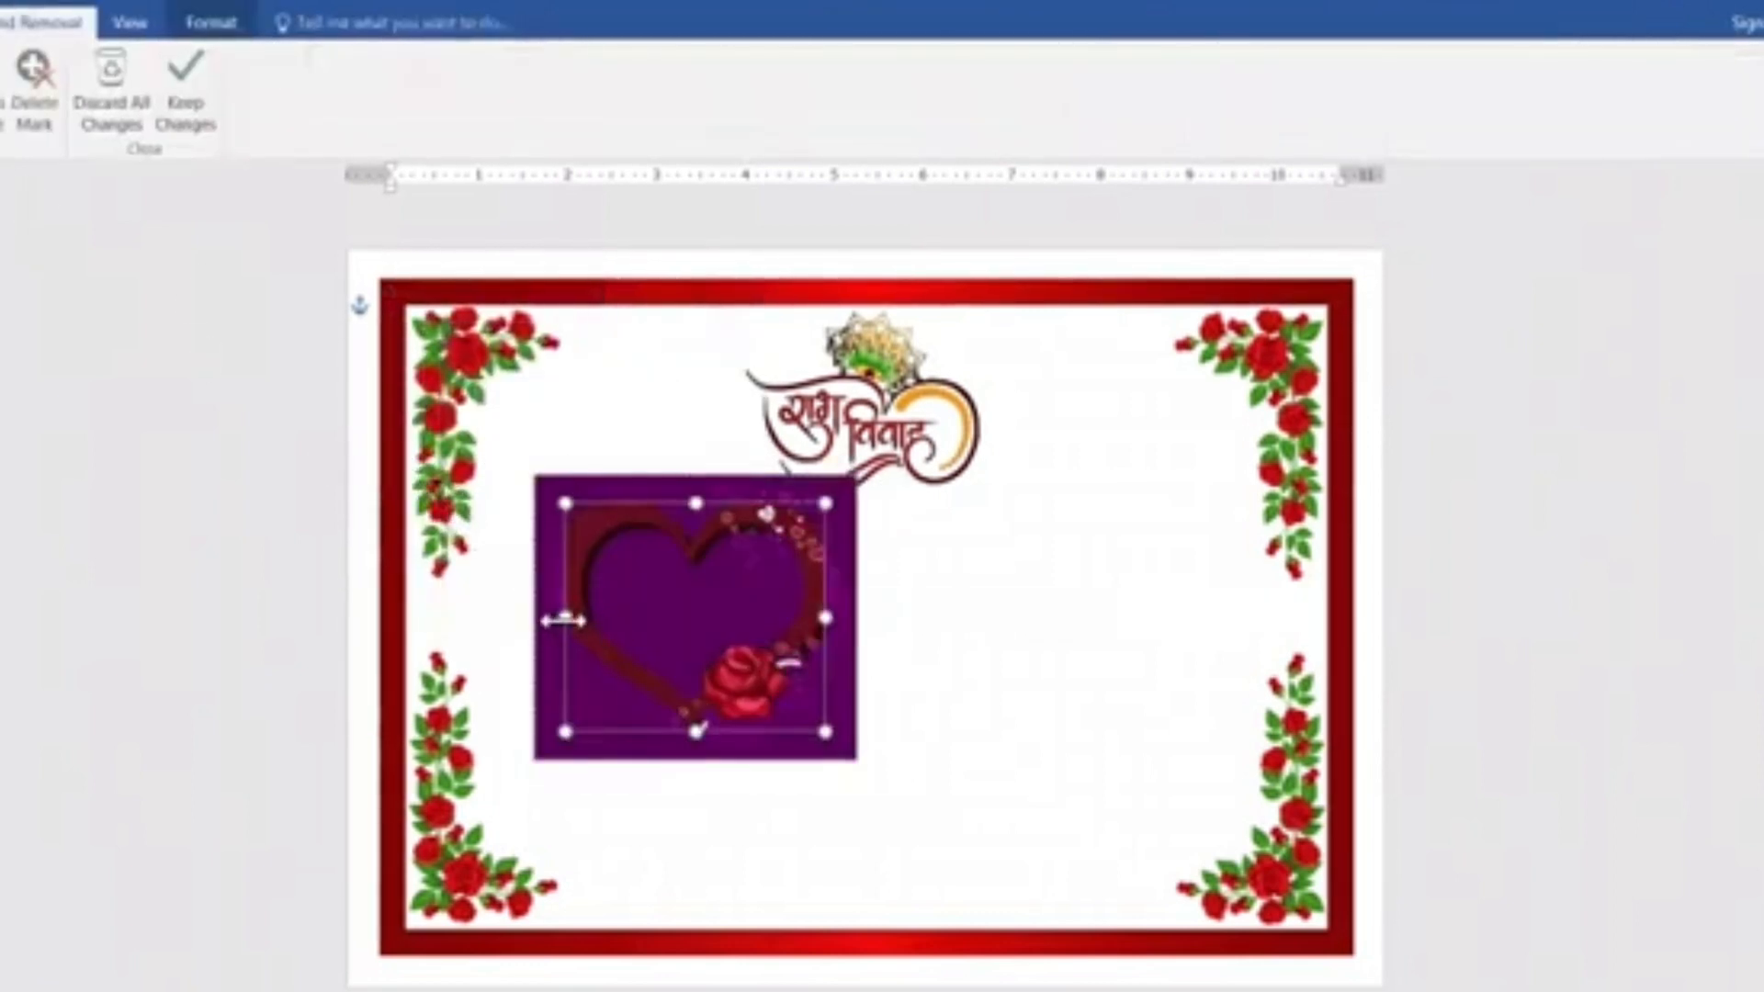
Remove the heart picture's black background, extending the kept area around the whole heart and rose.
left_click_drag(549, 623, 548, 617)
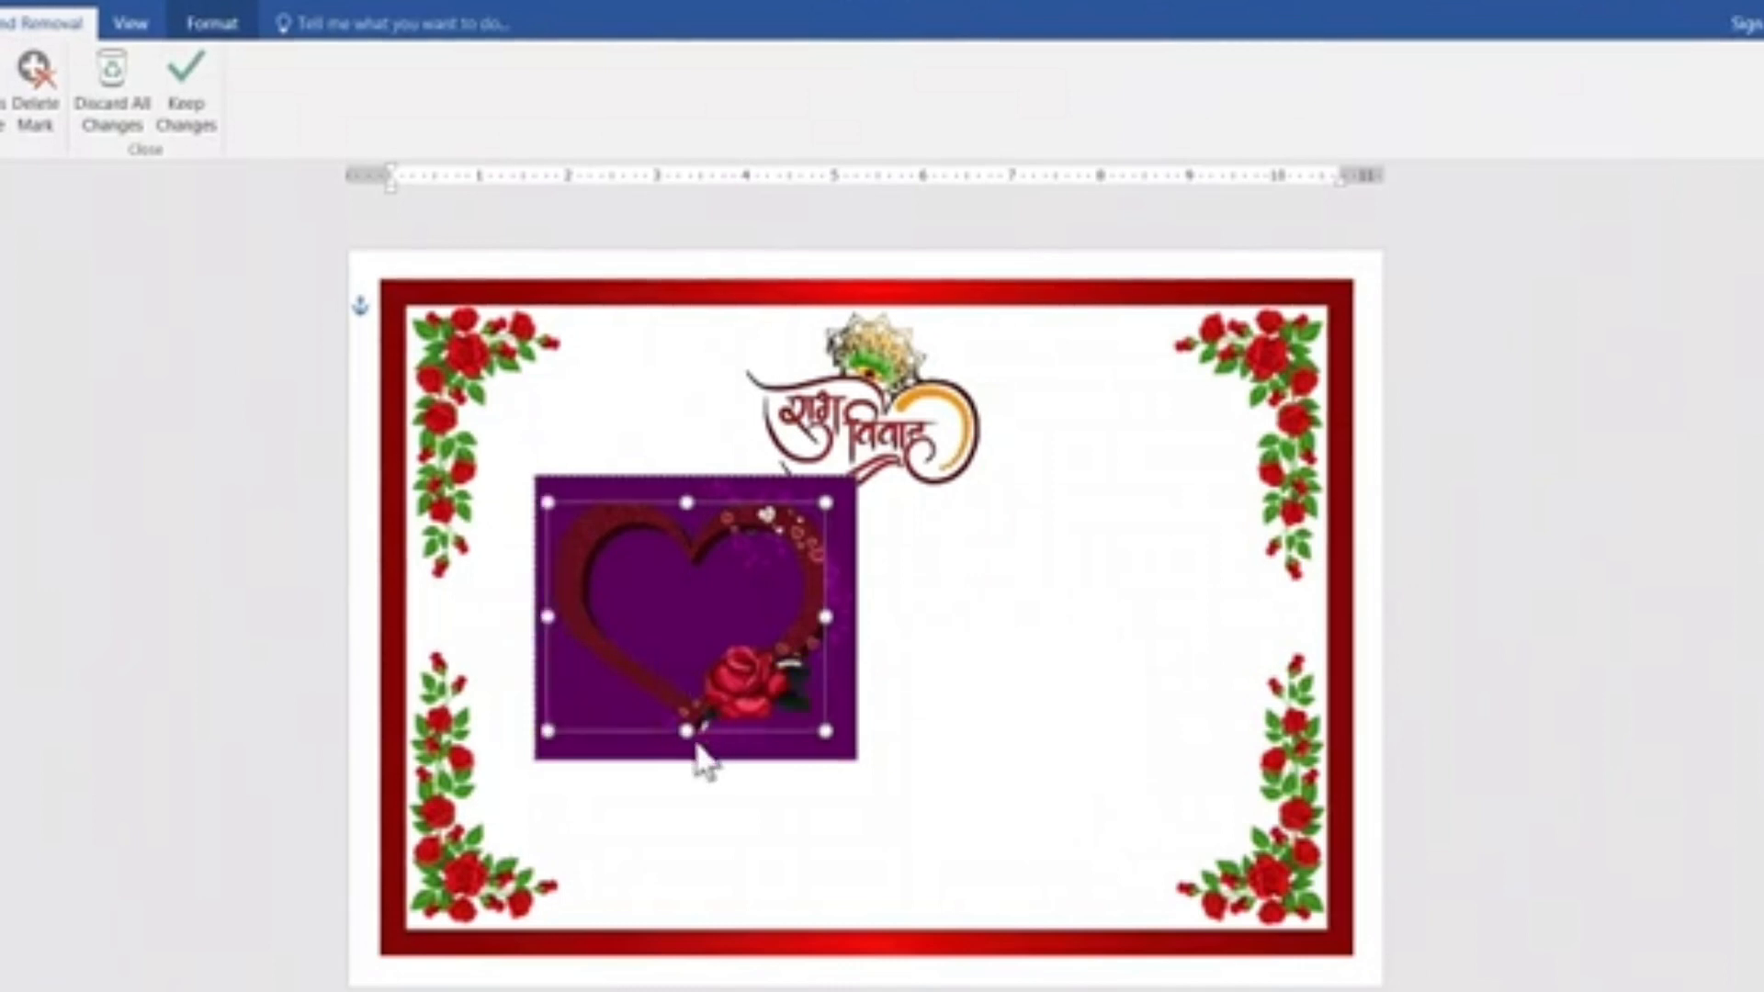
left_click_drag(689, 758, 688, 752)
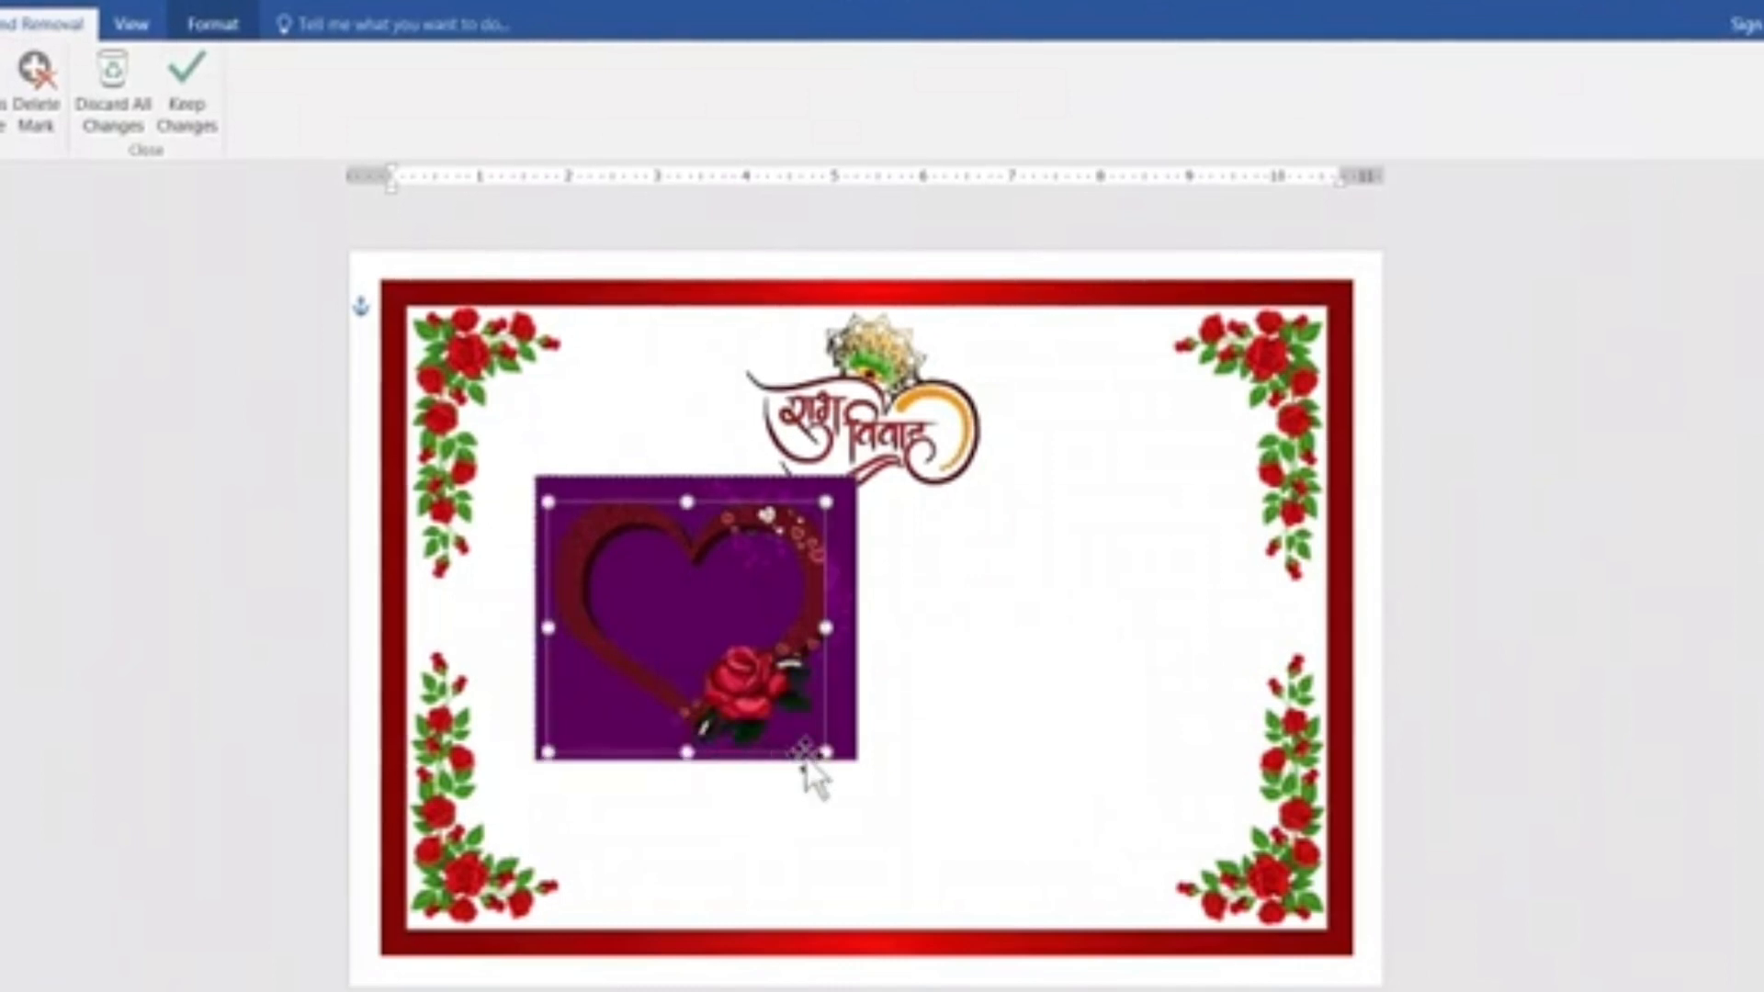
left_click_drag(827, 627, 854, 629)
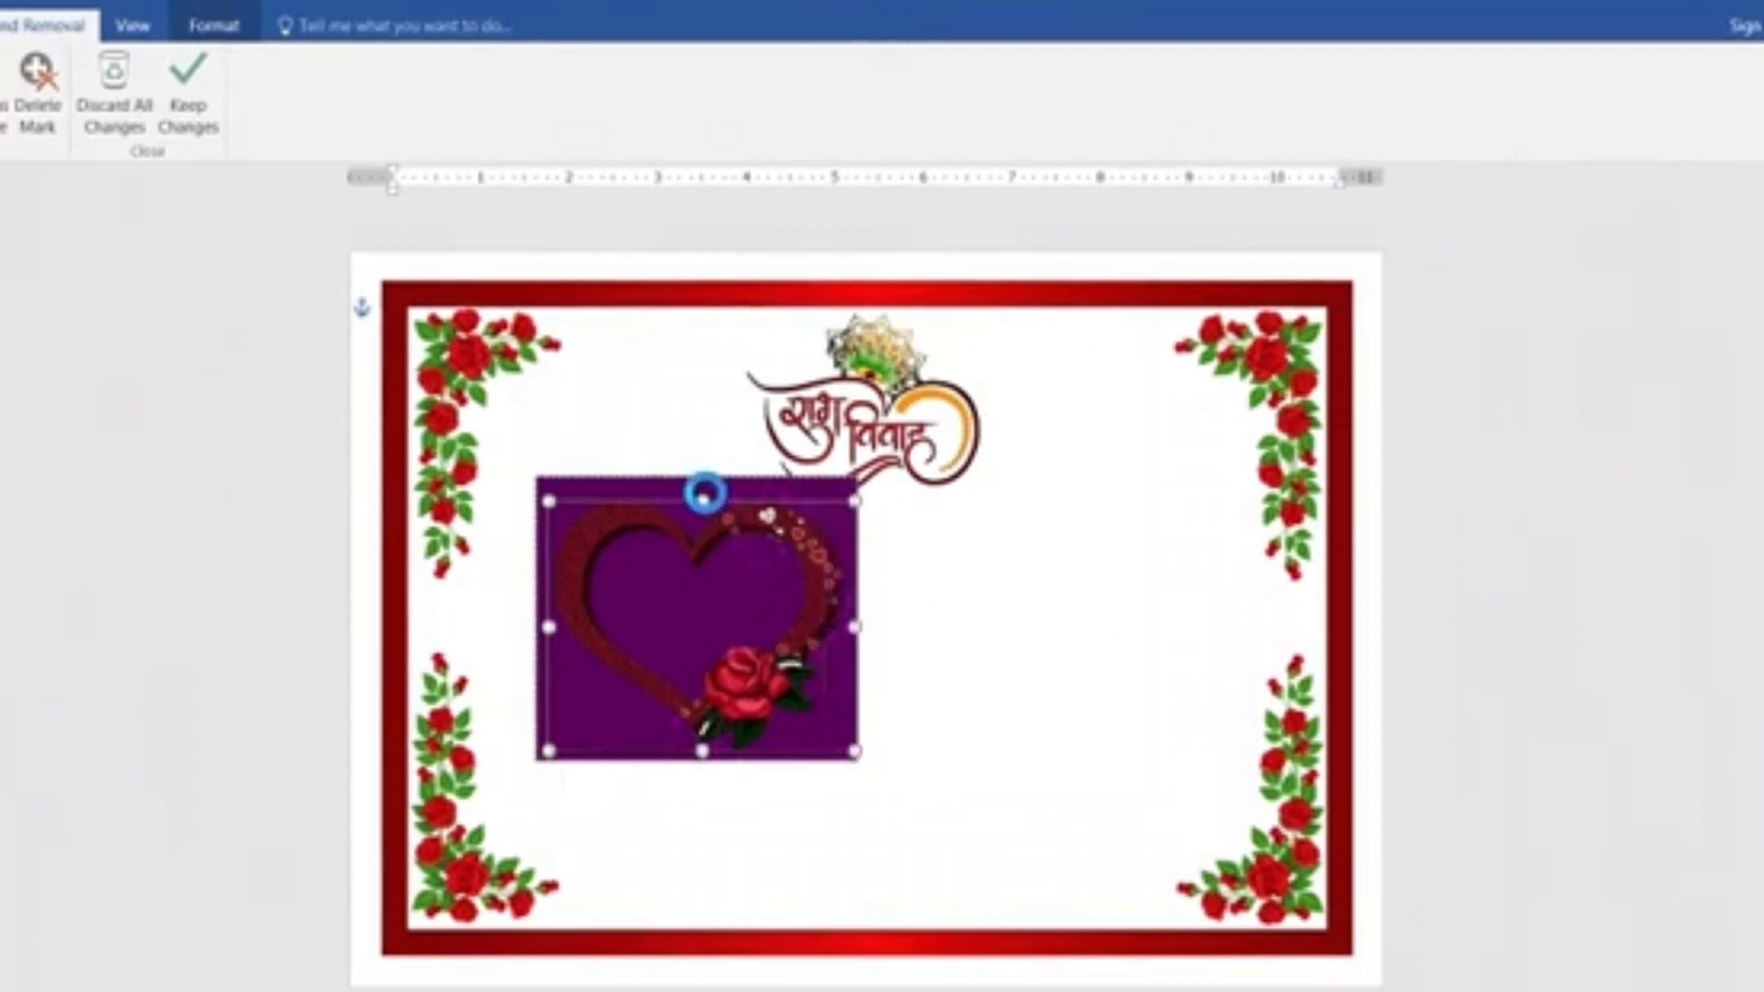
left_click_drag(704, 496, 703, 492)
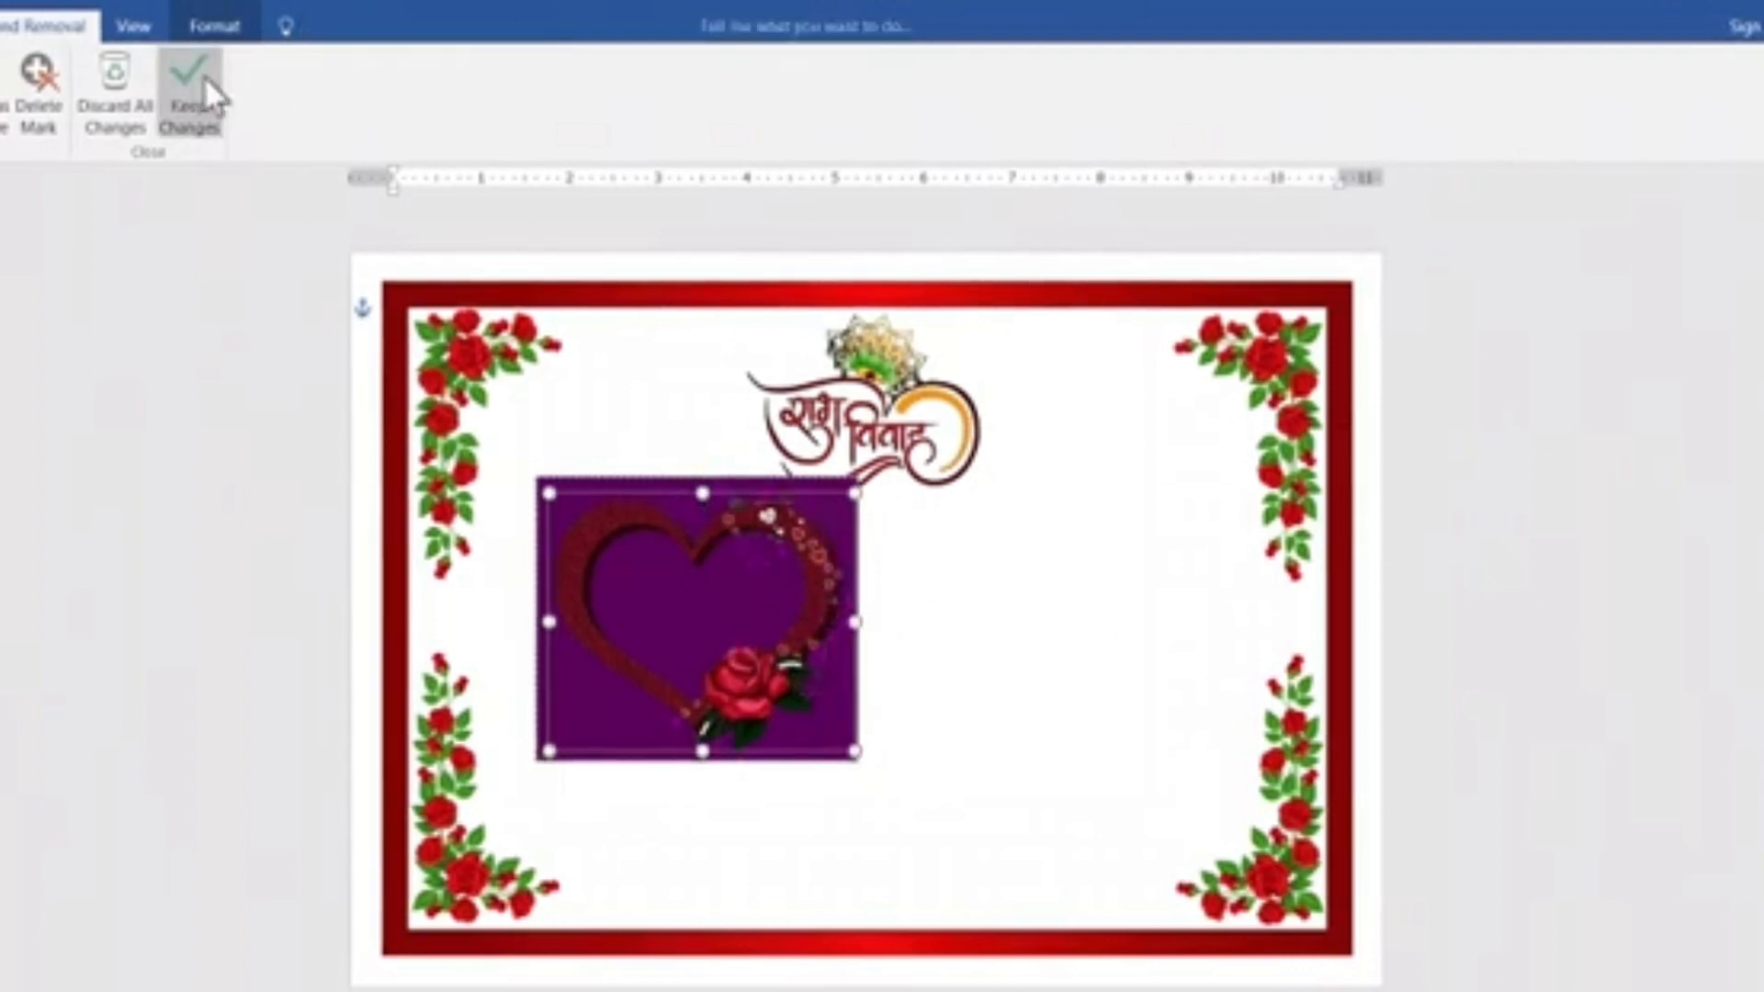
left_click(200, 88)
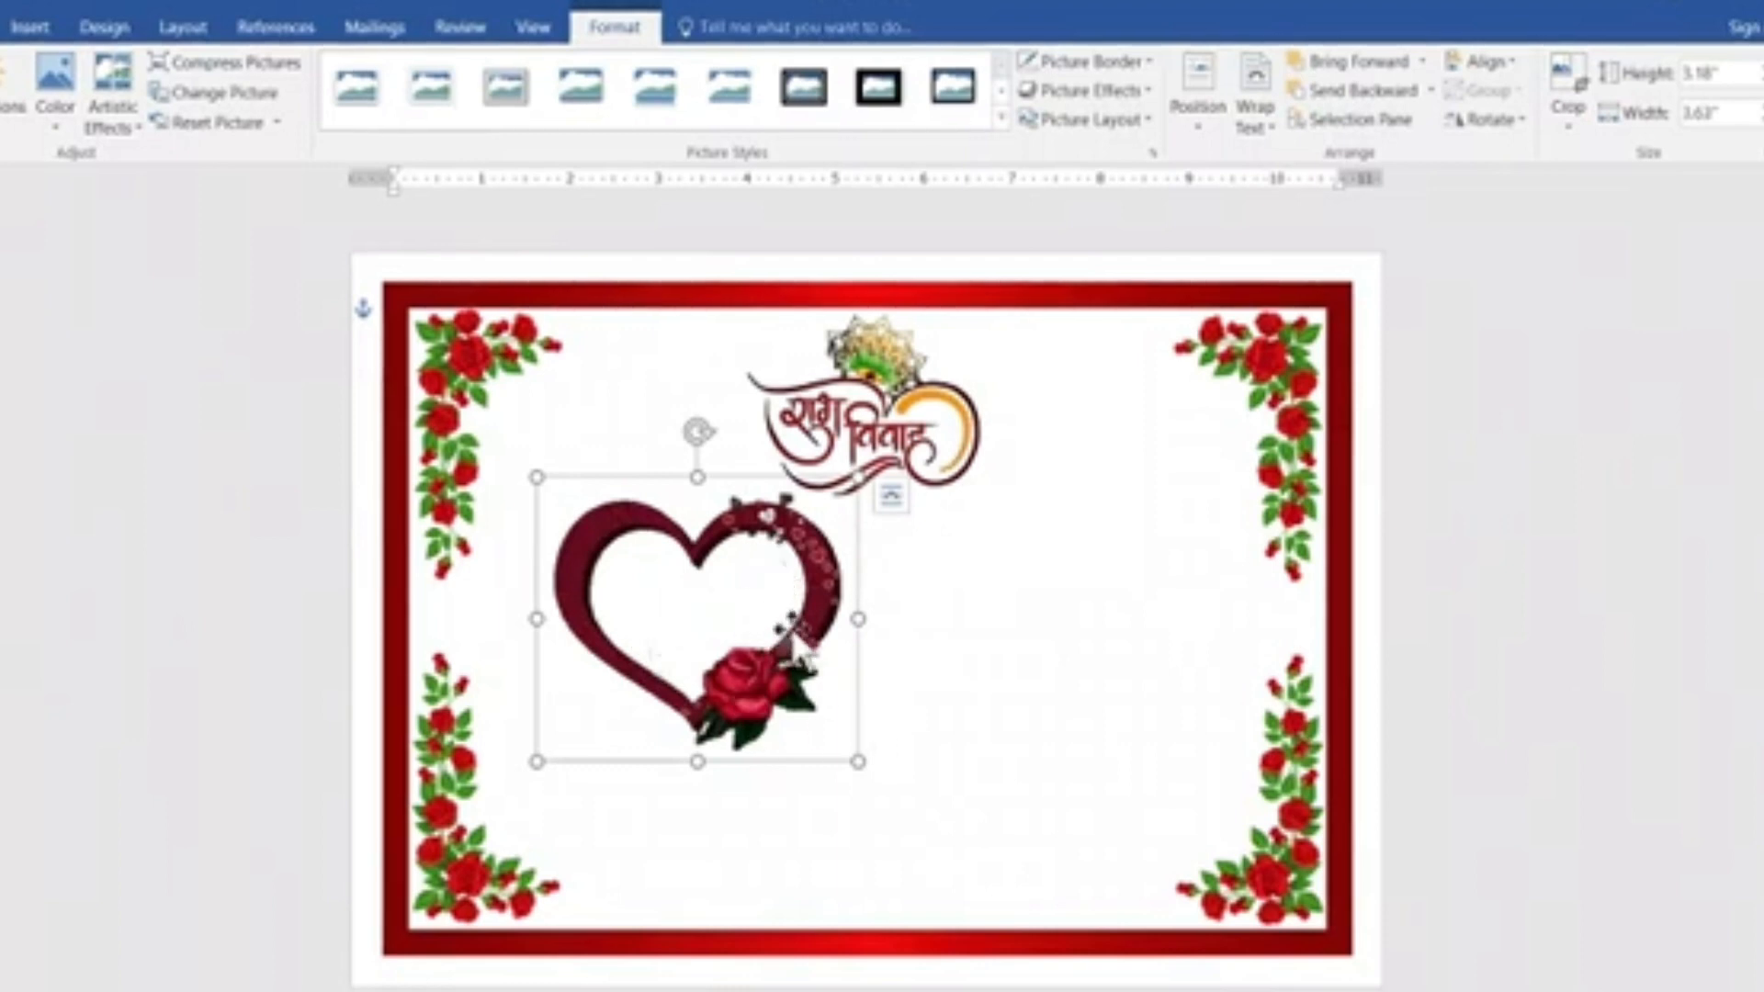
Enlarge the heart picture to about 3.52" by 4.01" and place a duplicate of it to its lower right.
left_click_drag(794, 644, 769, 633)
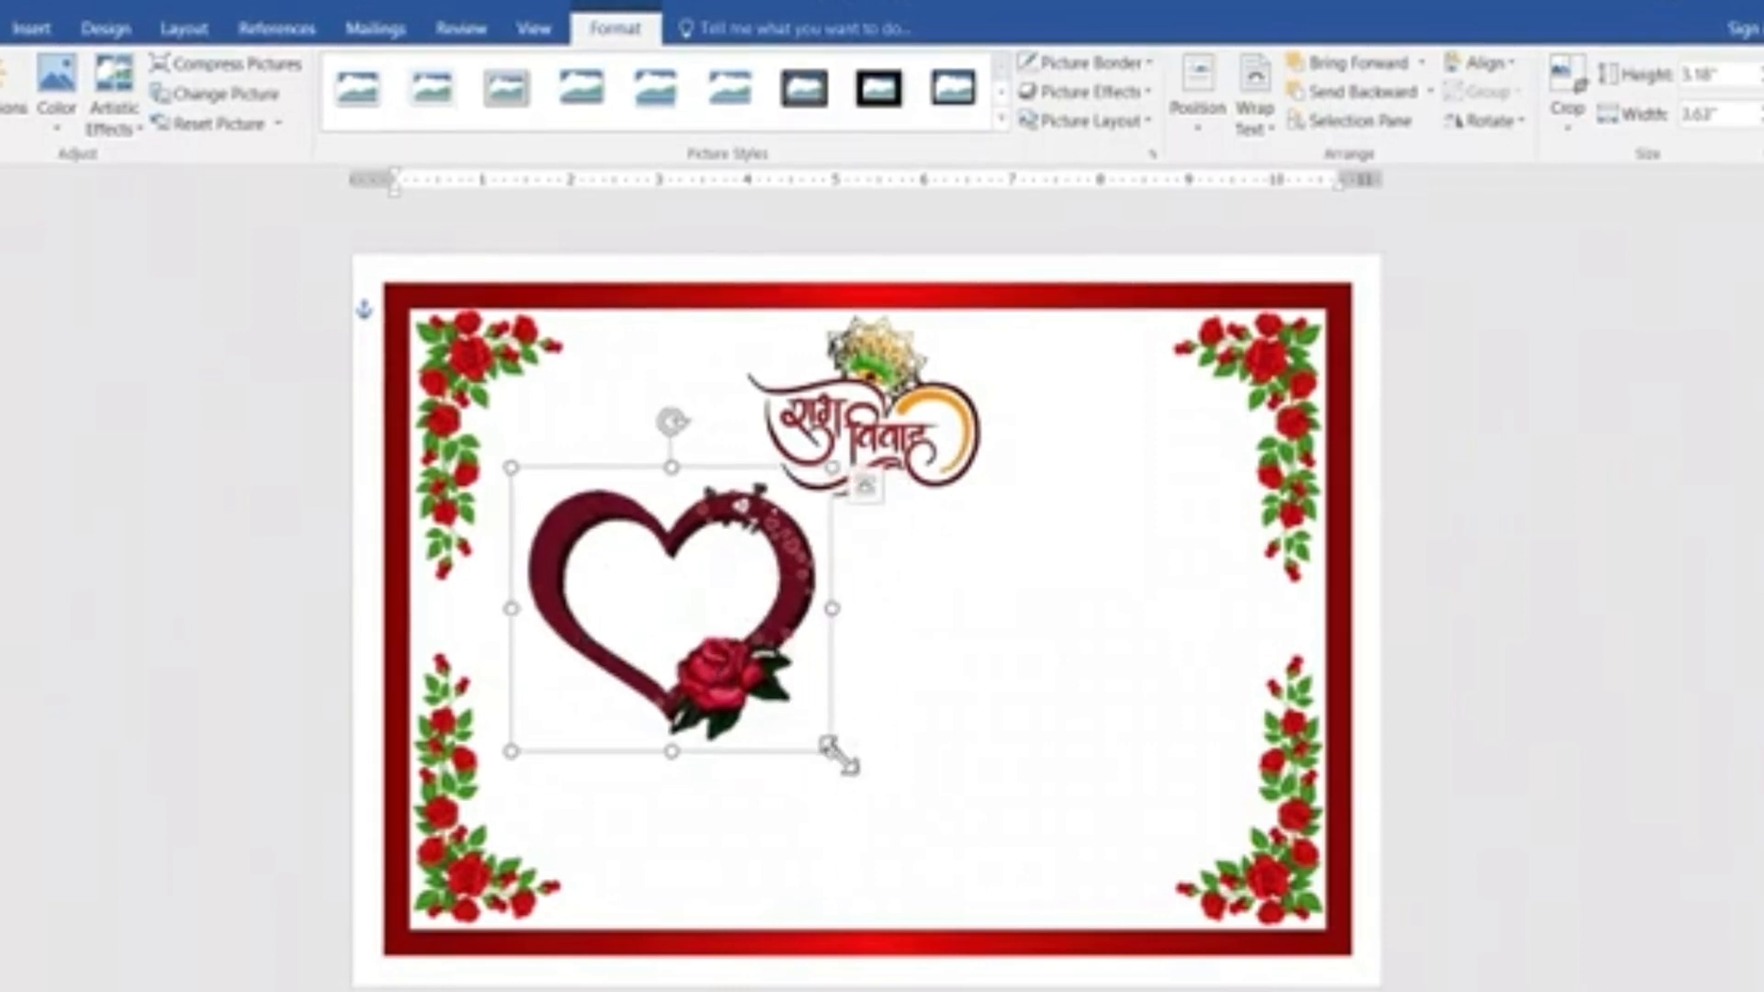
left_click_drag(831, 749, 863, 780)
left_click_drag(774, 669, 1144, 751)
key("ctrl+d")
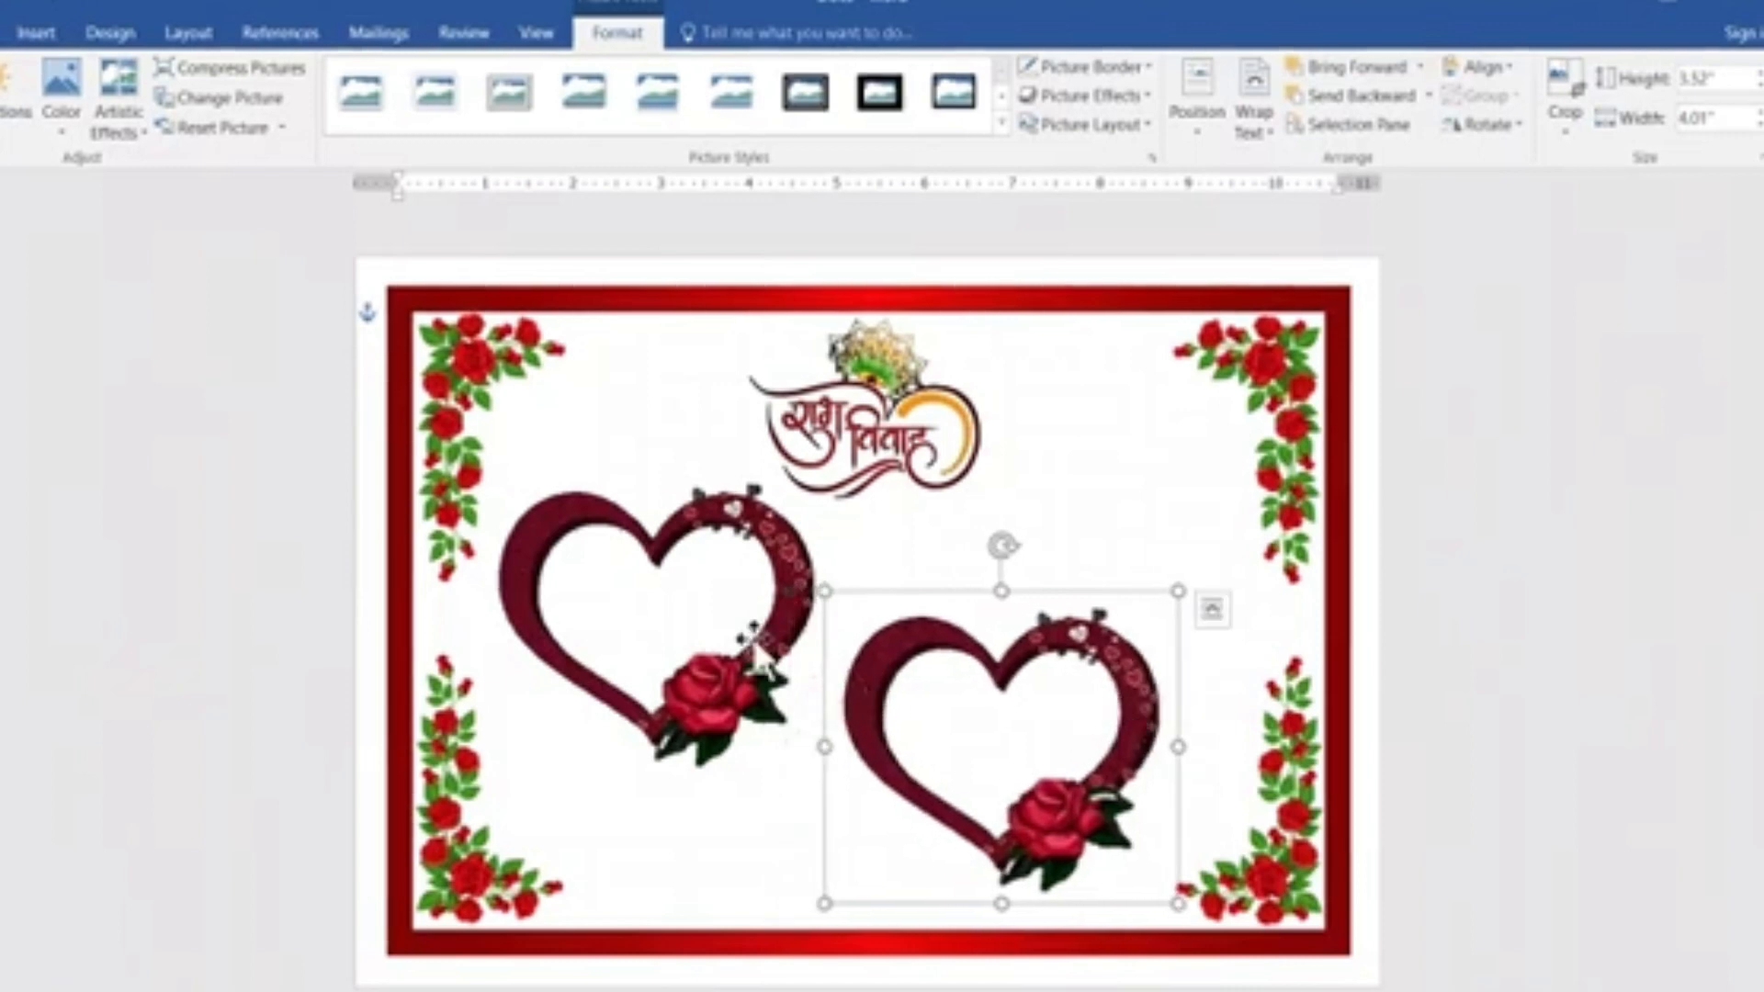
Fine-tune the positions of both hearts so they sit diagonally below the logo without overlapping.
left_click(751, 636)
left_click_drag(751, 636, 764, 634)
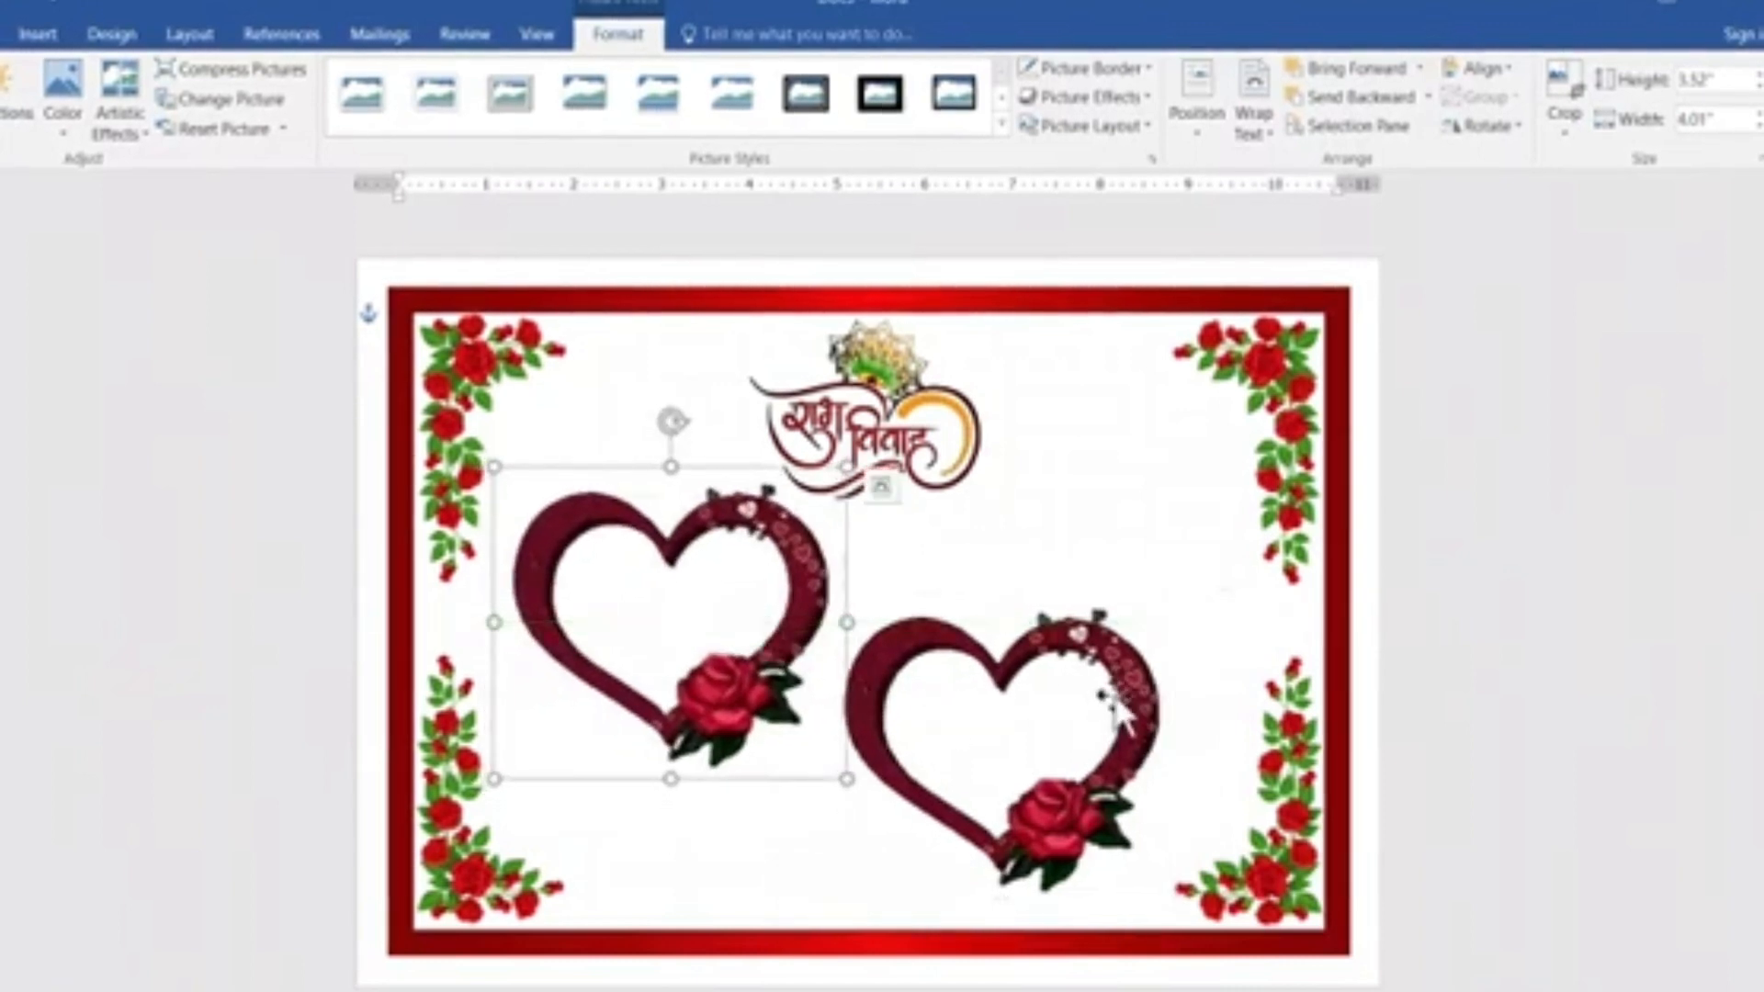
left_click(1148, 715)
mouse_move(1144, 702)
left_mouse_down()
mouse_move(1163, 691)
mouse_move(1142, 698)
left_mouse_up()
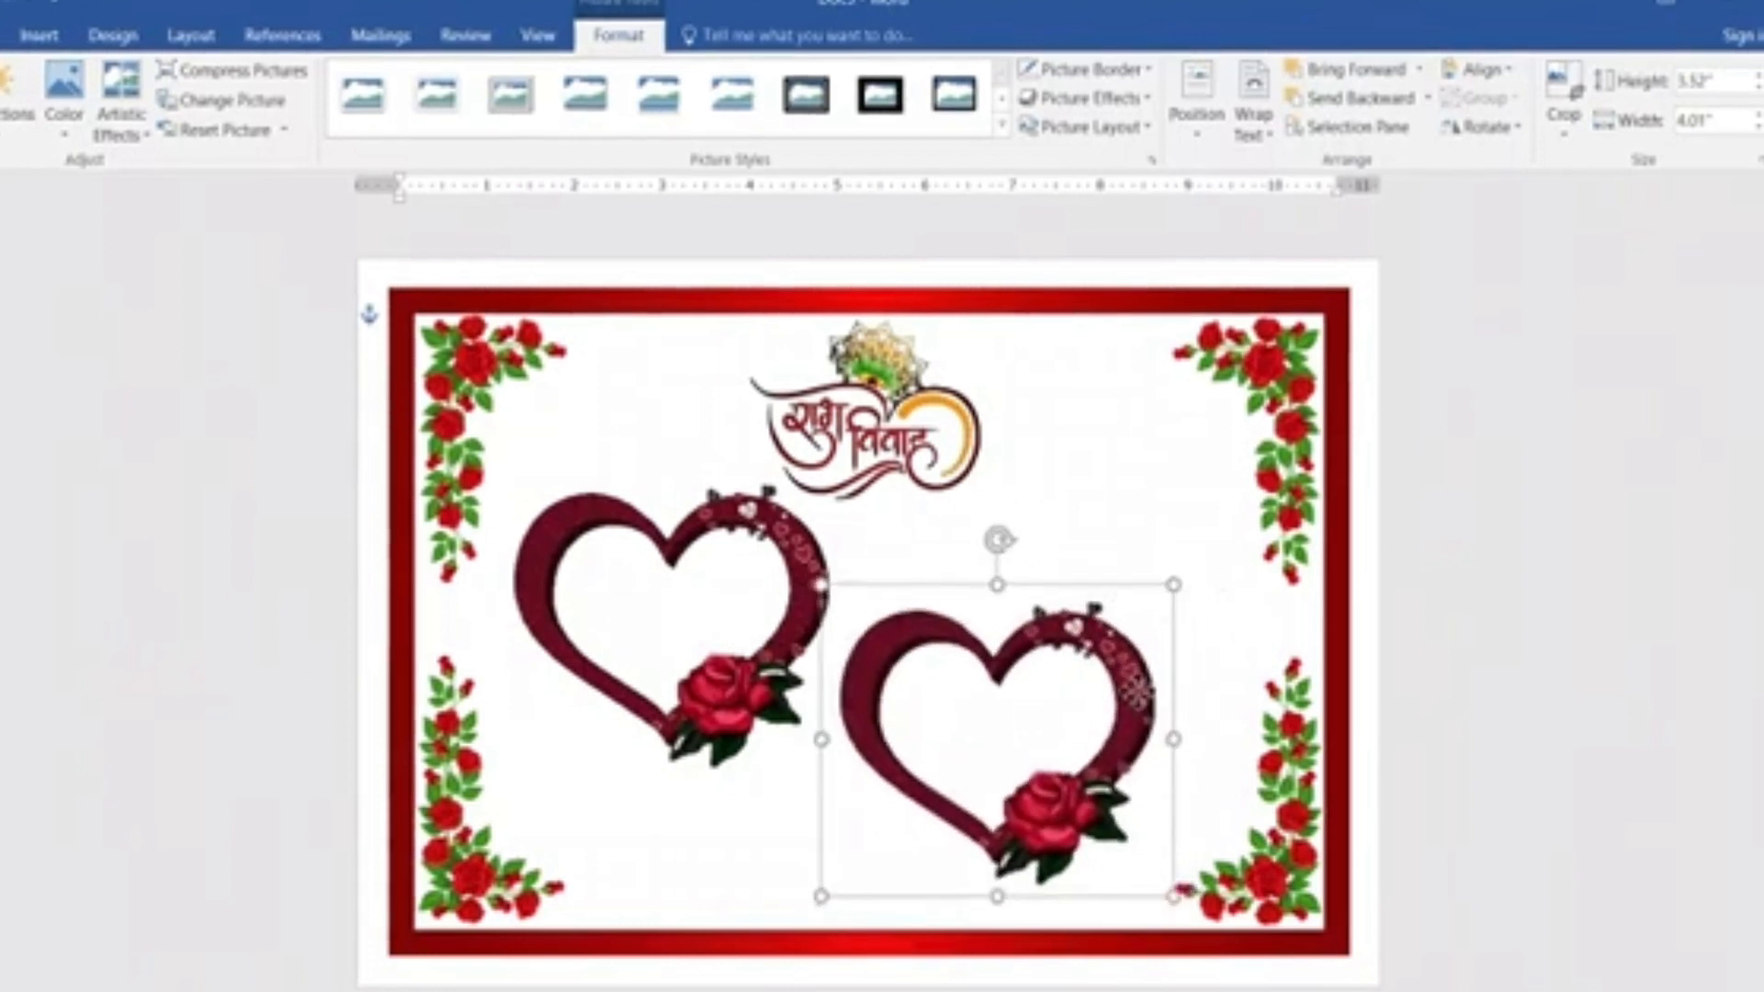
left_click(1496, 756)
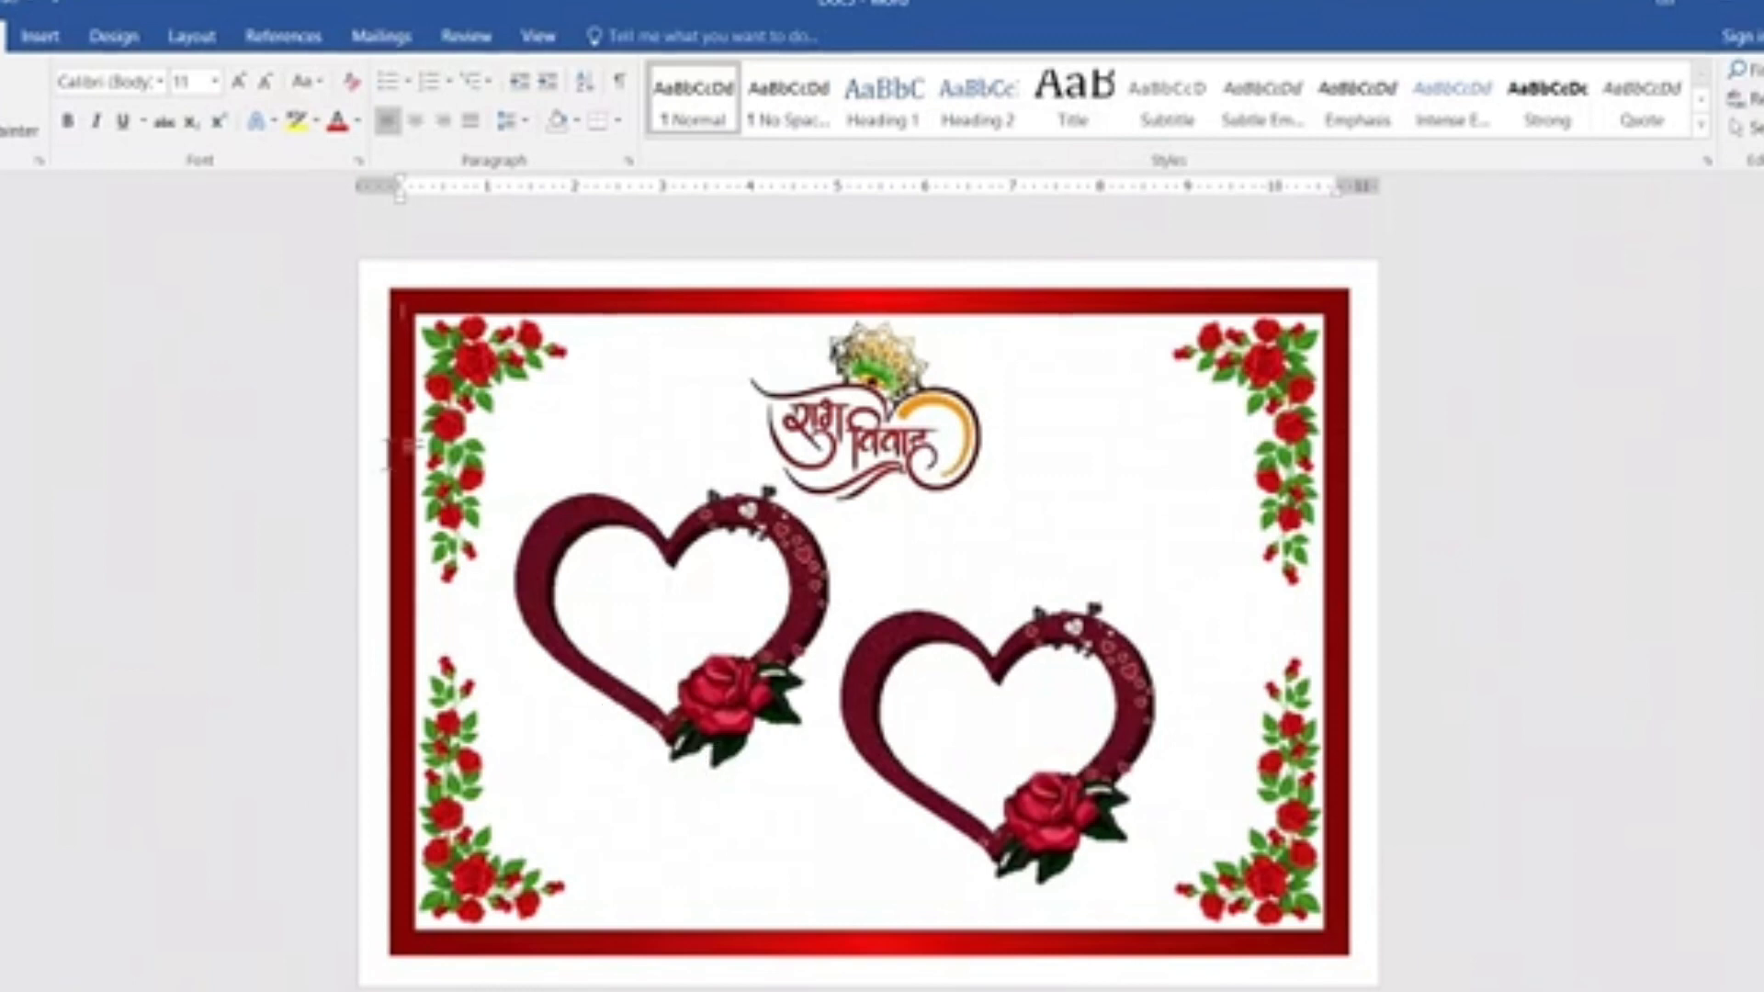
Insert the first "png-clipart-three-men-playing-music-instruments-wedding" picture from the Downloads folder.
left_click(40, 37)
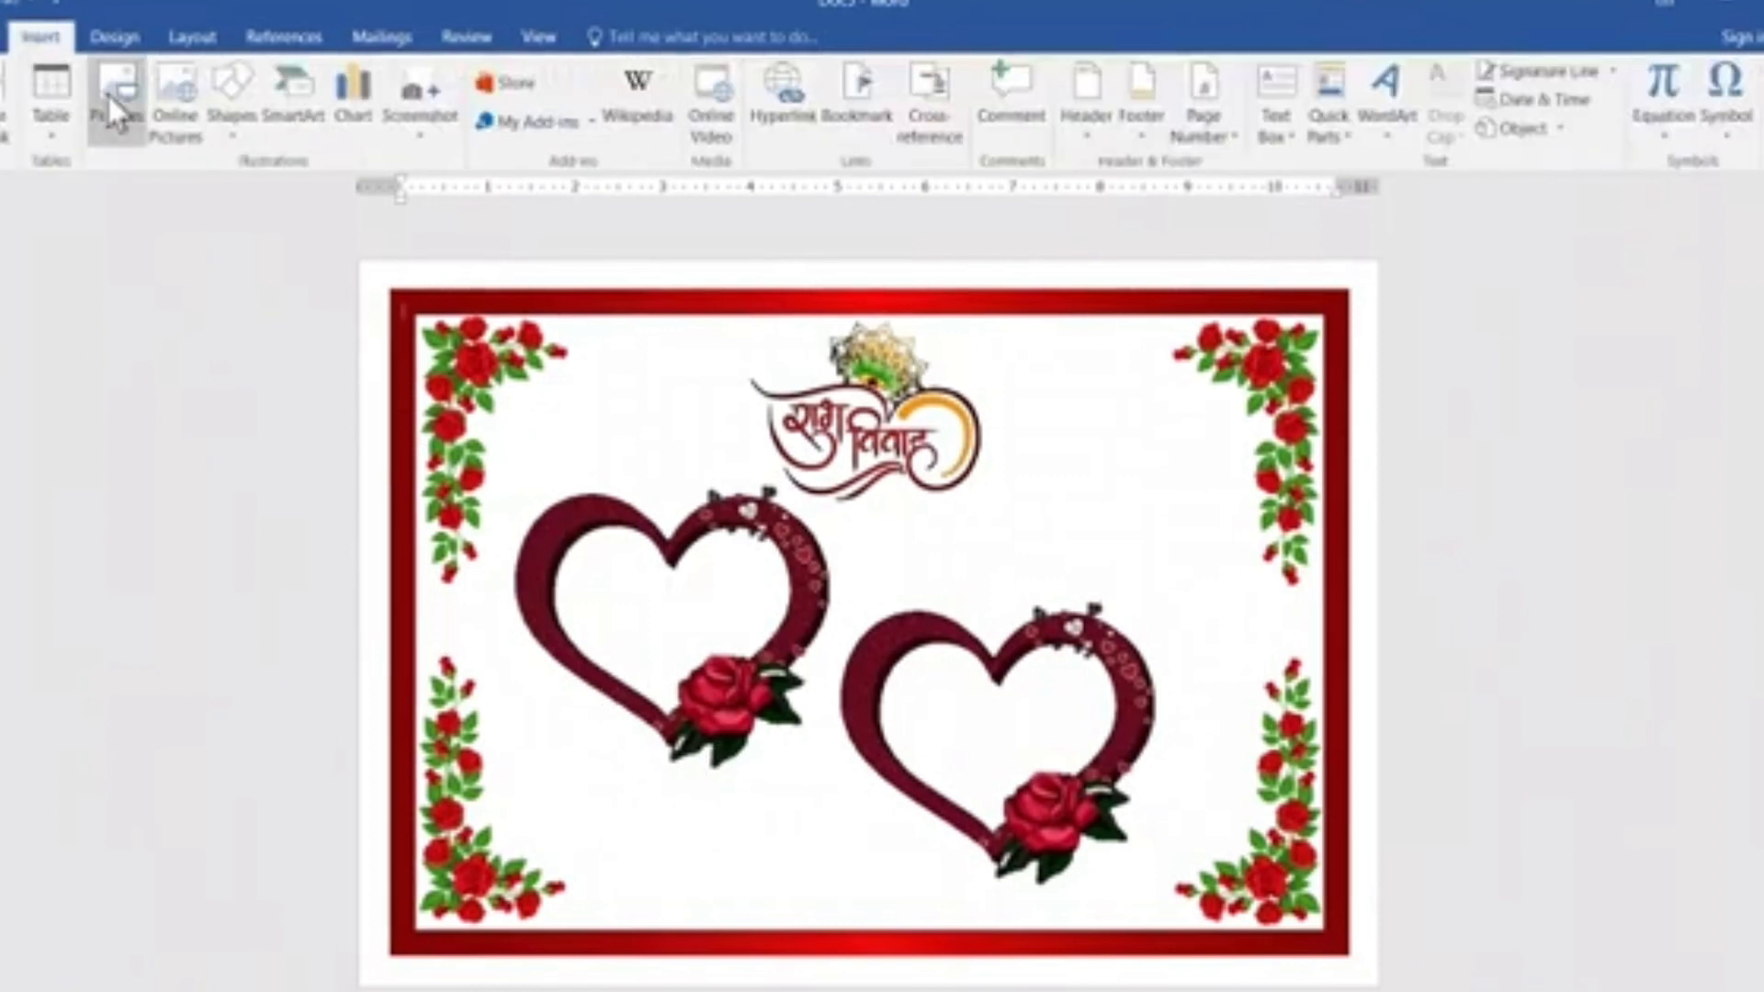
left_click(112, 108)
left_click(213, 301)
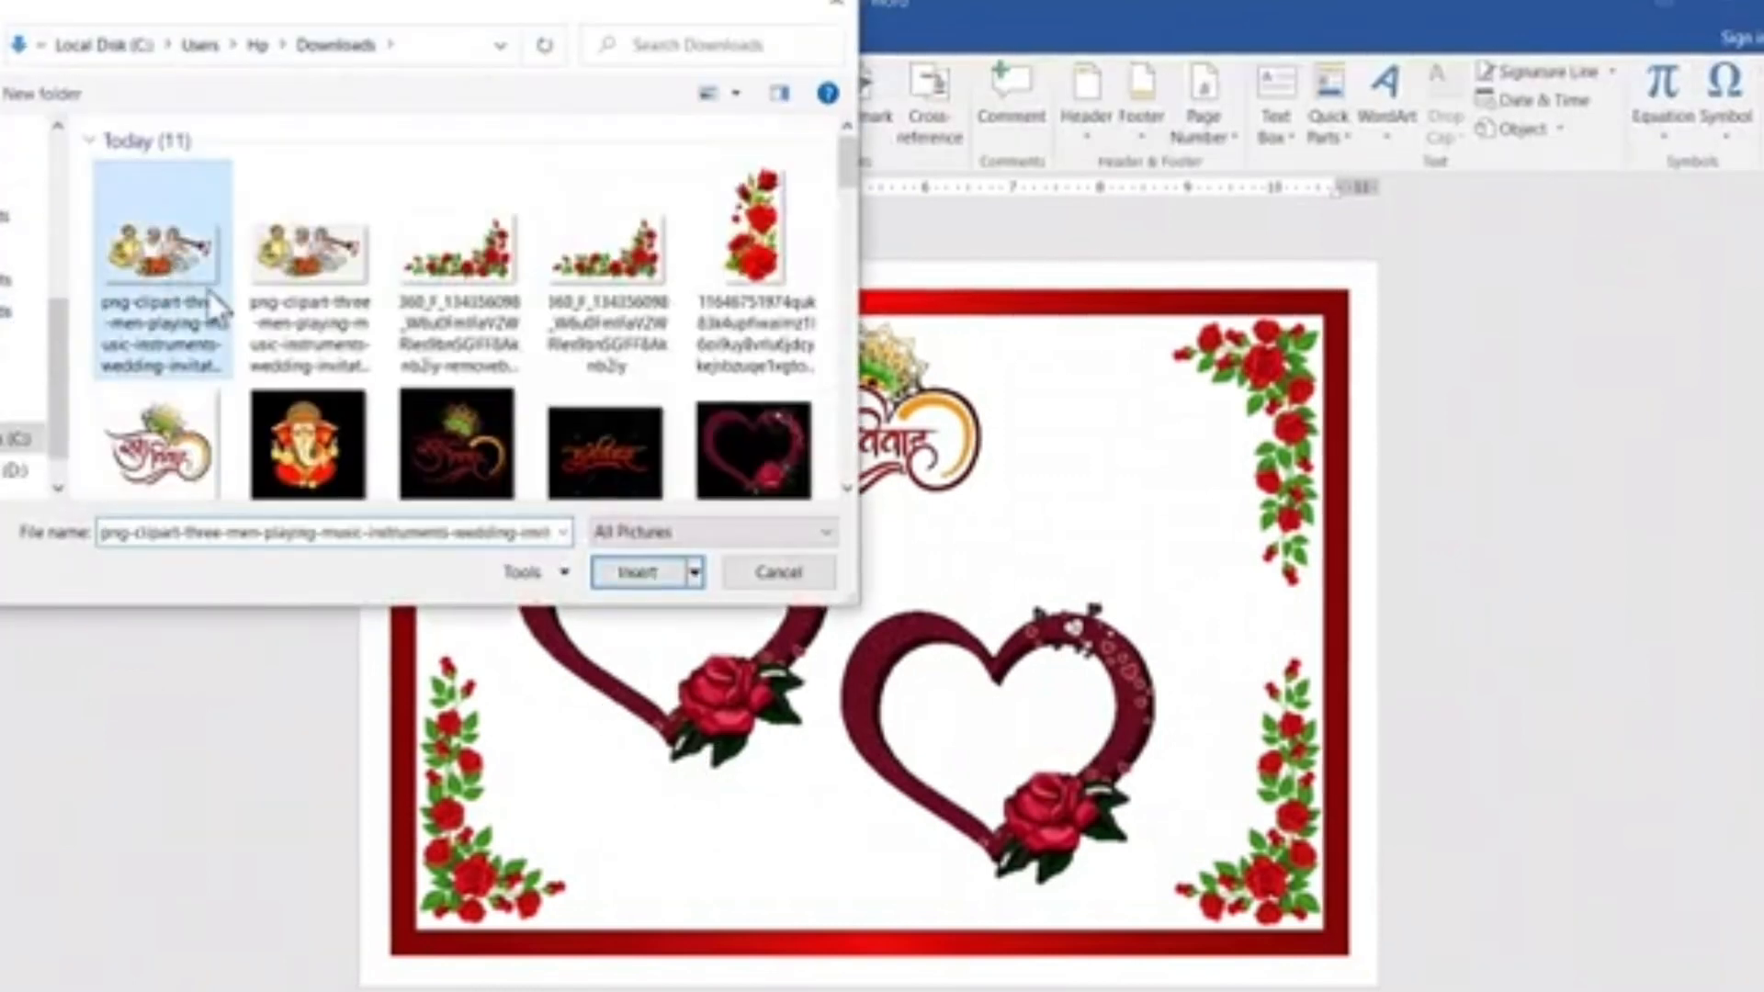
left_click(636, 572)
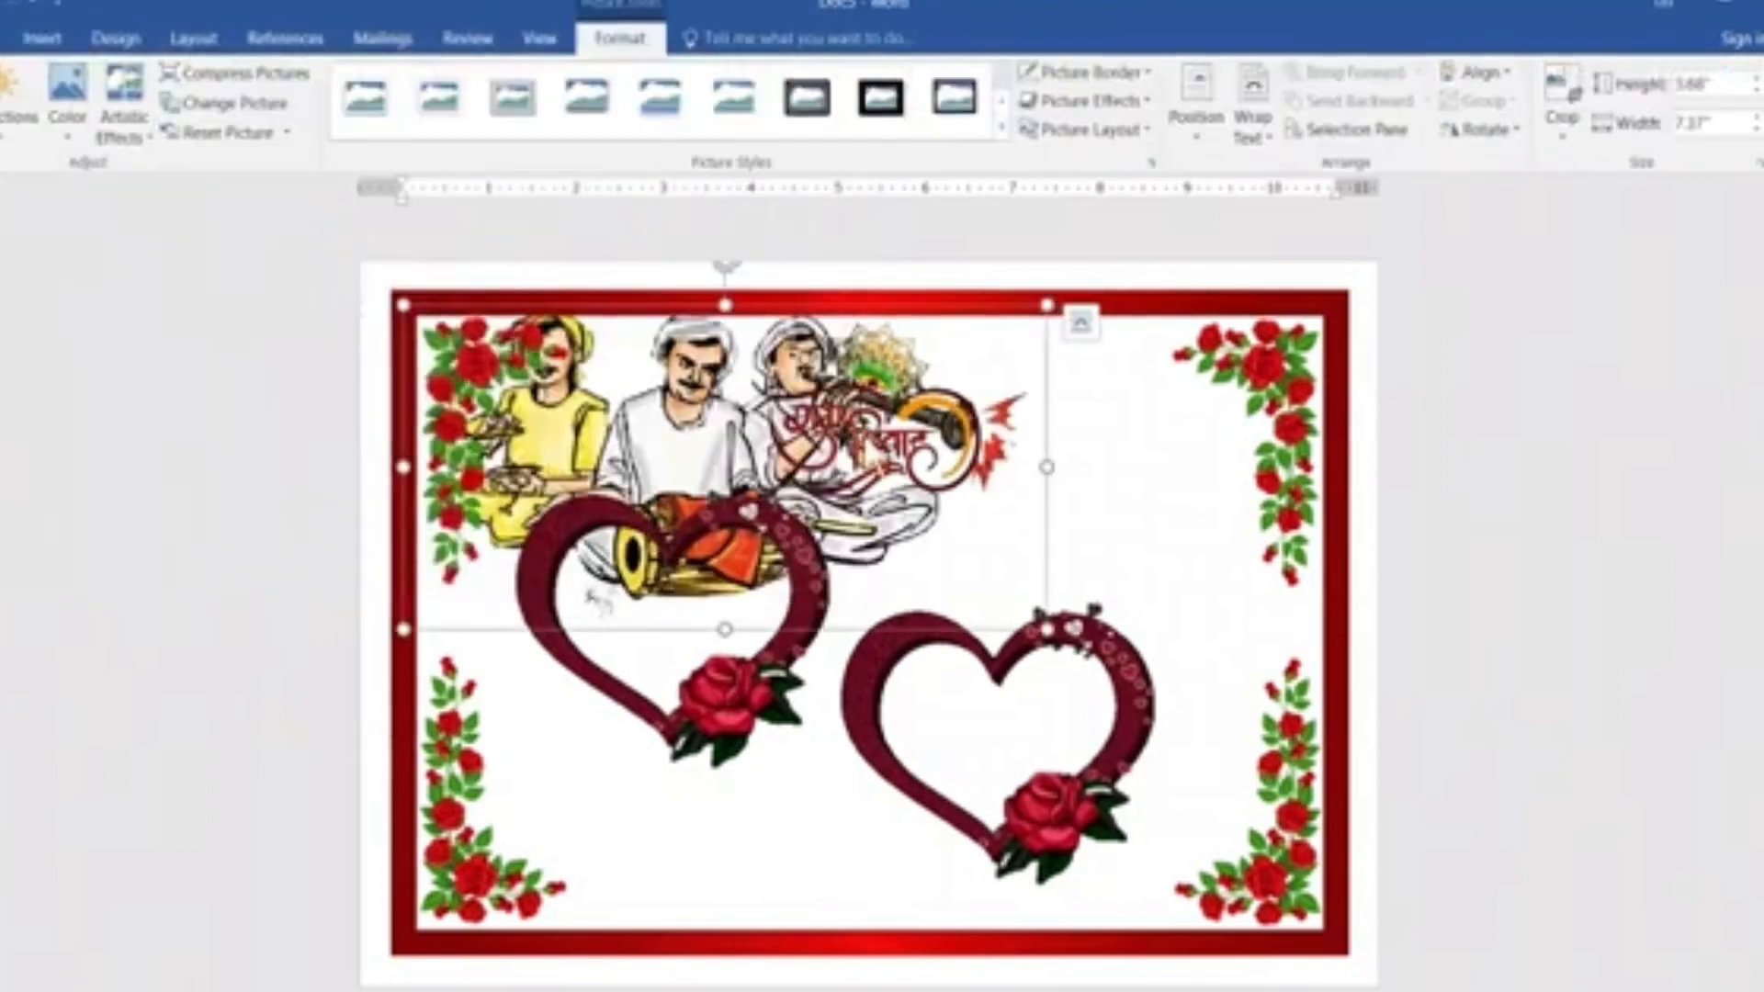
Set the musicians picture's text wrapping to In Front of Text and move it to the lower part of the page.
left_click(1255, 108)
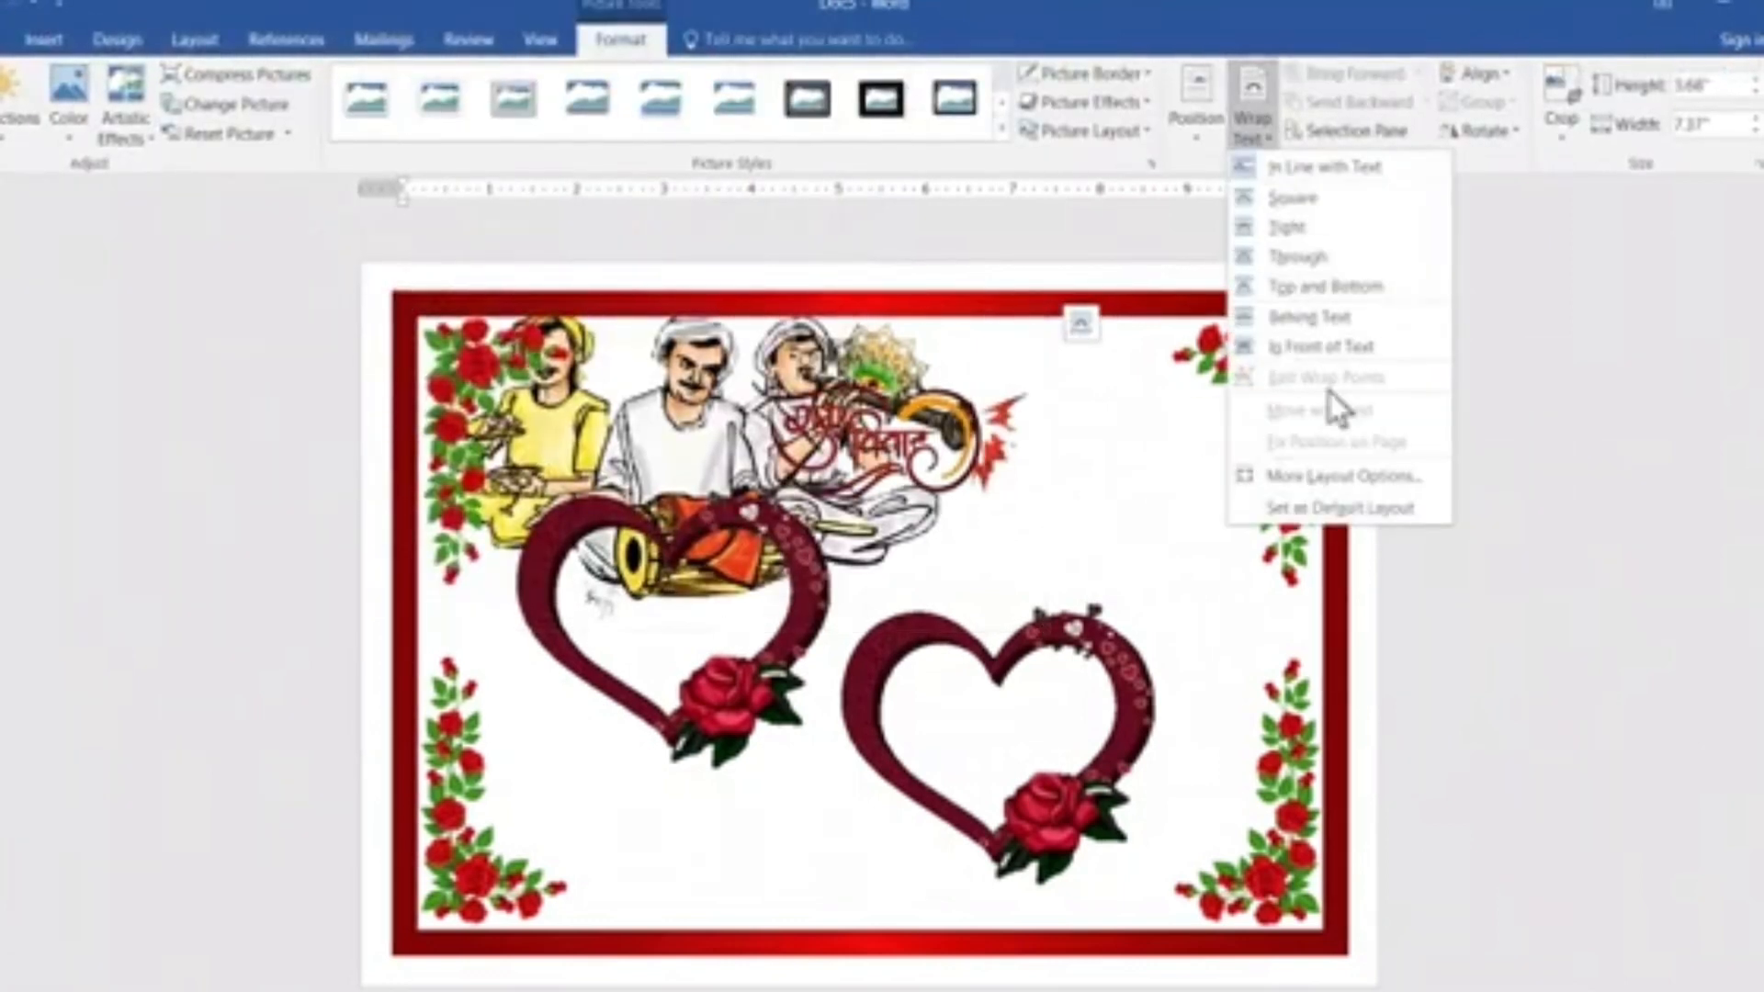
left_click(1354, 337)
left_click_drag(600, 426, 613, 548)
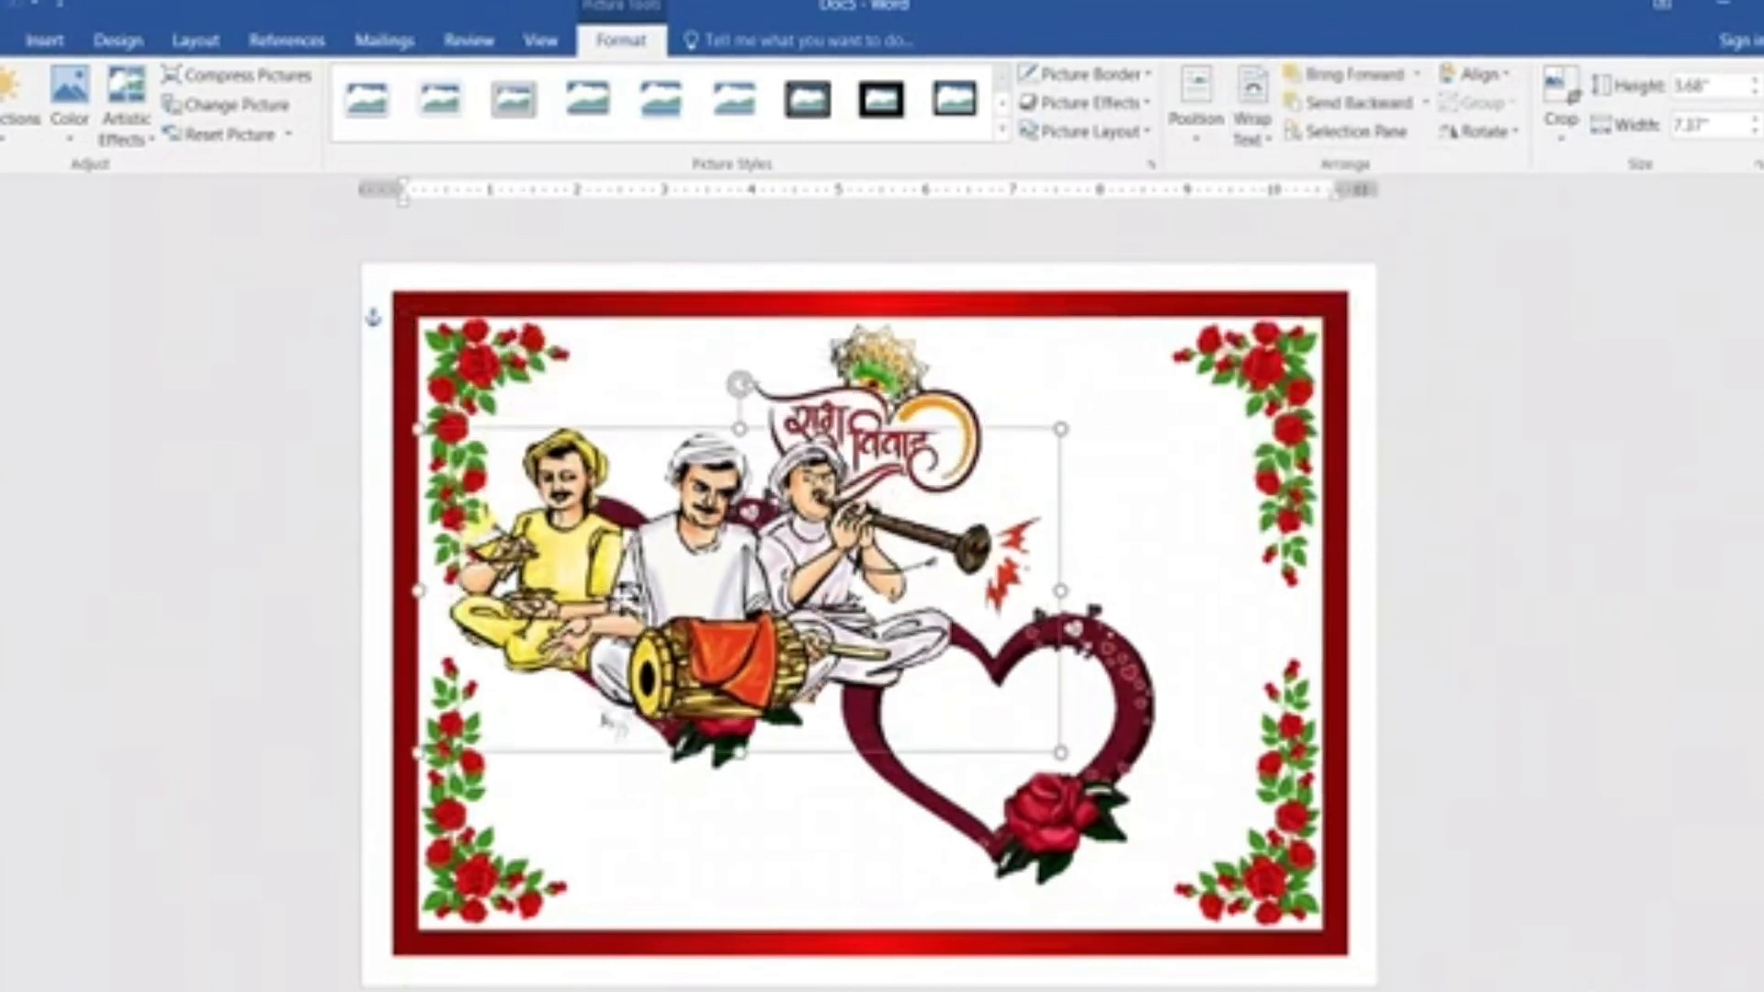
left_click_drag(634, 464, 718, 658)
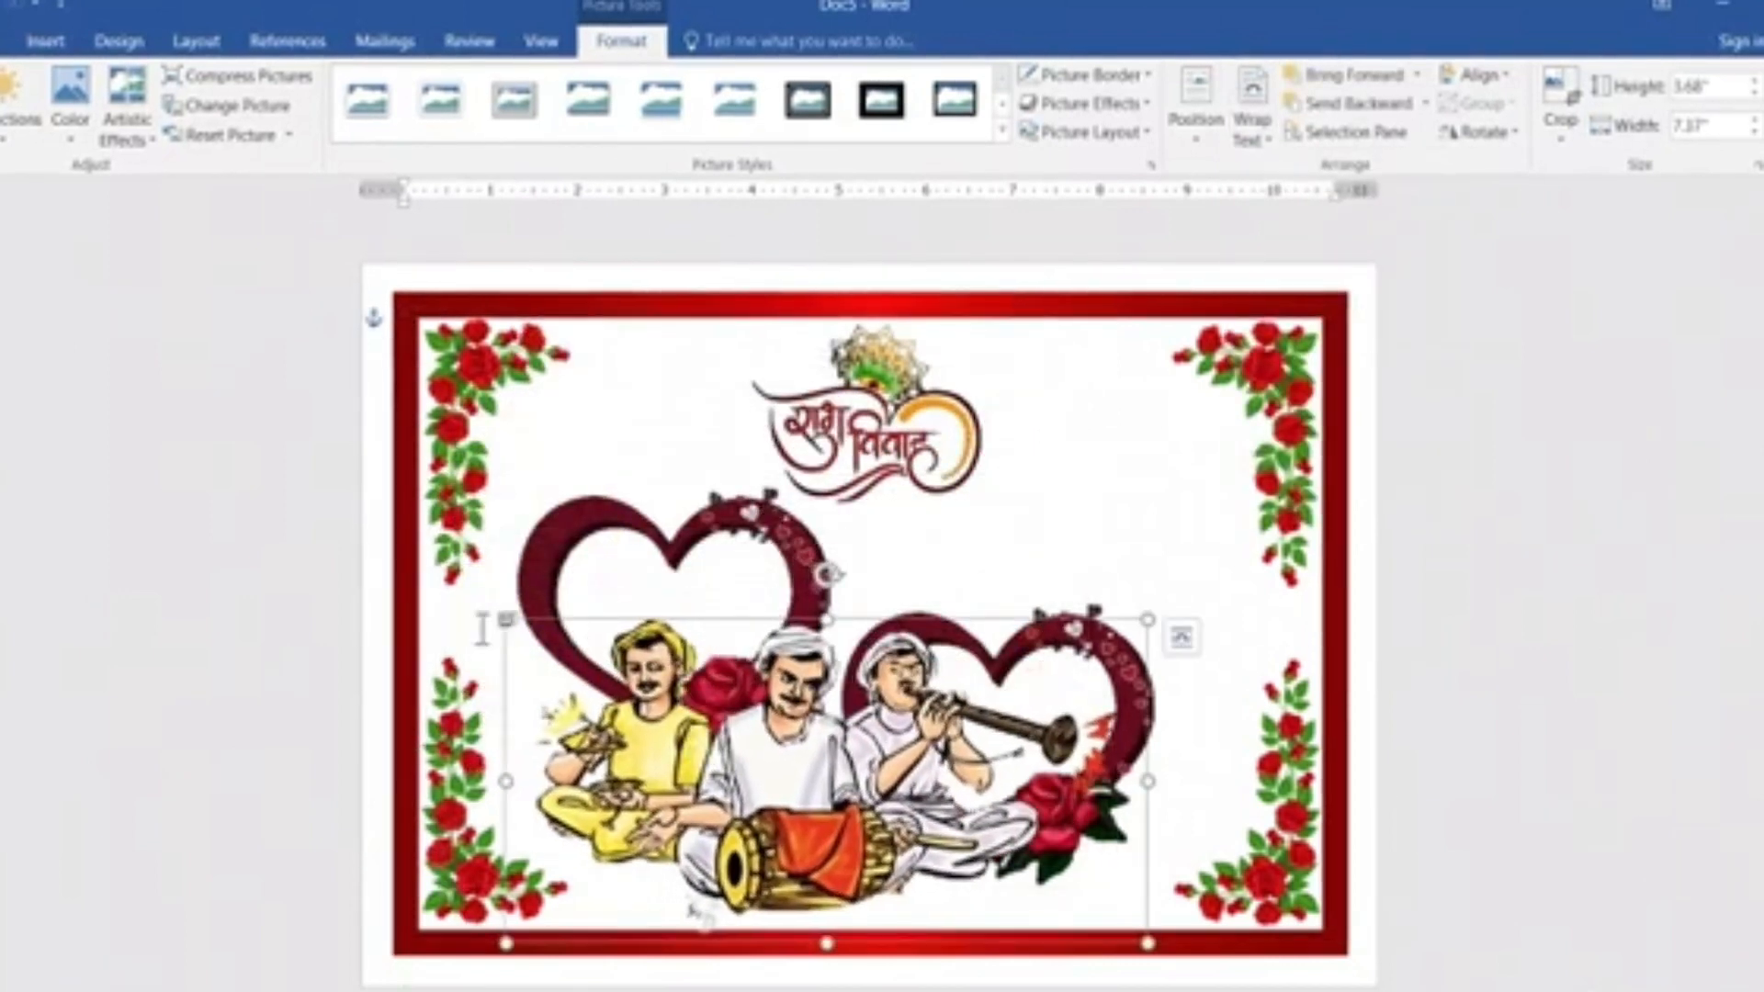
Shrink the musicians picture to about 1.91" by 3.83" and move it below the left heart.
left_click_drag(504, 617, 678, 706)
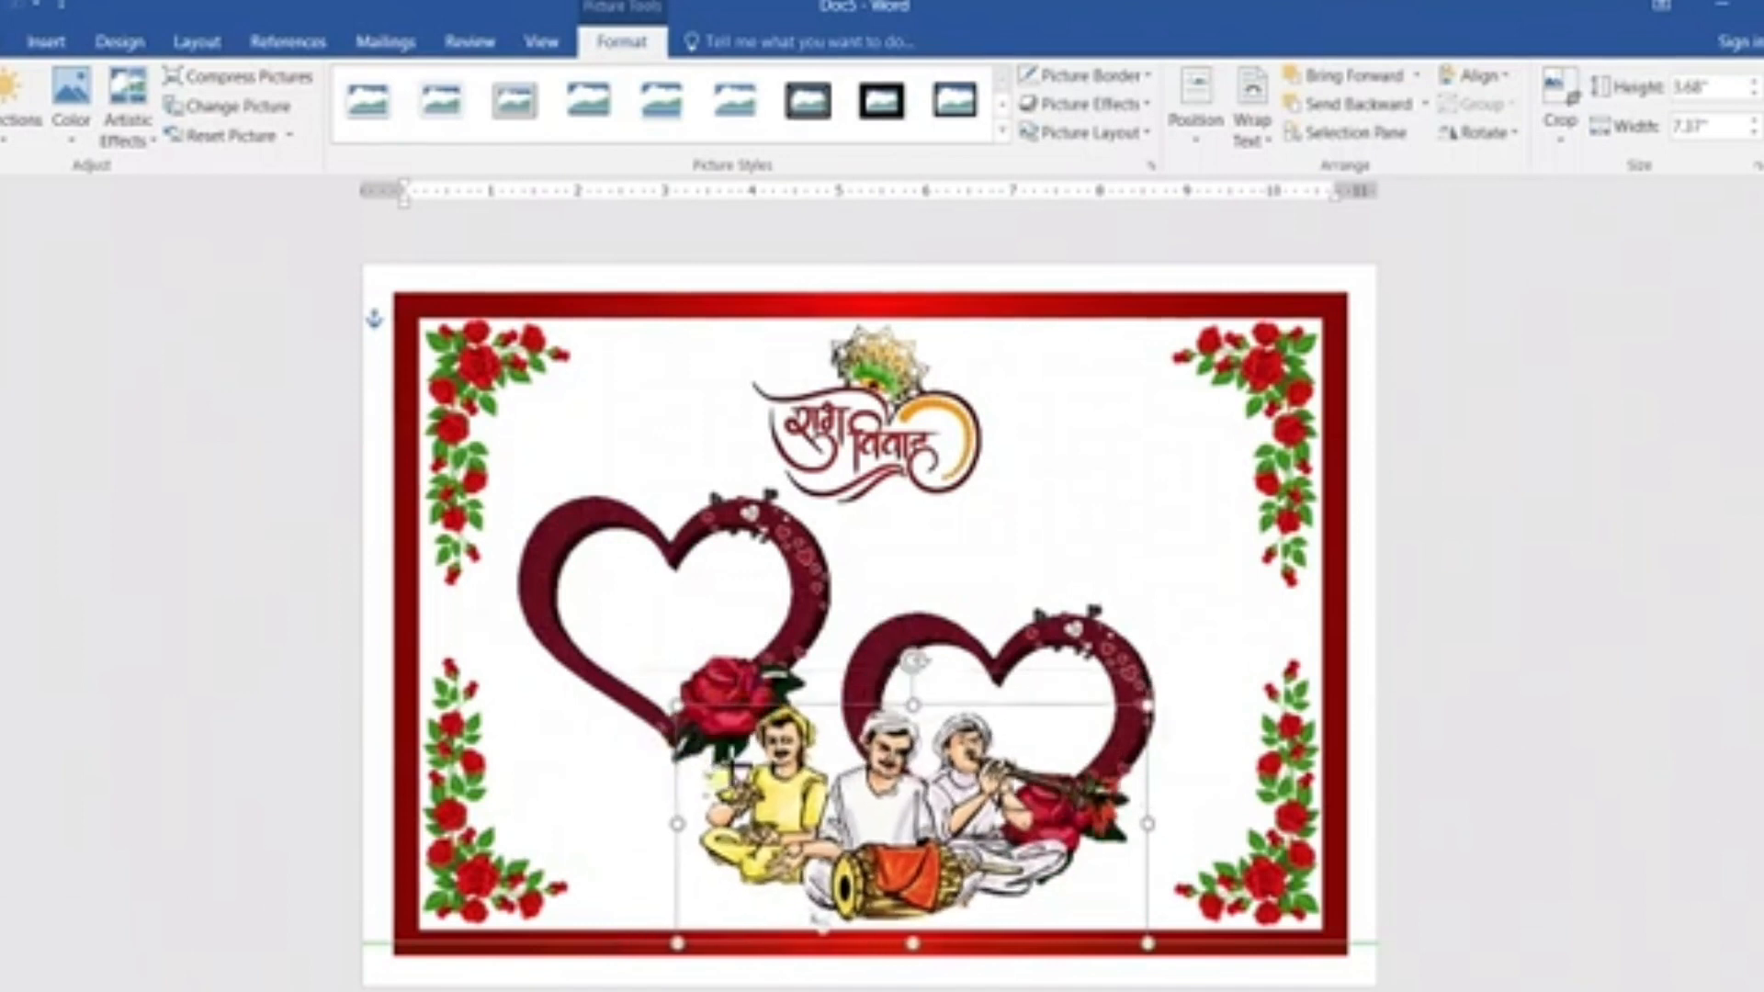
left_click_drag(898, 835, 713, 852)
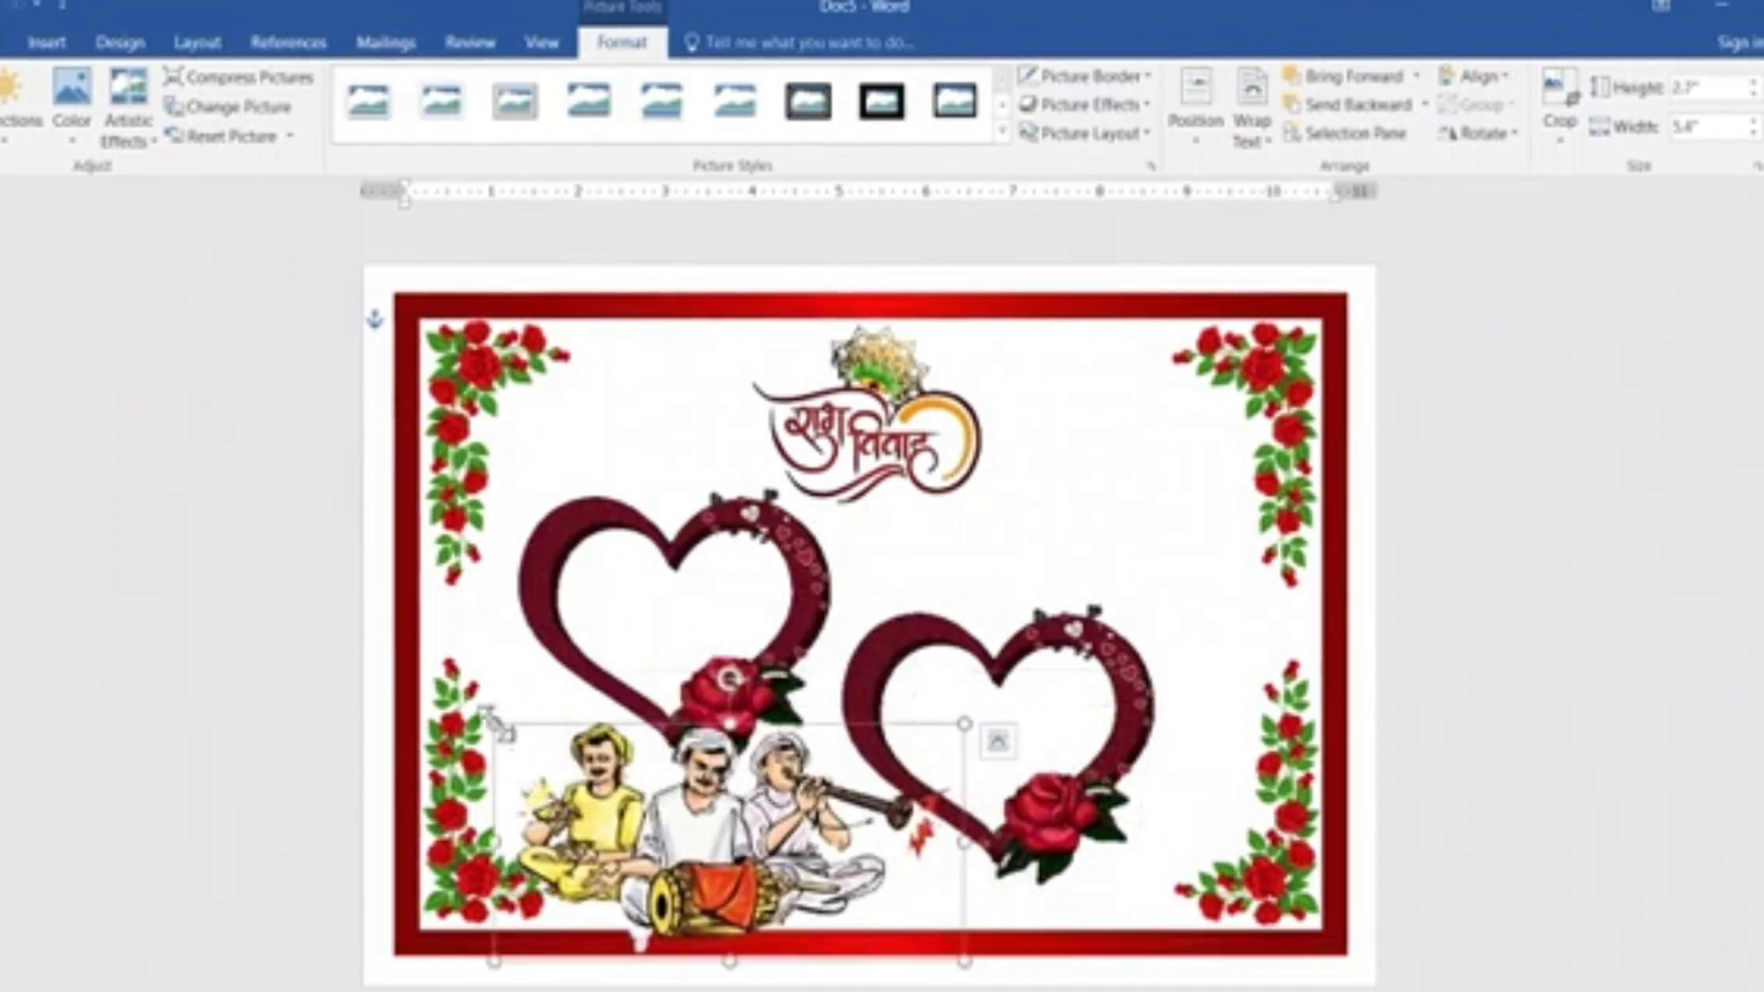
left_click_drag(496, 723, 631, 792)
left_click_drag(761, 861, 691, 843)
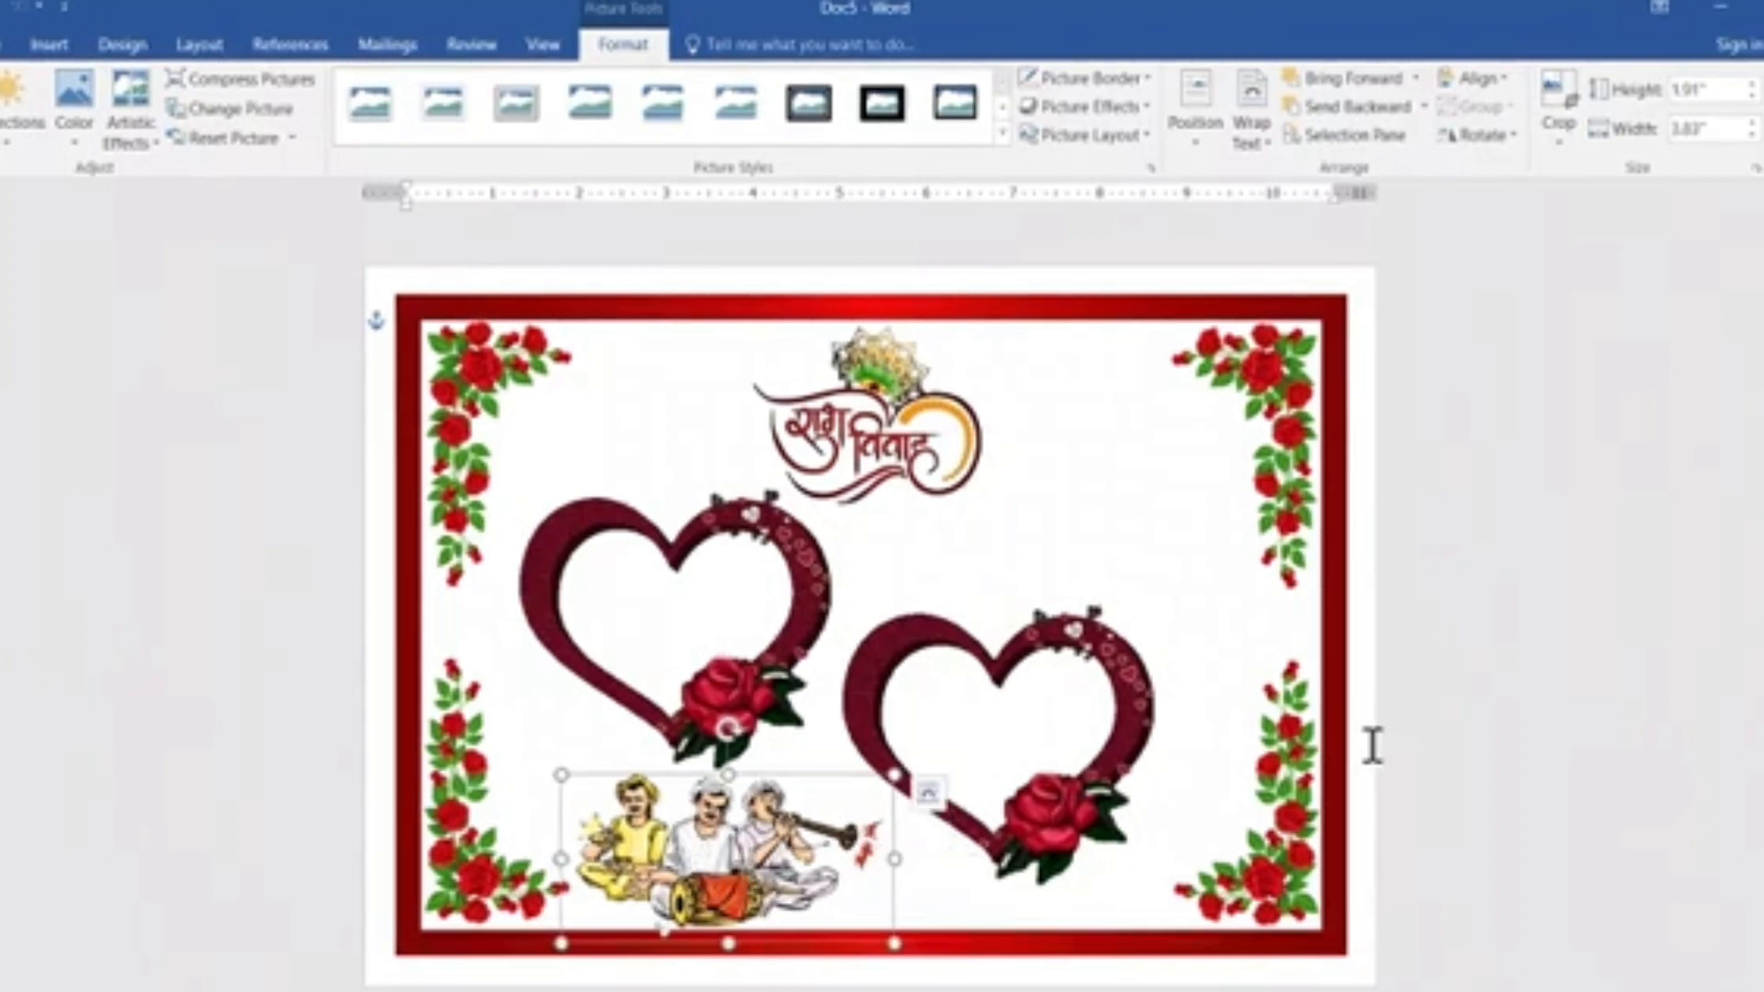
Shrink the musicians picture slightly more and adjust its position between the lower-left roses and the right heart.
left_click(1419, 658)
left_click(564, 779)
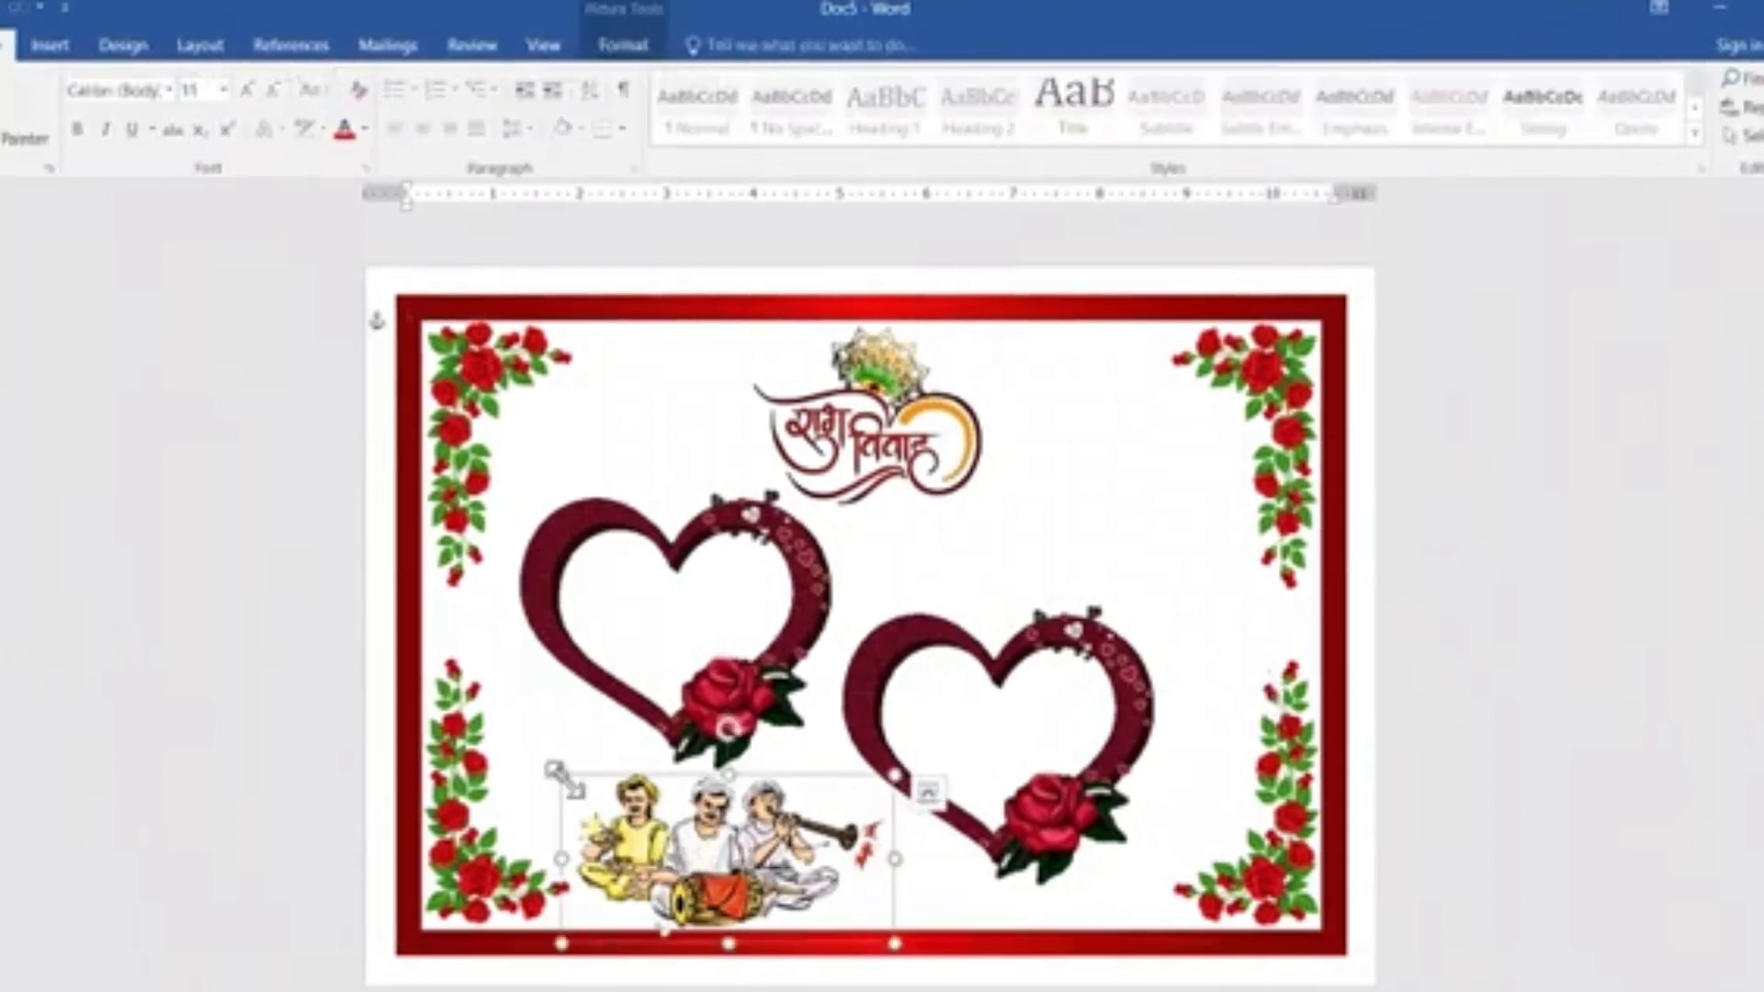
left_click_drag(564, 779, 597, 792)
left_click_drag(714, 830, 697, 826)
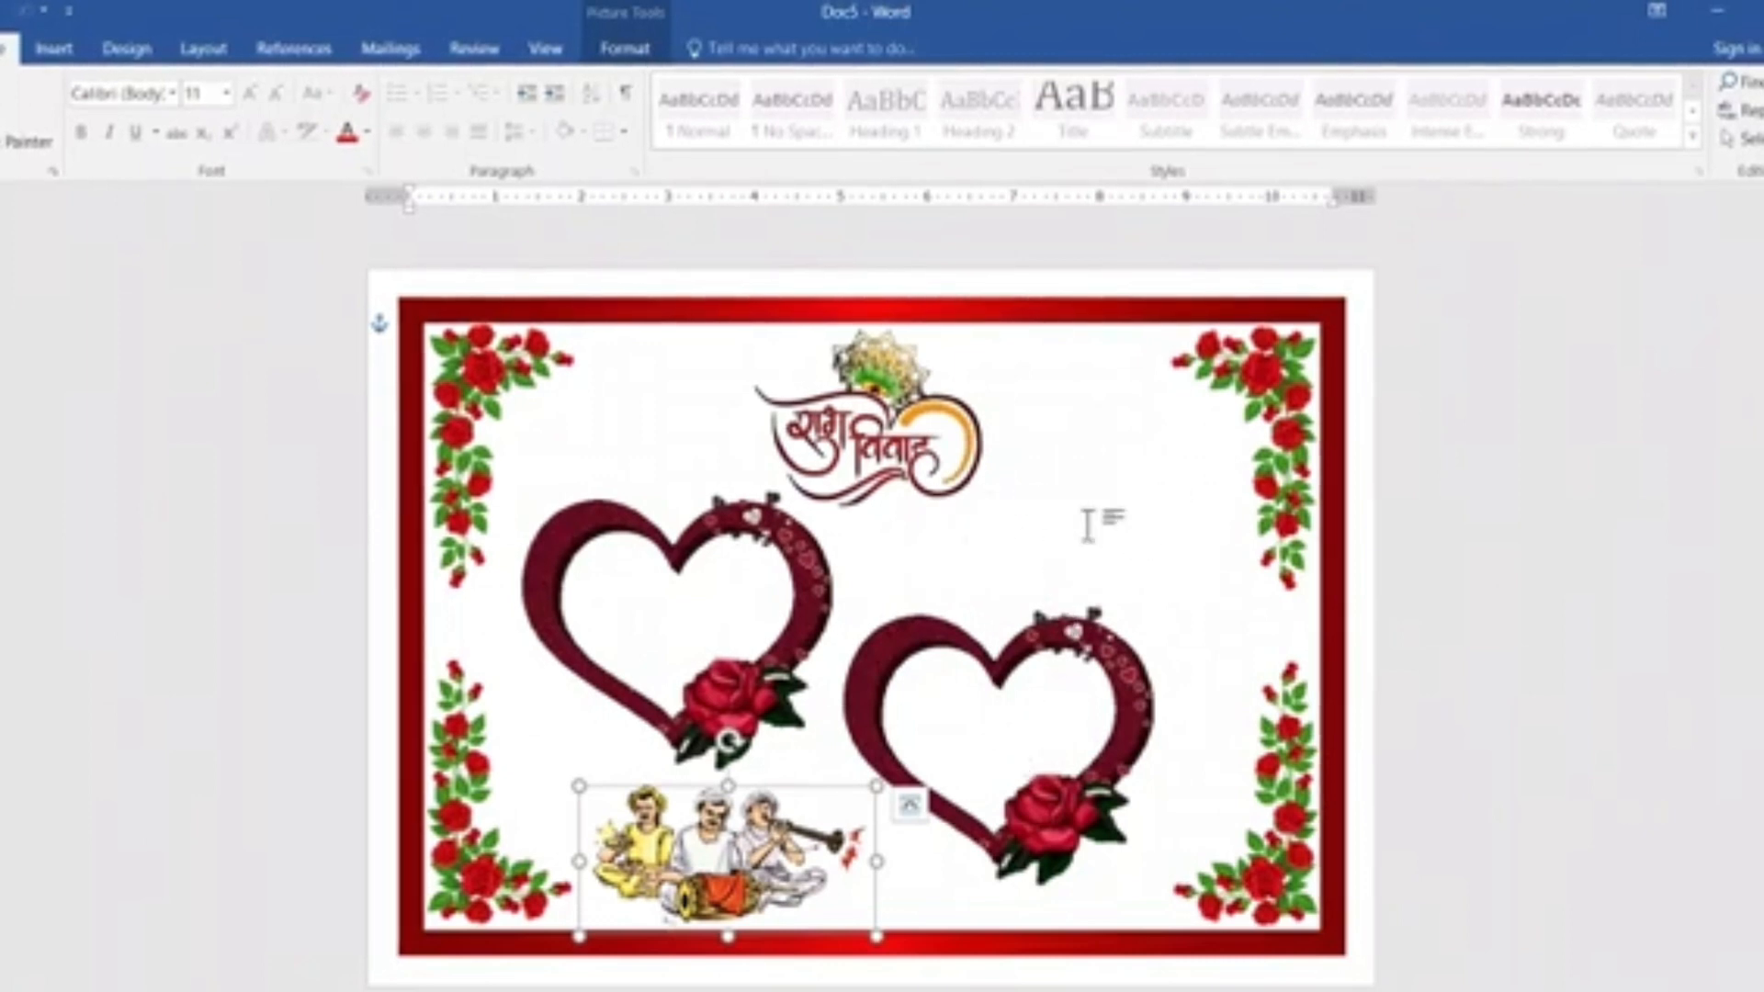
left_click(1442, 568)
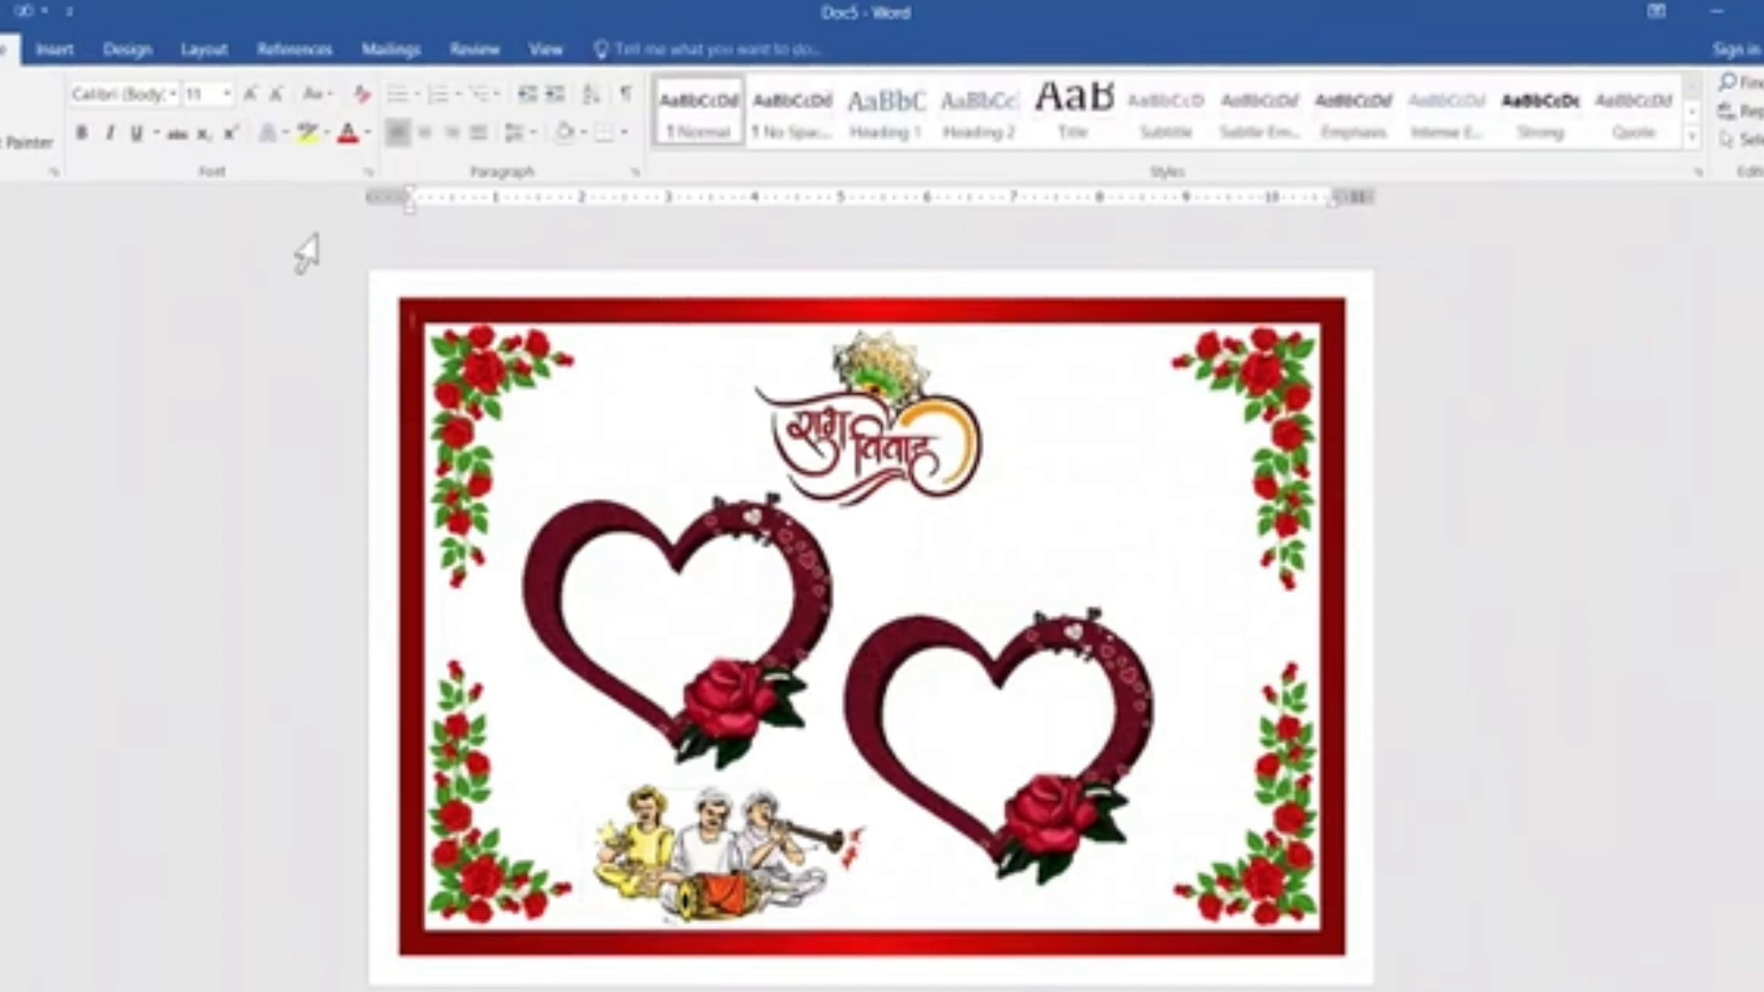
Insert WordArt in the light-blue outlined style and place it above the right heart, beside the logo's lower edge.
left_click(61, 55)
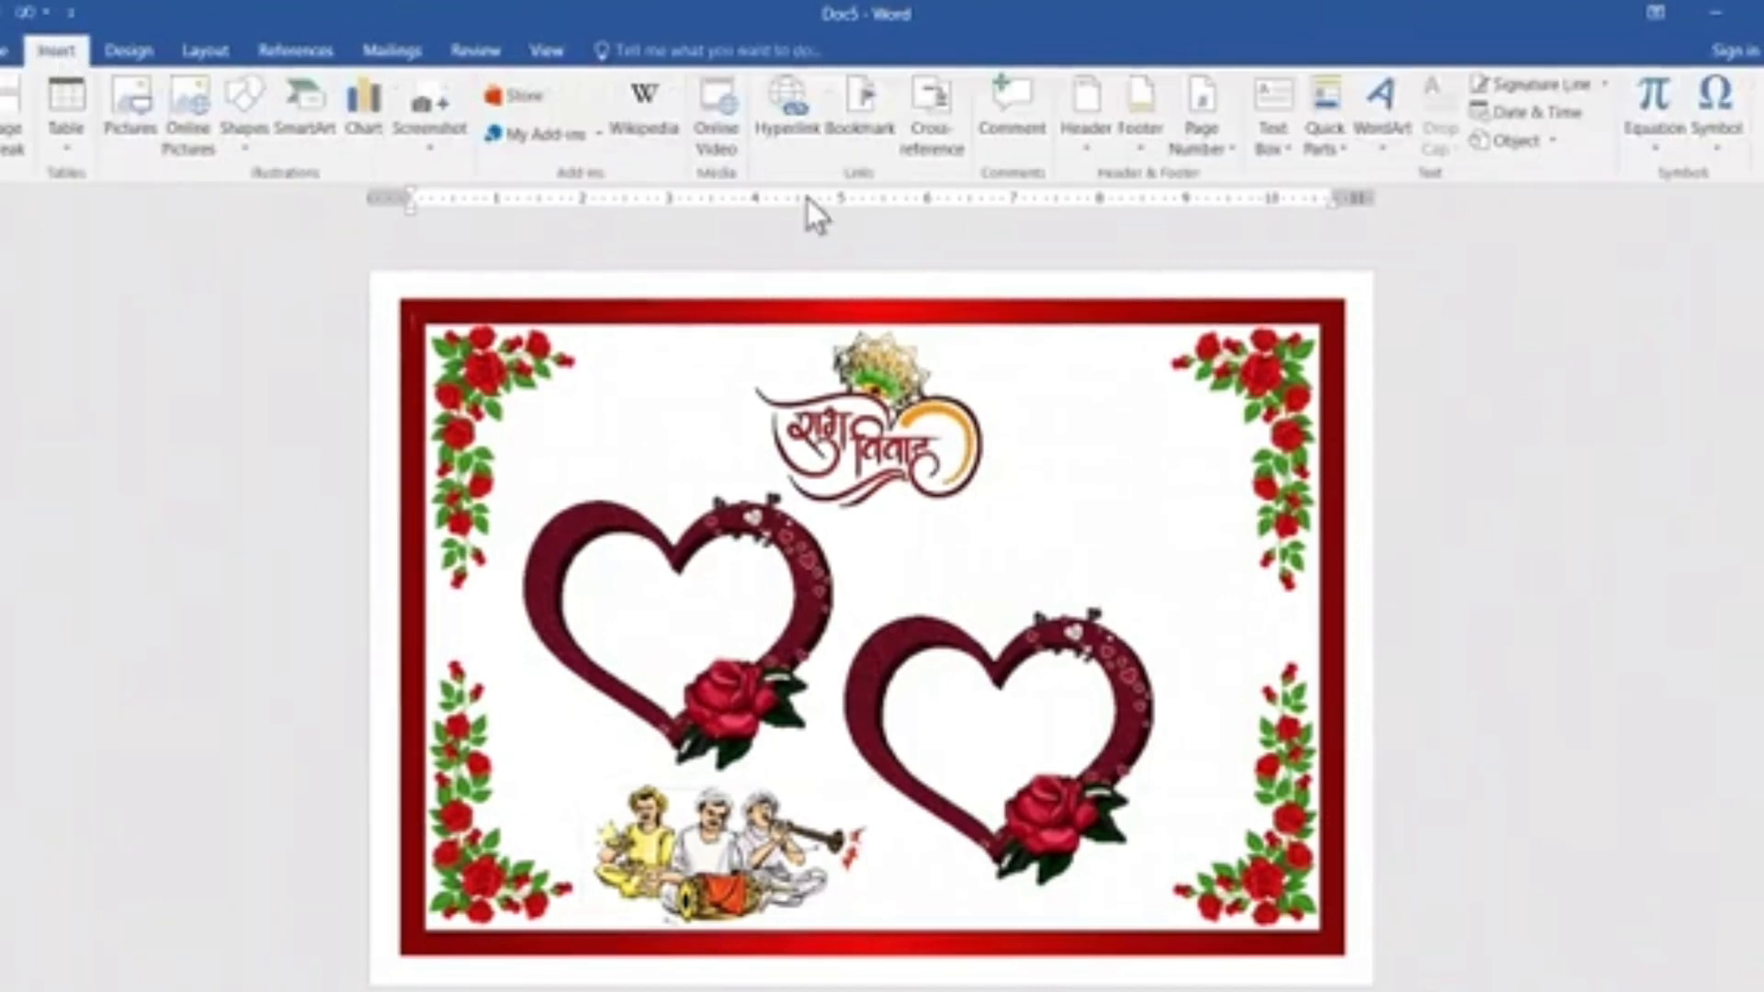
left_click(1381, 128)
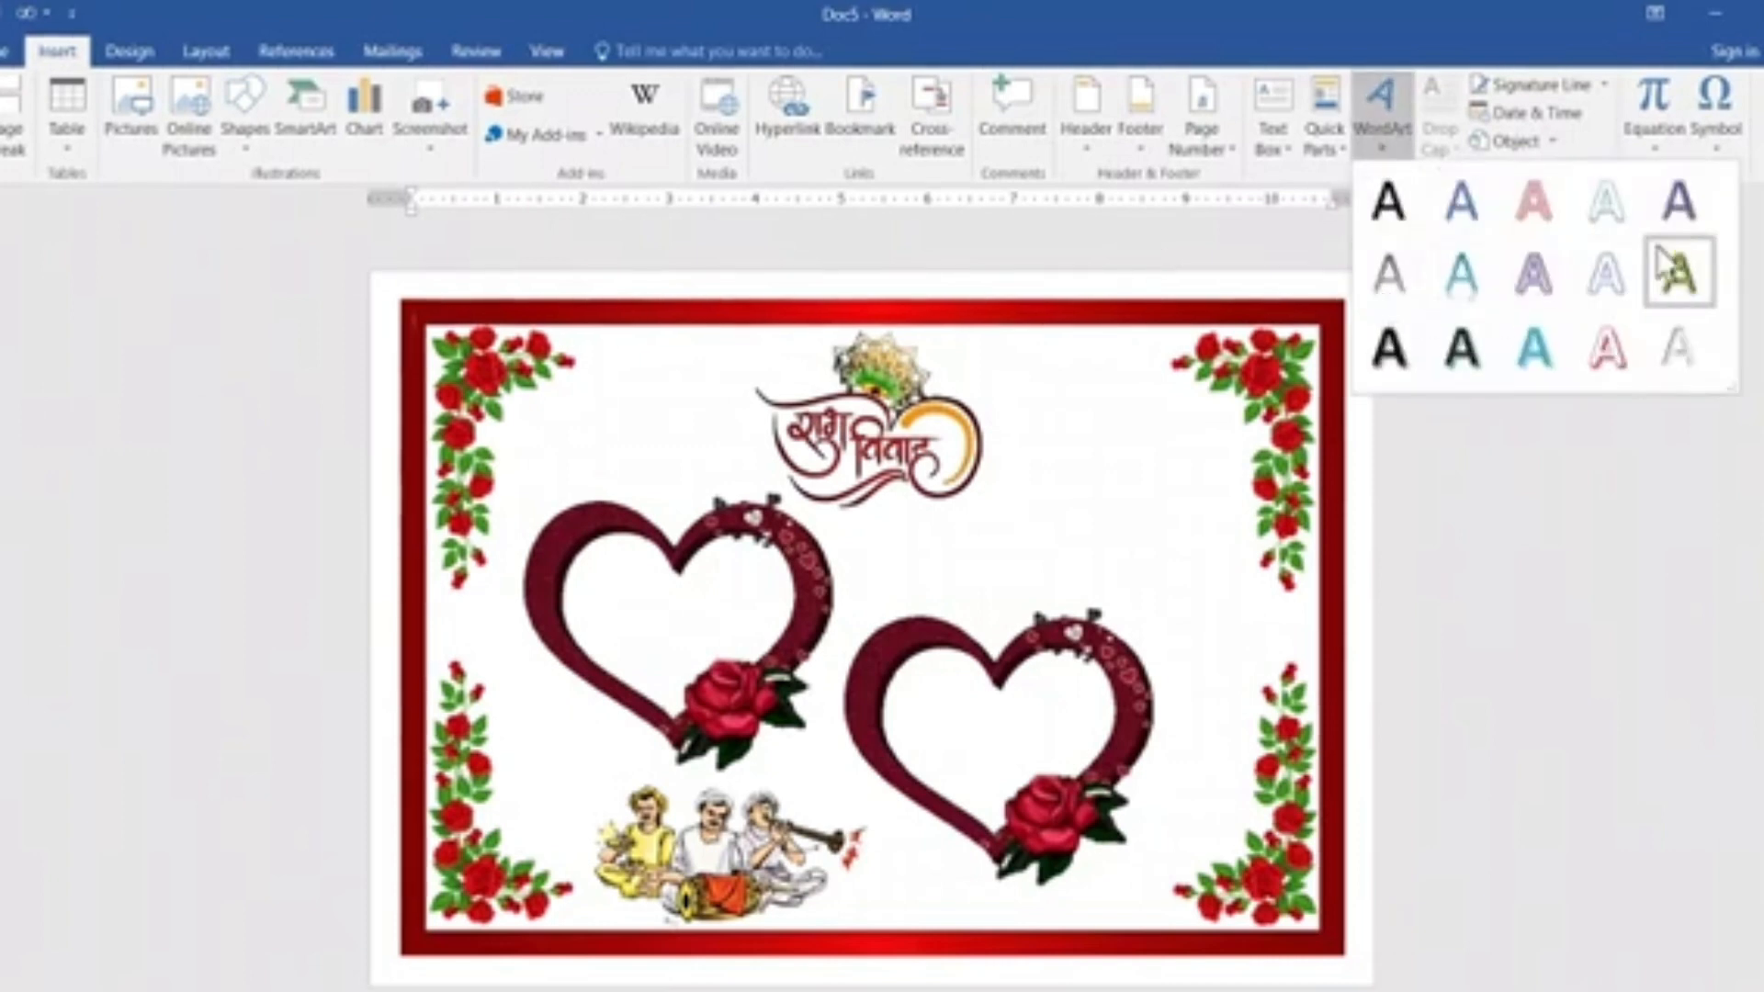
left_click(1623, 289)
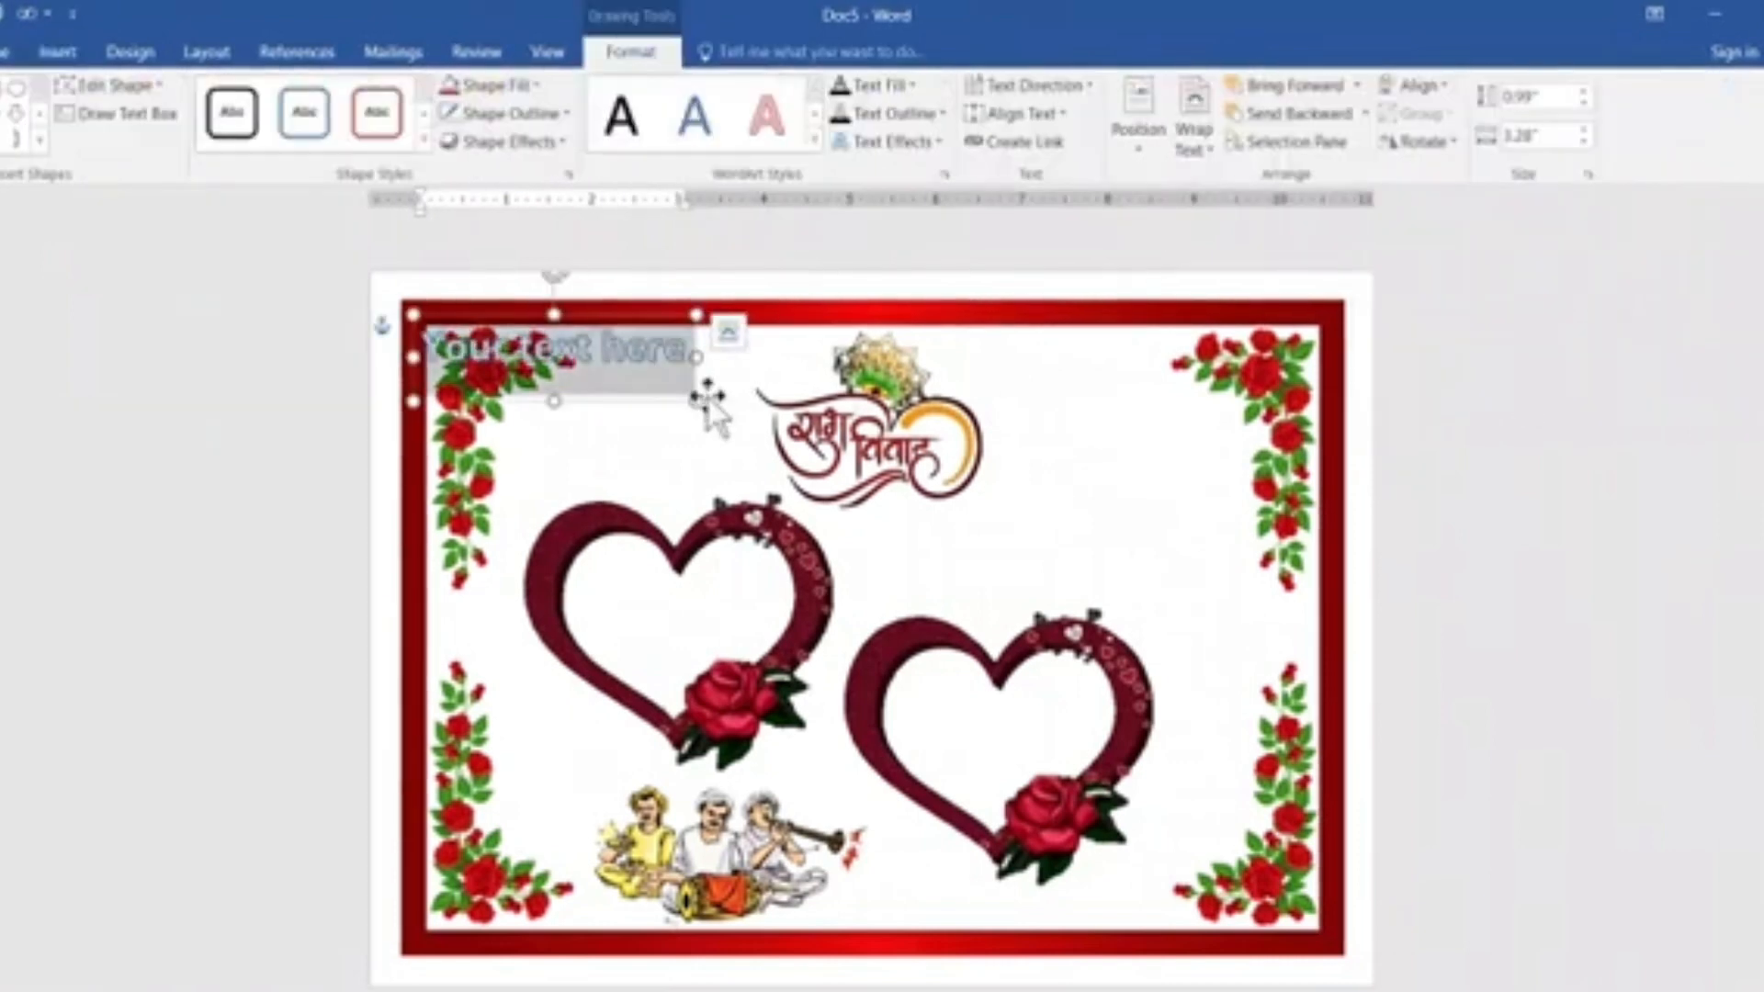
left_click_drag(779, 491, 1122, 591)
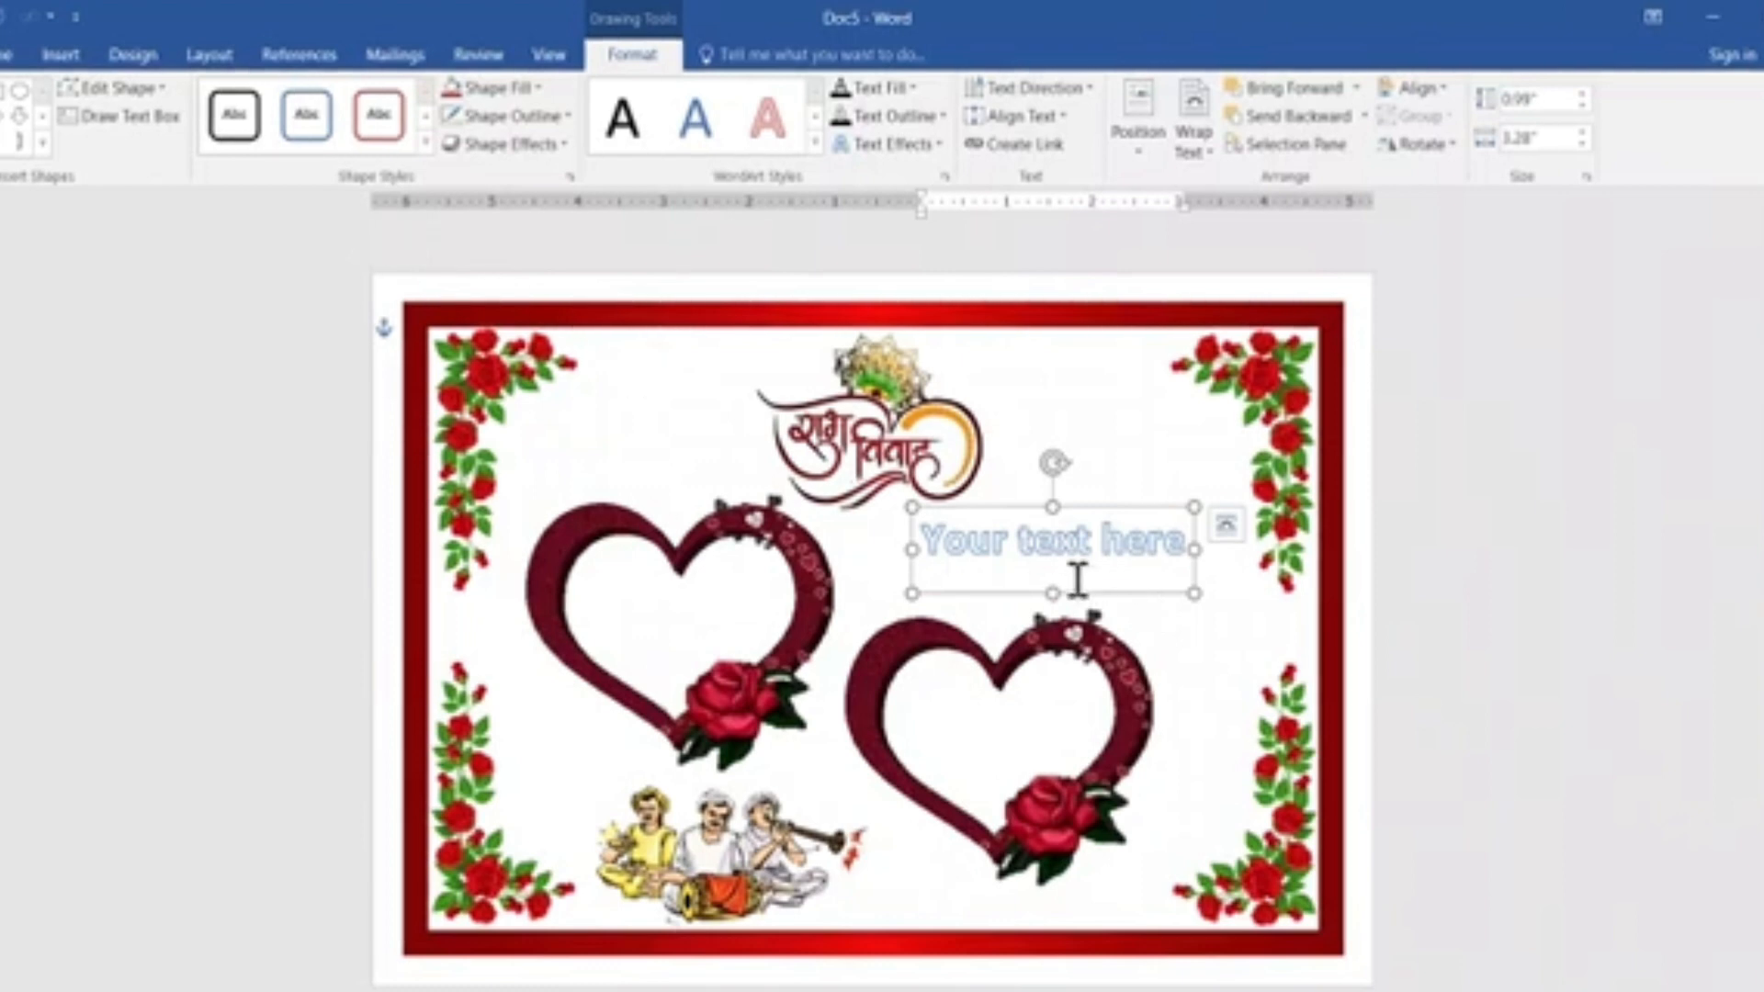
Change the WordArt text's font to Kruti Dev 180.
left_click(13, 55)
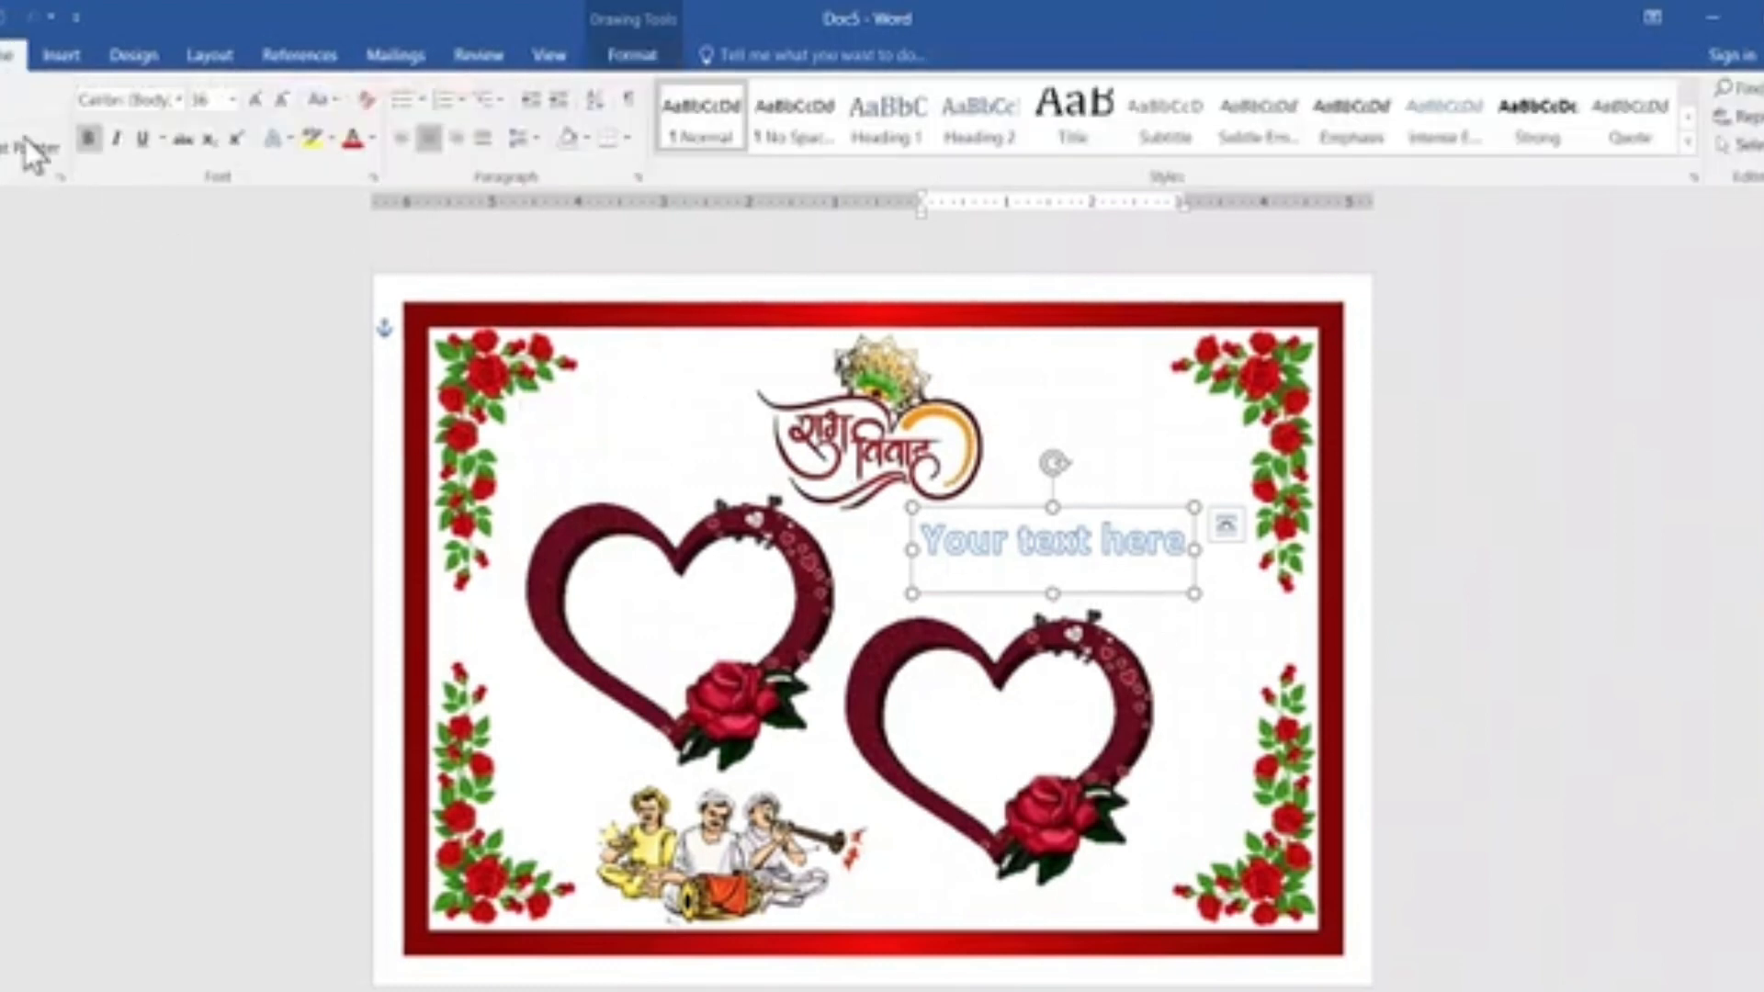
left_click(179, 99)
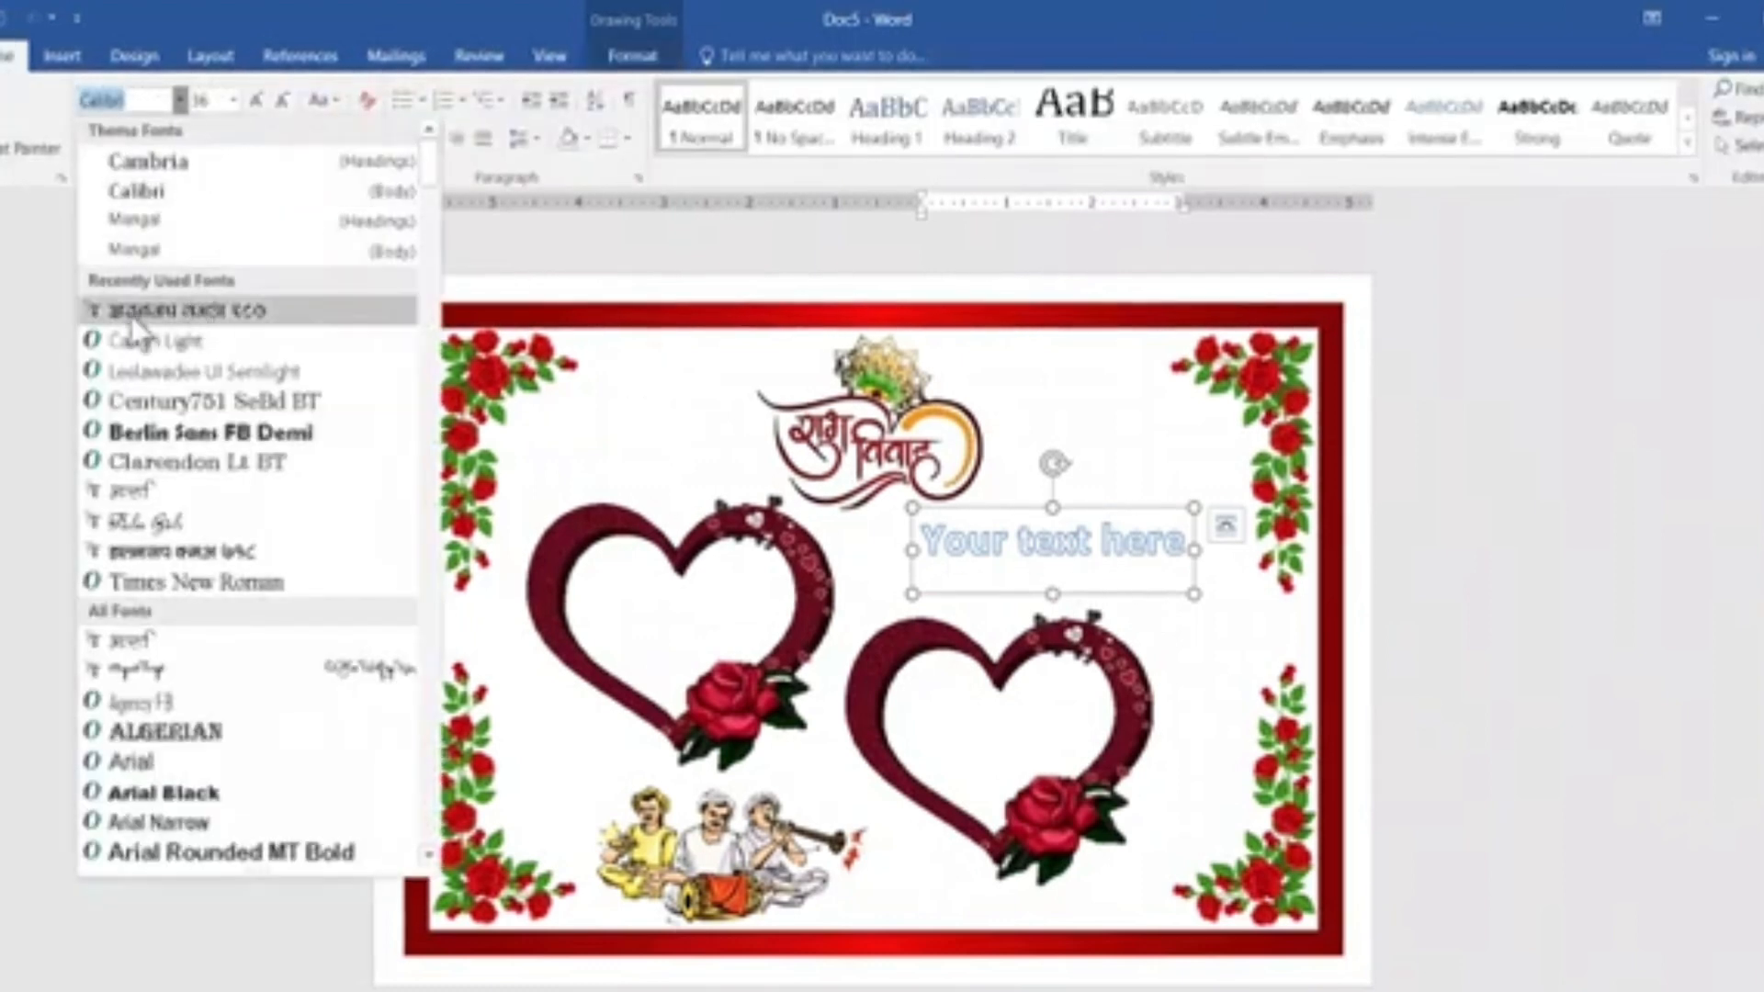
left_click(252, 312)
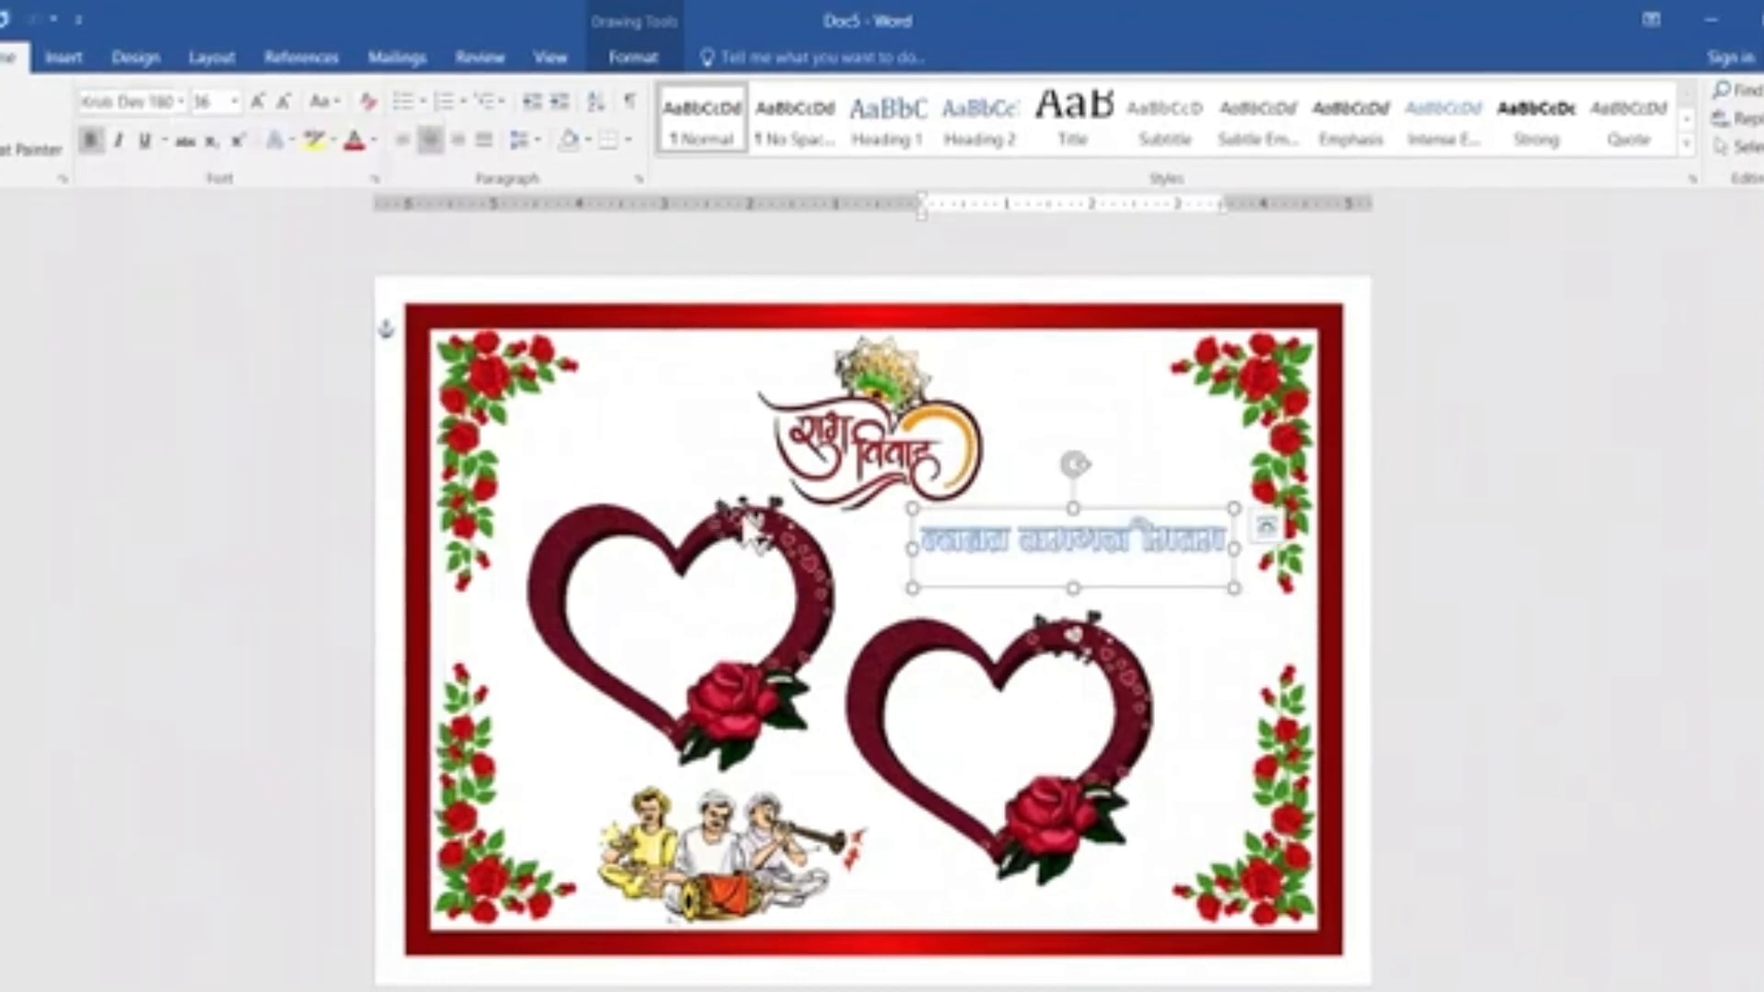
Replace the WordArt placeholder text with the Hindi word दिनांक.
left_click_drag(923, 549, 1212, 560)
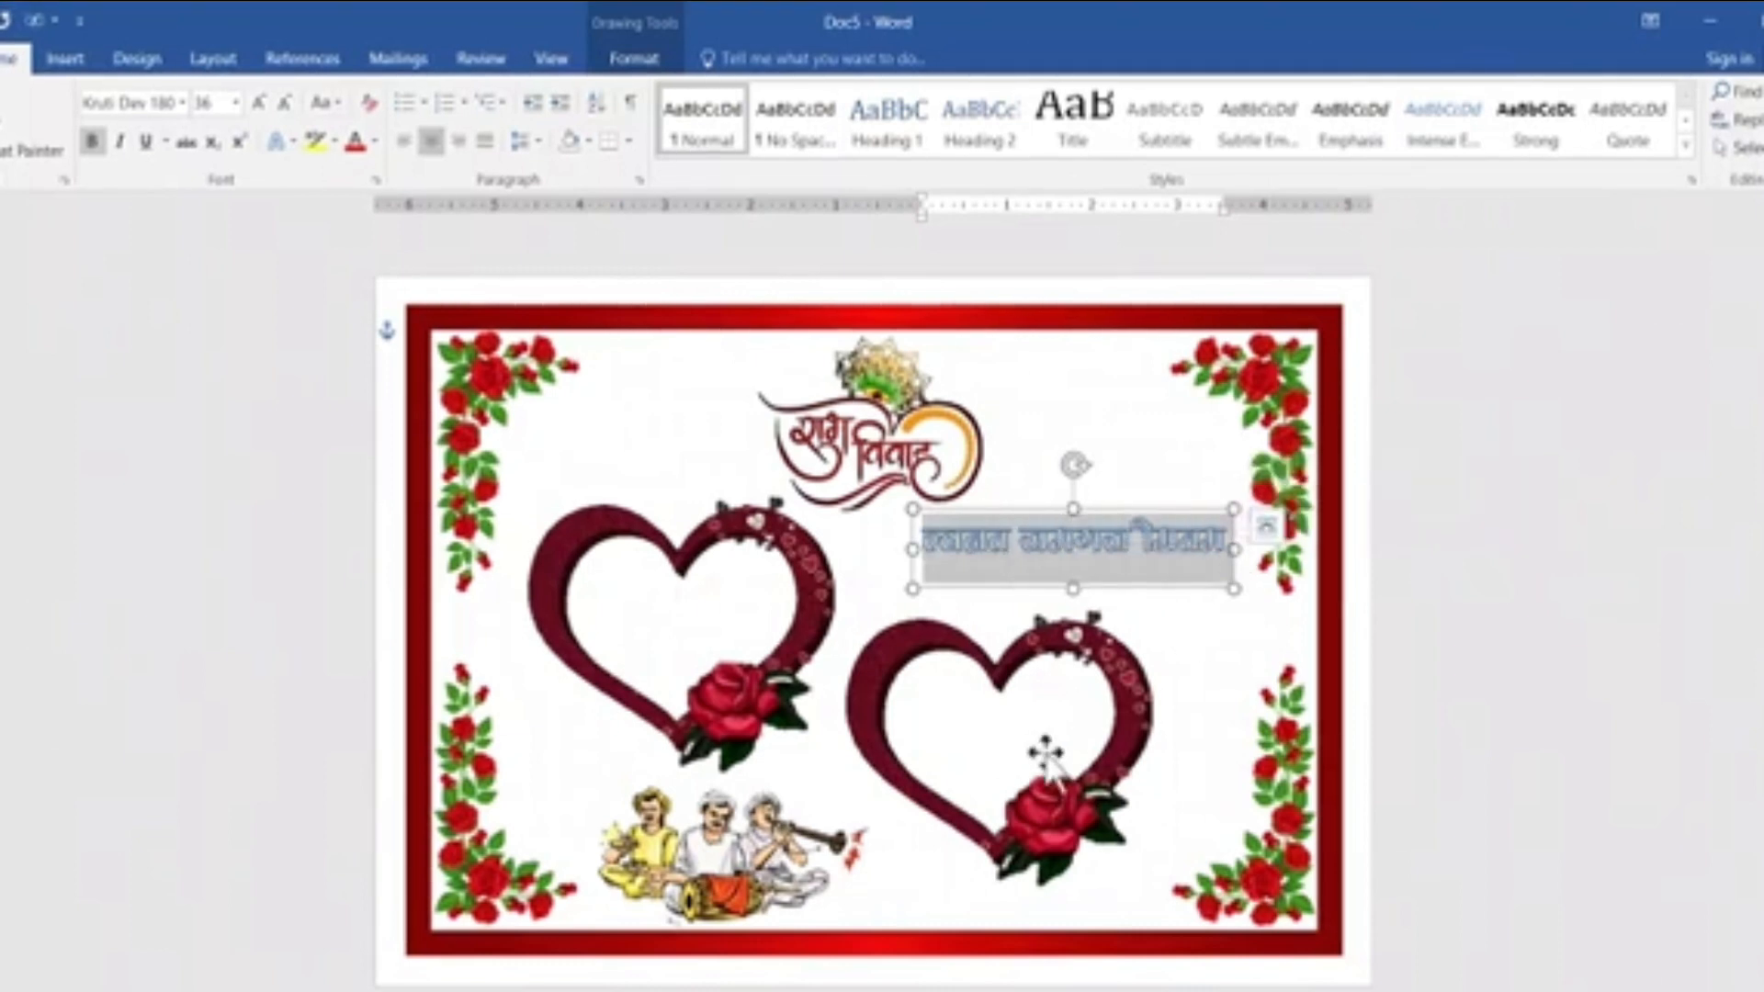
key("Delete")
type("f")
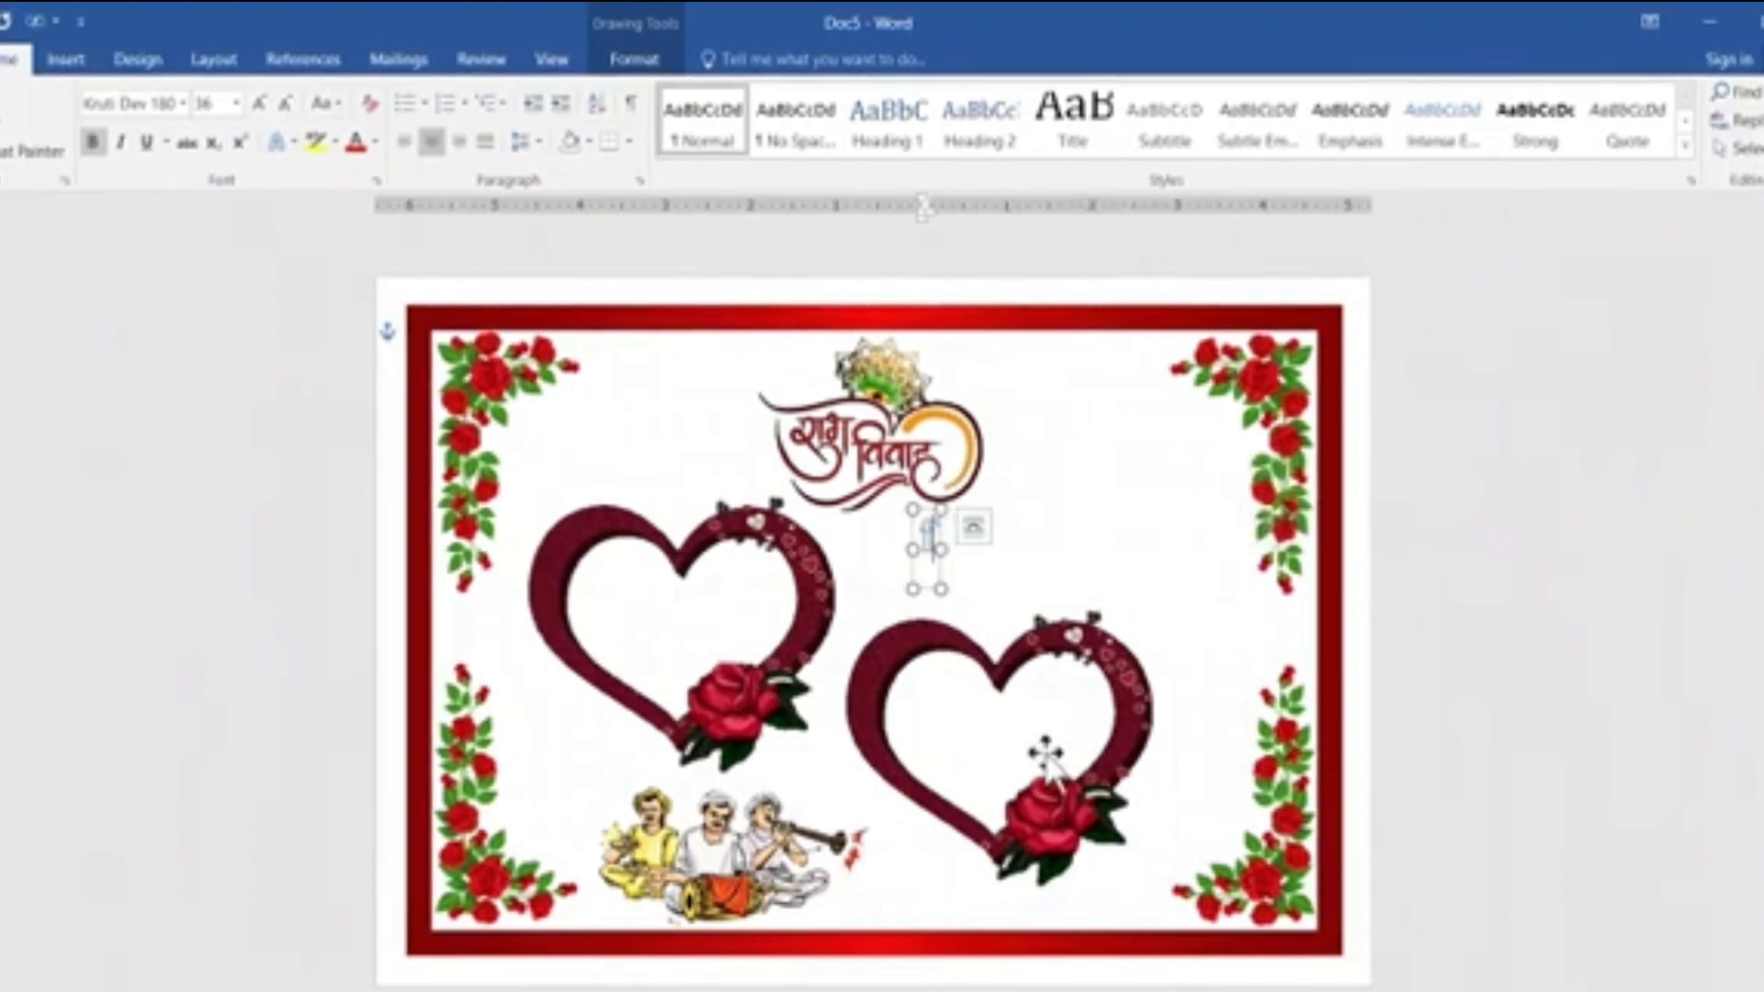
type("p")
key("BackSpace")
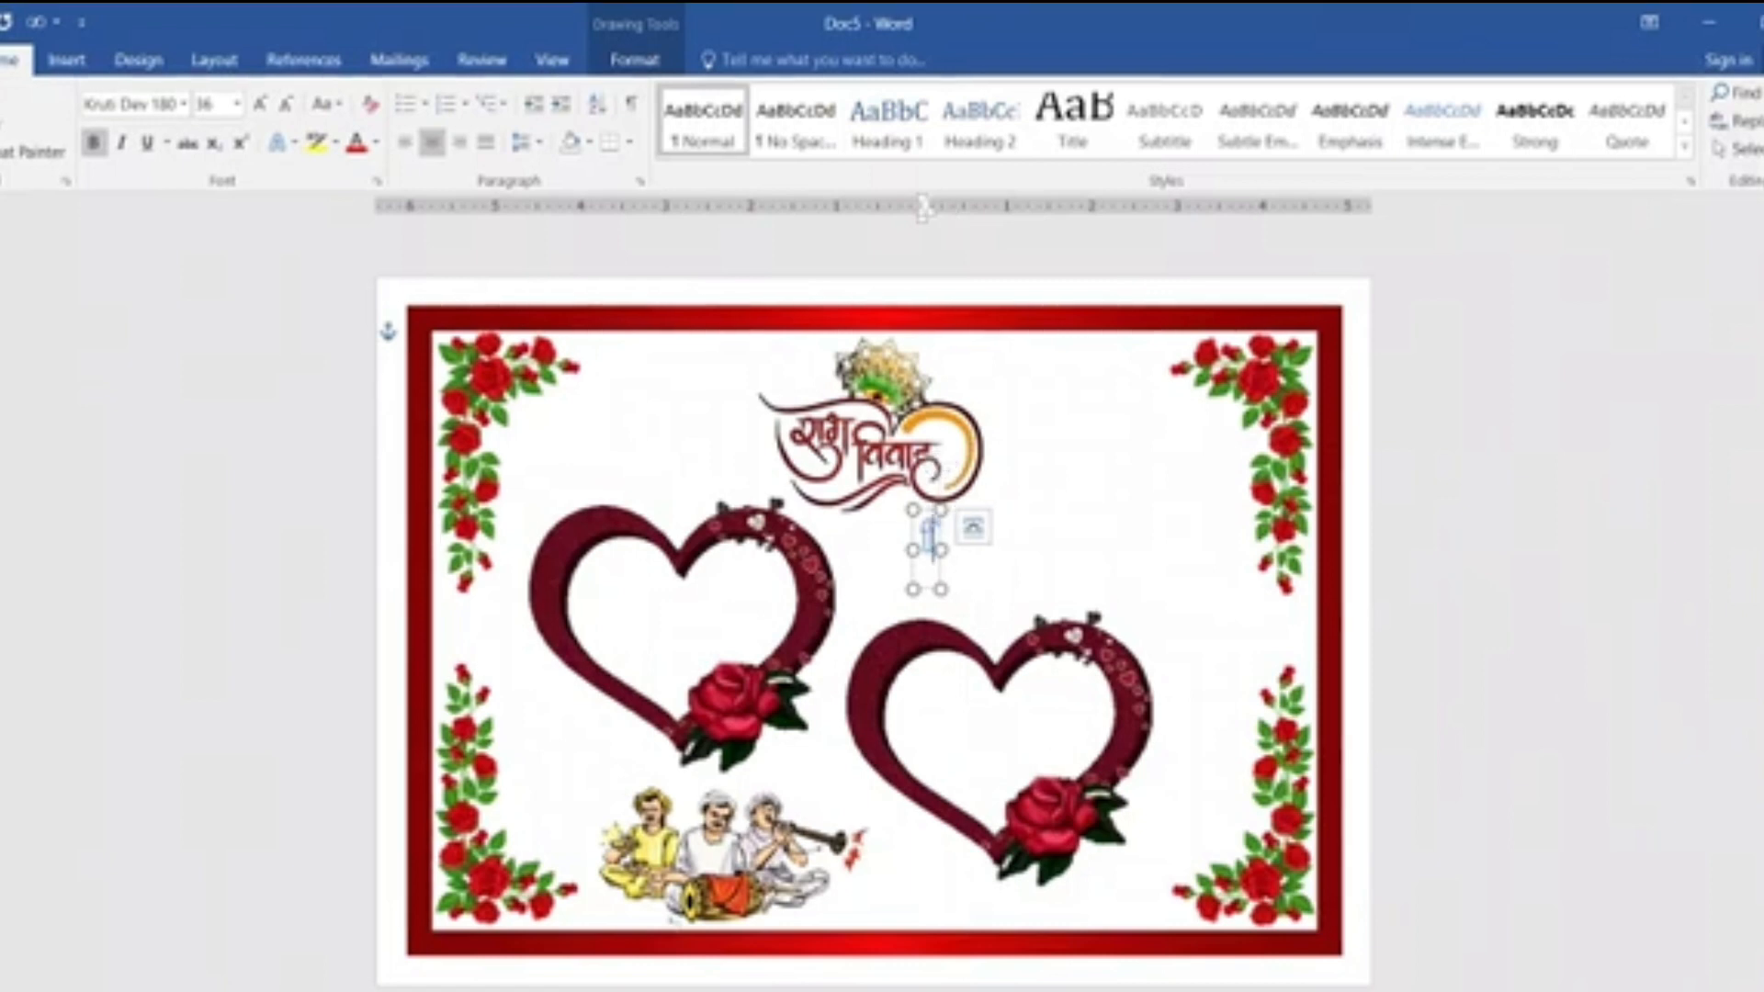
type("pjat")
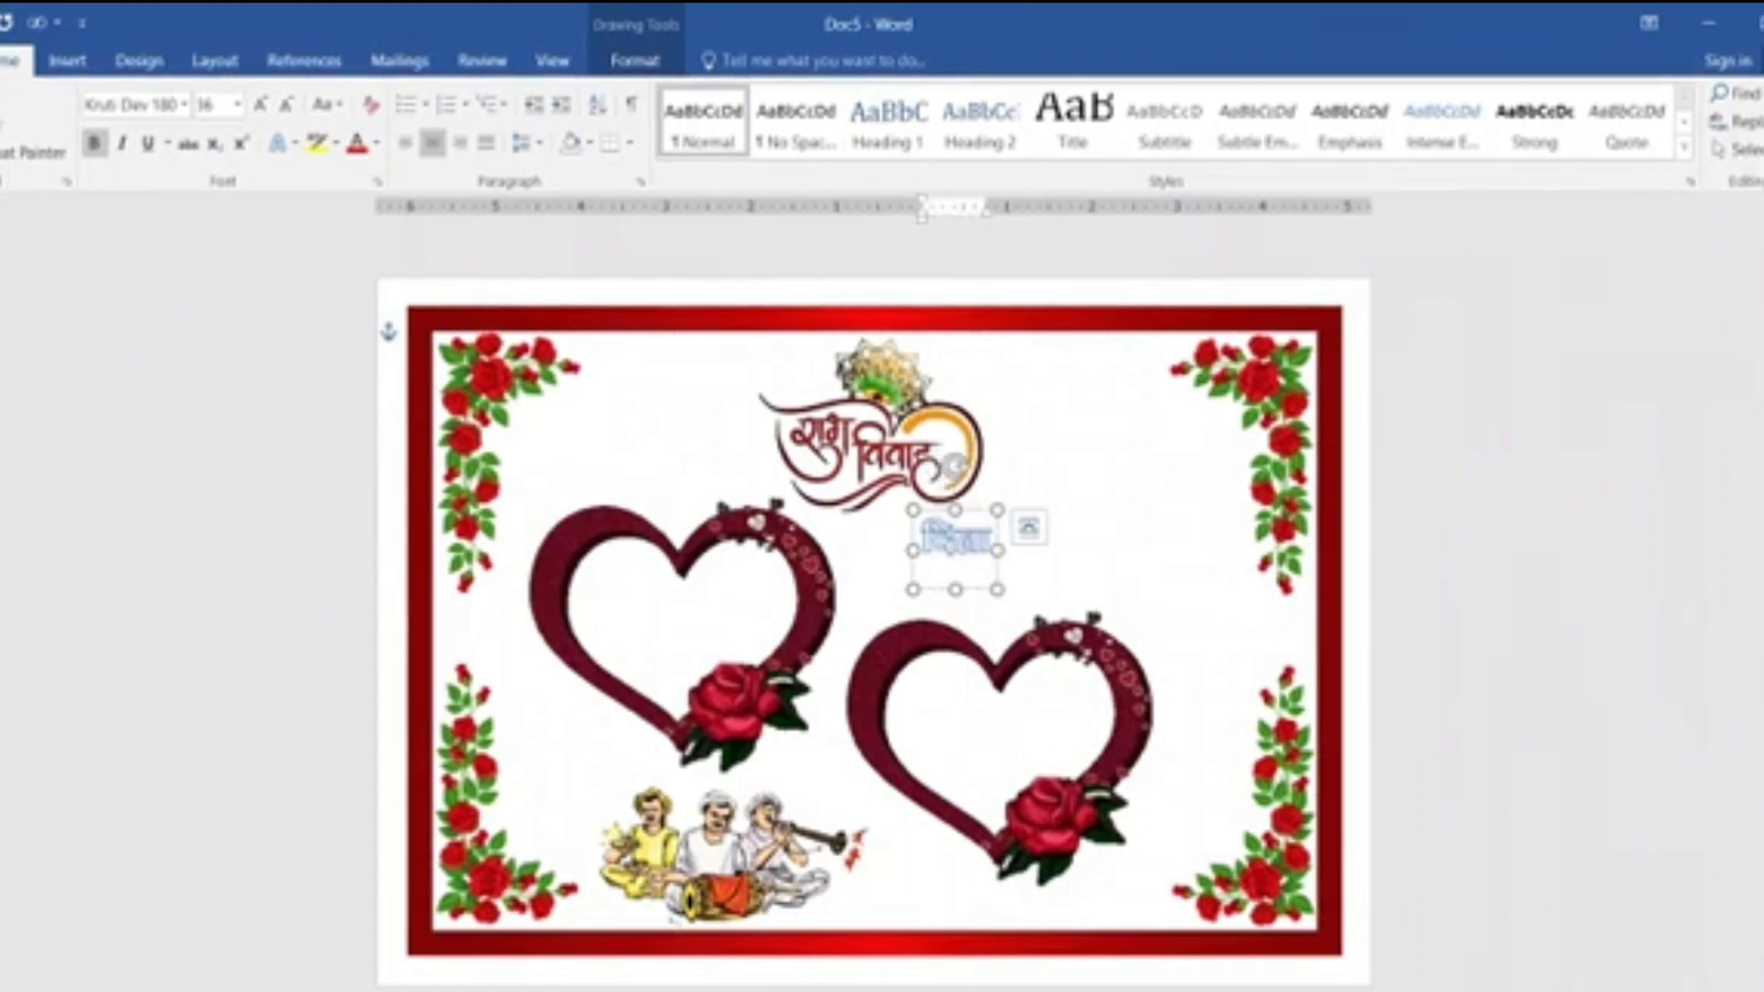
type("ho")
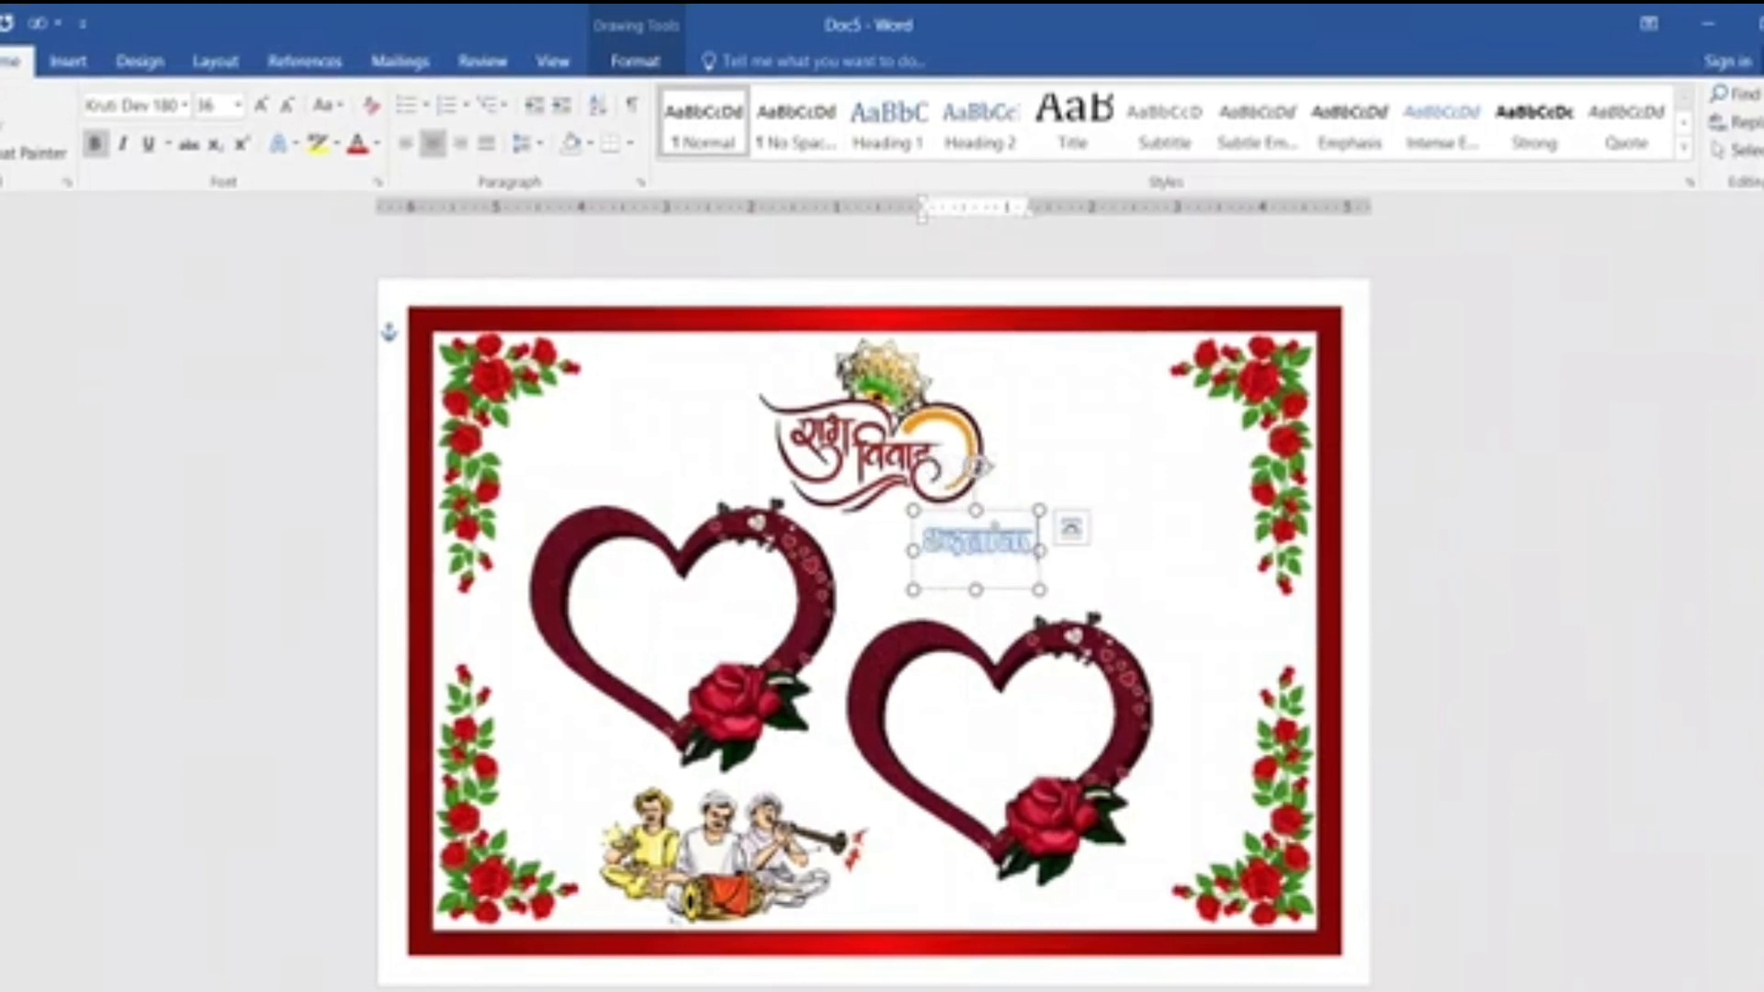
key("ctrl+z")
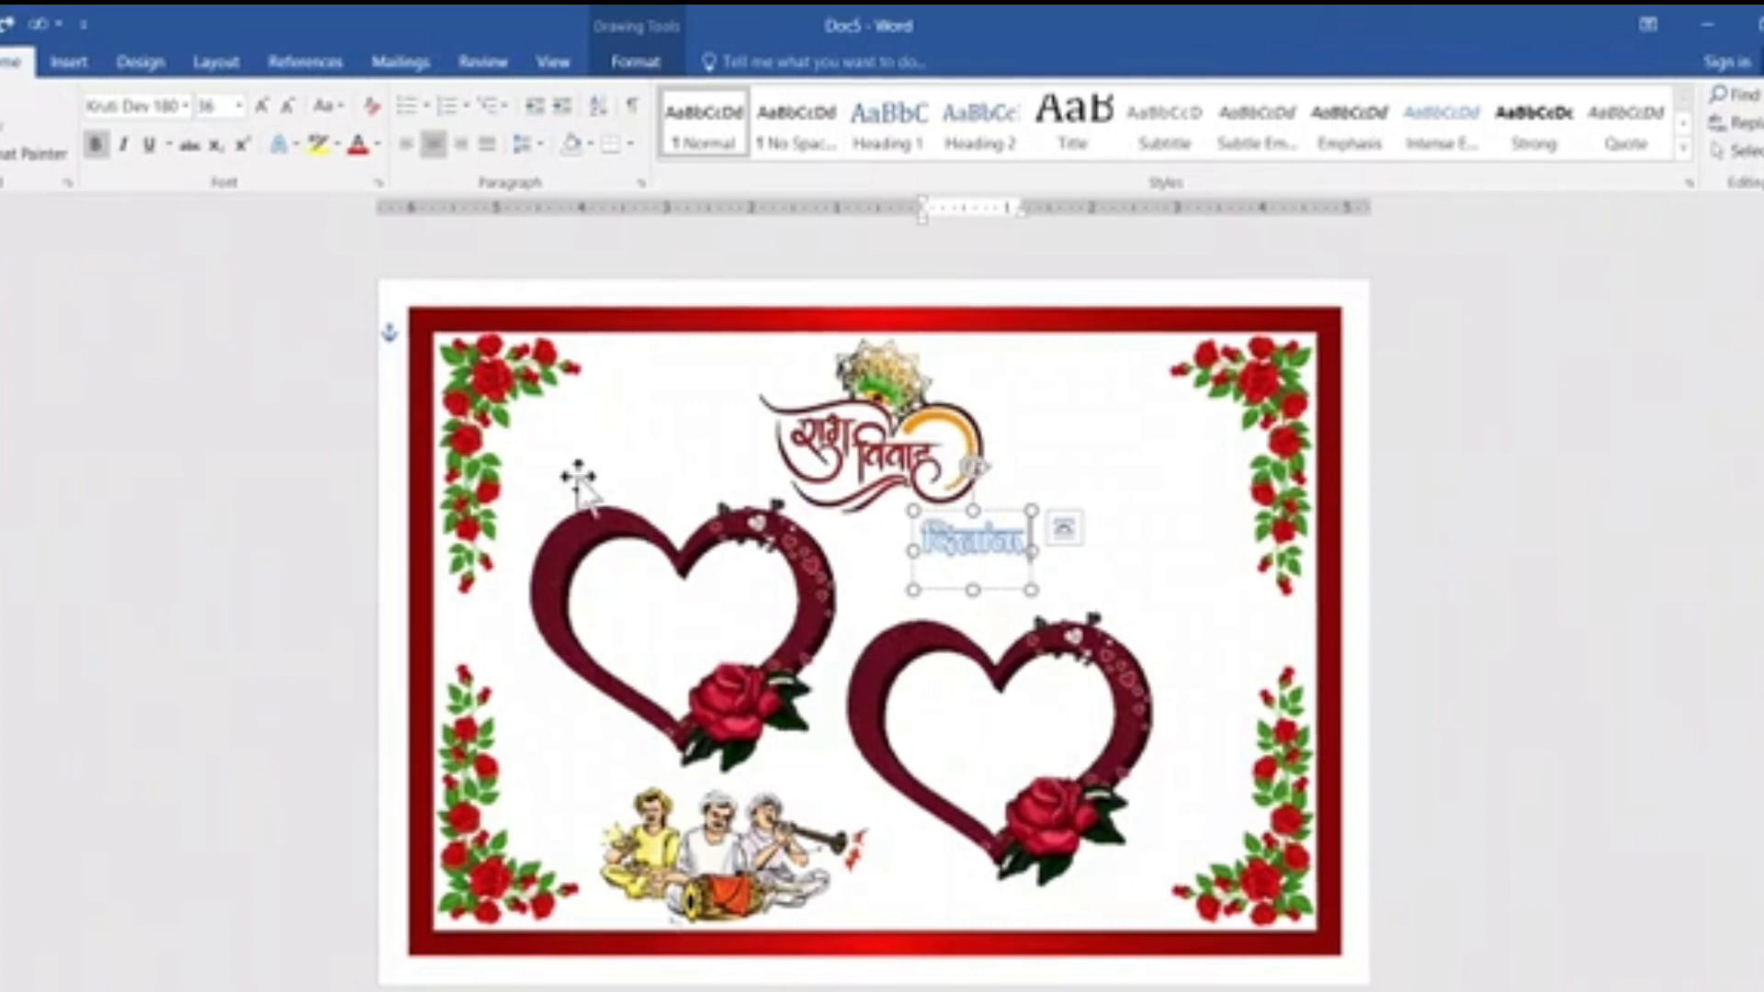
Append ":- 12-05-2023" in Cambria (Headings) to the दिनांक WordArt and shift it left, clear of the right-hand roses.
left_click(71, 62)
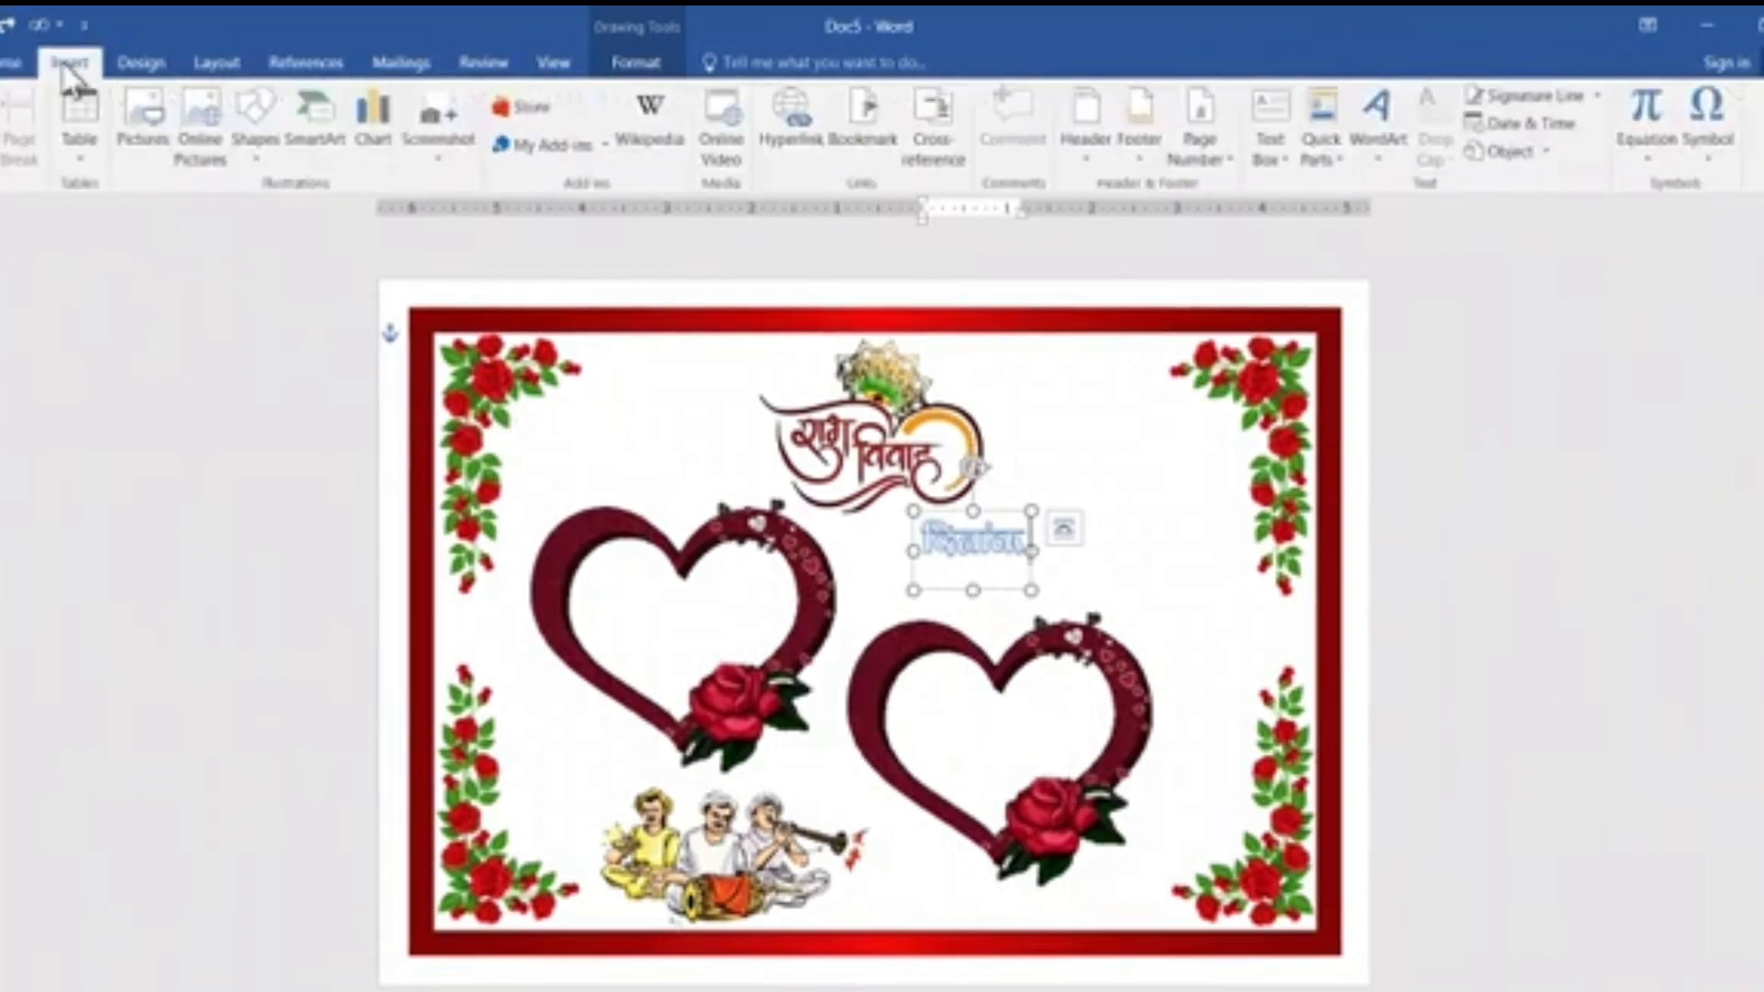
left_click(13, 64)
left_click(186, 107)
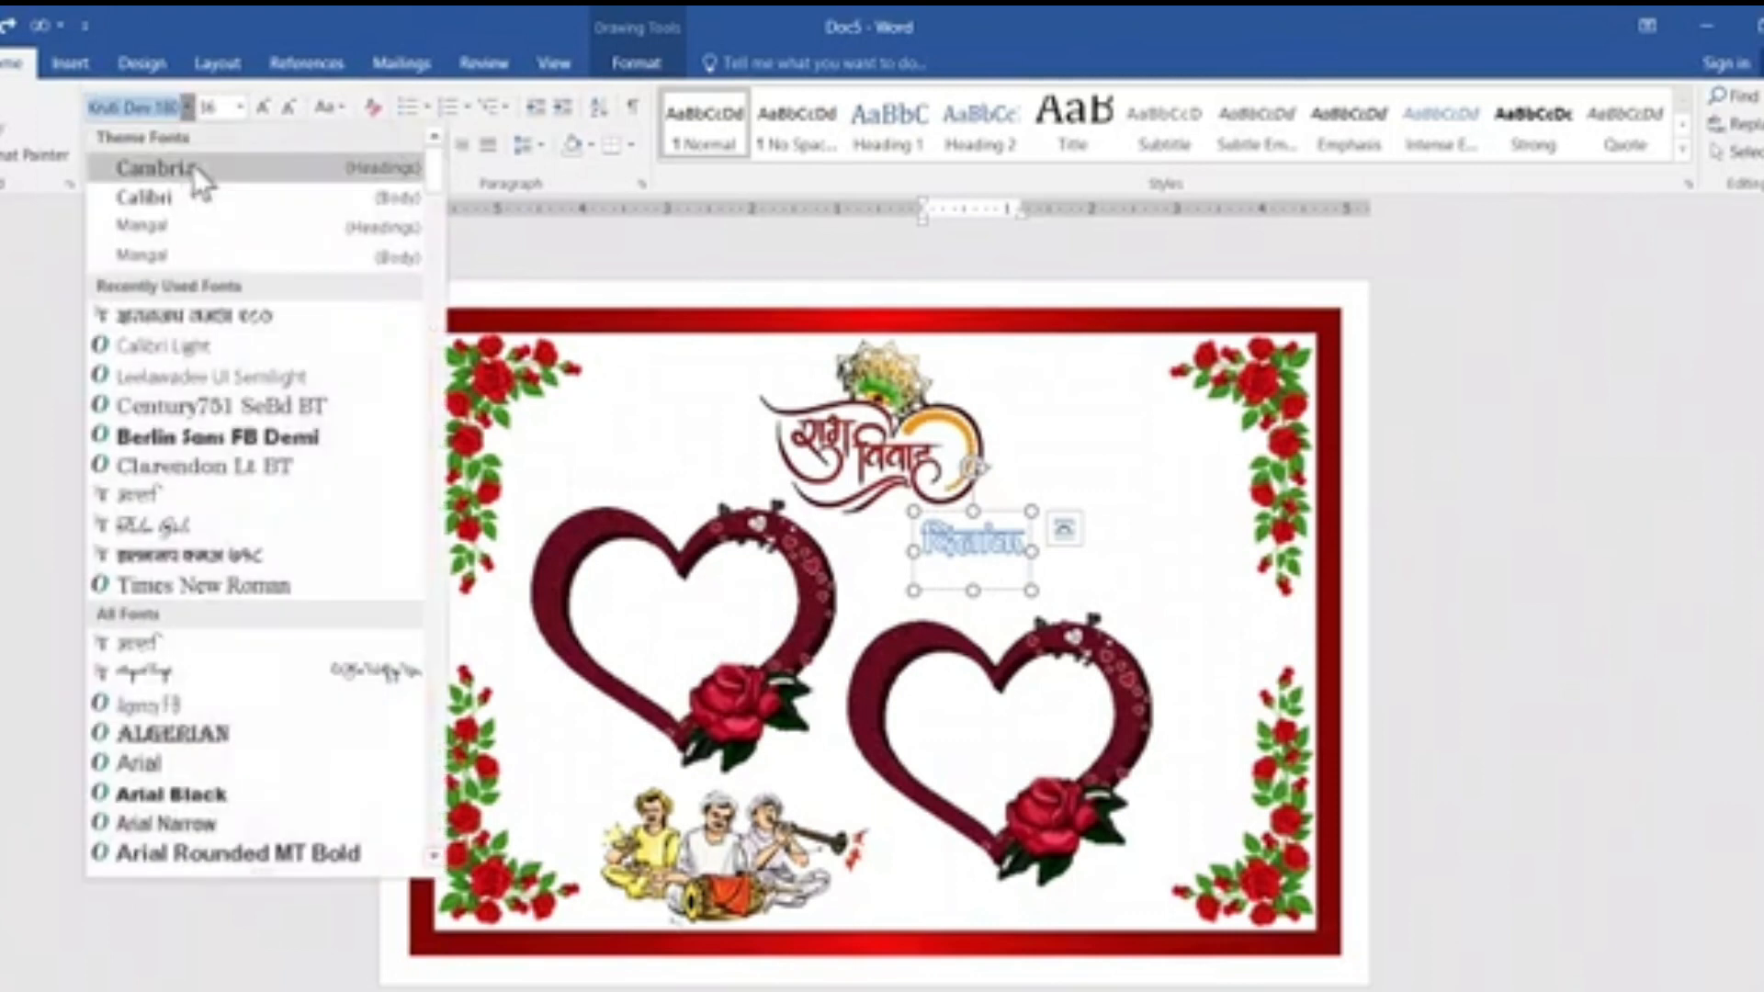
left_click(179, 170)
type(":-")
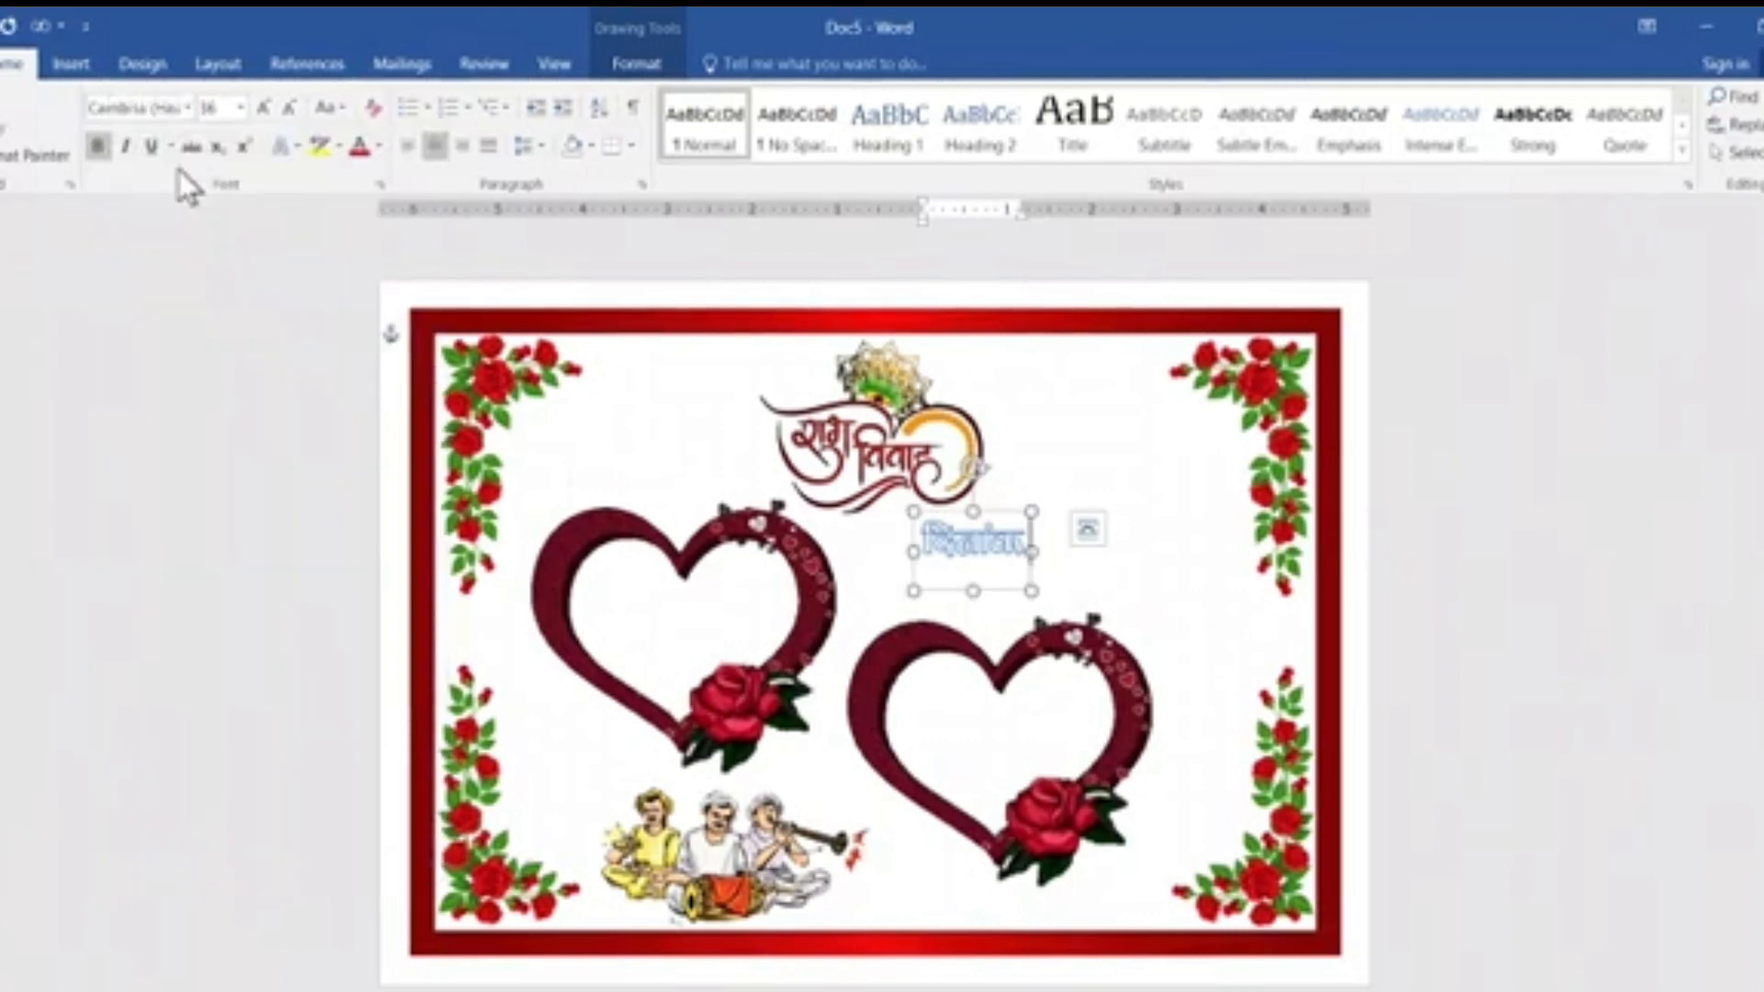
type(" 12-")
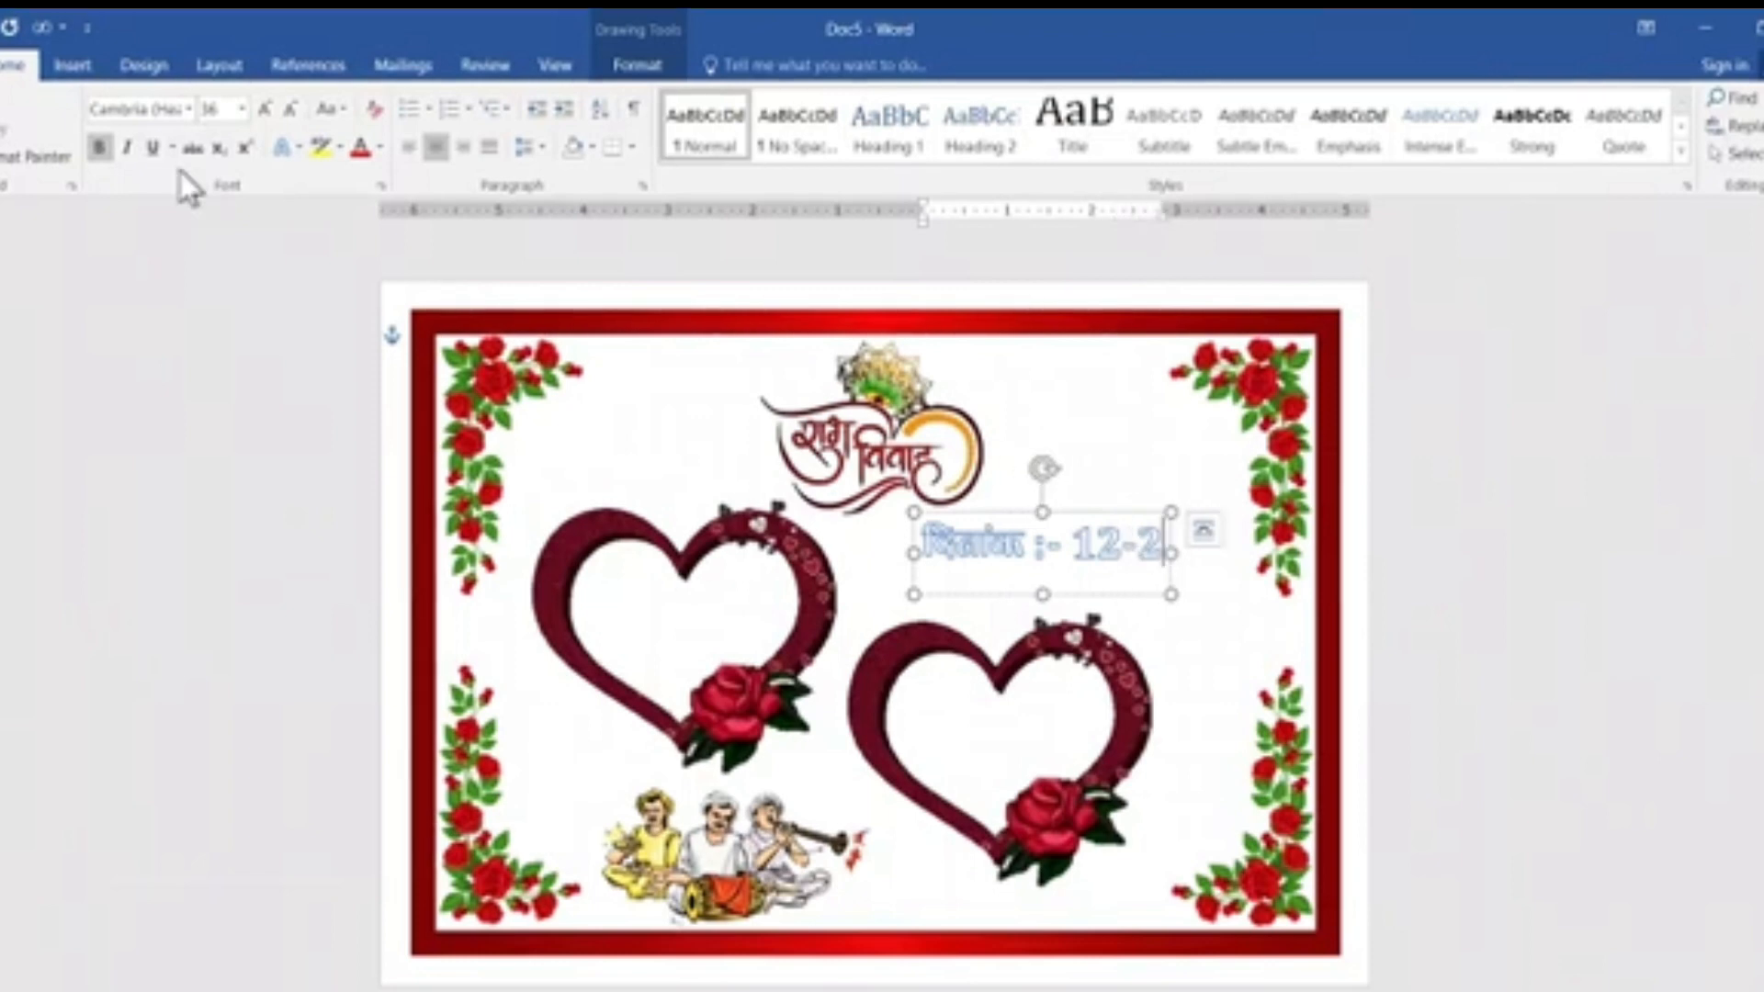
type("05")
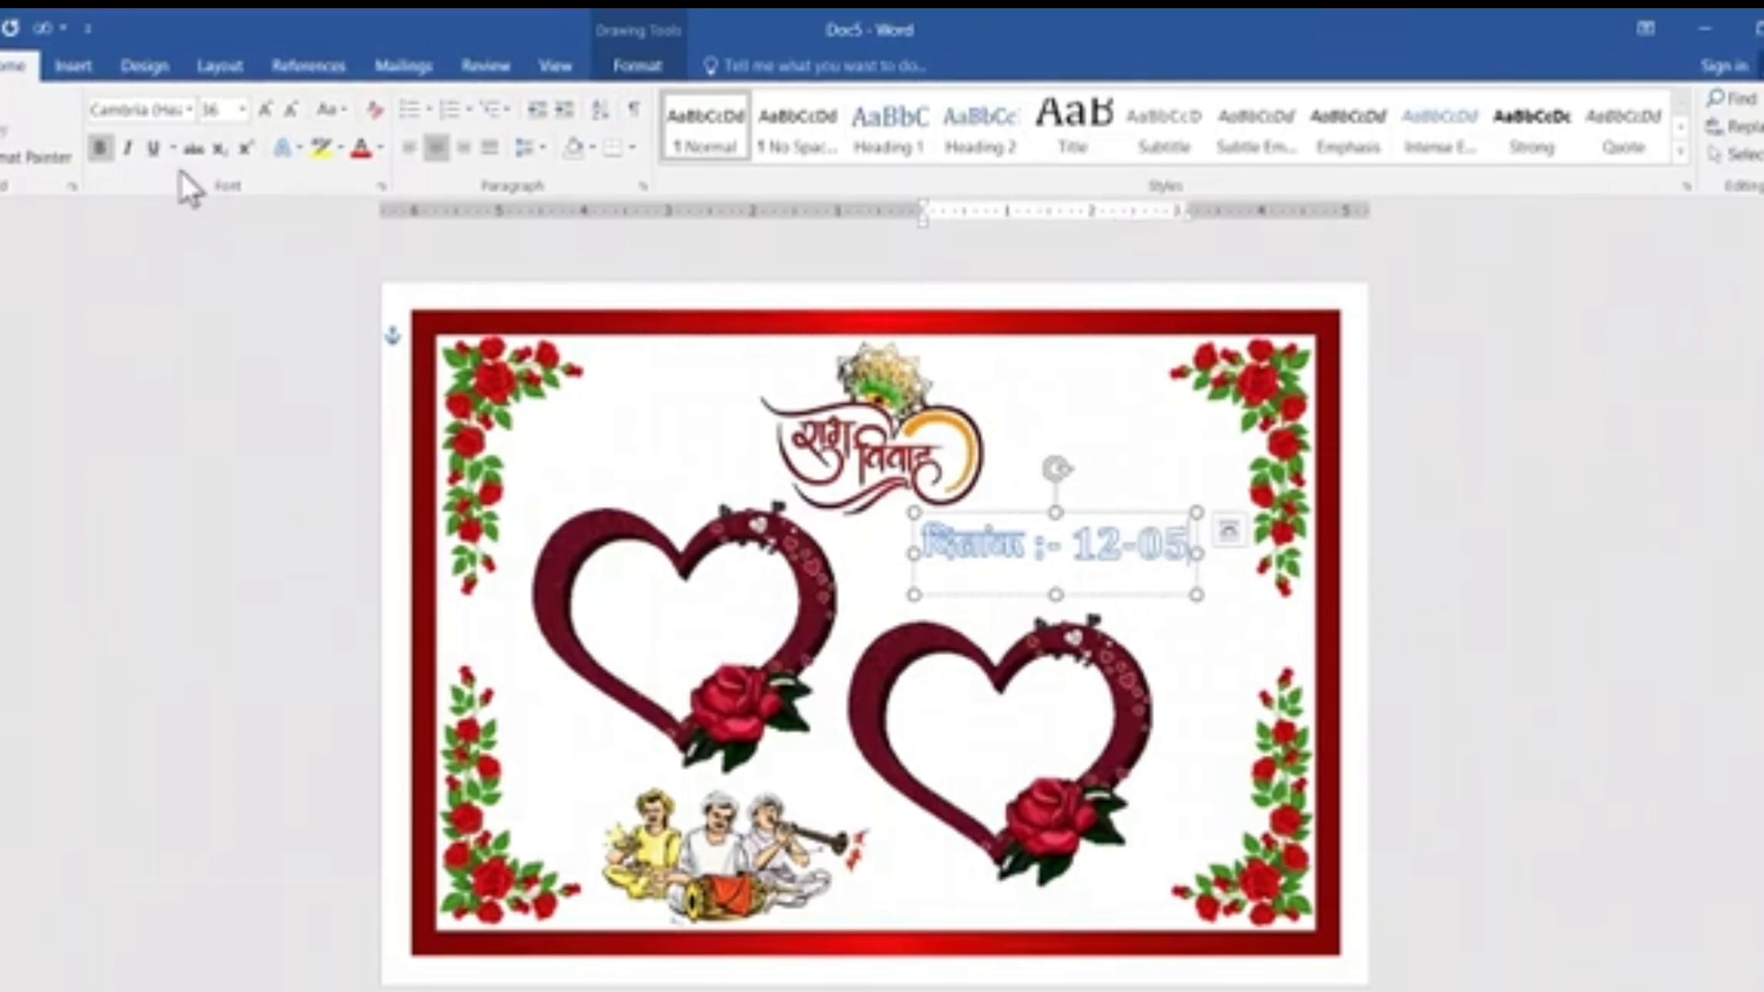
type("-")
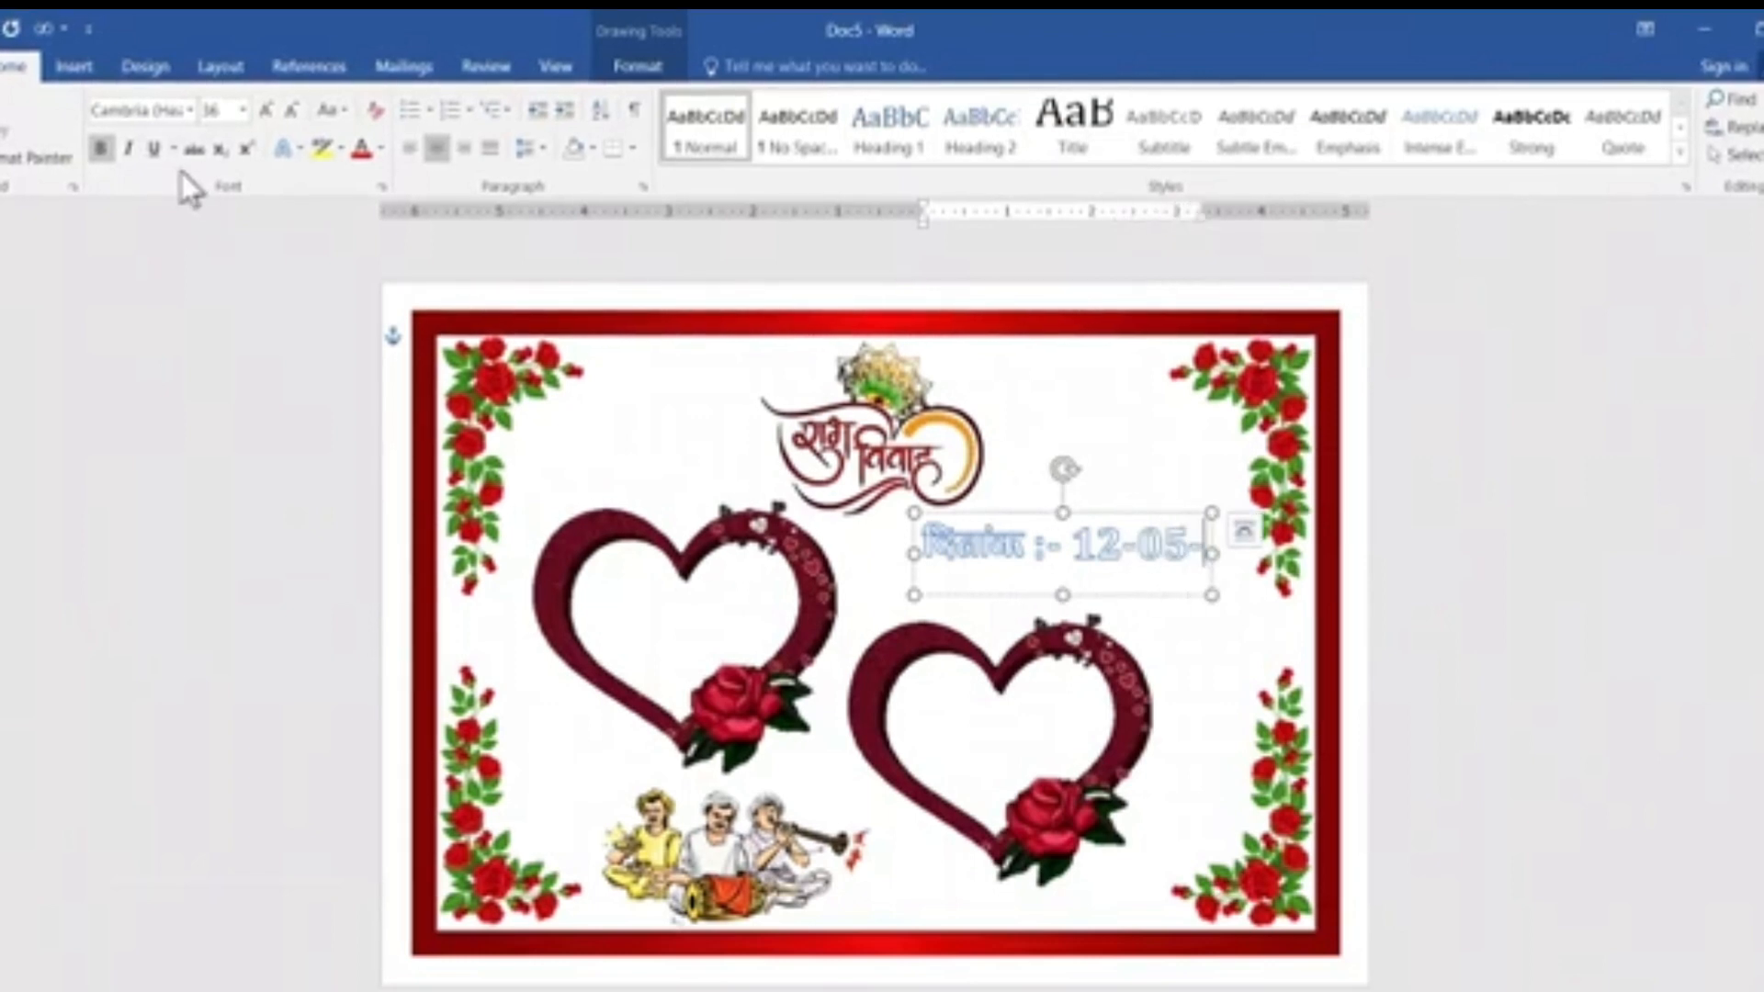
type("2024")
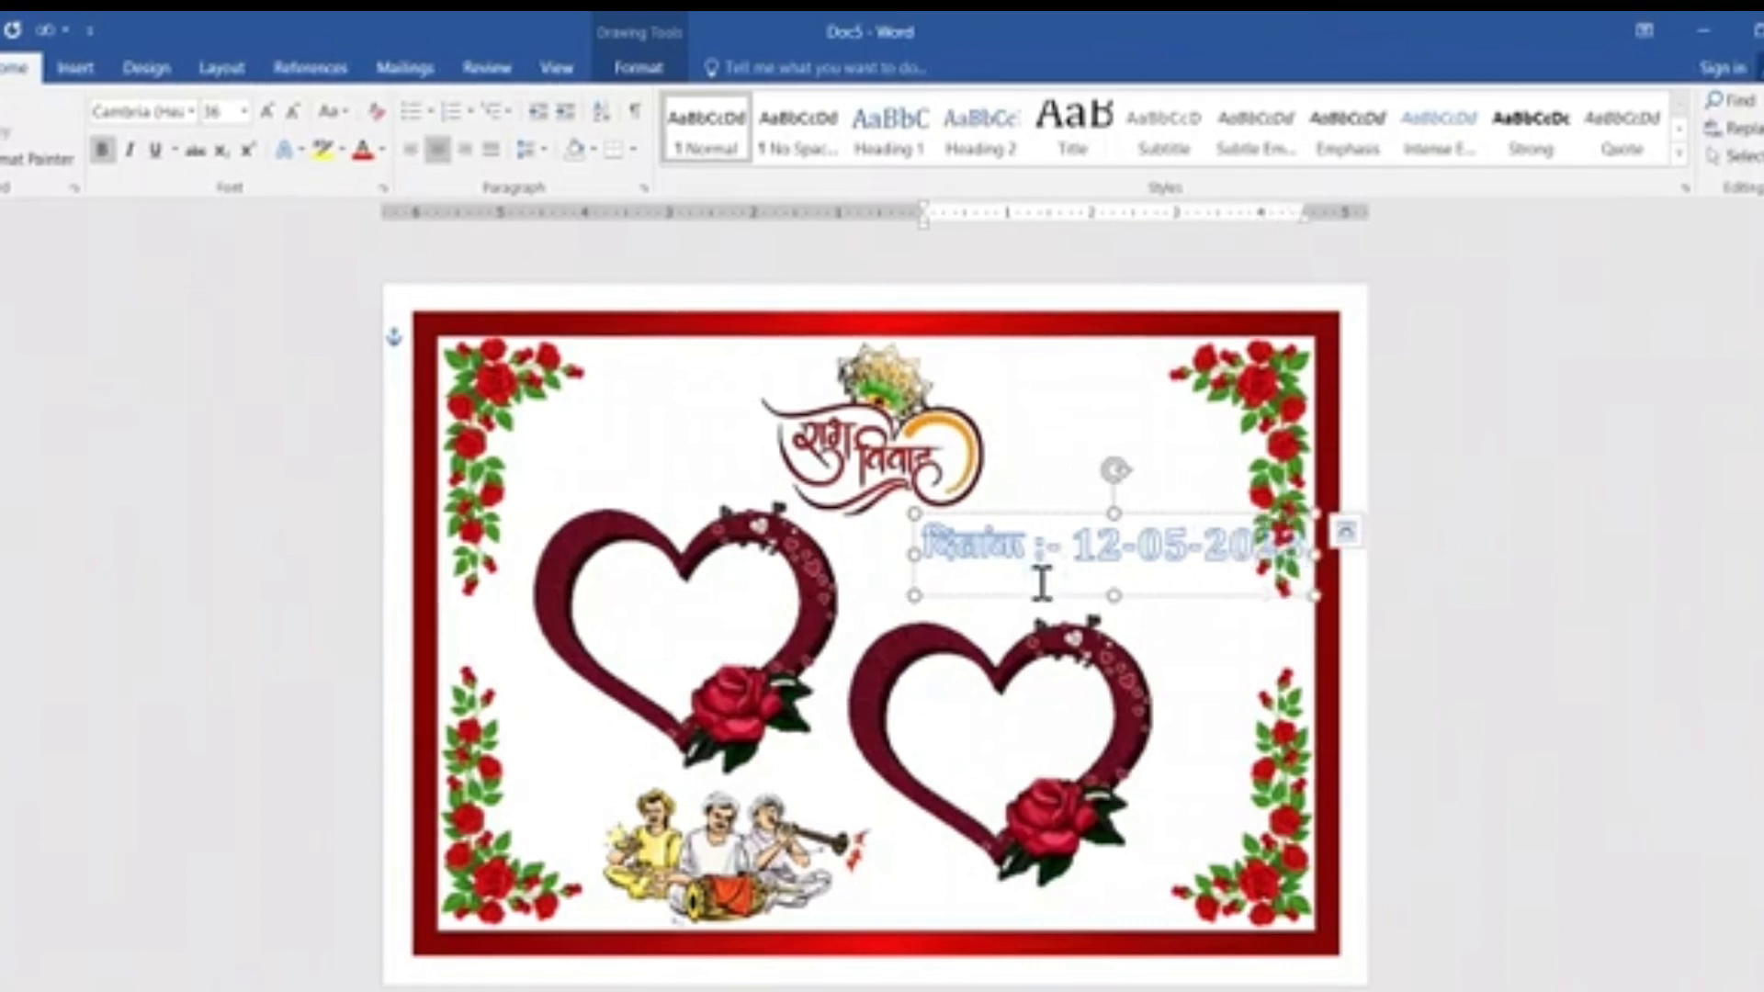
left_click_drag(1027, 596, 957, 593)
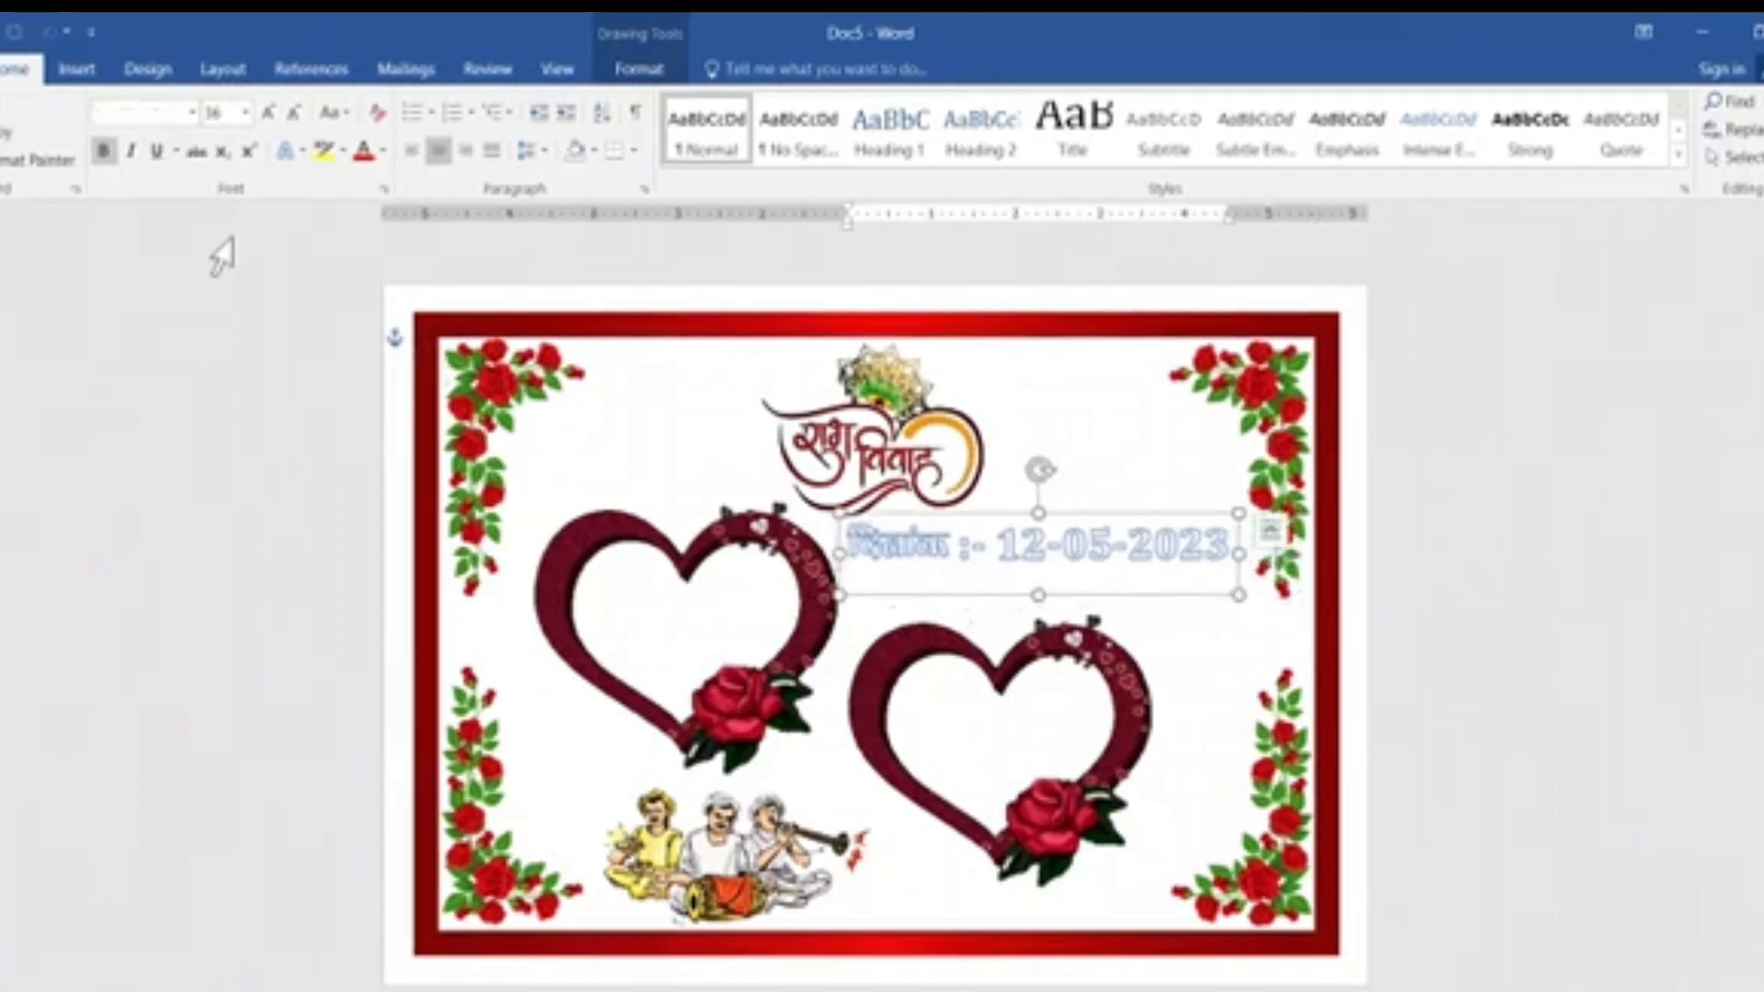
Remove the outline and glow effect from the date WordArt's text.
left_click(669, 77)
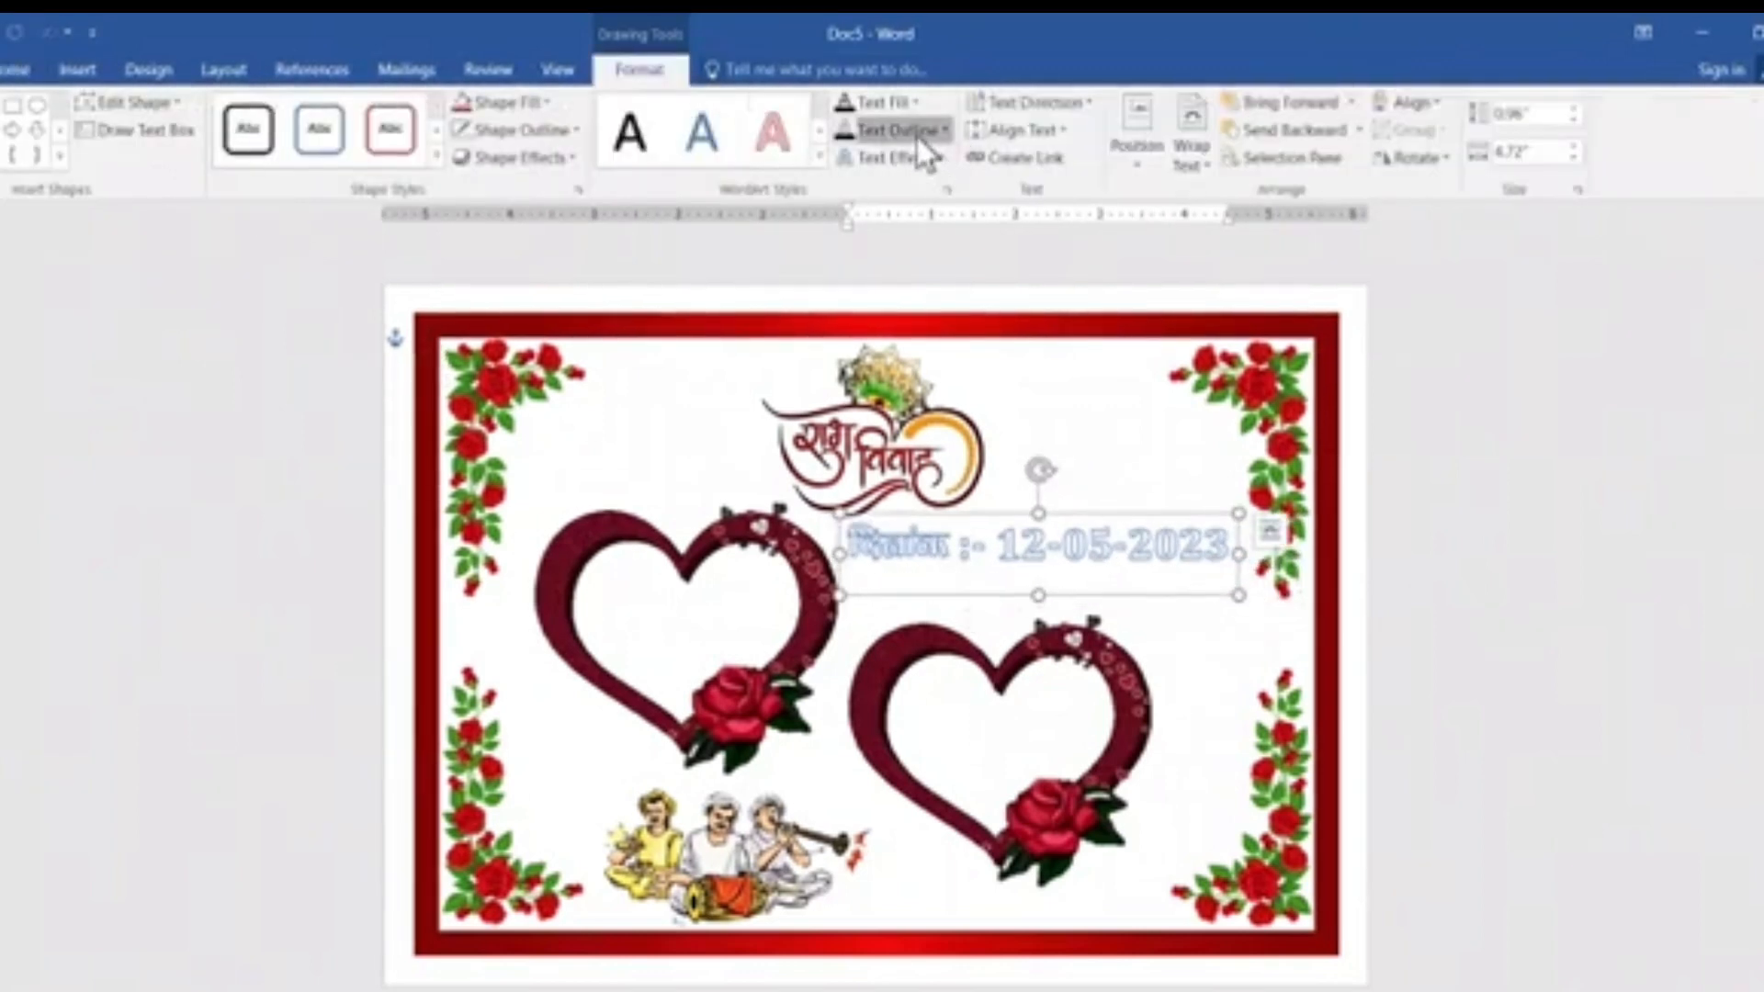
left_click(917, 131)
left_click(900, 377)
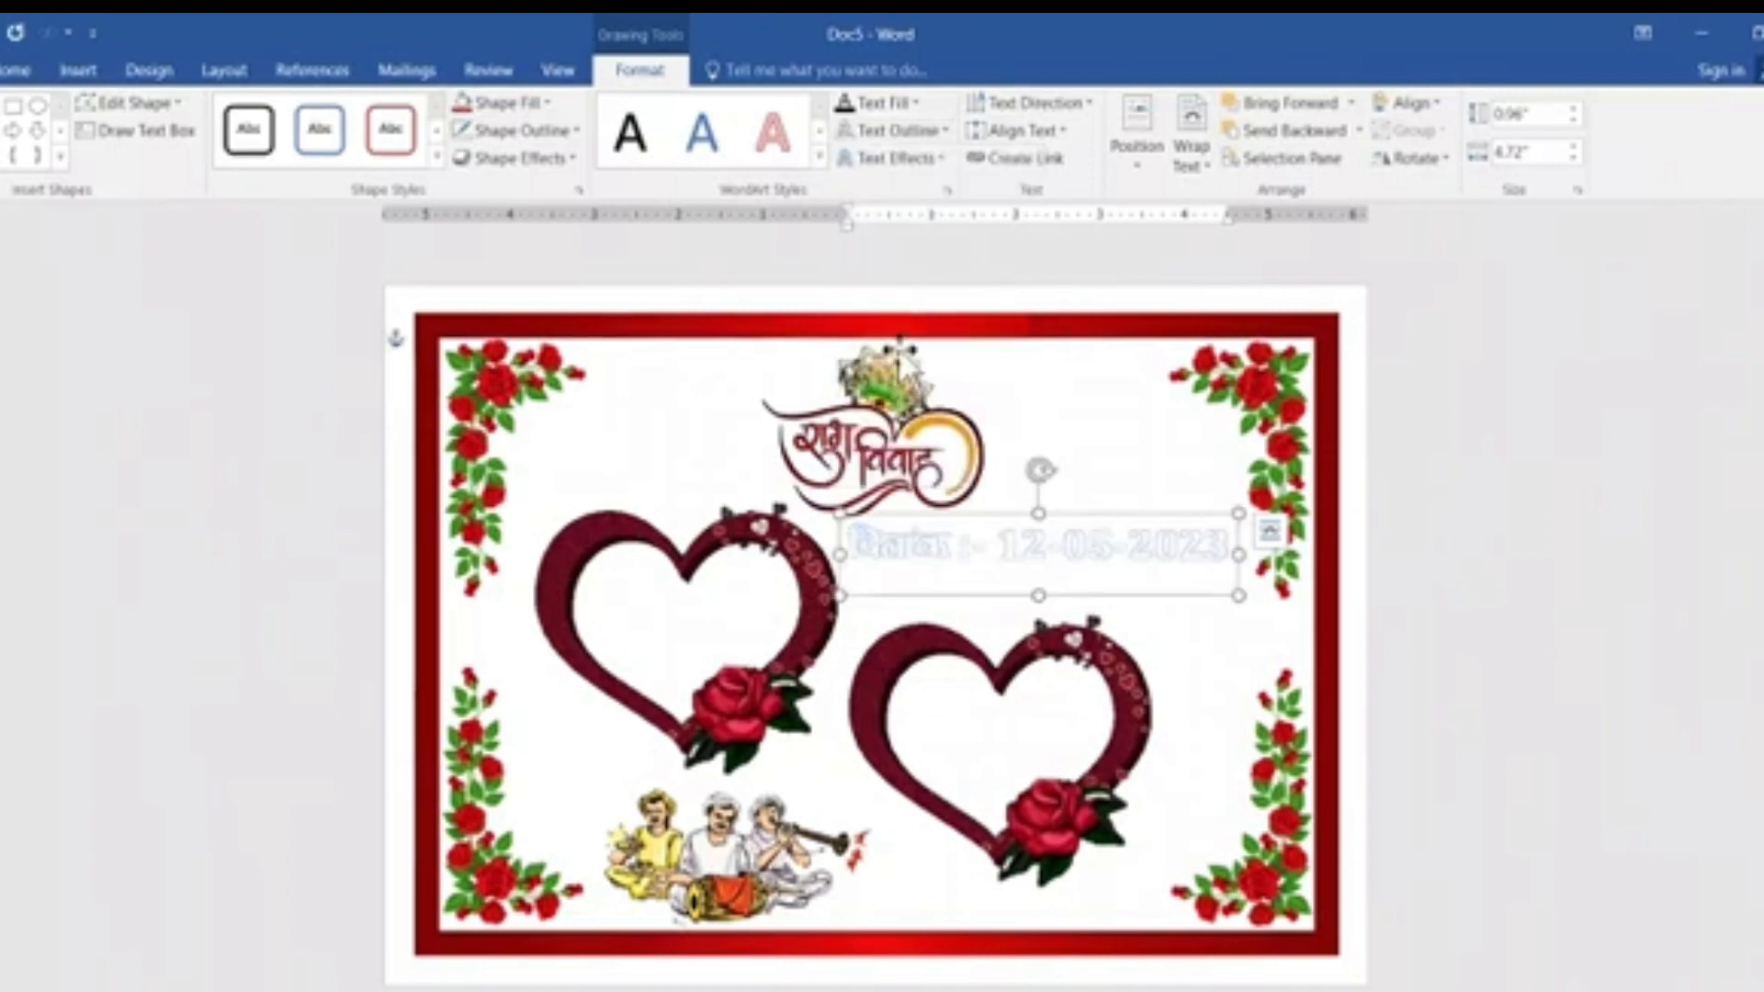
left_click(891, 158)
mouse_move(901, 311)
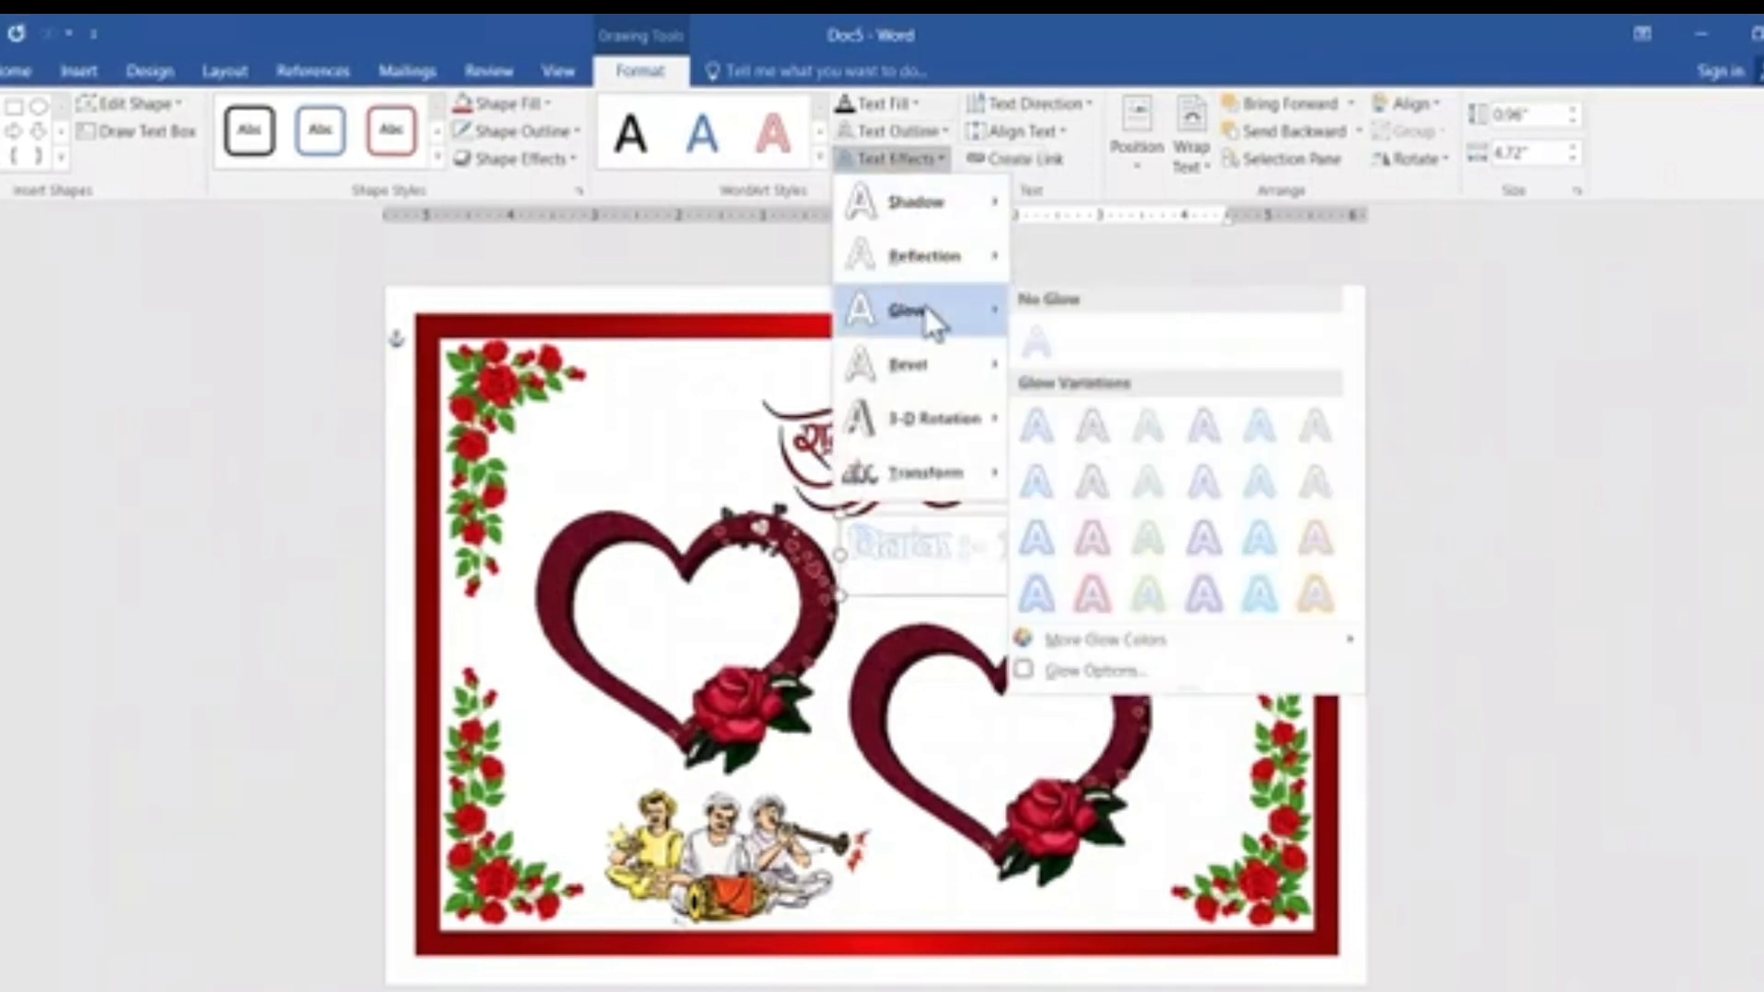
left_click(1033, 332)
Fill the date text with standard red and nudge it slightly down and right above the right heart.
left_click(915, 104)
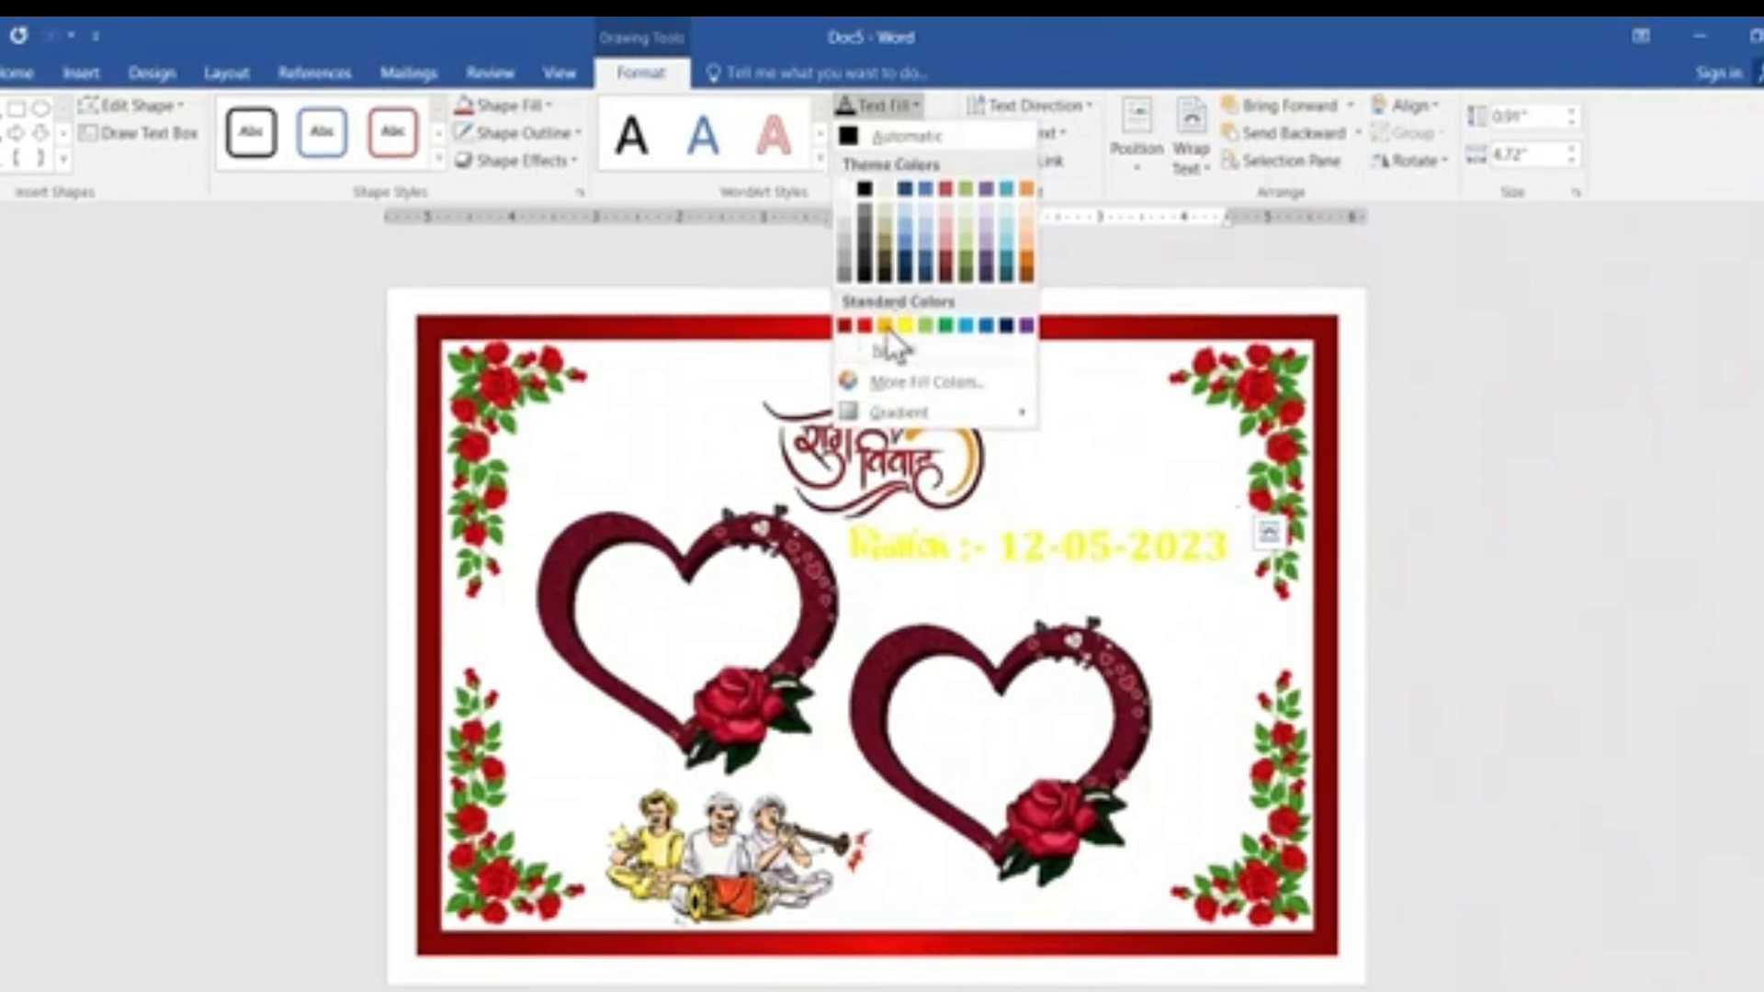
left_click(864, 327)
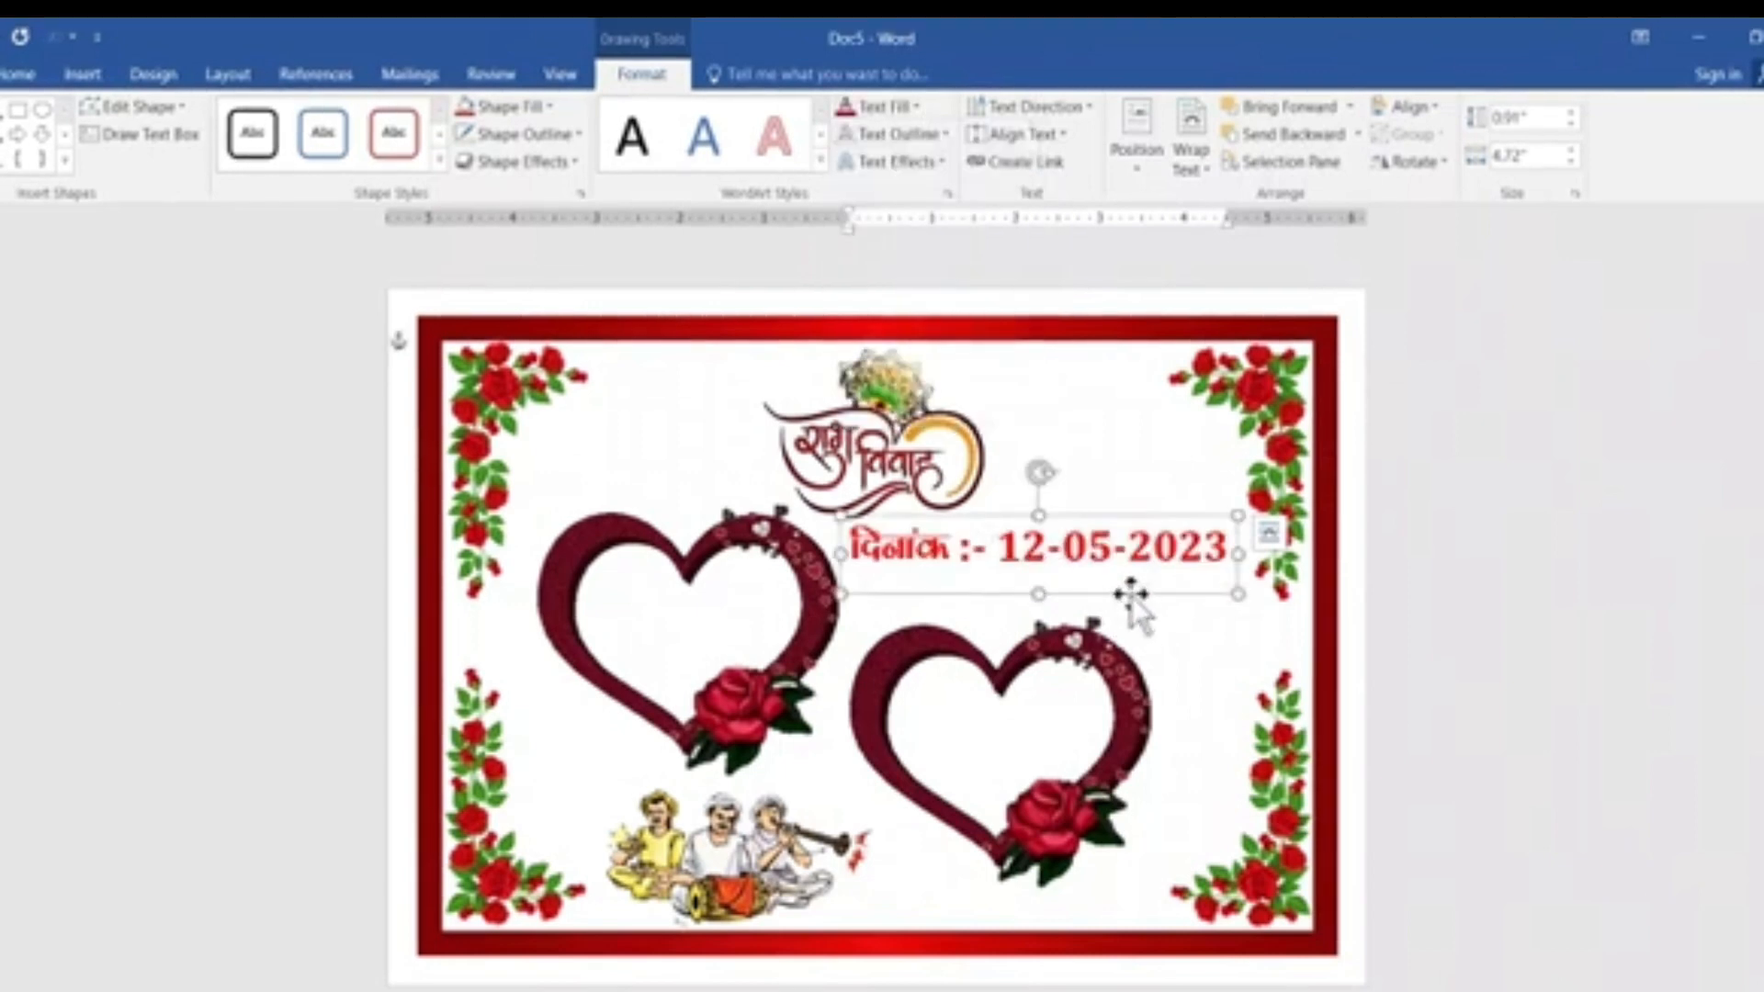
left_click_drag(1132, 598, 1140, 608)
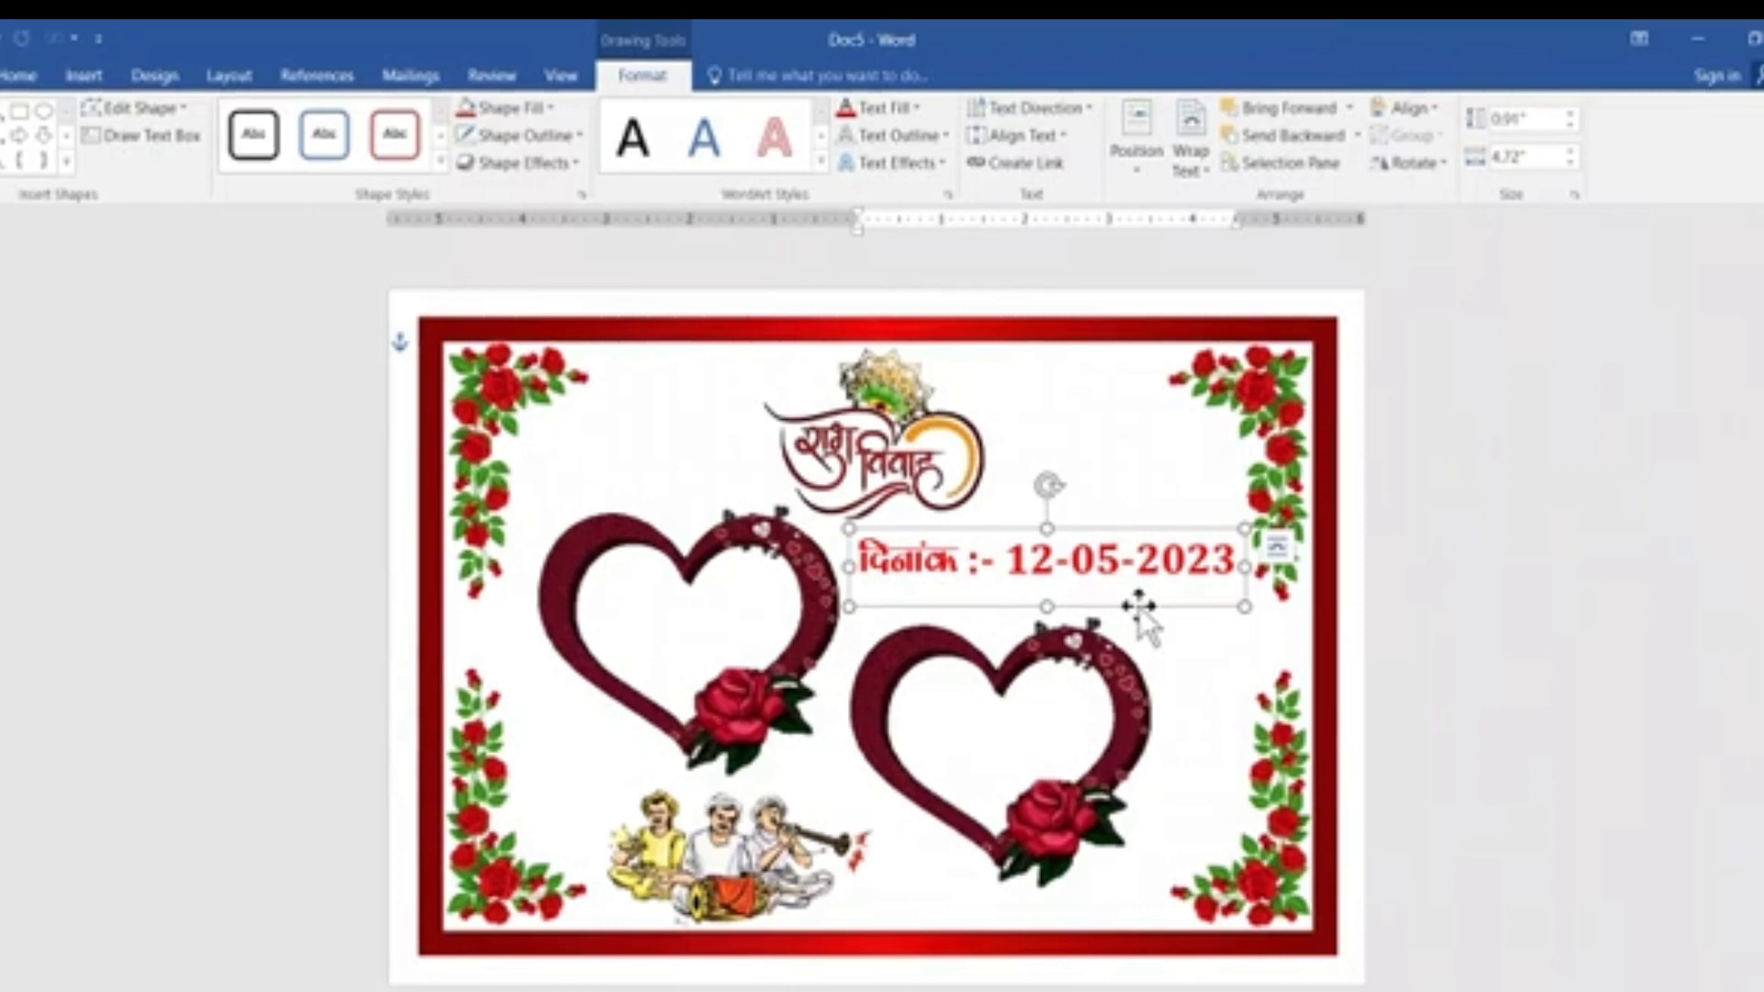
Duplicate the date WordArt into the left heart and replace the copy's text with the groom's name in Hindi.
left_click_drag(1139, 608, 908, 663)
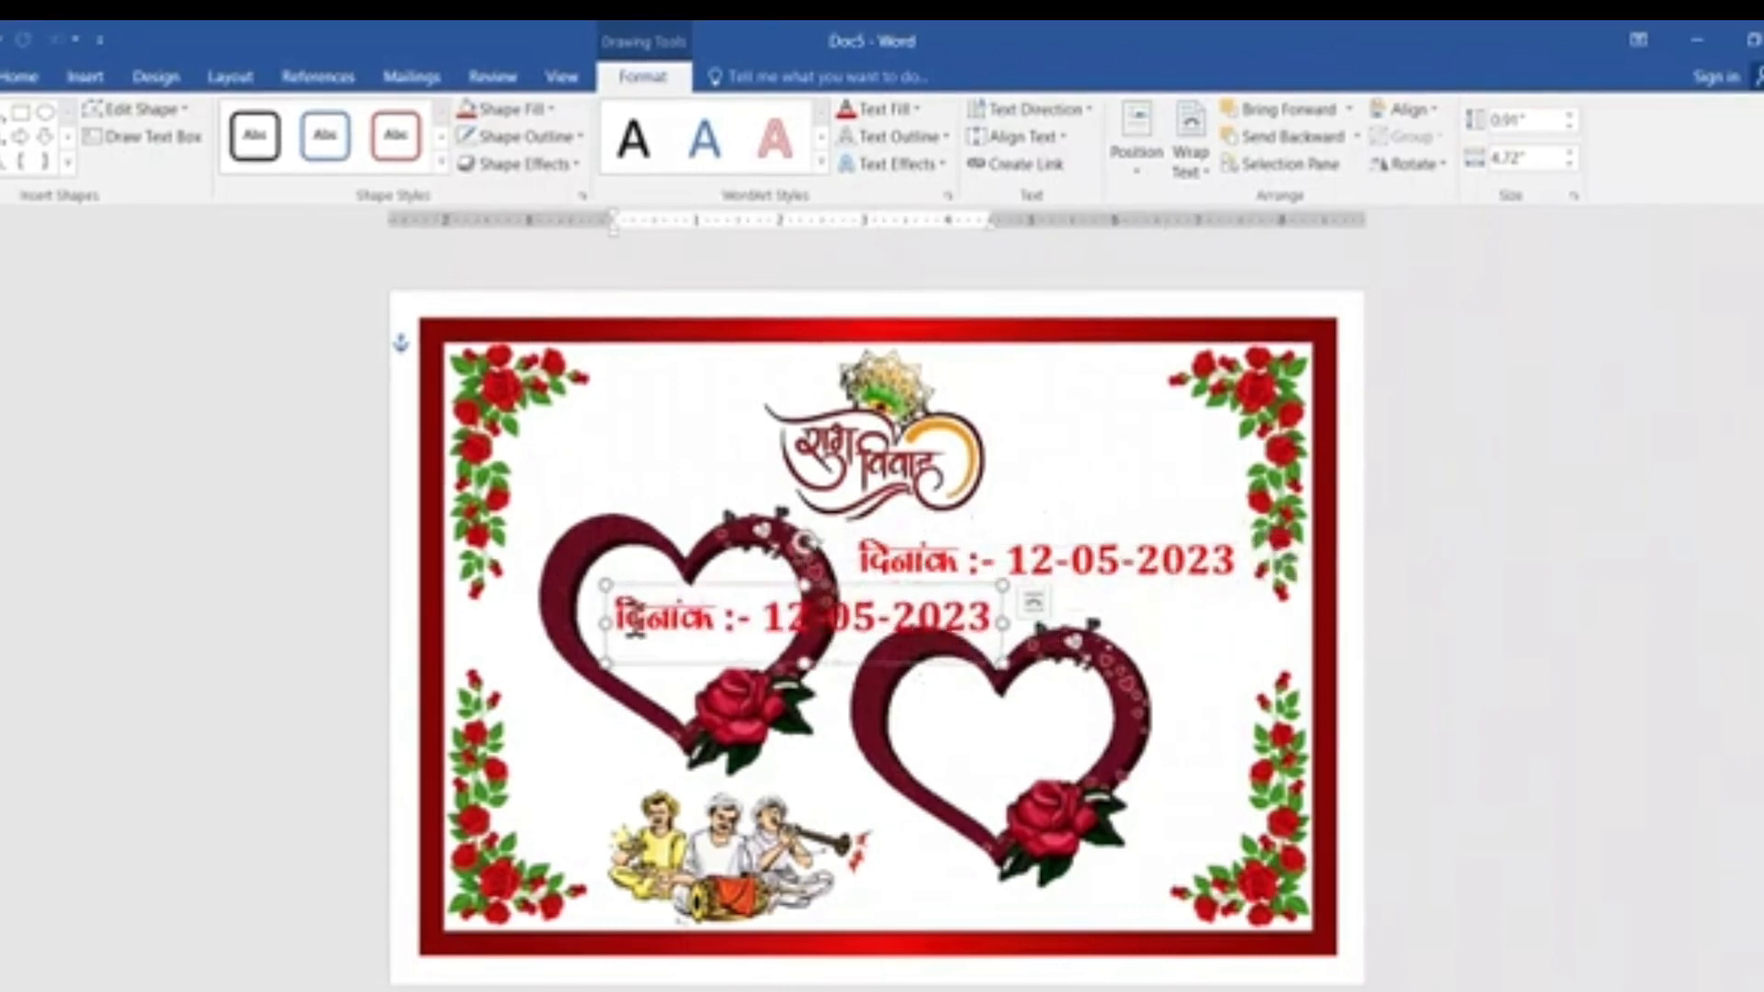
left_click_drag(616, 619, 999, 624)
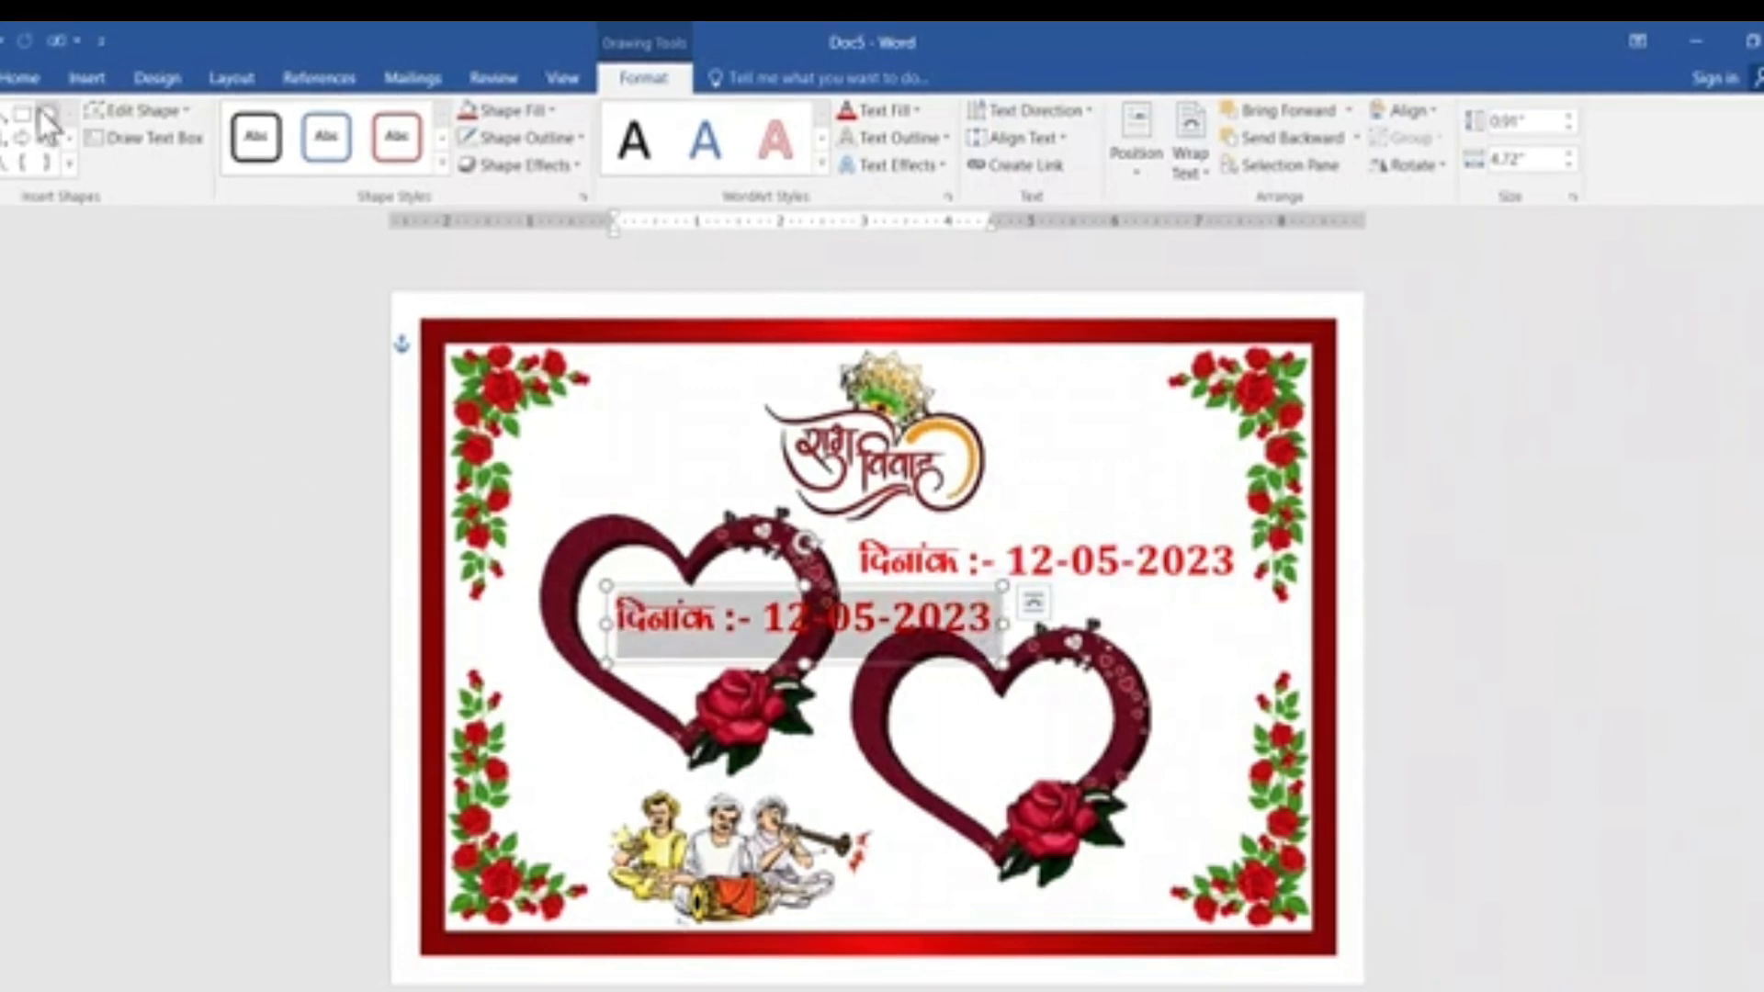
left_click(28, 81)
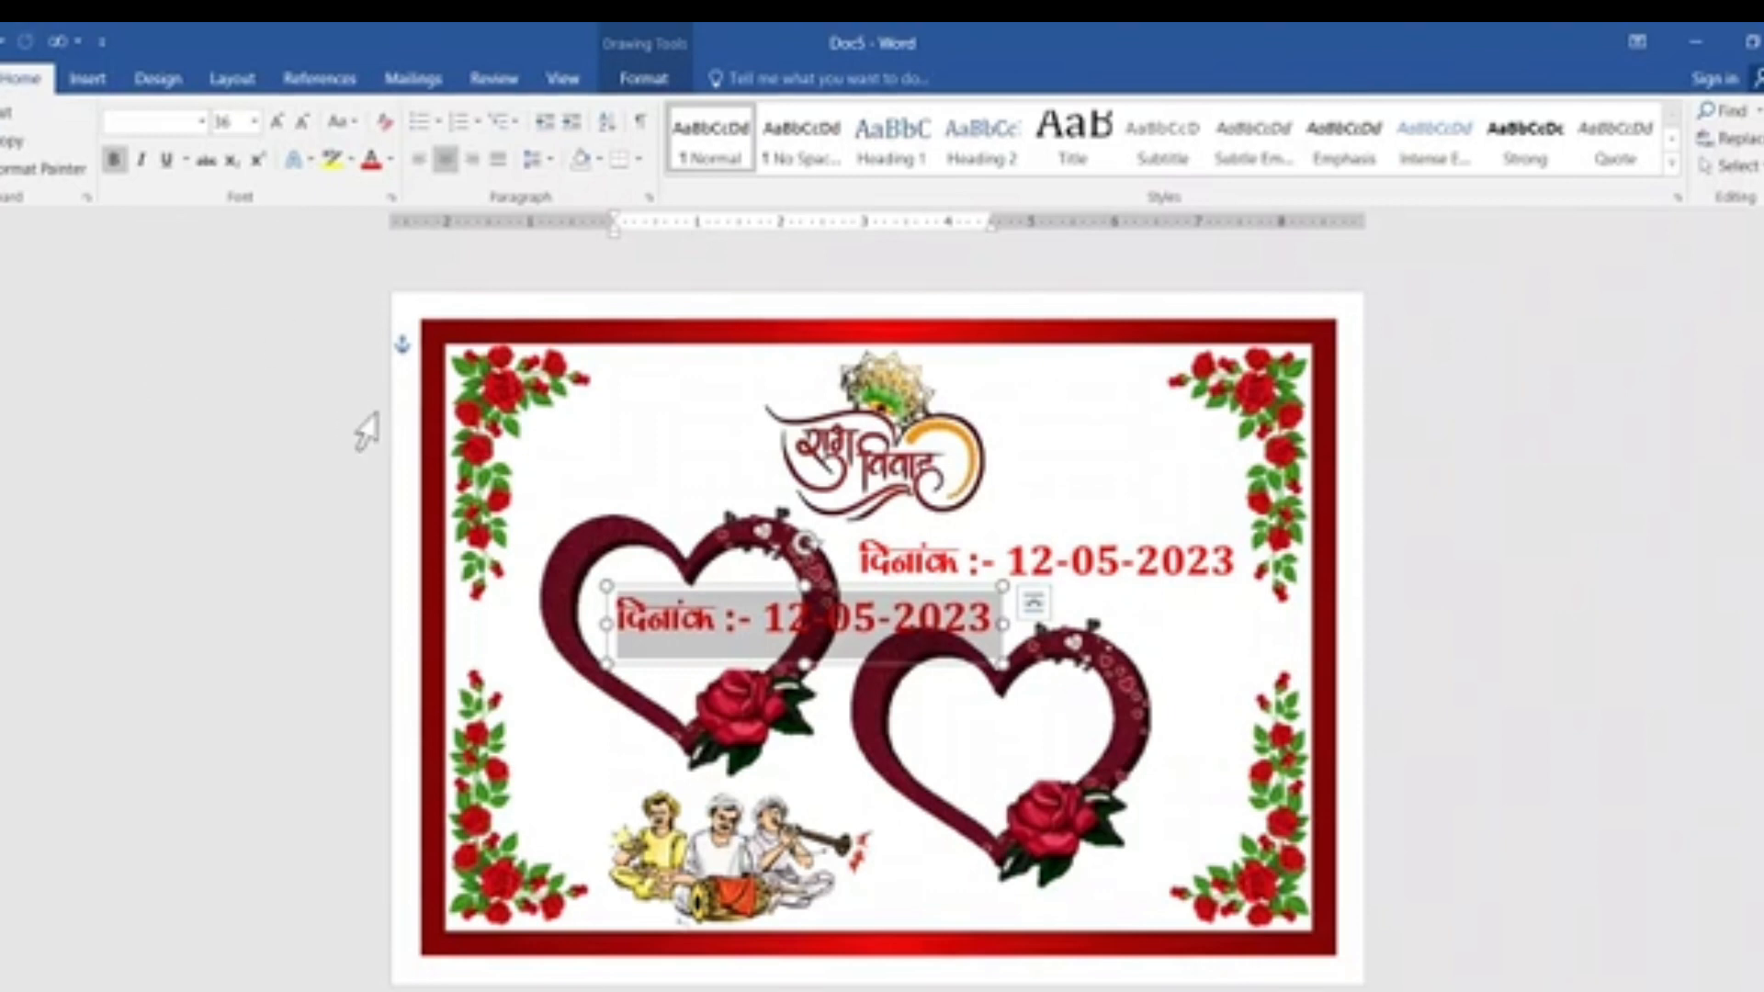
type("v")
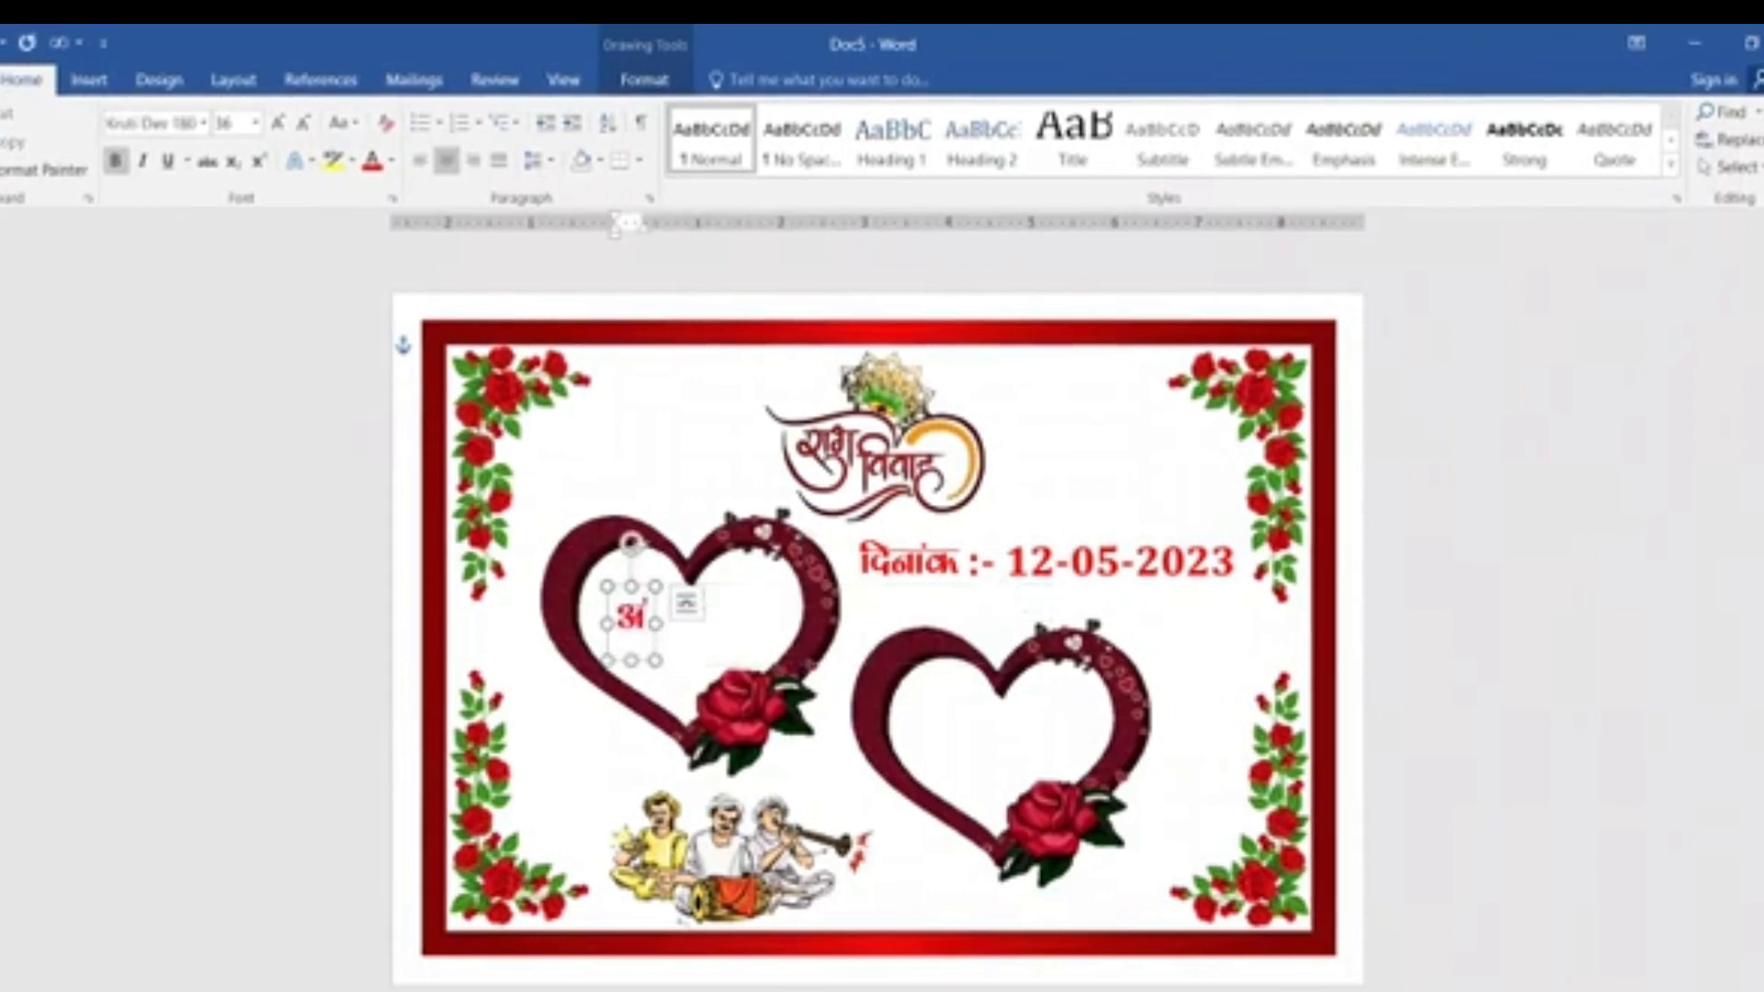
type("fd")
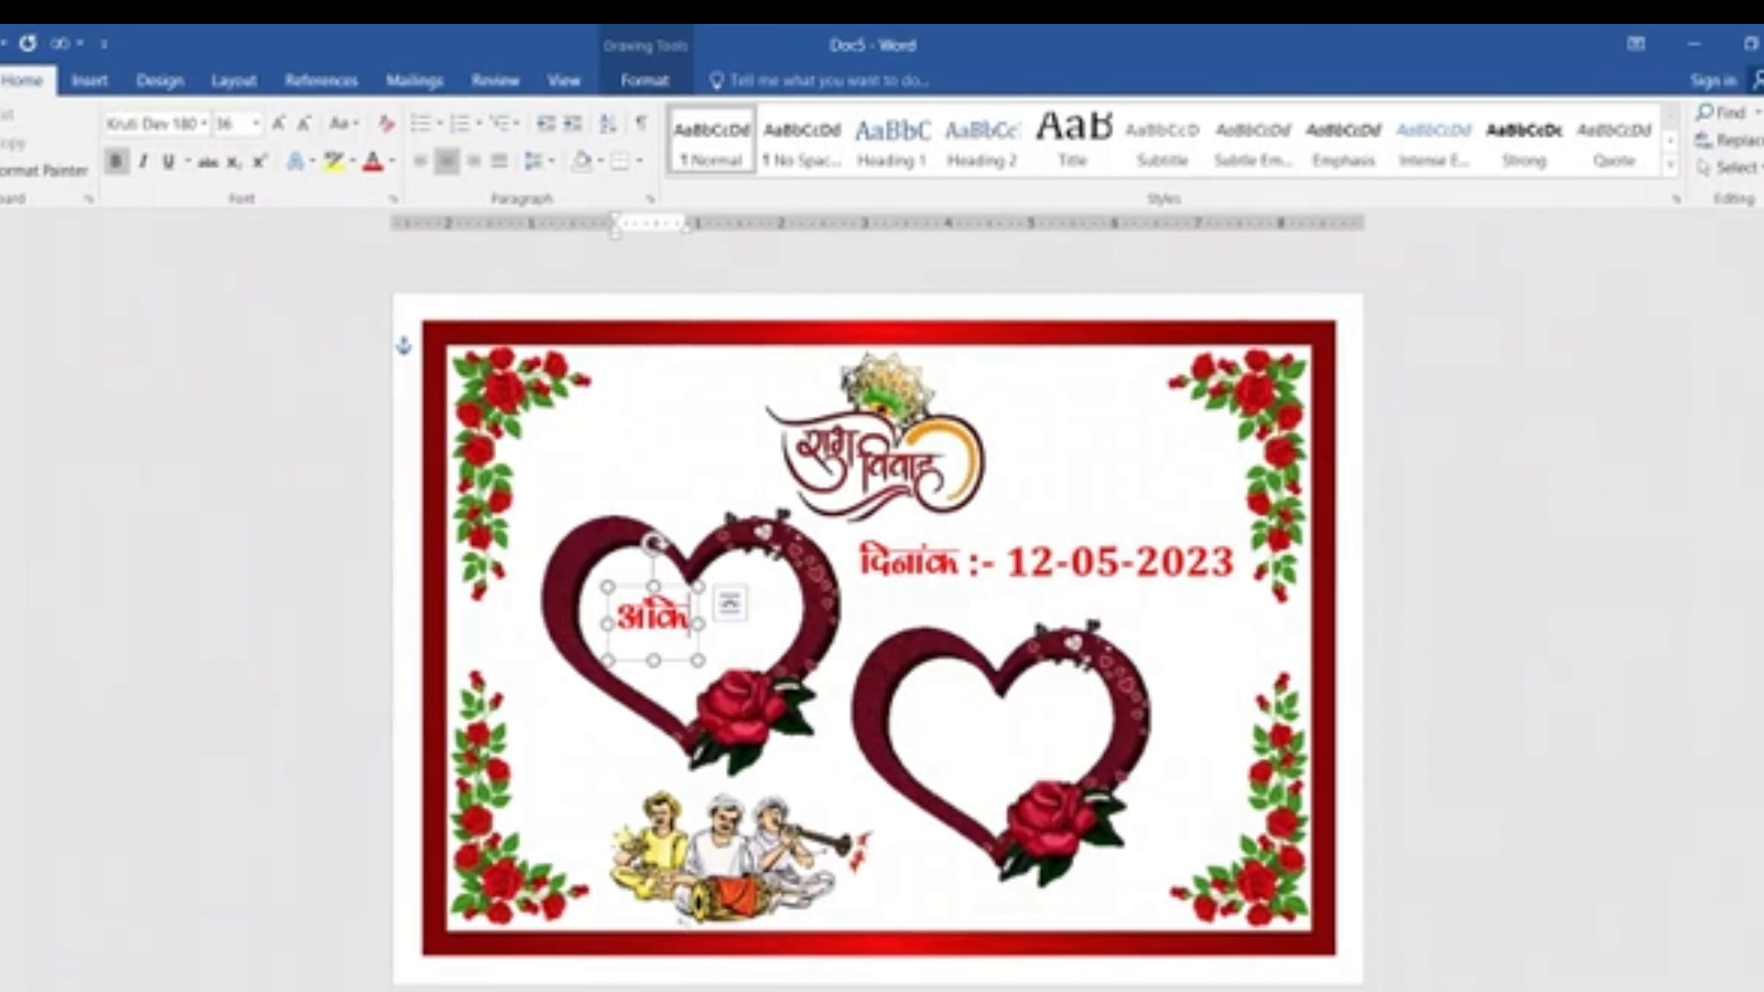
type("r")
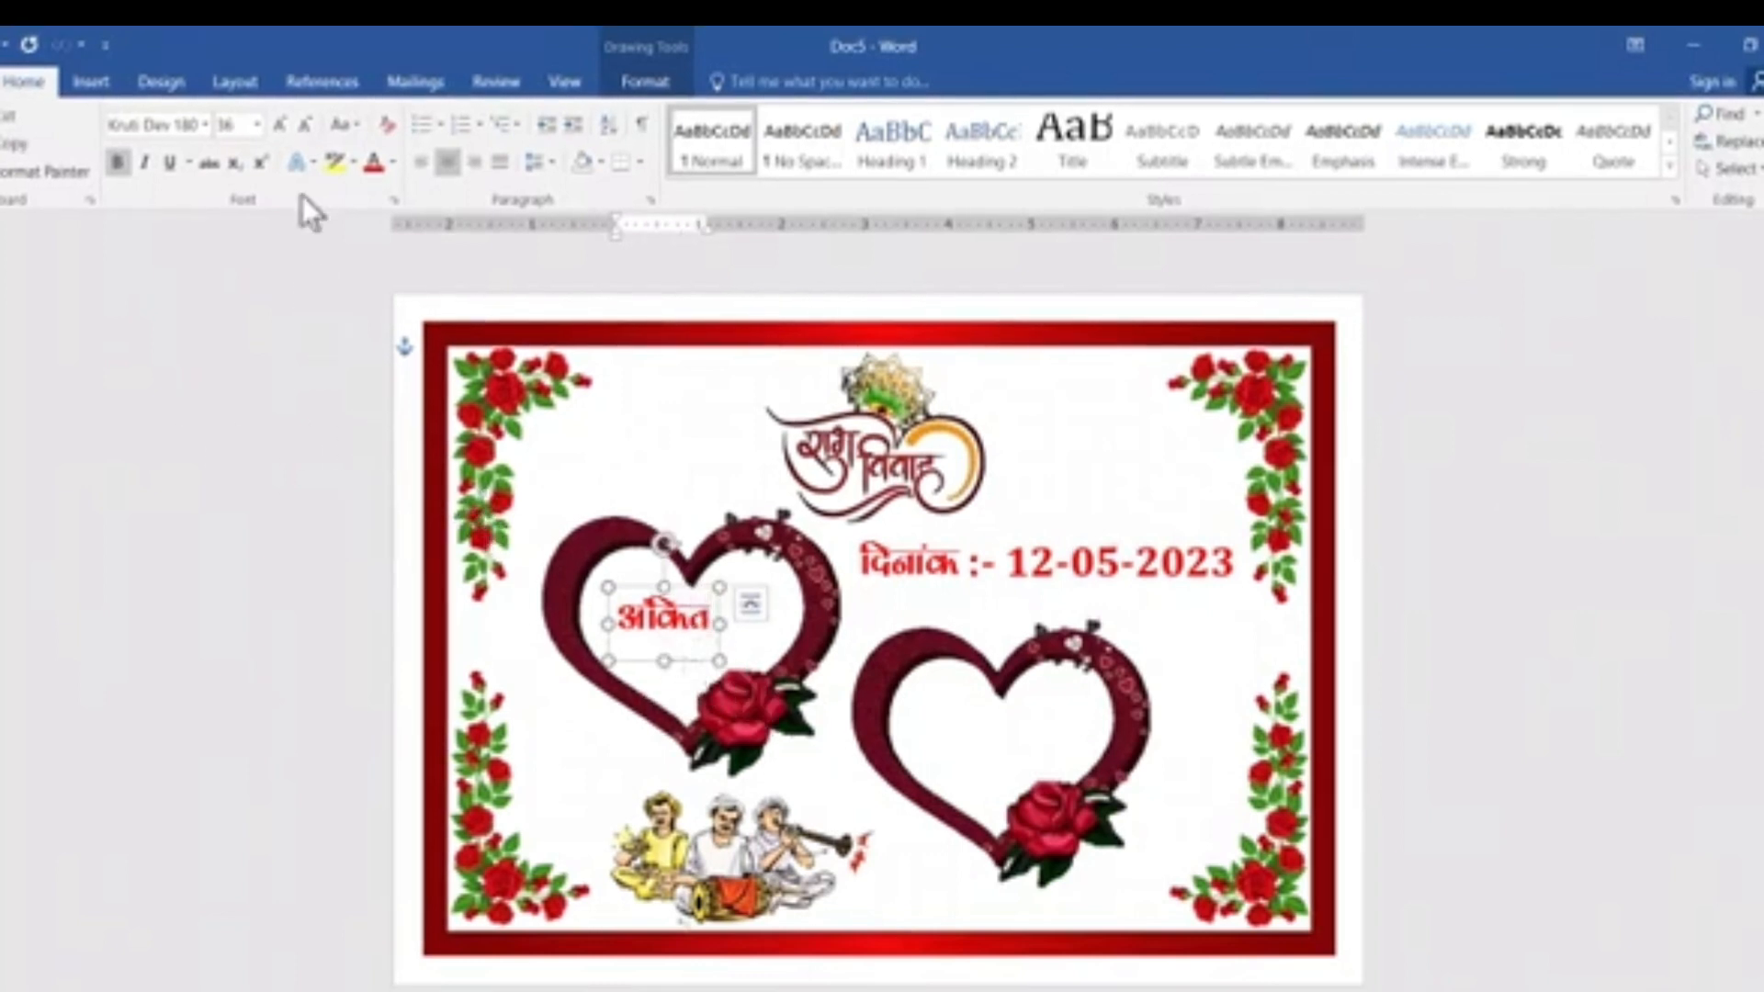
Enlarge the groom's name to 72 pt and centre it inside the left heart.
left_click(279, 125)
left_click(280, 125)
left_click(279, 125)
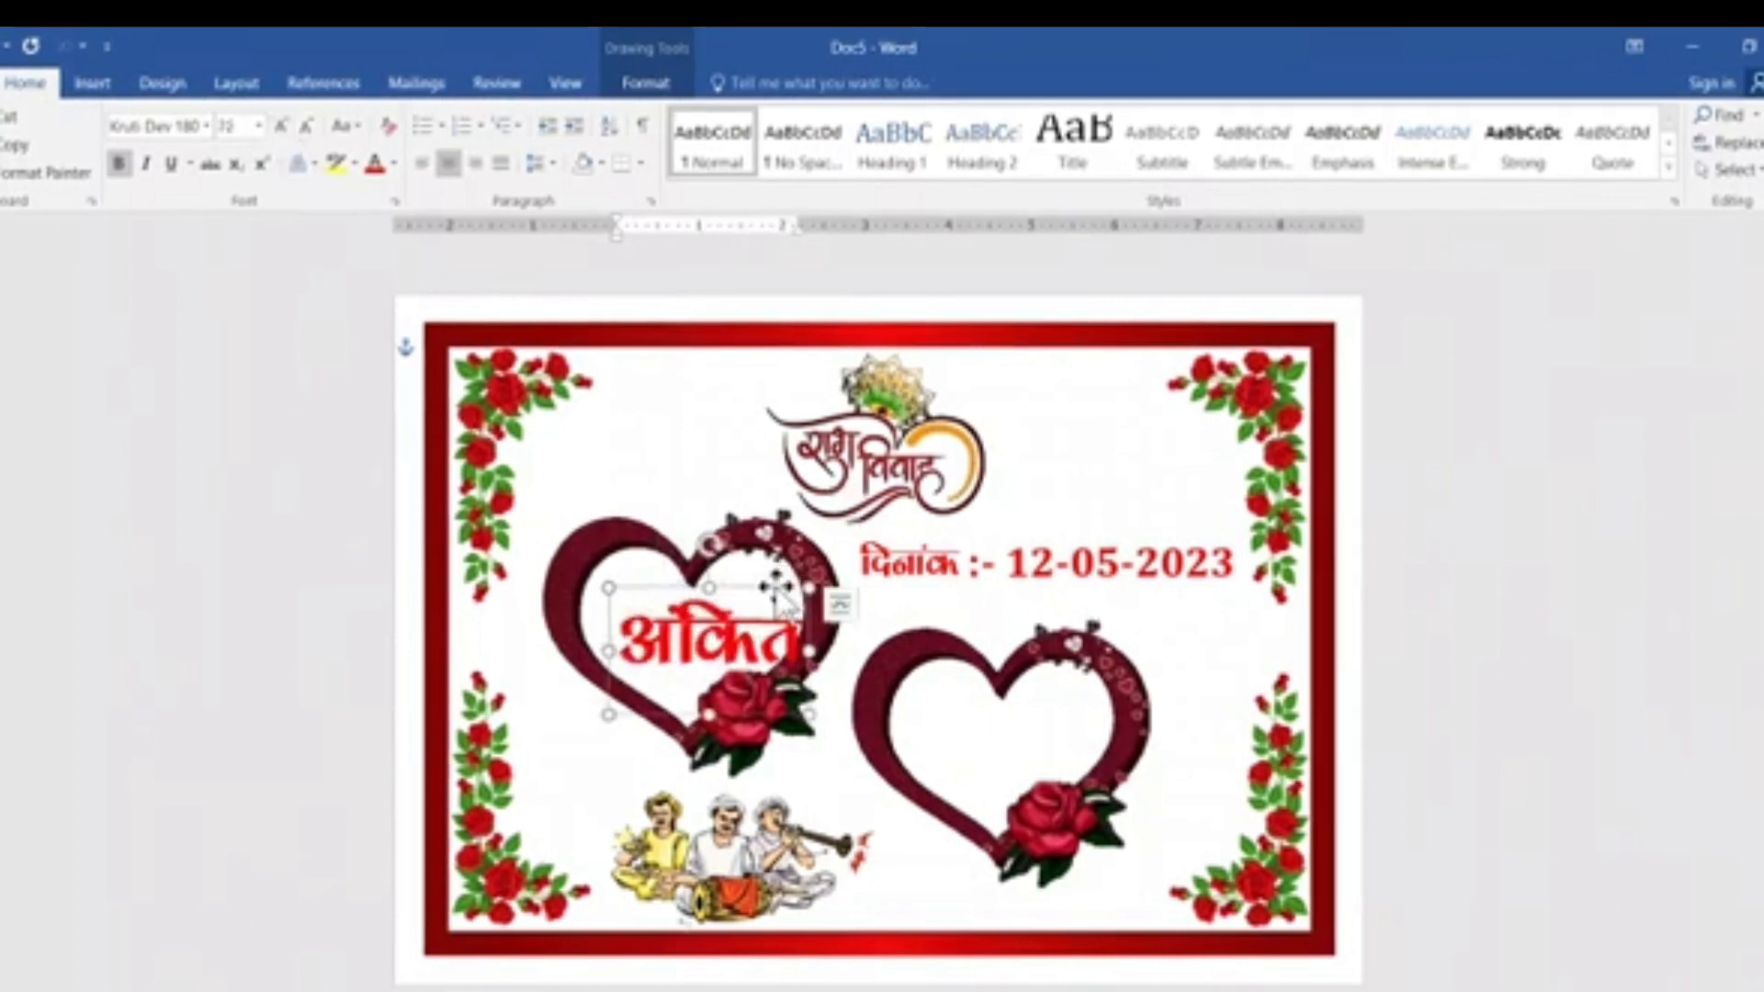
left_click_drag(775, 585, 757, 576)
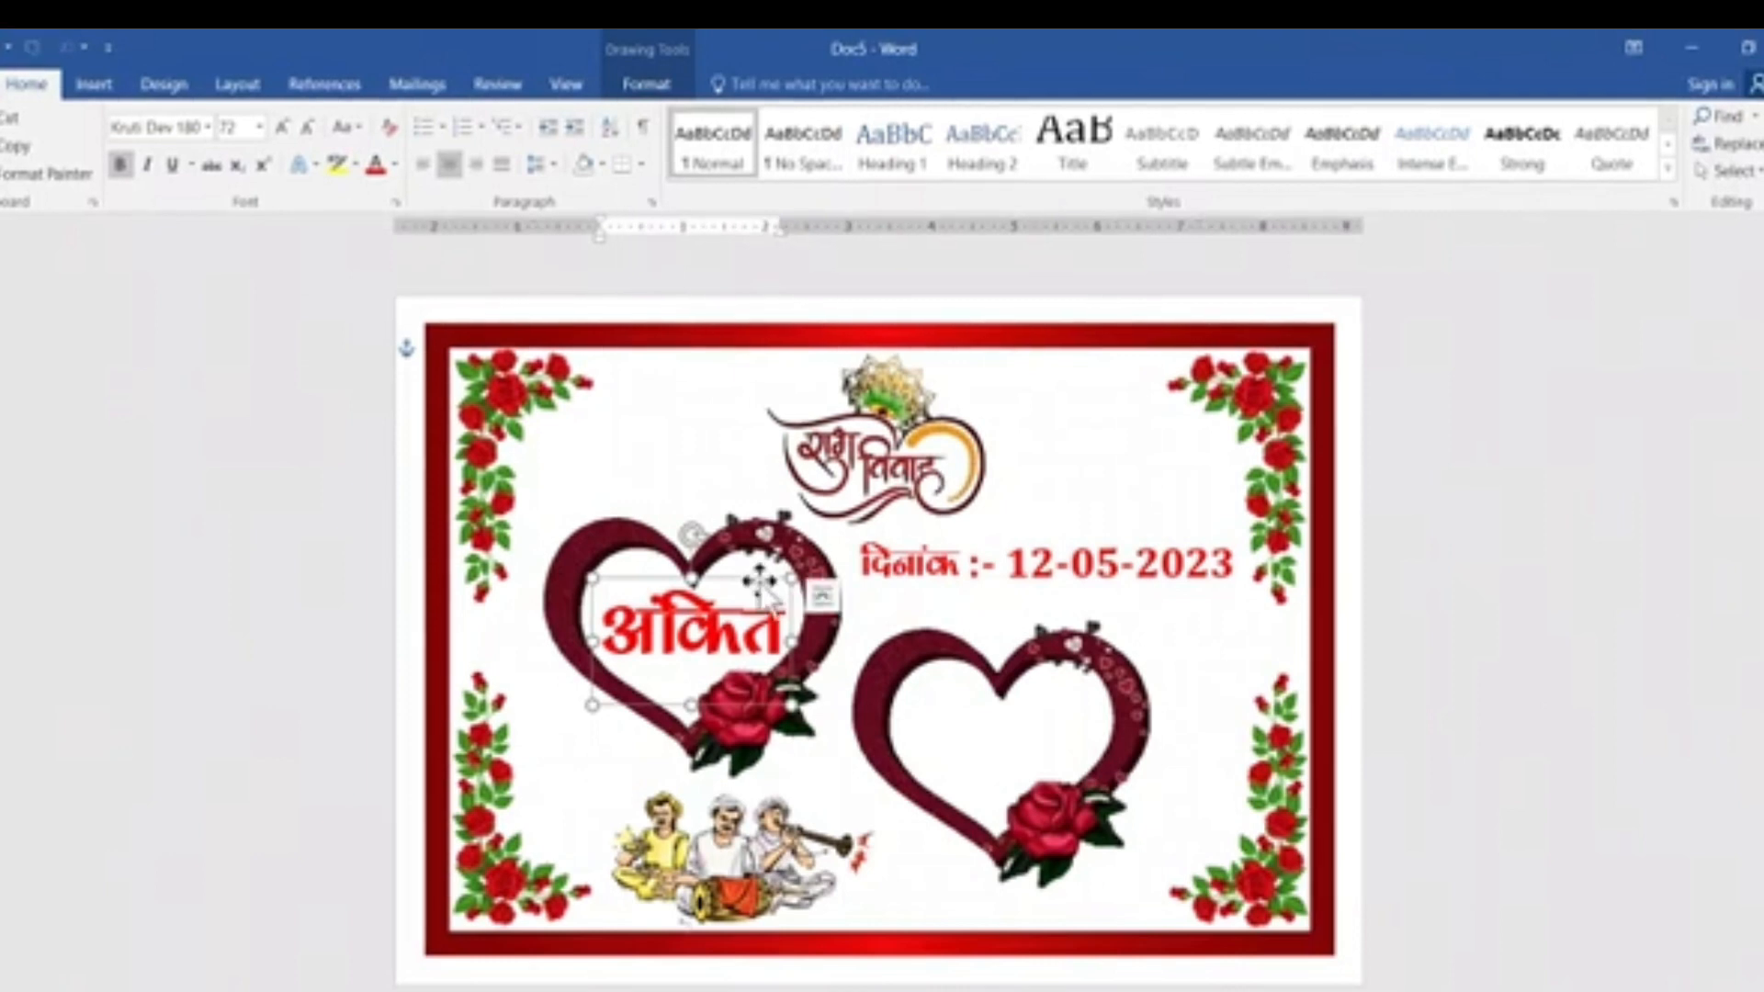
Duplicate the groom's name into the right heart, changing the copy to the bride's Hindi name centred in the frame.
key("ctrl+d")
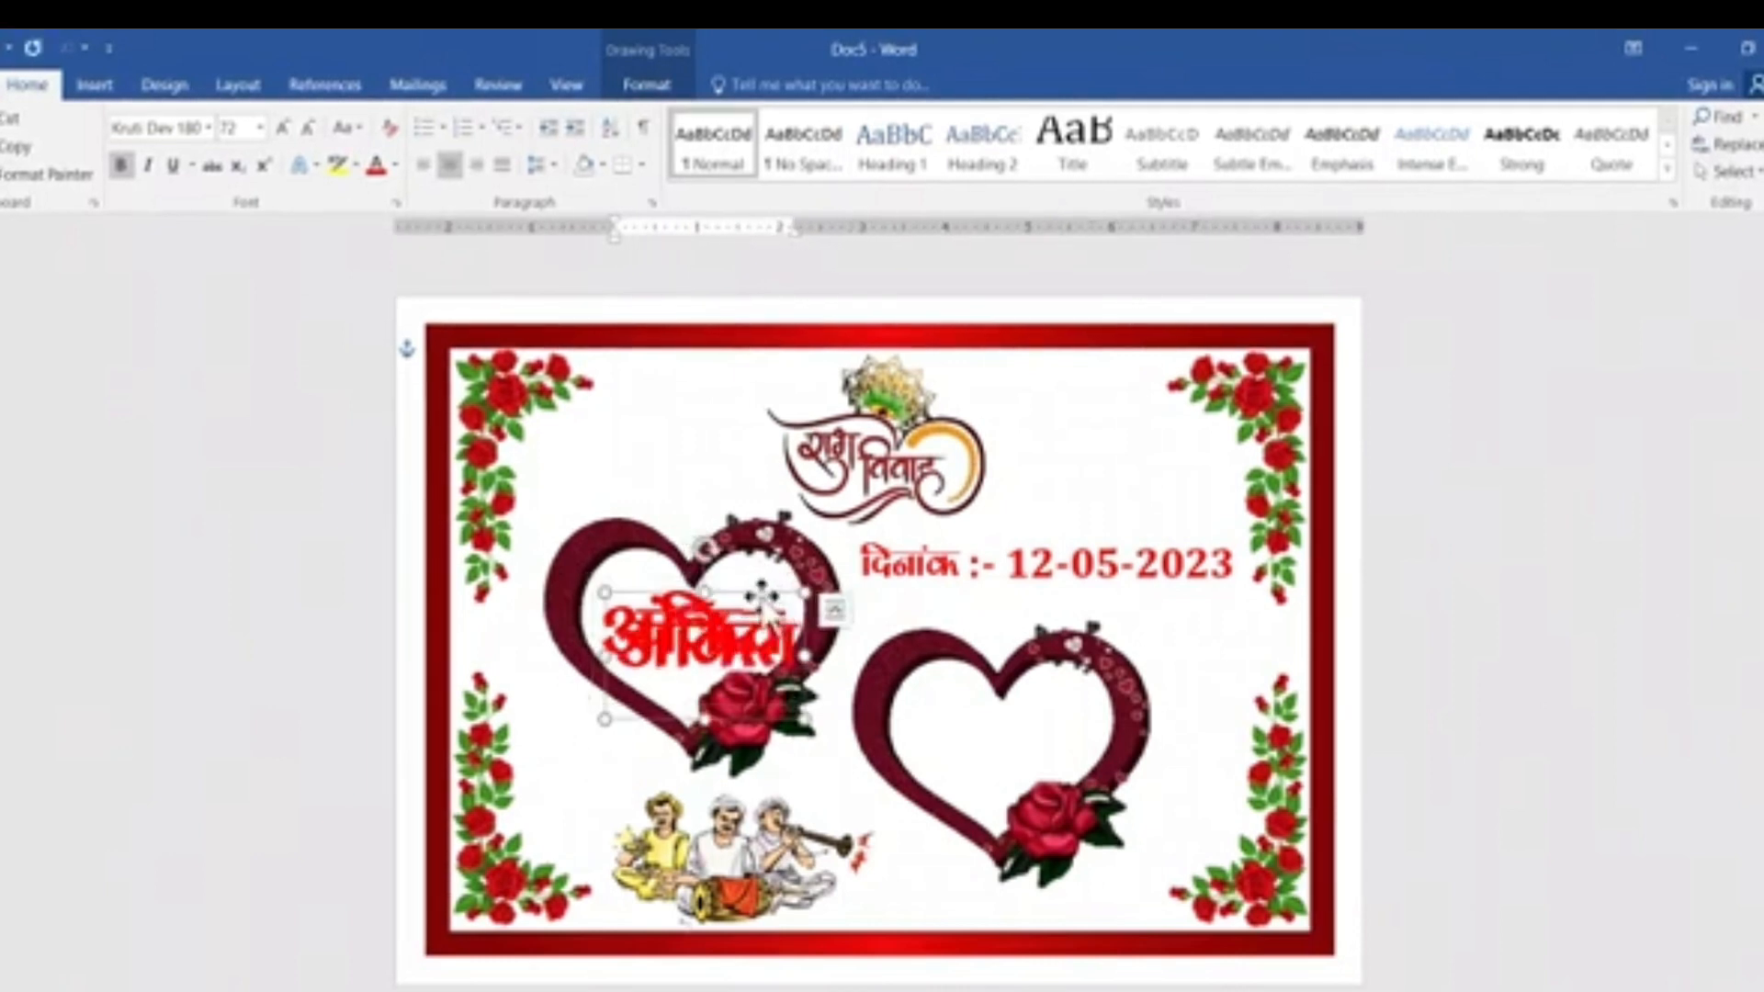
left_click_drag(790, 712, 1064, 817)
left_click_drag(912, 761, 1091, 763)
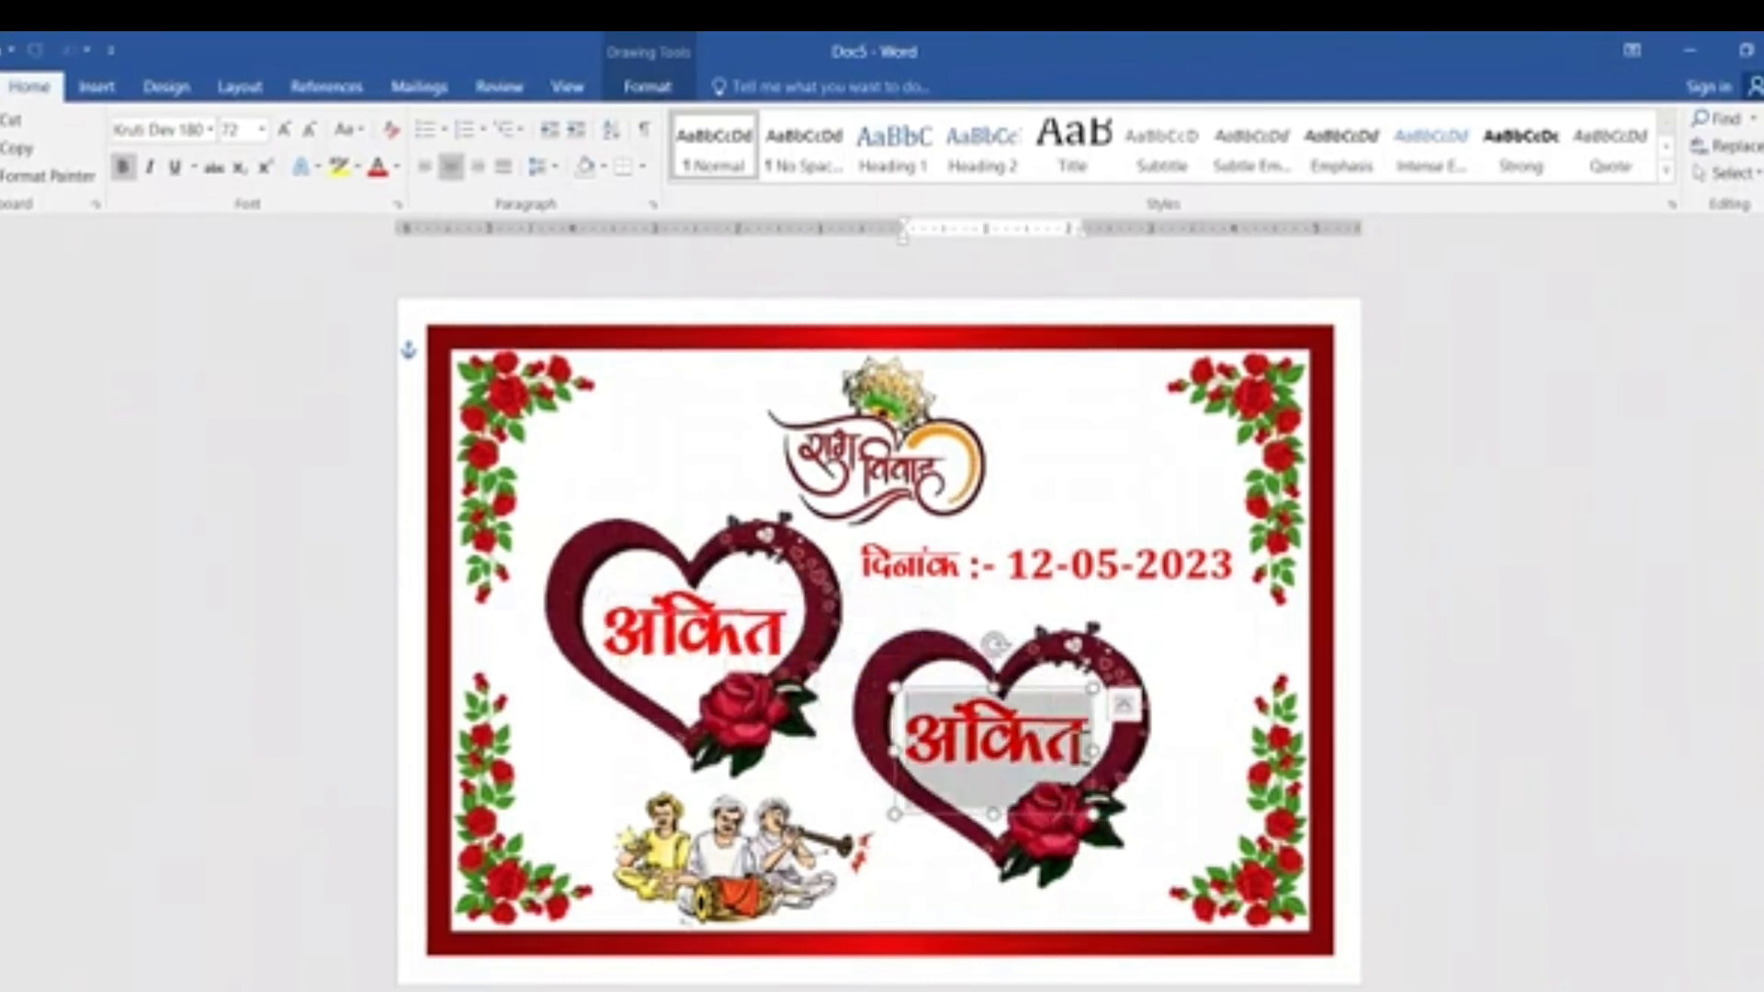
type("jku")
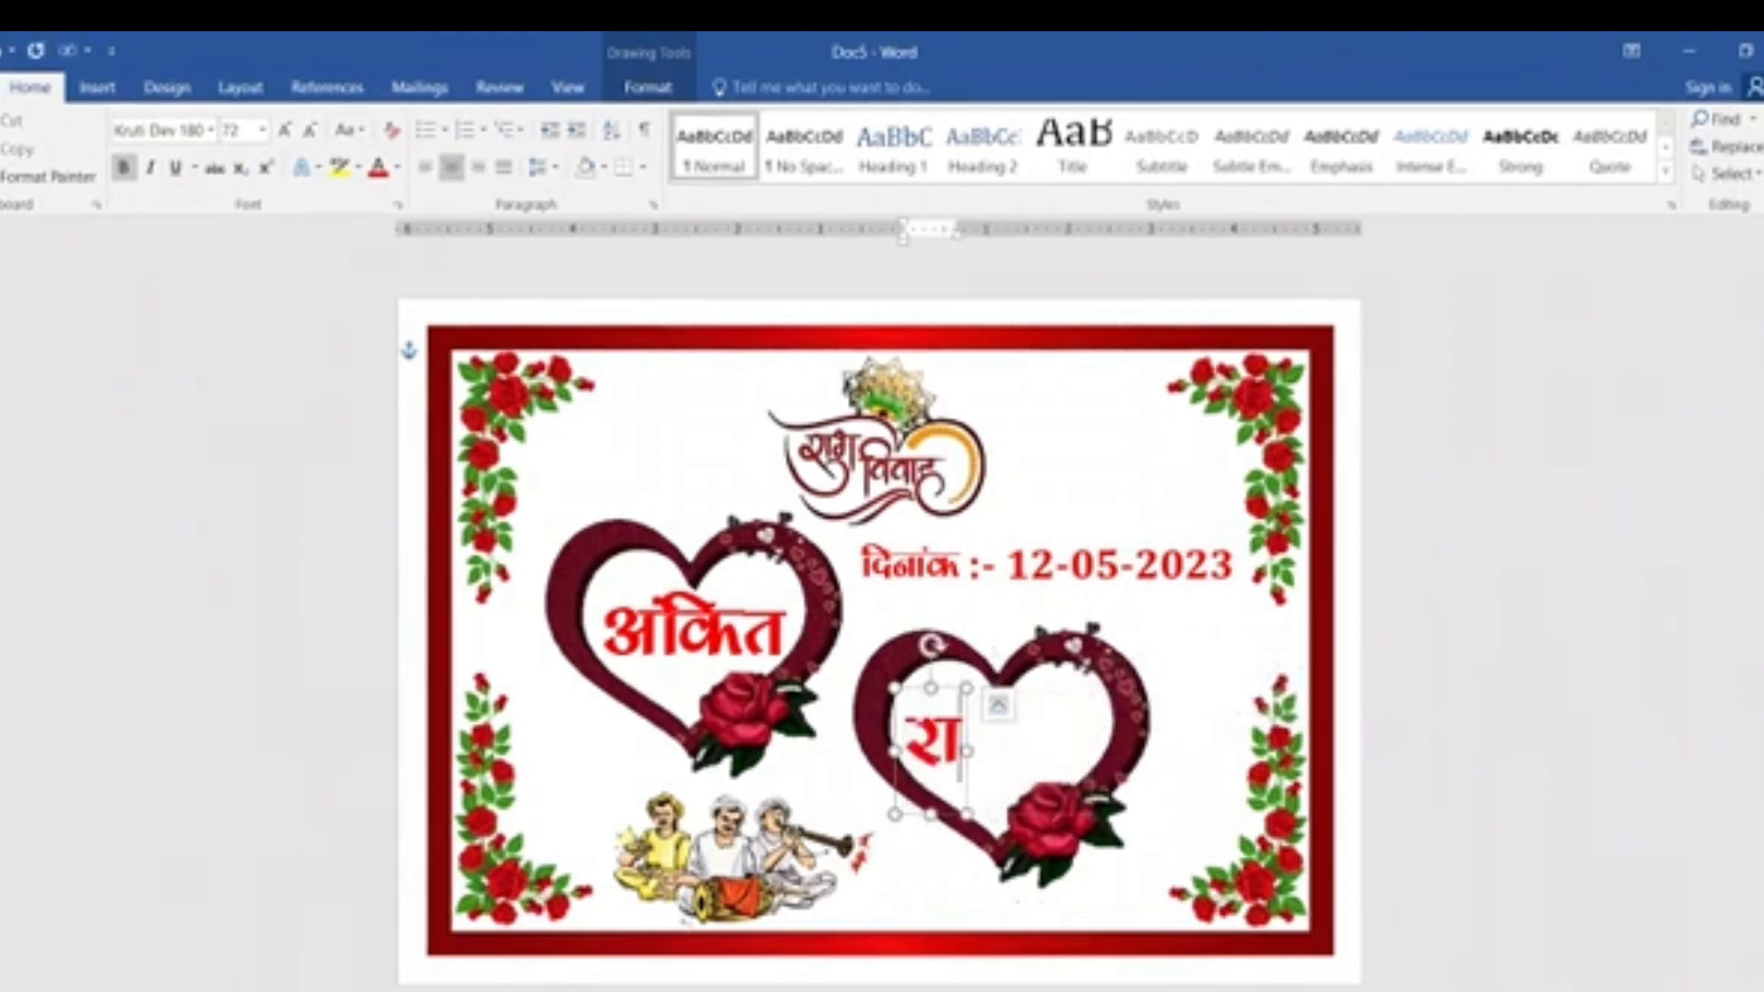
type("h")
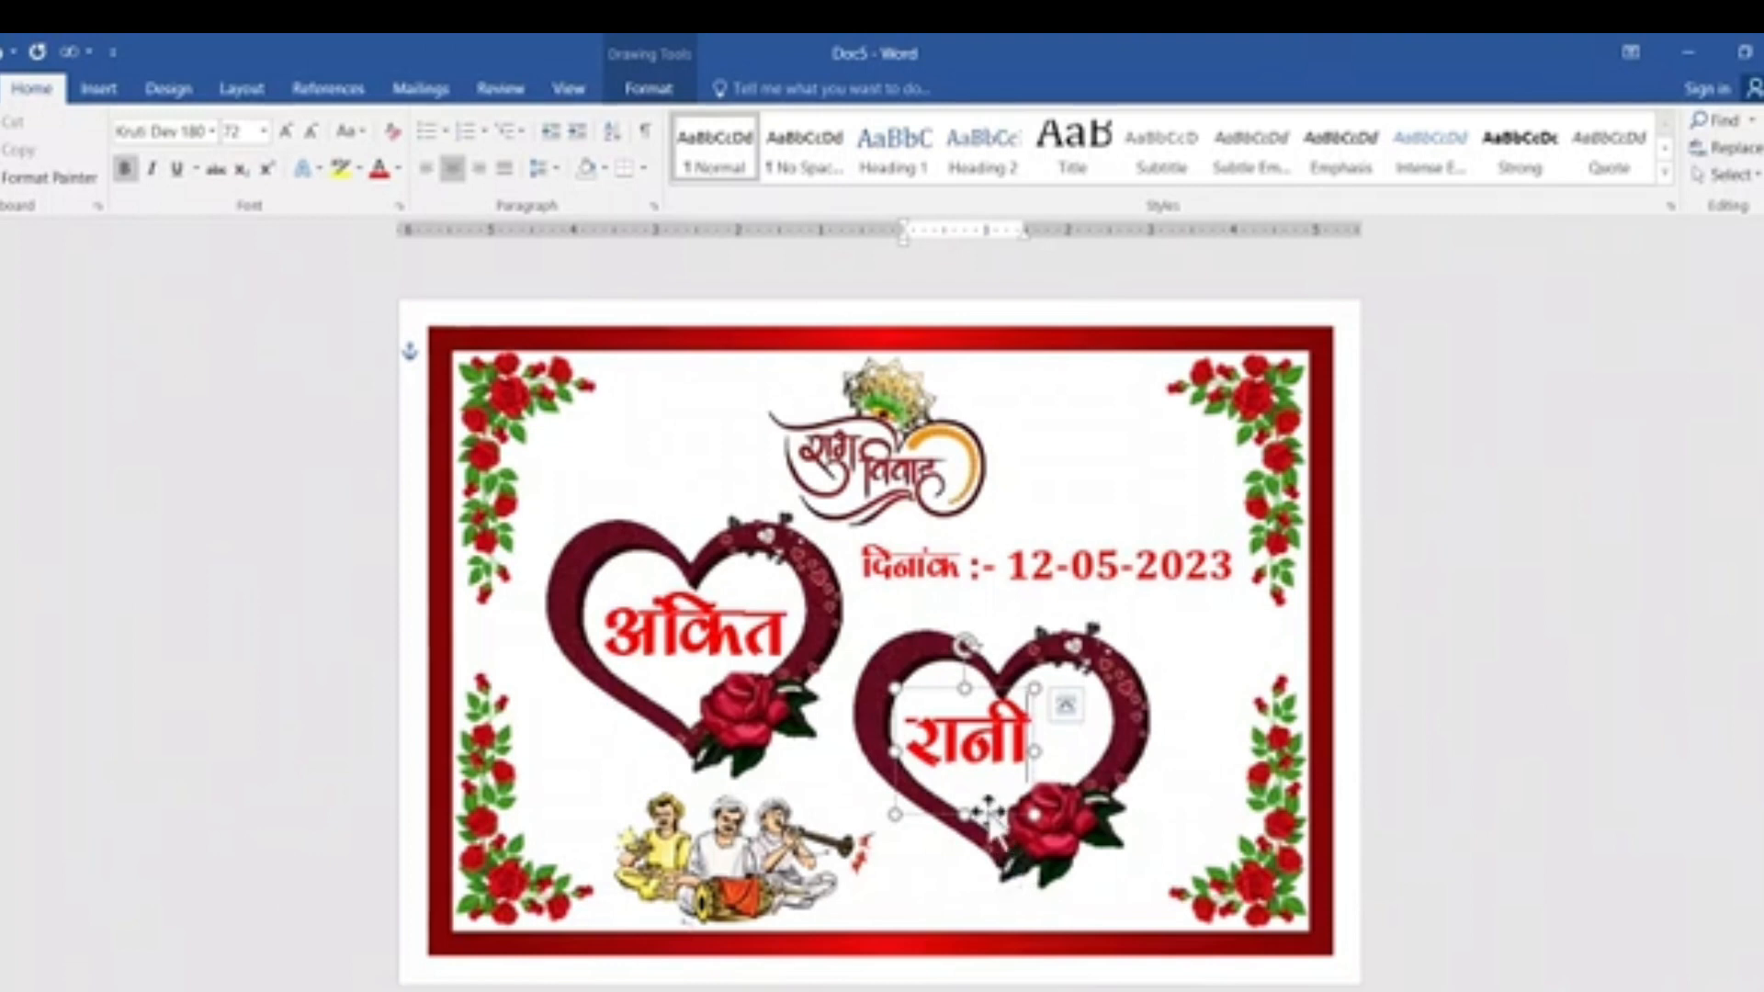
left_click_drag(989, 813, 1018, 808)
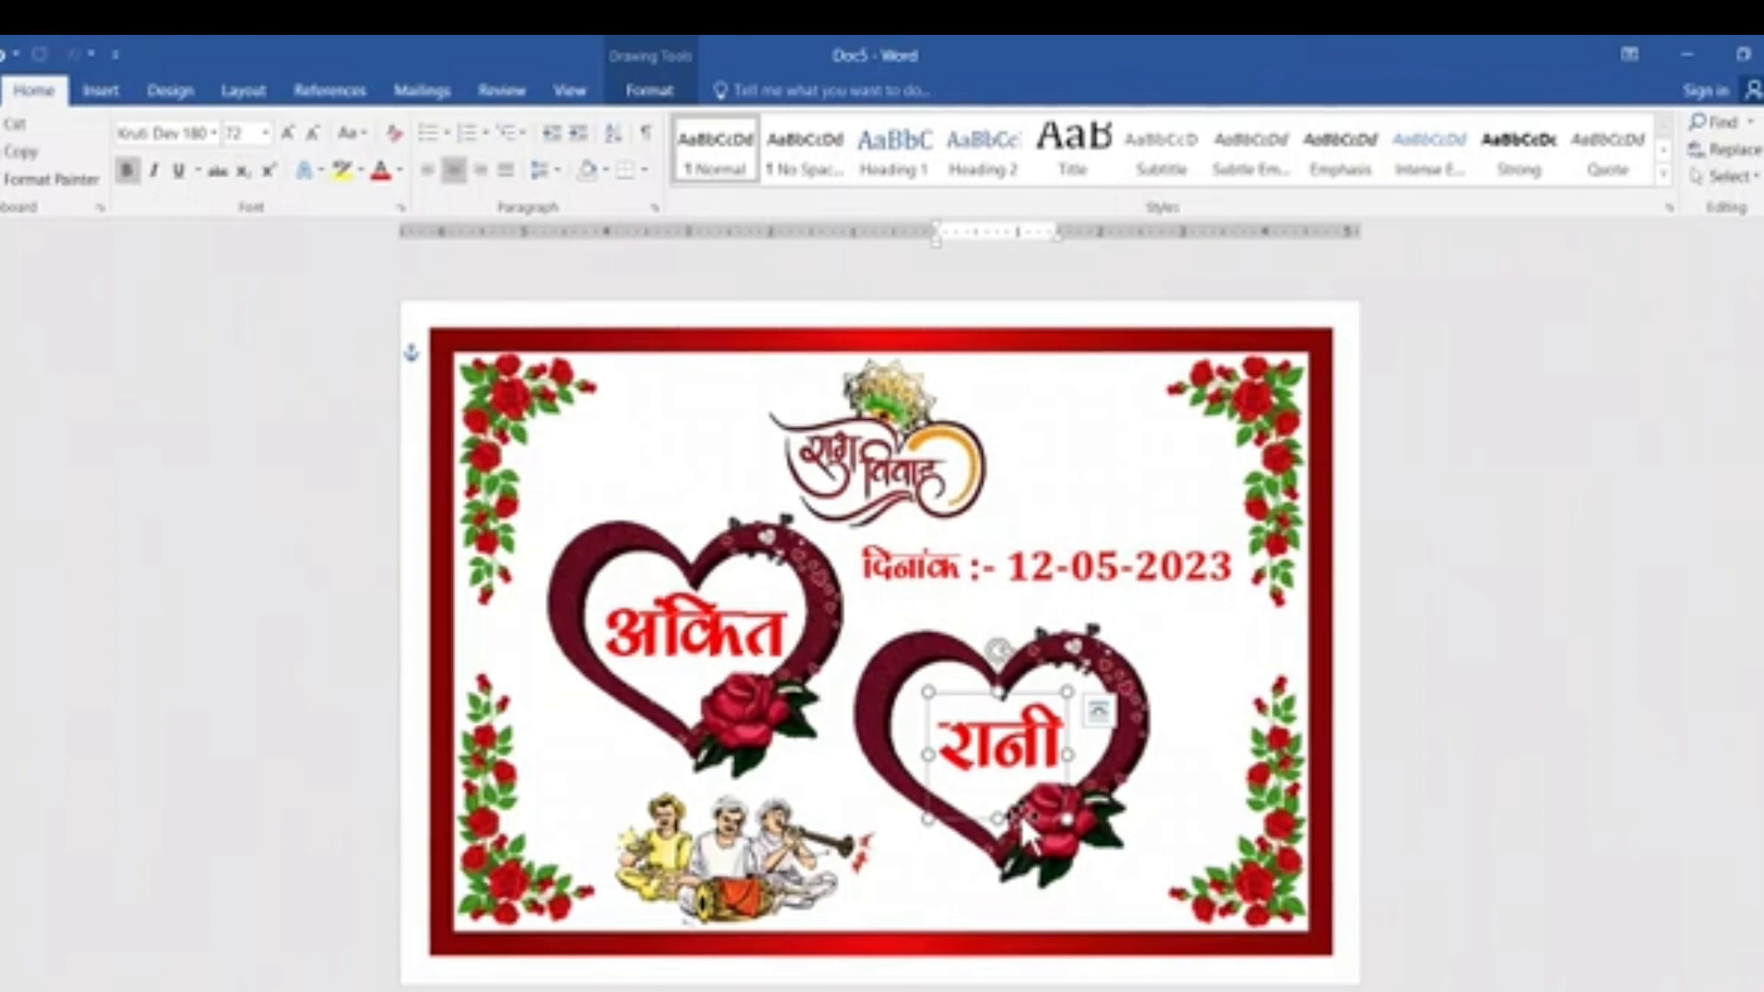
Duplicate the bride's name to the gap between the hearts and replace the copy's text with संग.
key("ctrl+z")
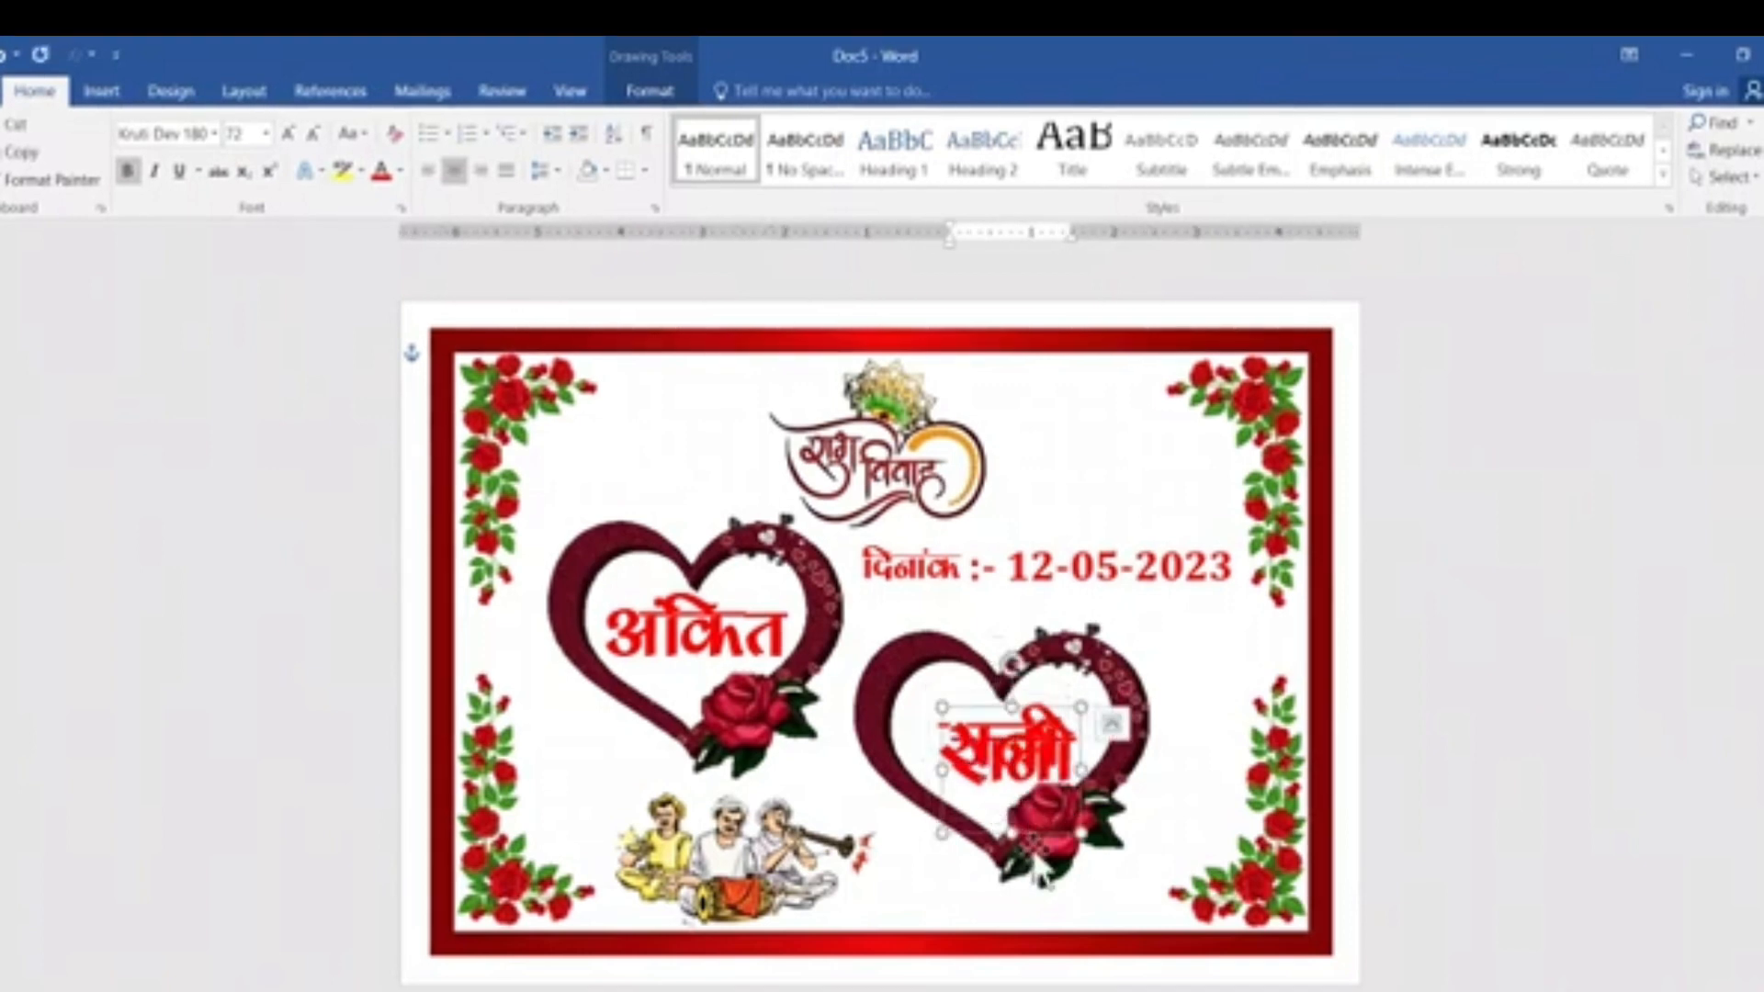
left_click_drag(1034, 830, 863, 844)
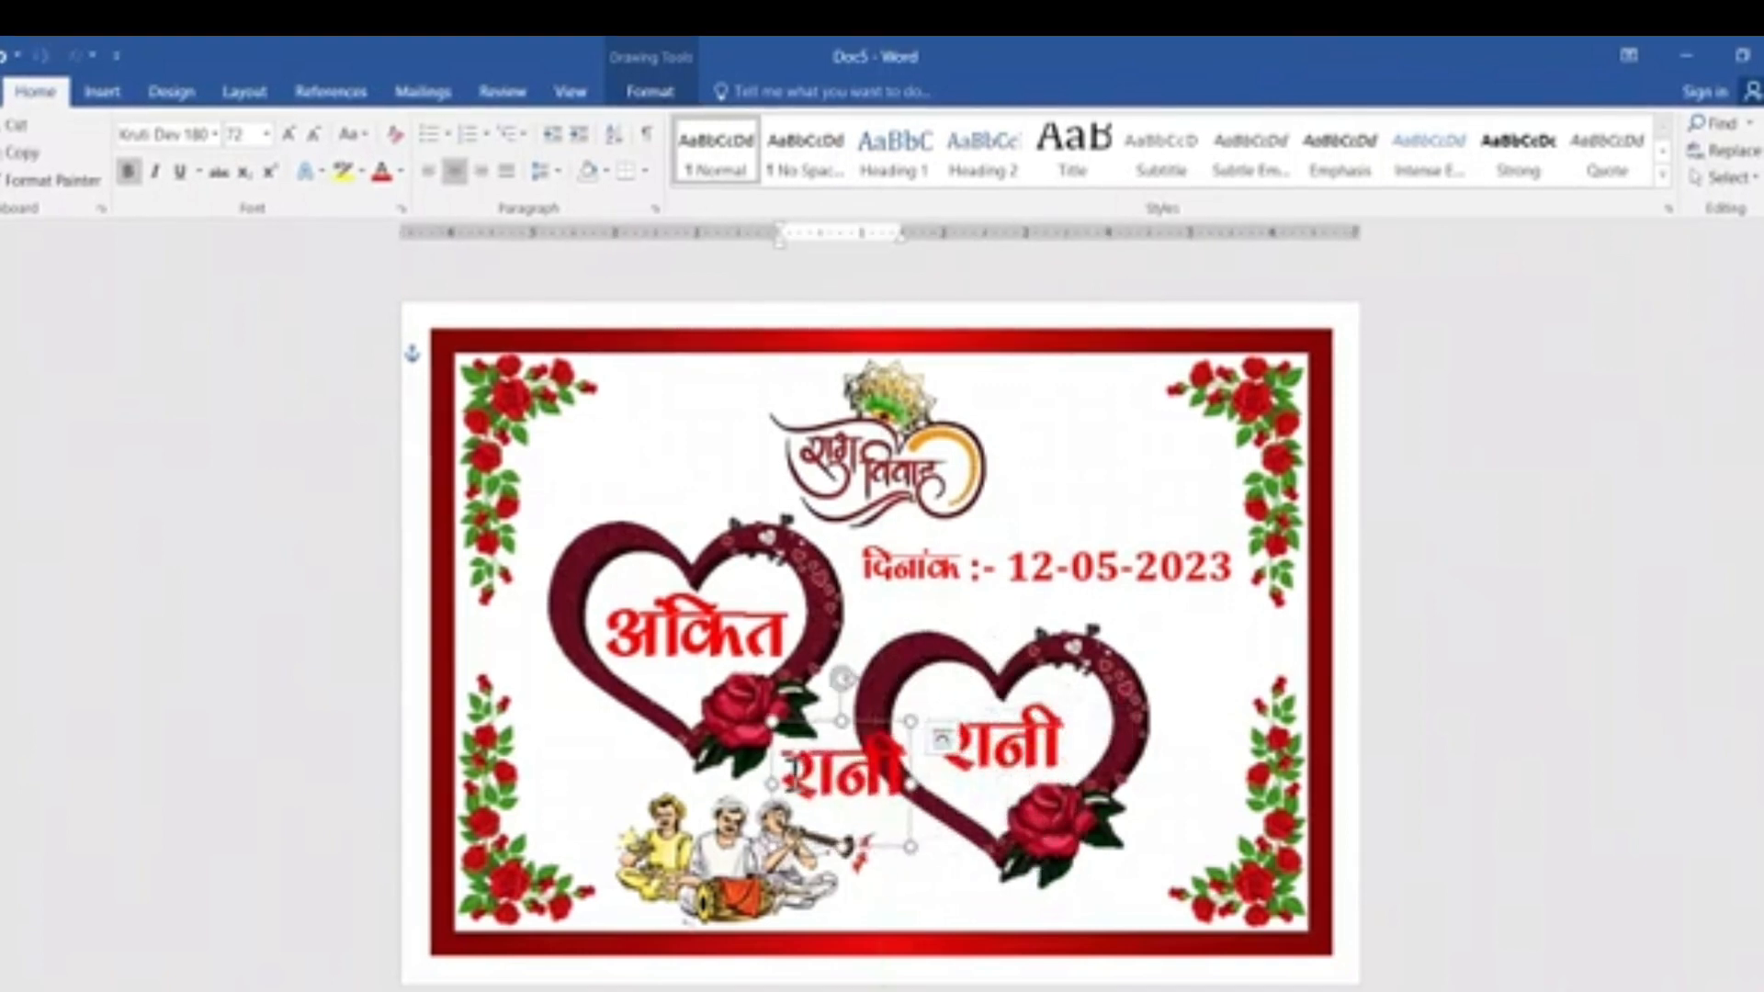
left_click_drag(782, 781, 912, 792)
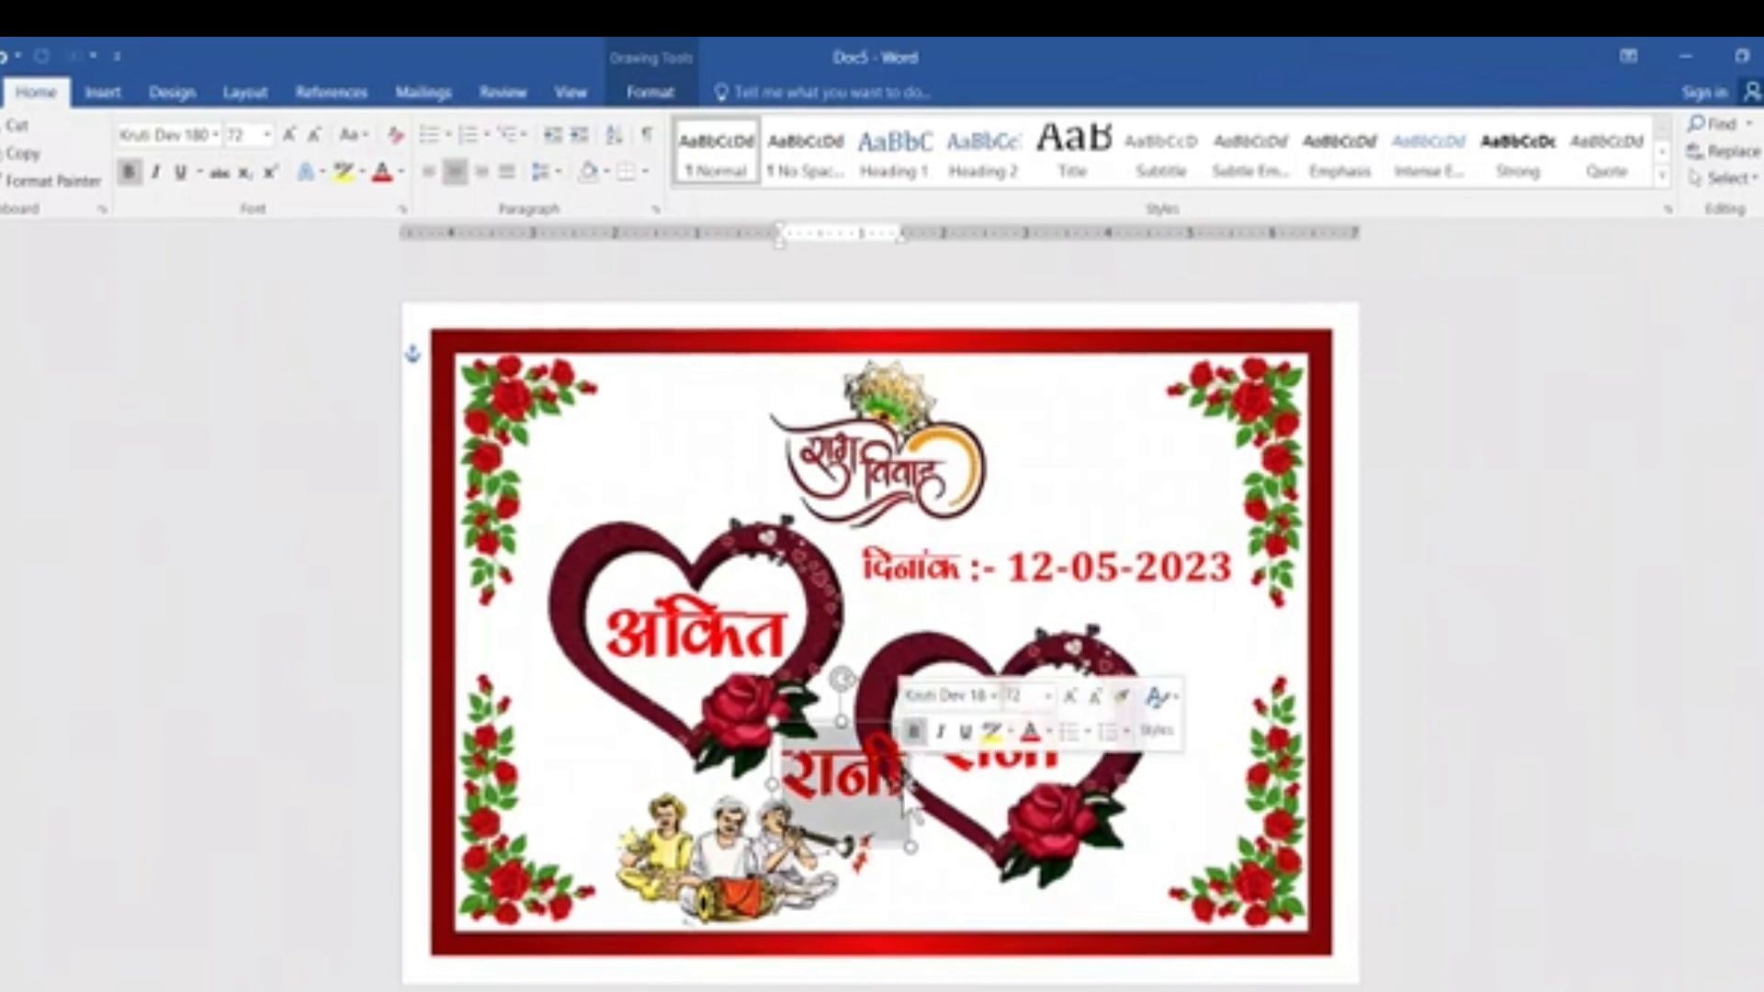
type("l")
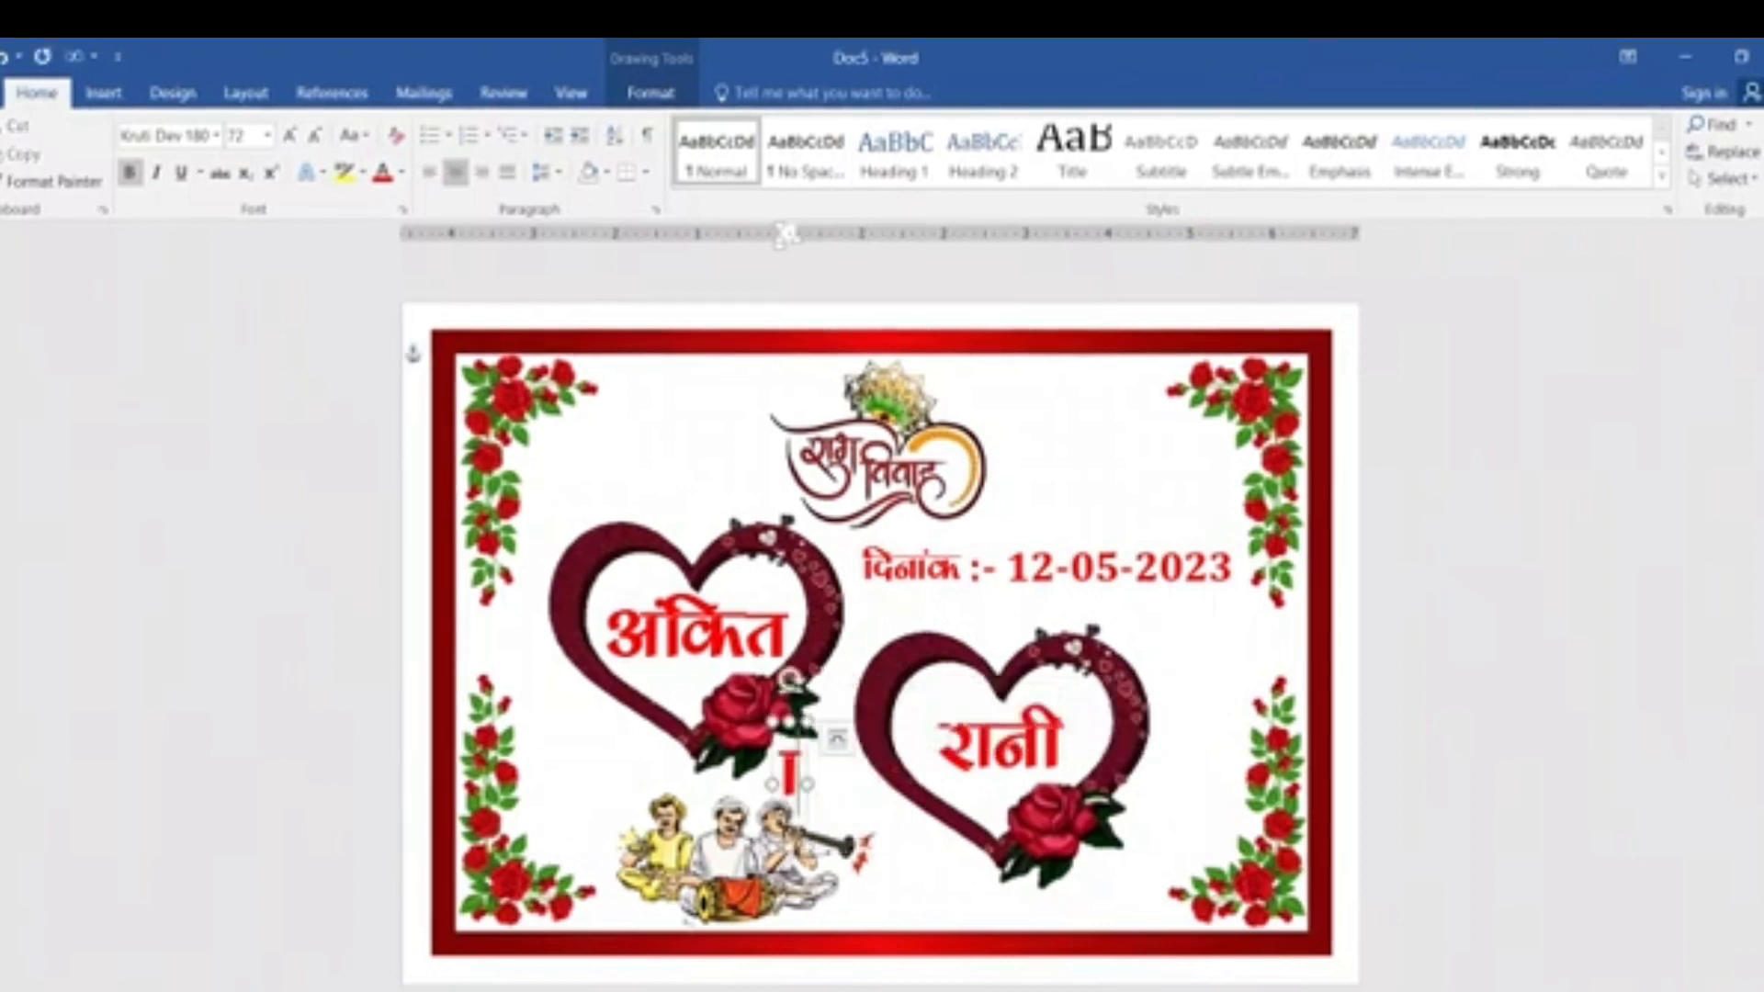
type("a")
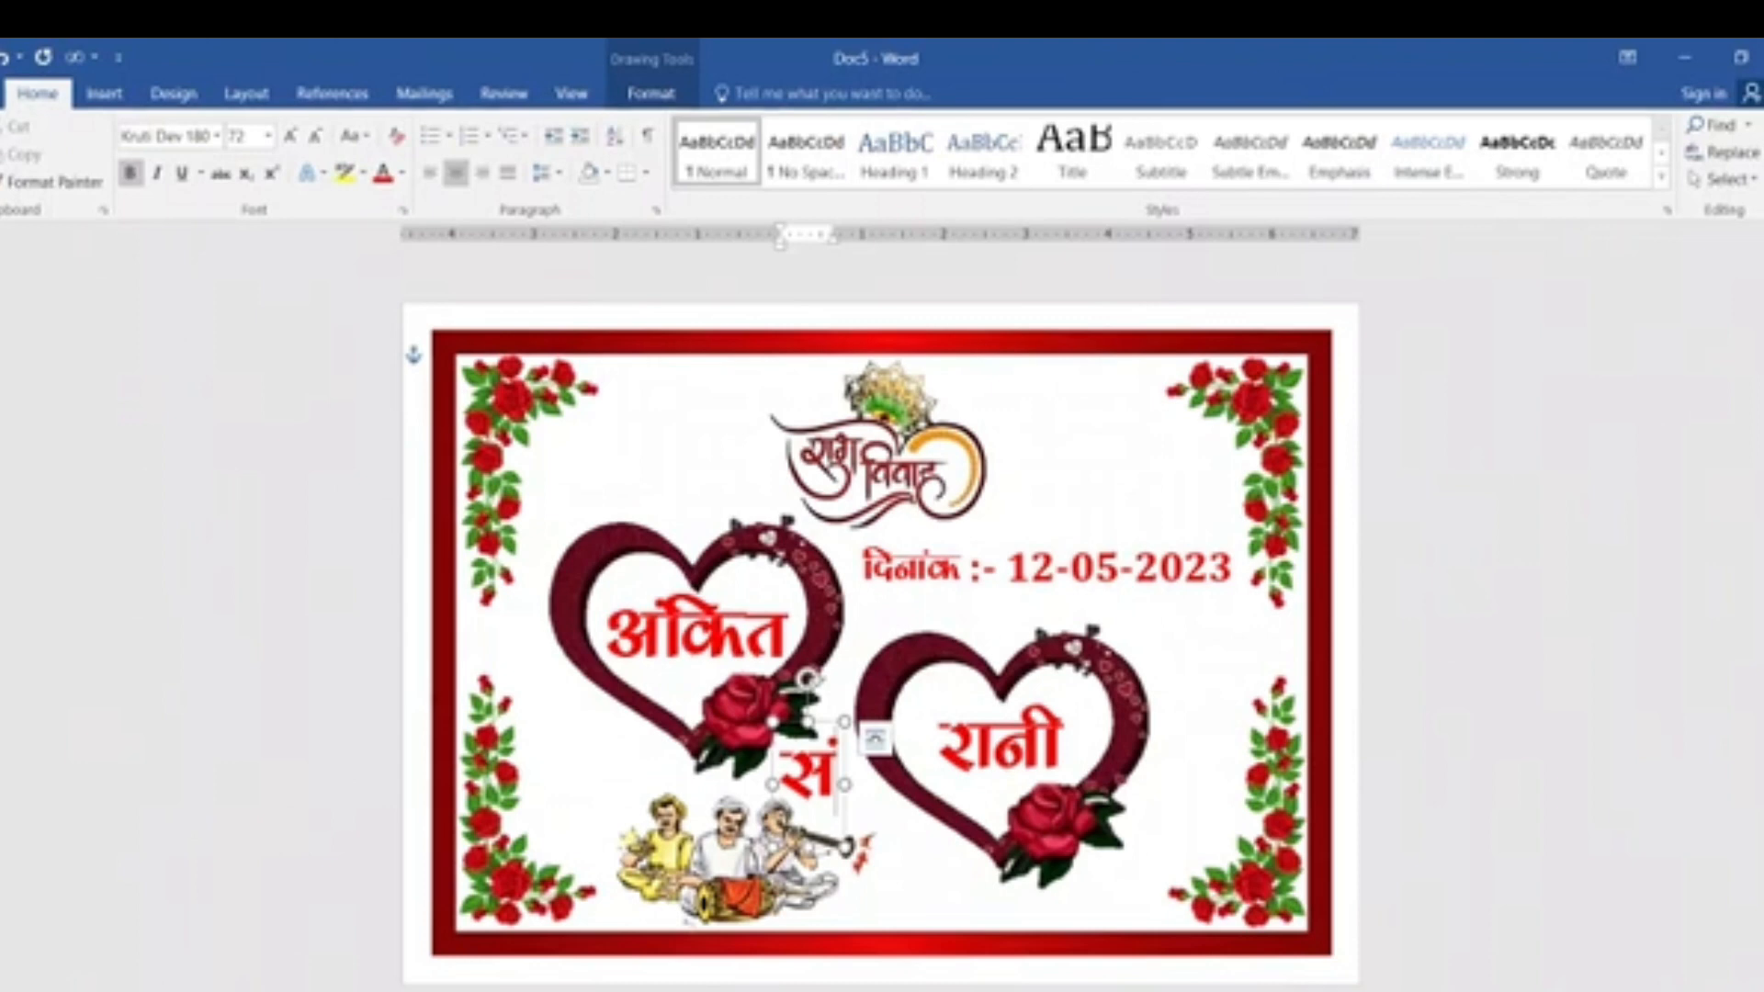
type("x")
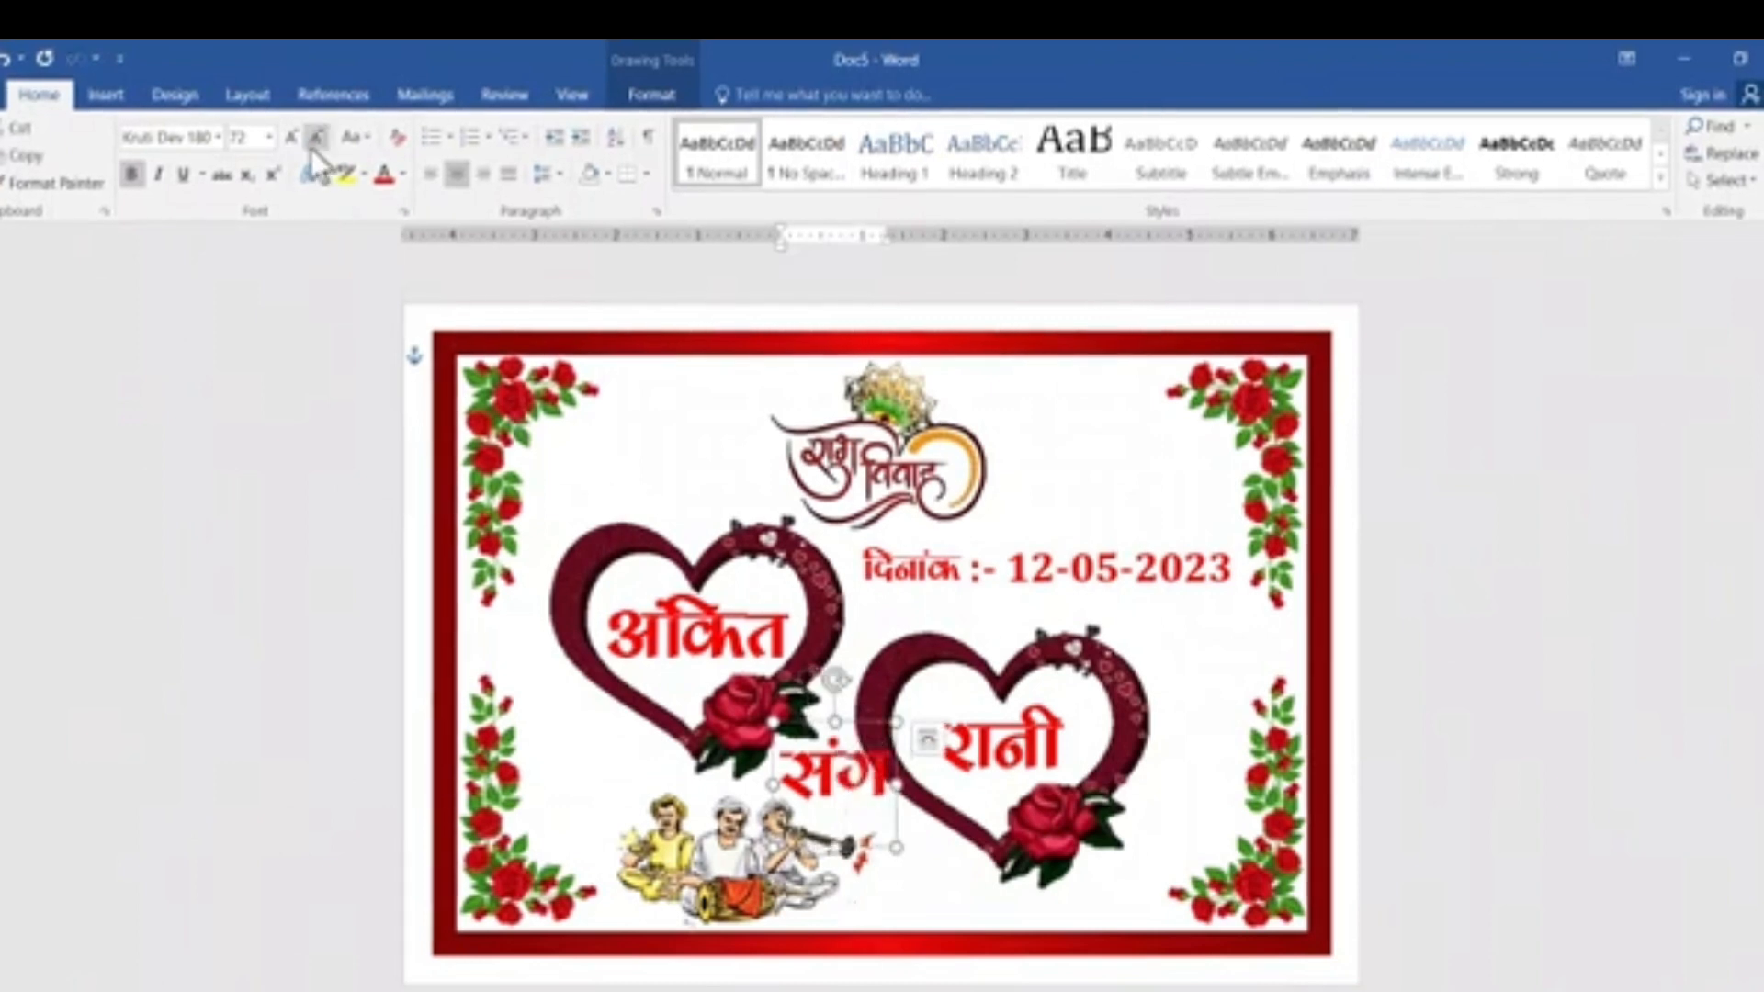
Reduce संग to 48 pt and tilt it slightly clockwise, positioned between the two hearts above the musicians.
left_click(316, 138)
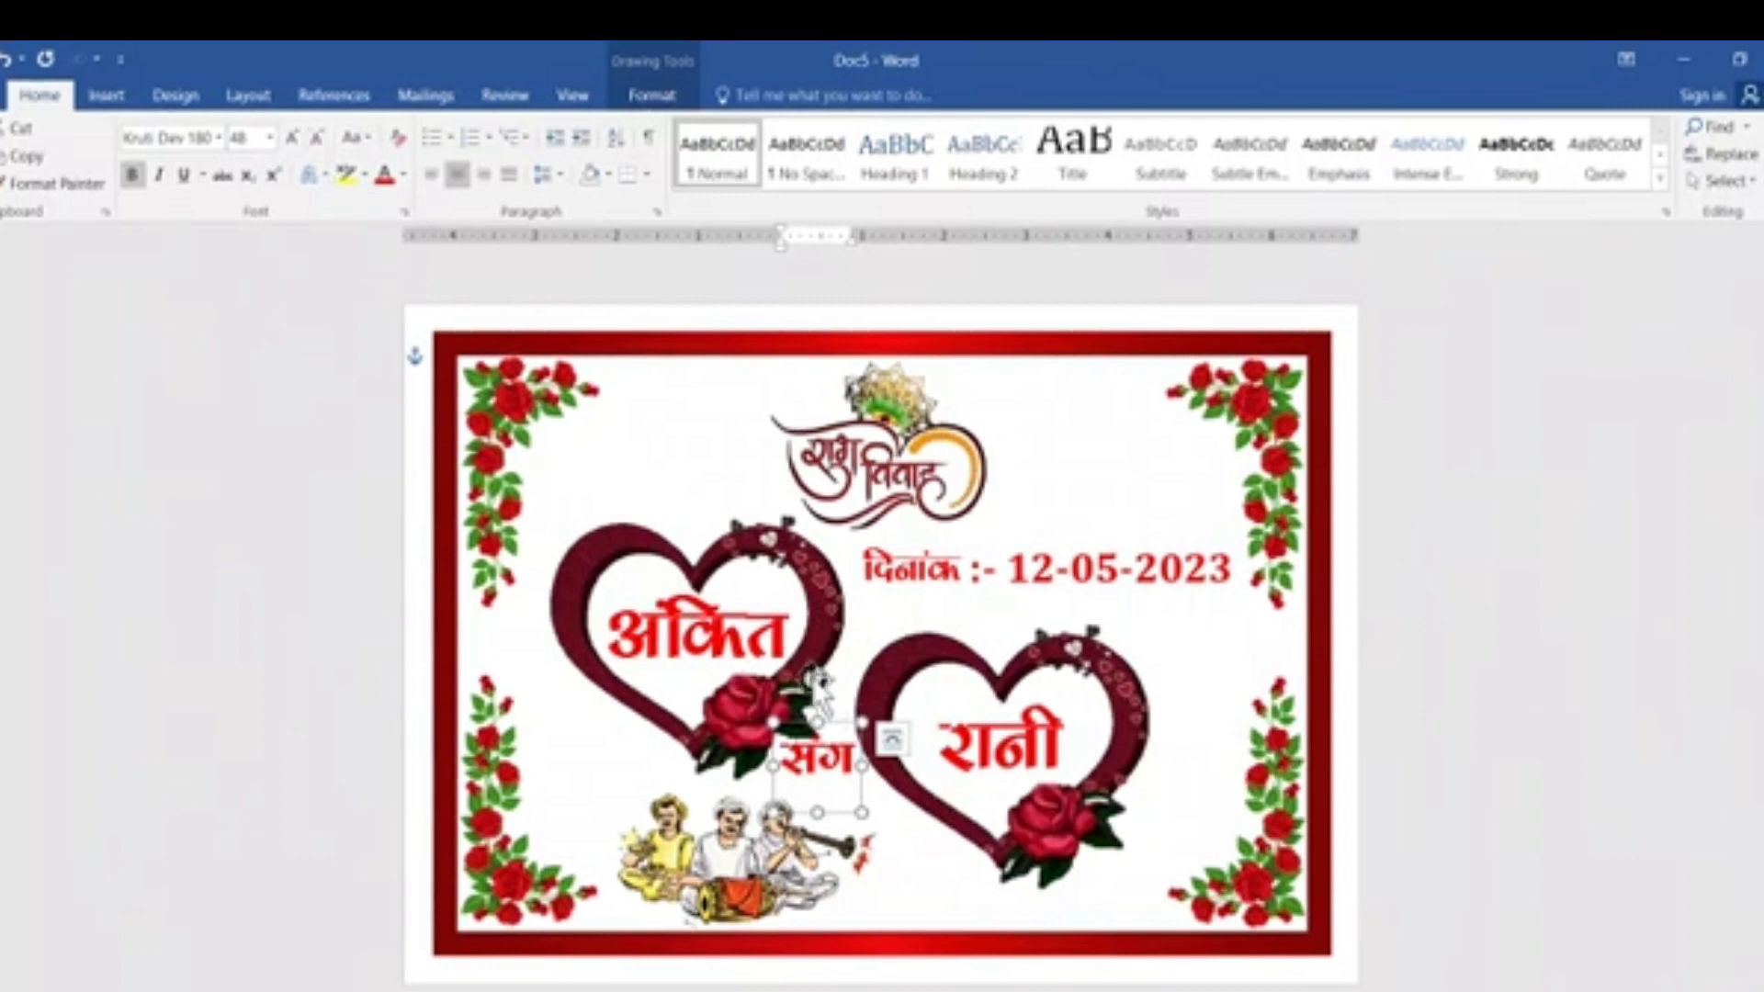
left_click_drag(817, 680, 837, 682)
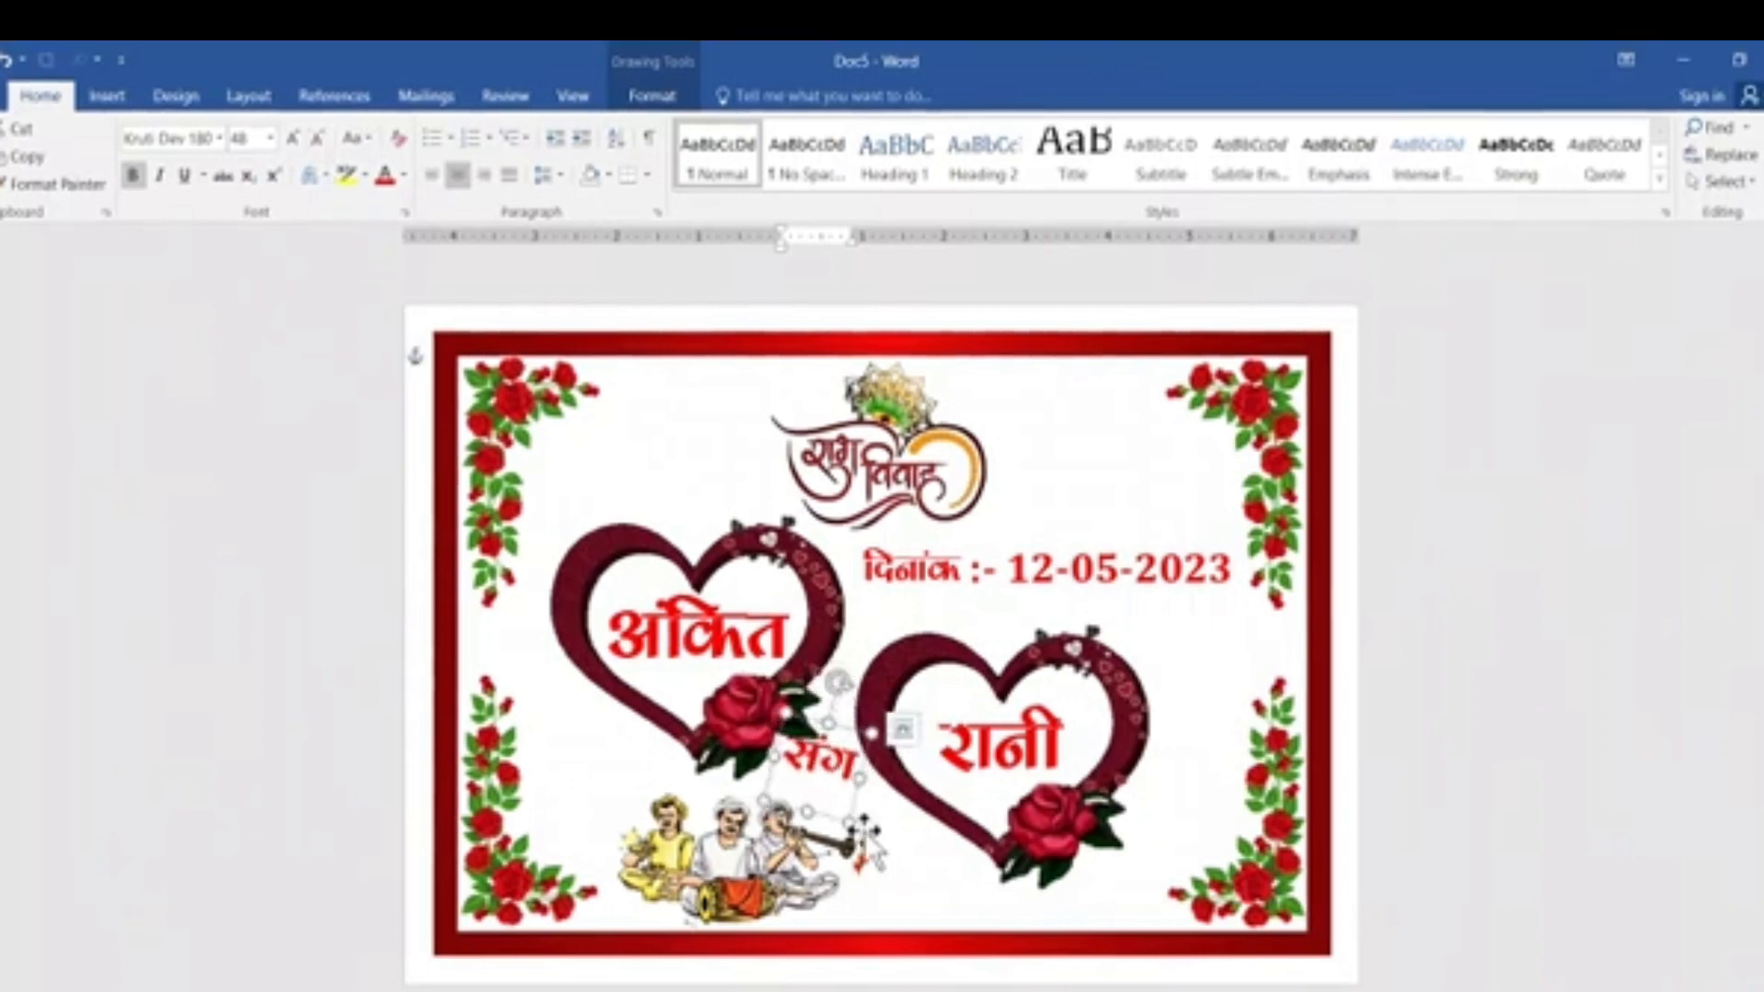
left_click_drag(852, 806, 858, 819)
Fill the संग text with standard dark red and deselect it.
left_click(652, 96)
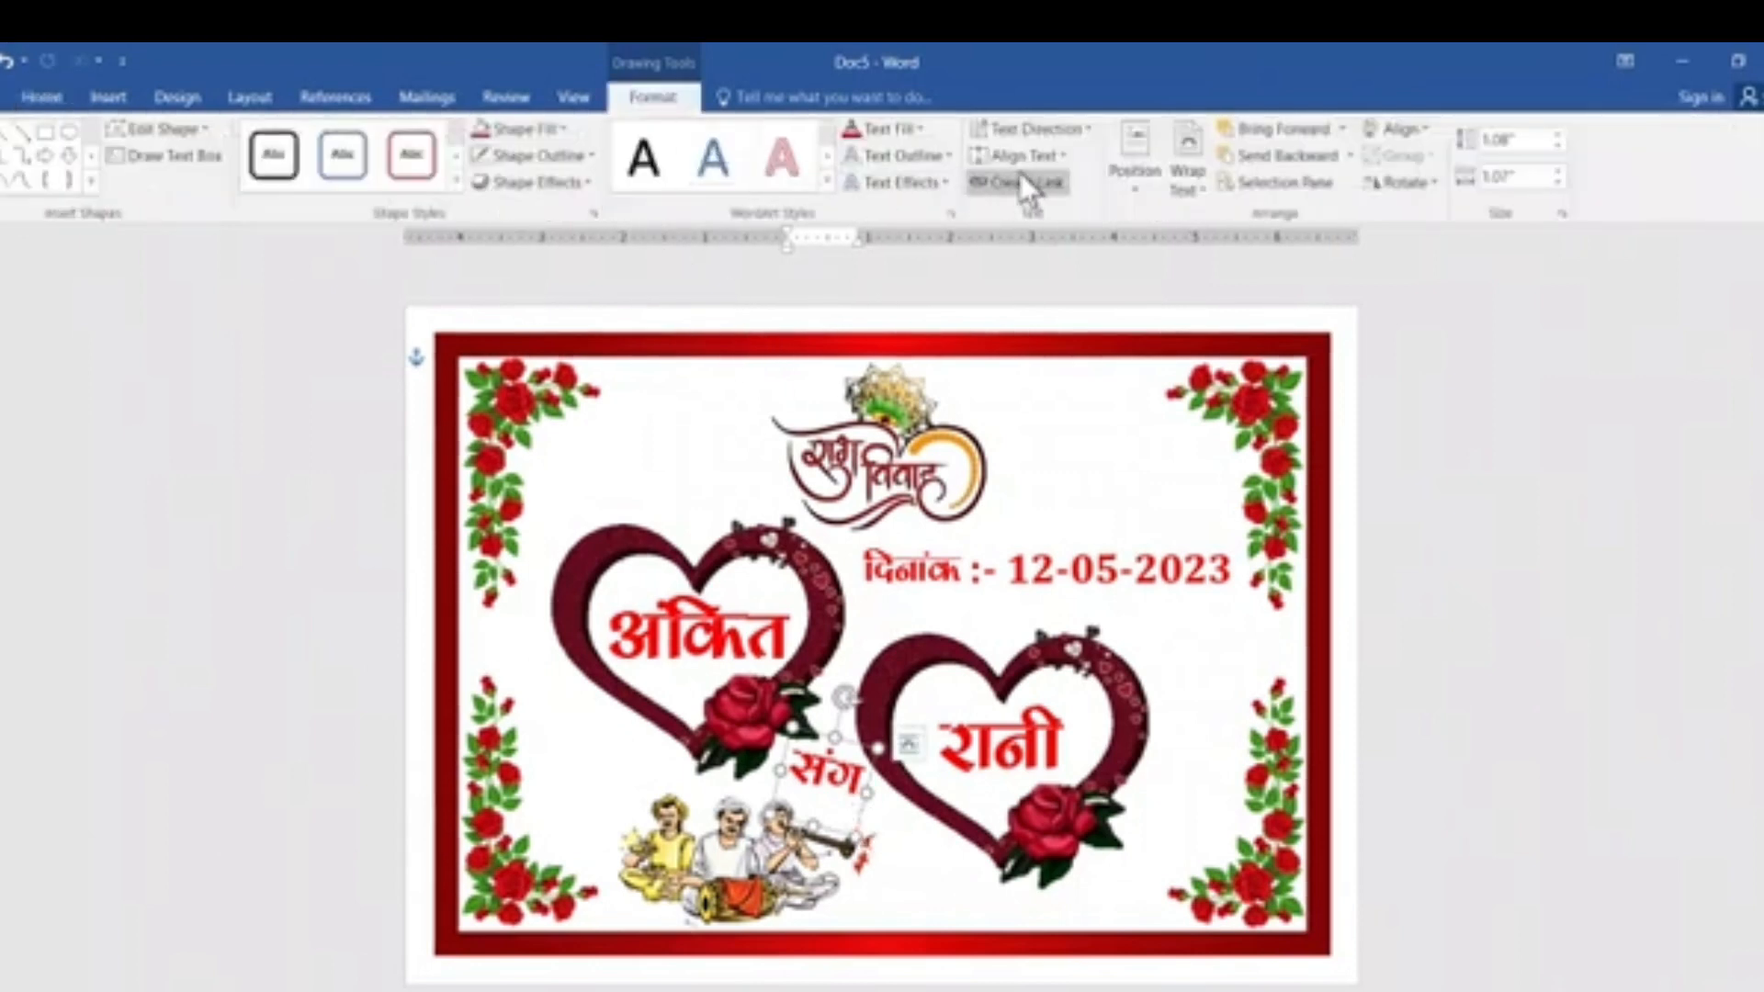
left_click(883, 129)
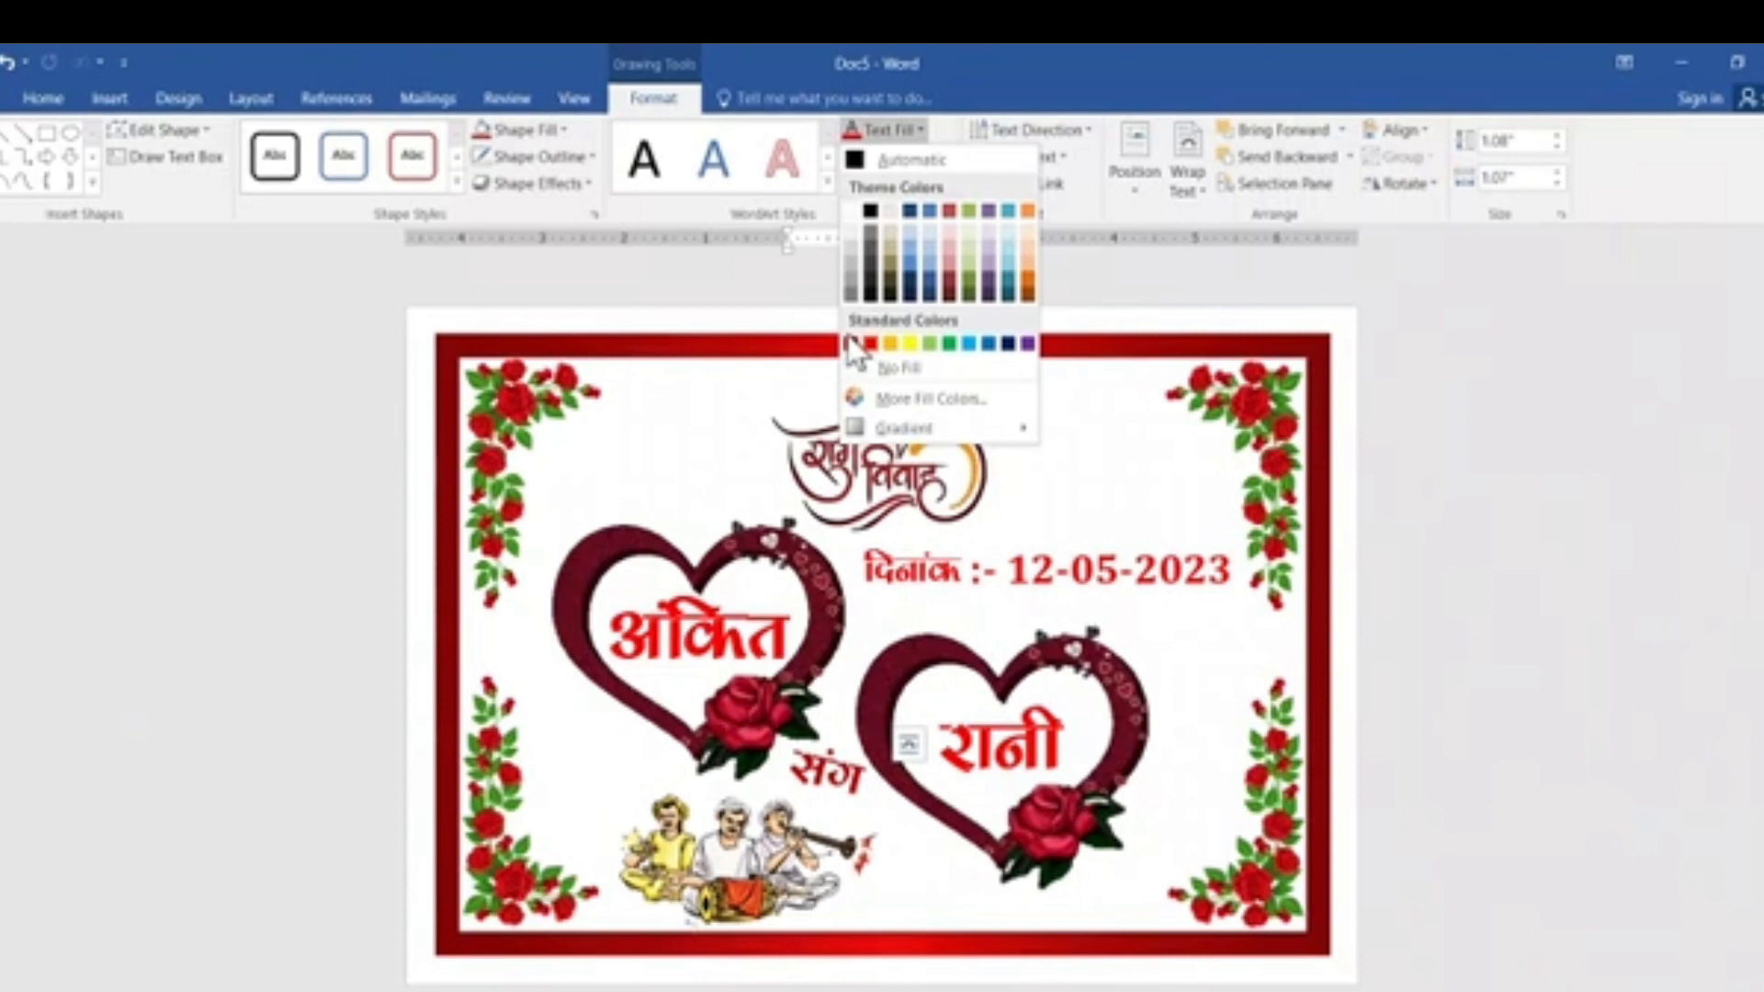
left_click(850, 344)
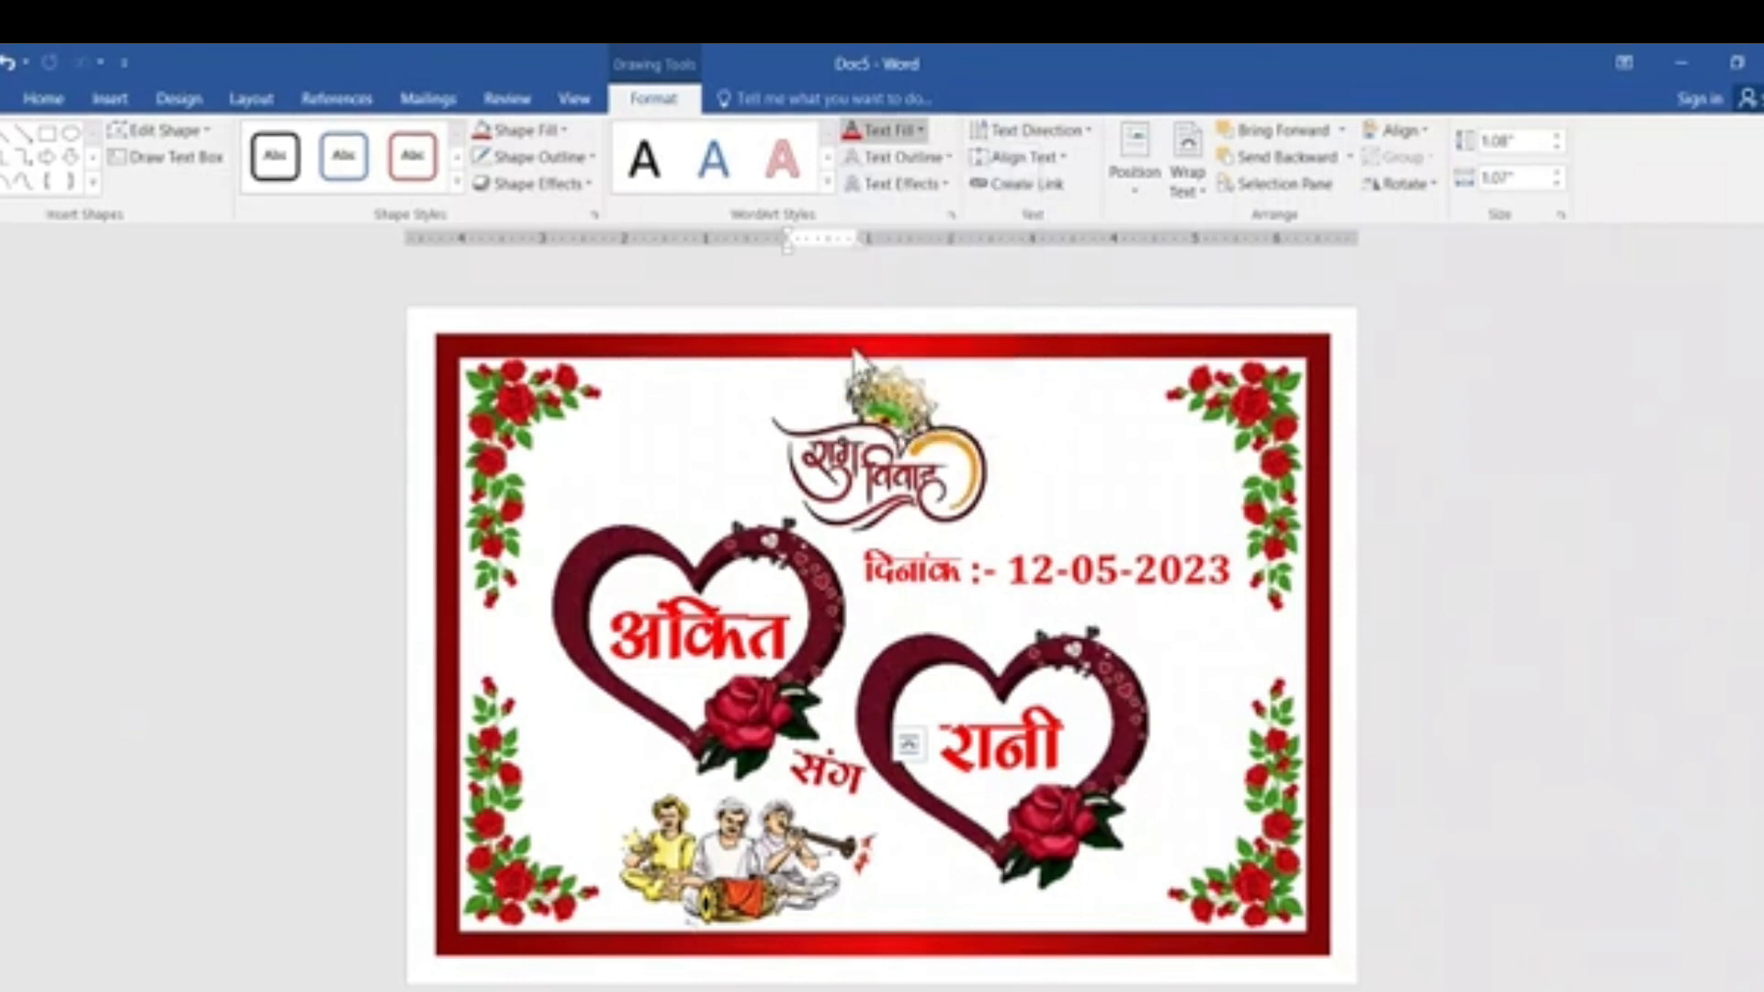
left_click(1573, 708)
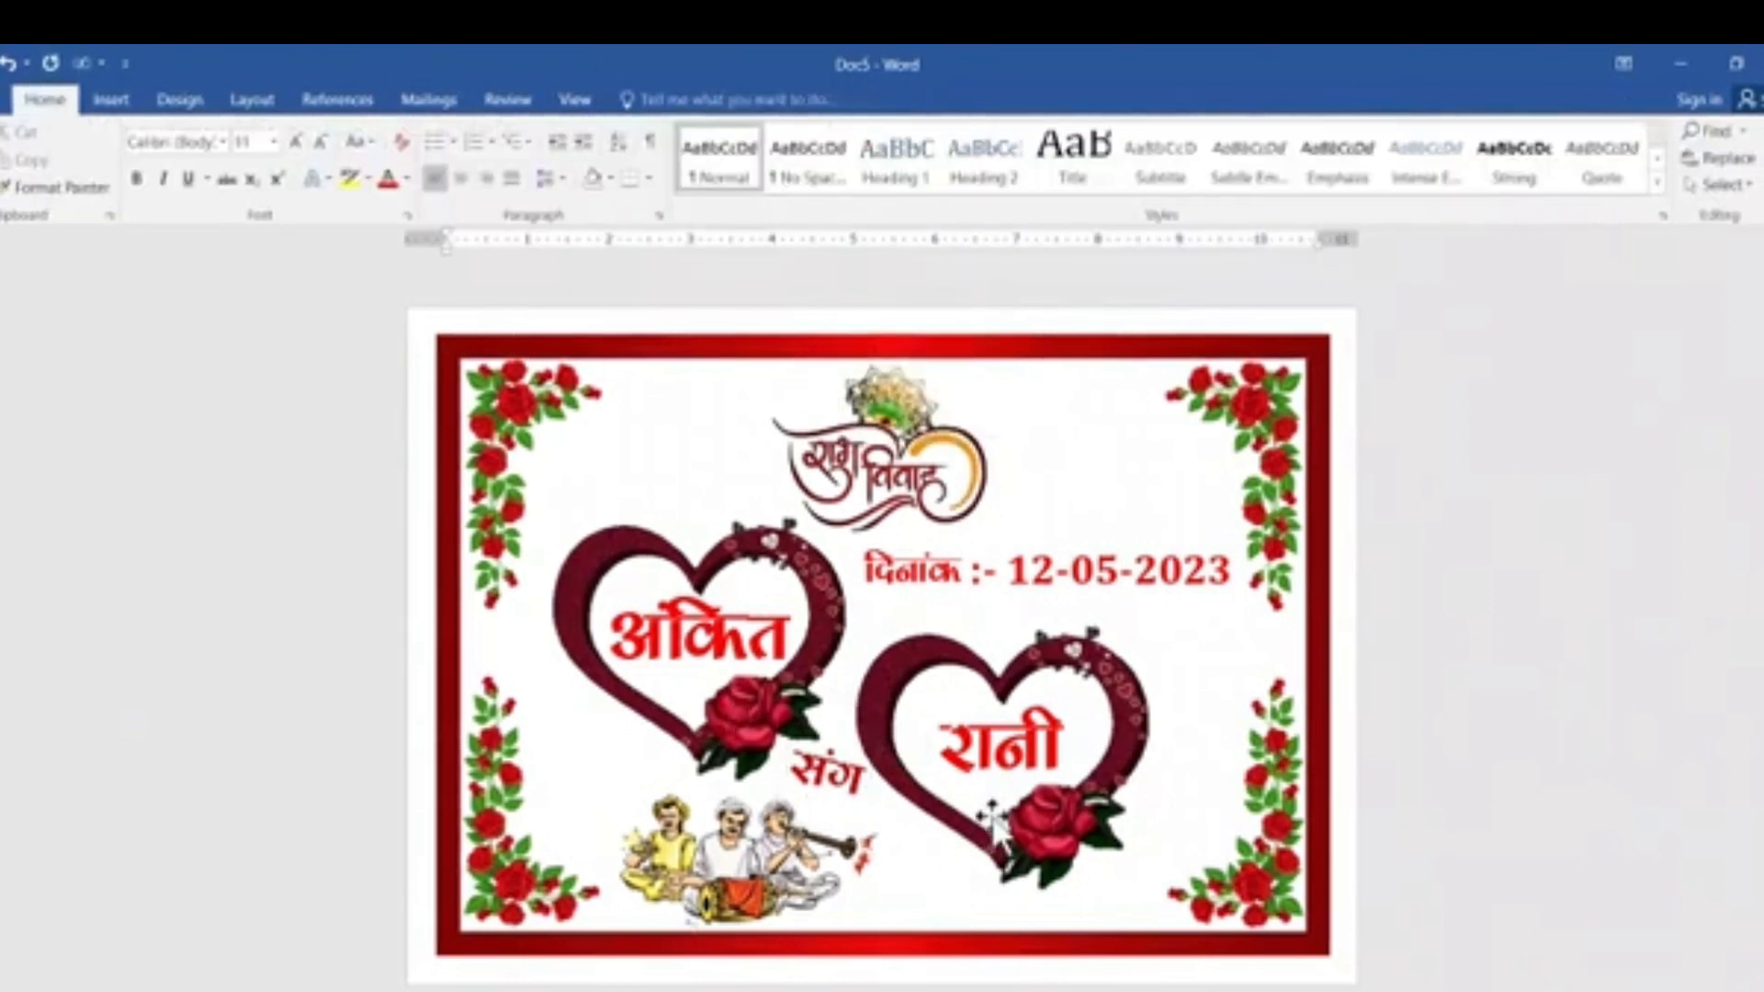